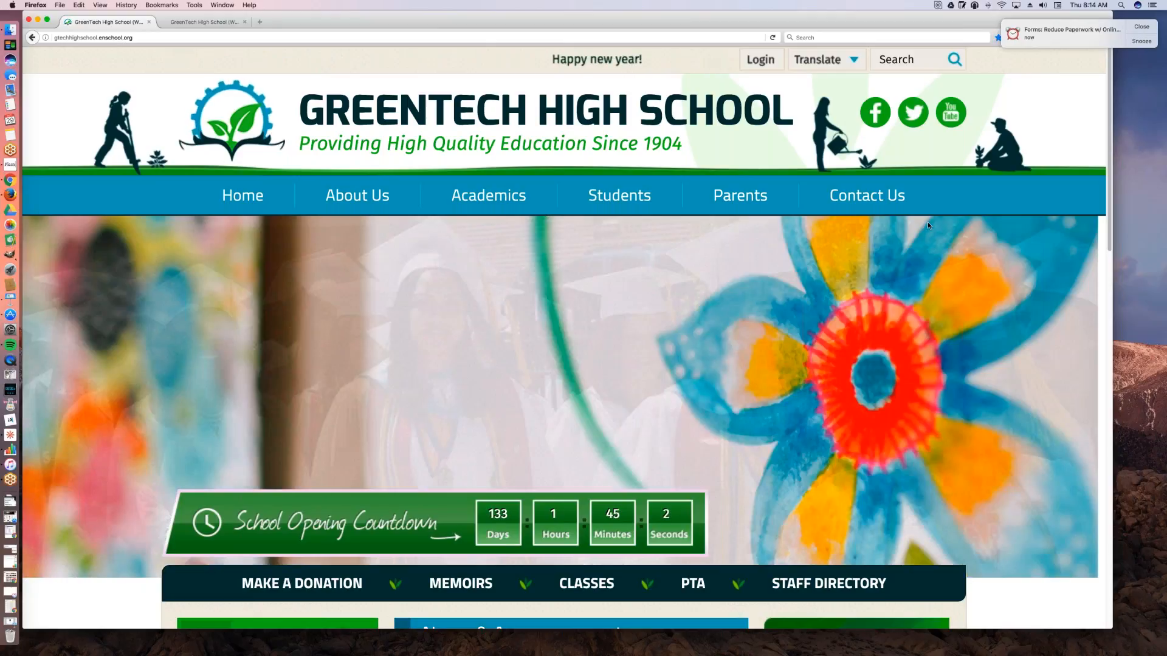
Step: Enlarge the GreenTech High School home page and look it over down to News & Announcements and Upcoming Events
mouse_move(836, 262)
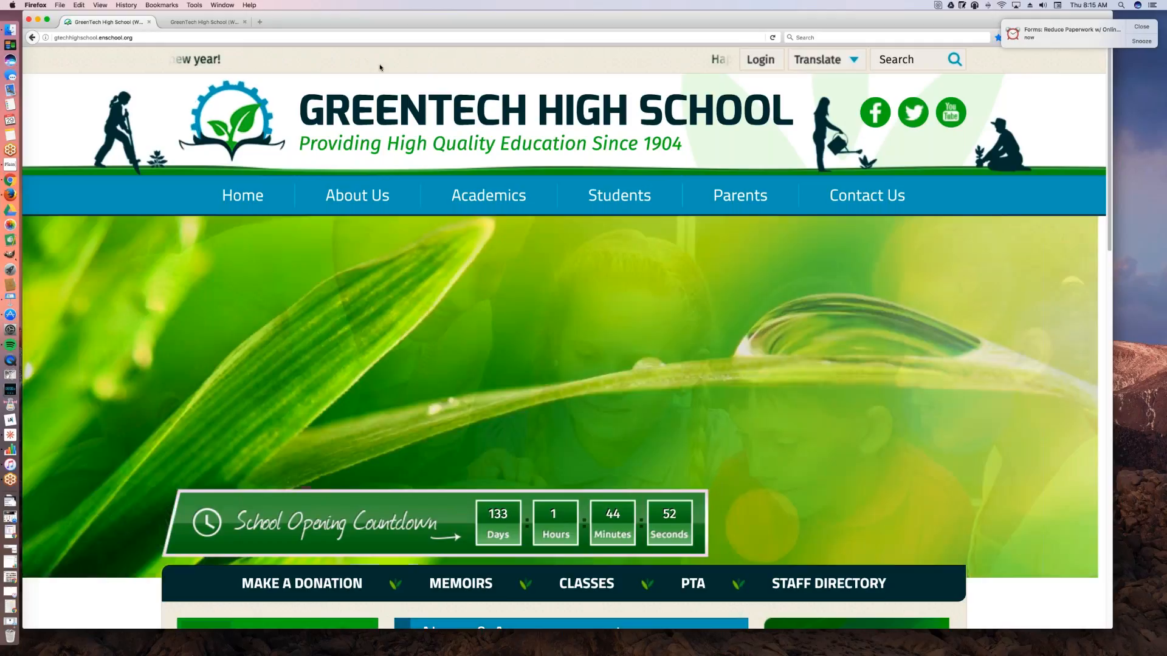
key(super+plus)
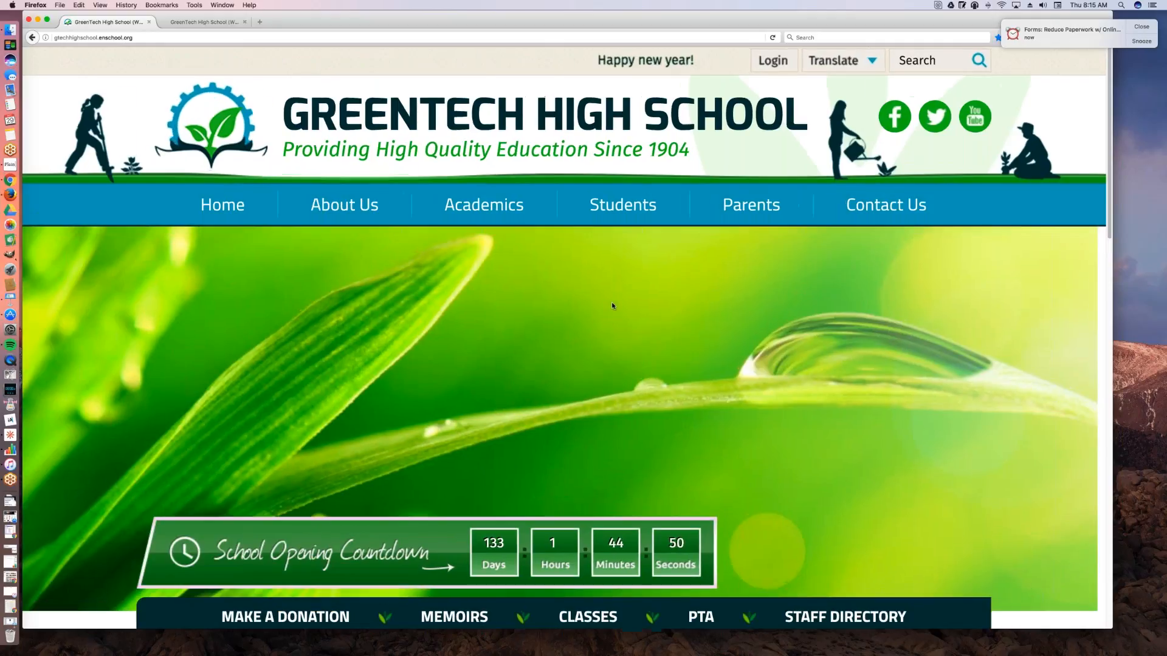
key(super+plus)
key(super+plus)
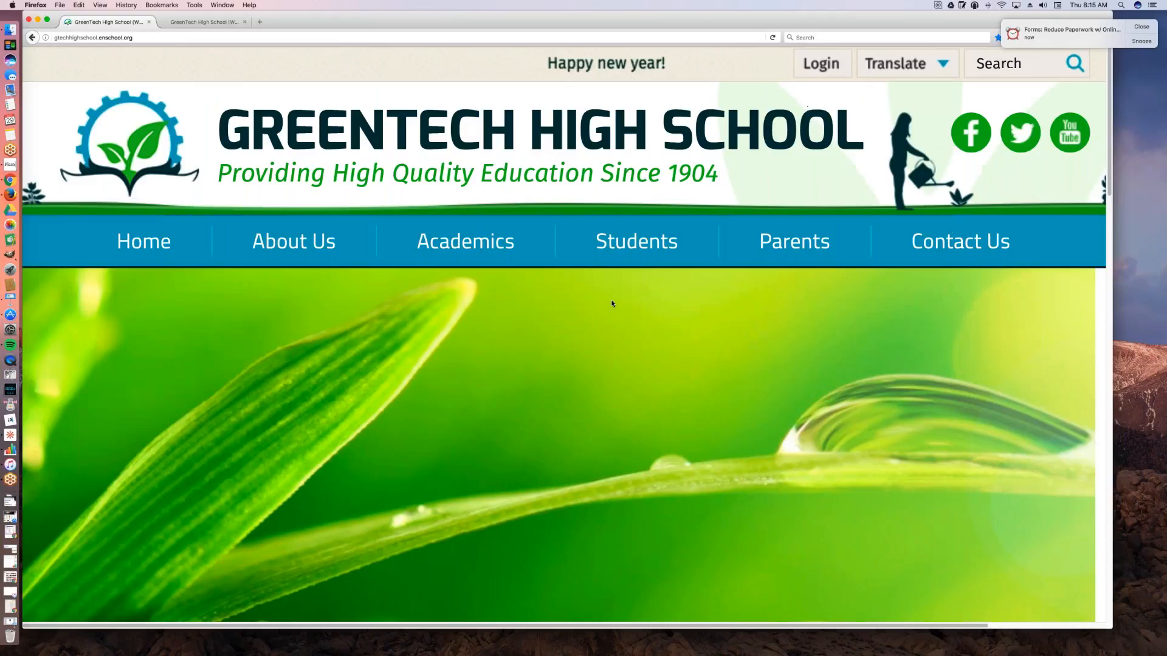
key(super+plus)
key(super+minus)
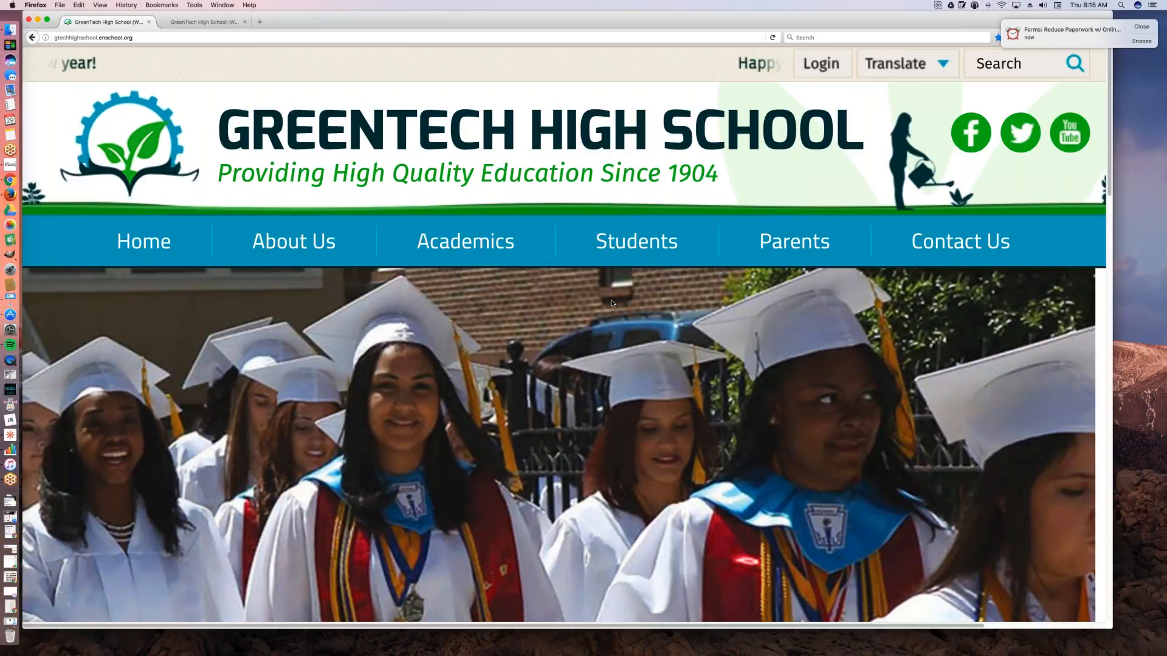
scroll(603, 306, down, 1)
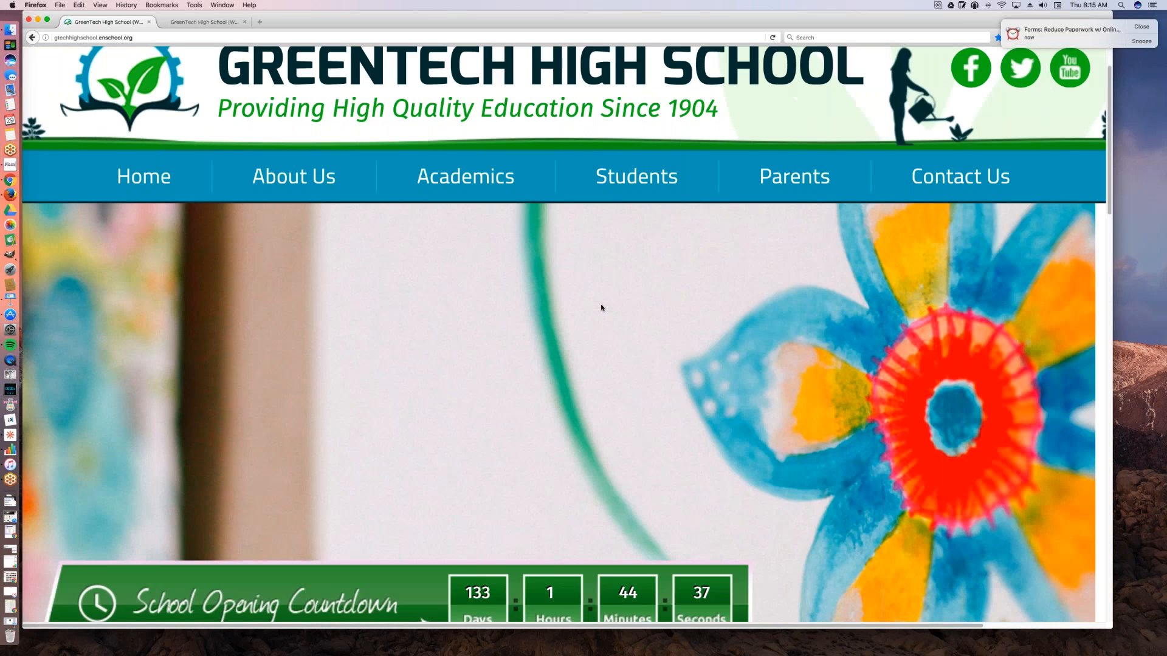
scroll(602, 308, down, 3)
scroll(601, 308, down, 1)
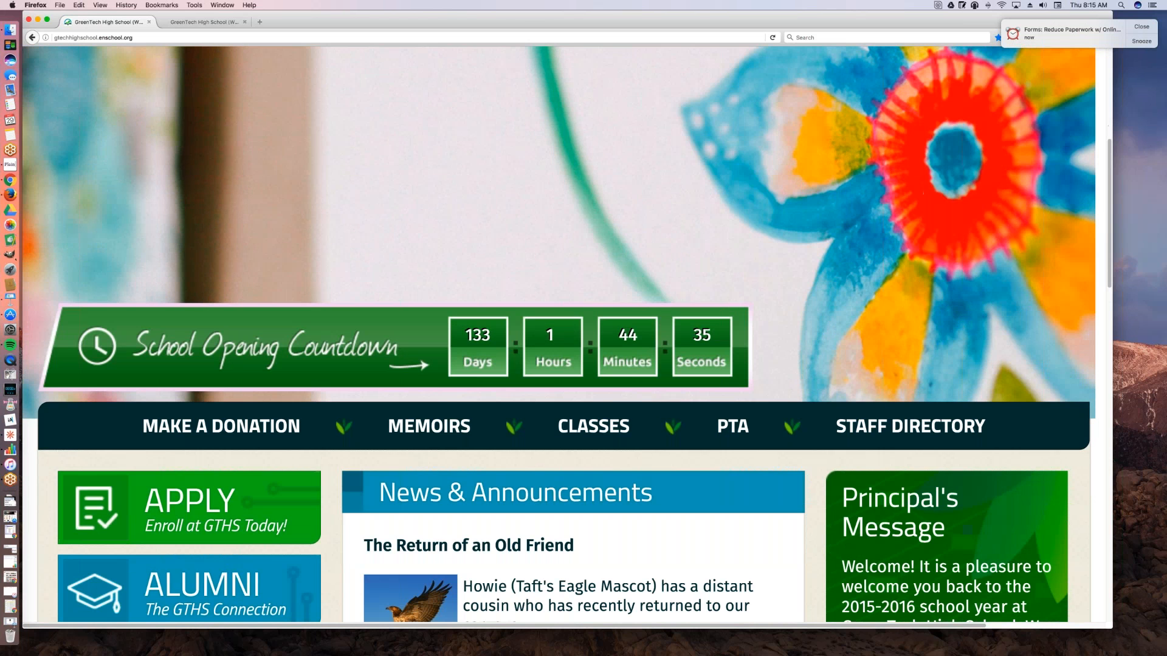
scroll(593, 56, down, 5)
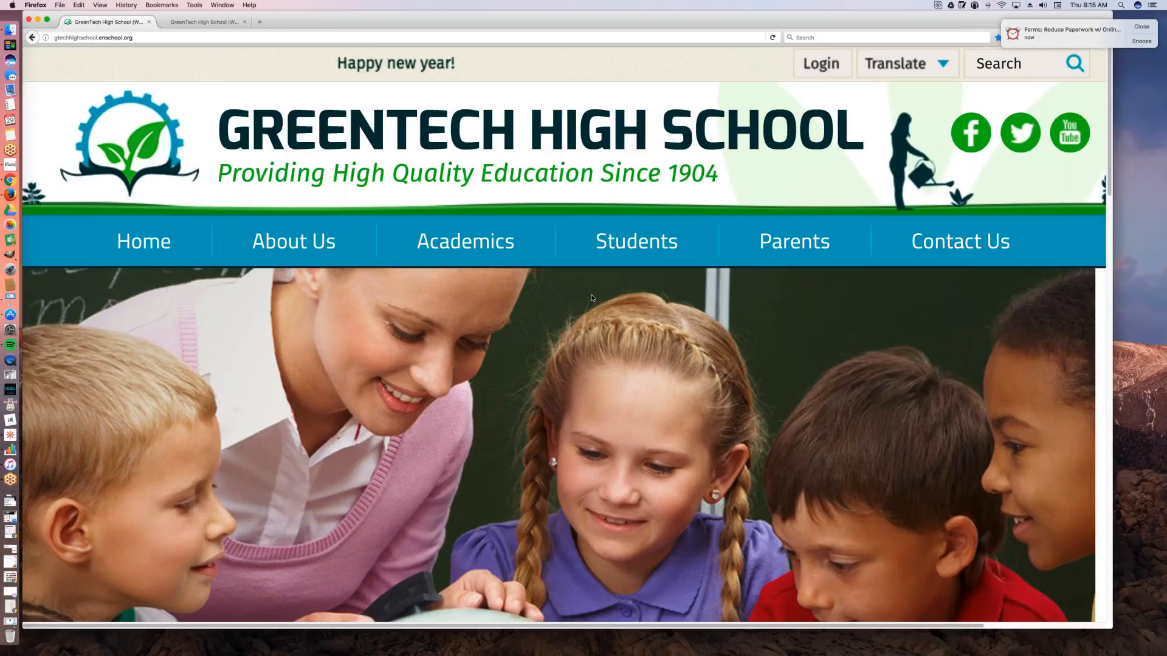
mouse_move(822, 243)
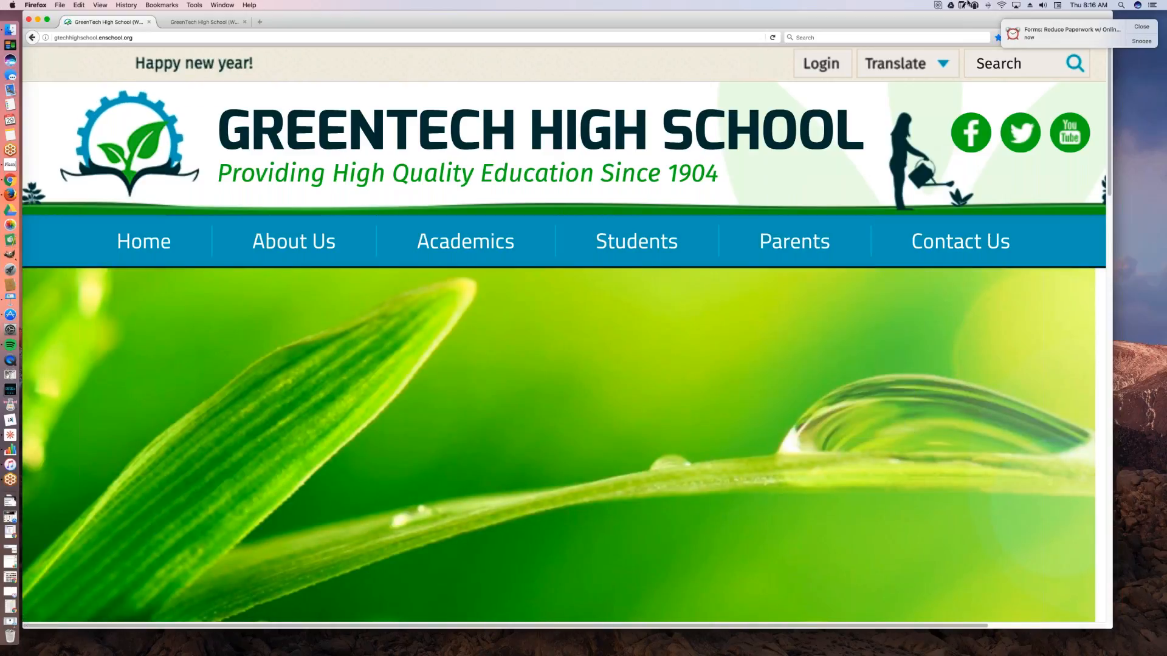
Step: Open the "Web Form Examples" note from the notes list to review the example form types, and close the notes
click(962, 4)
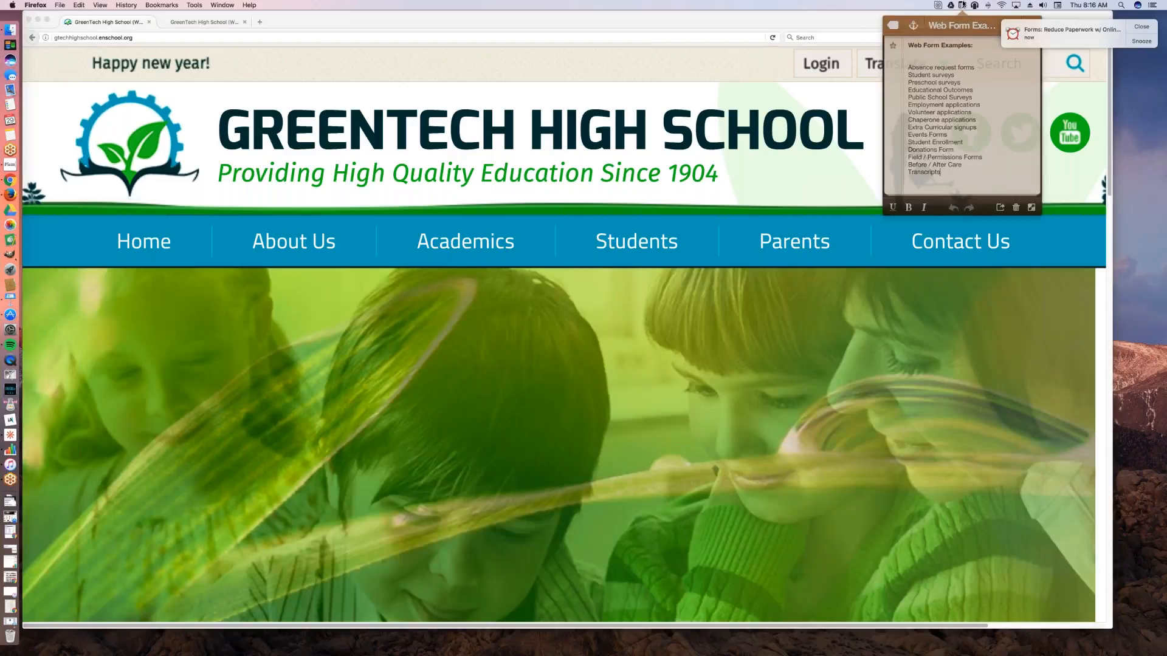
click(892, 25)
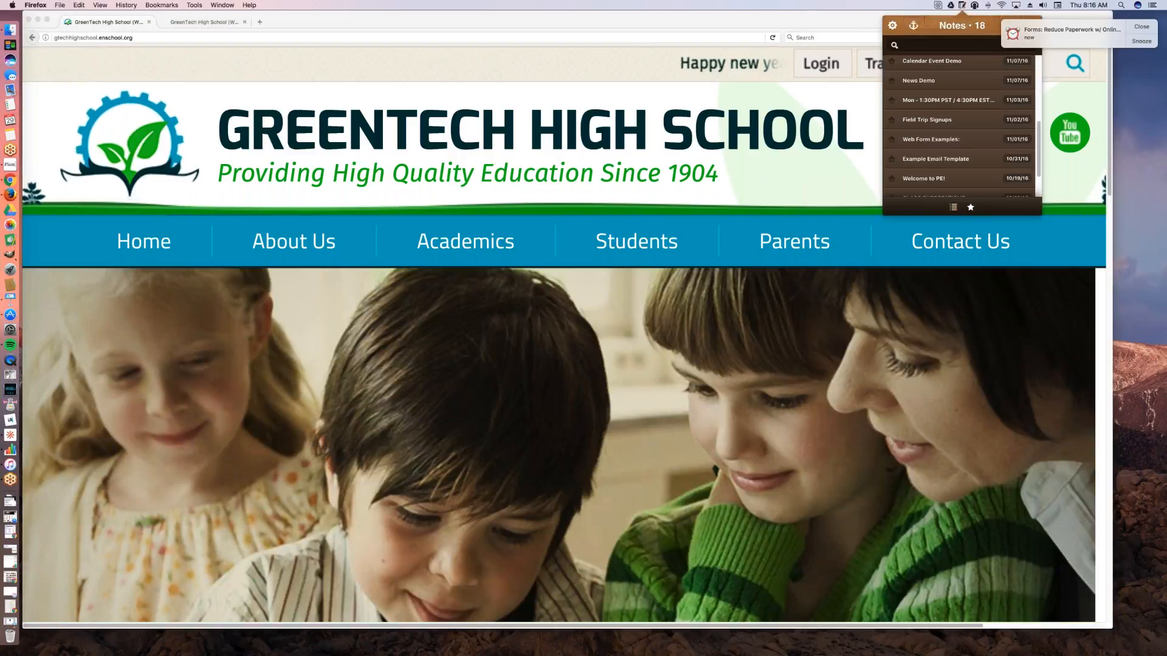
click(943, 133)
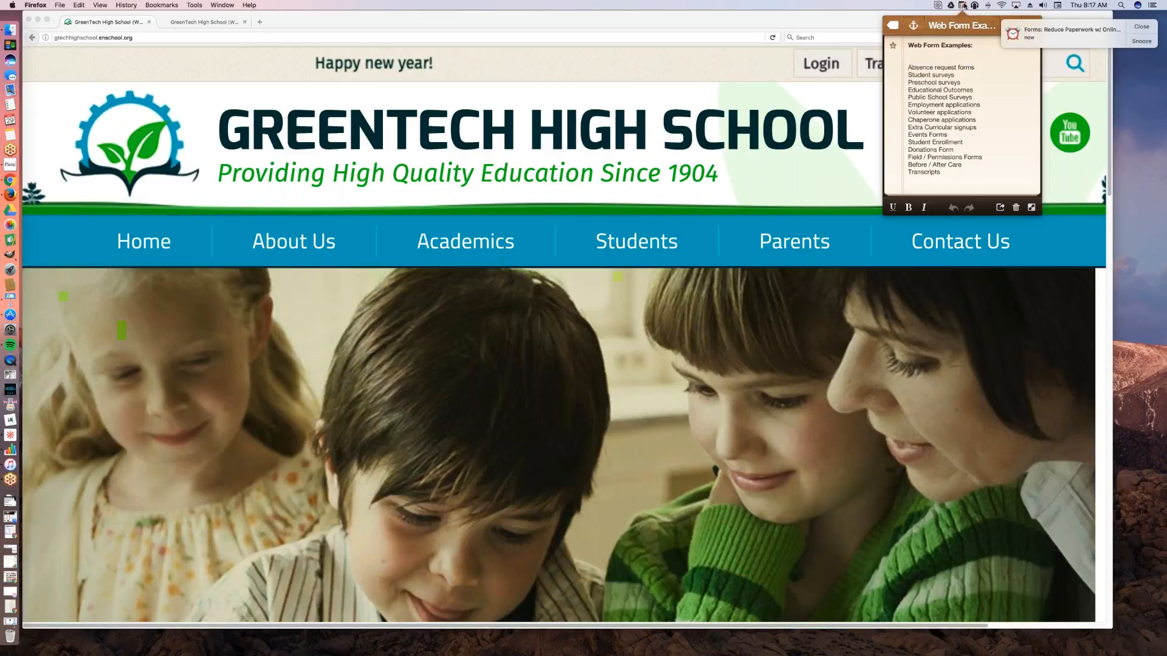
click(963, 5)
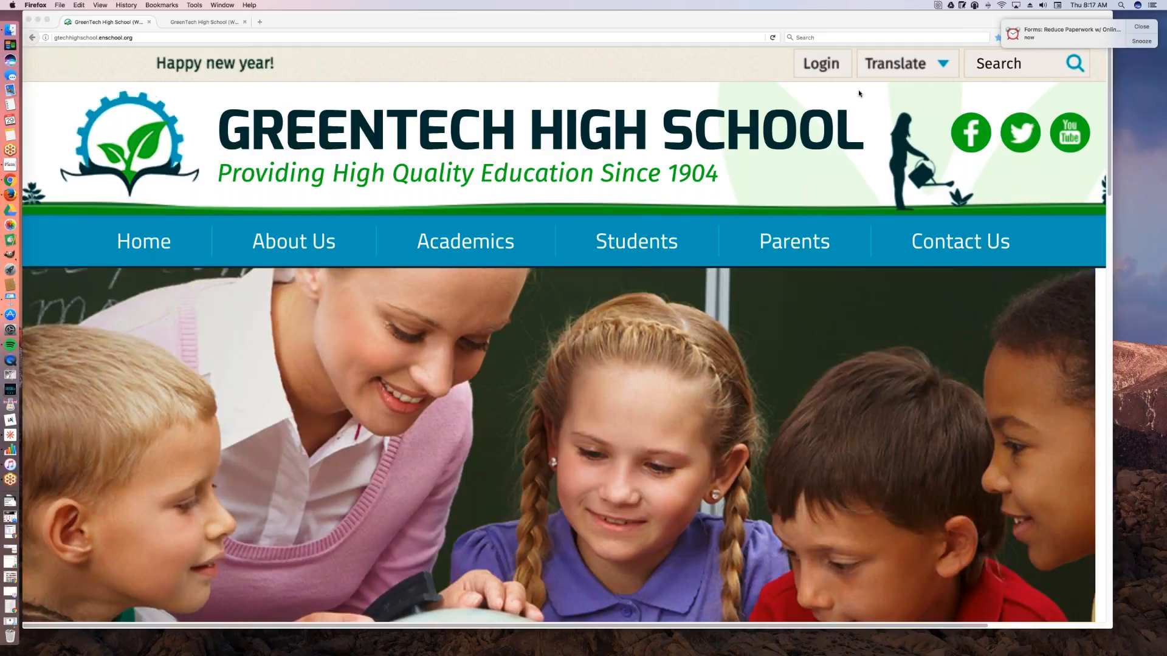
click(768, 28)
Step: Open the School Year Application form for parents and examine its date and Student Information fields
mouse_move(792, 257)
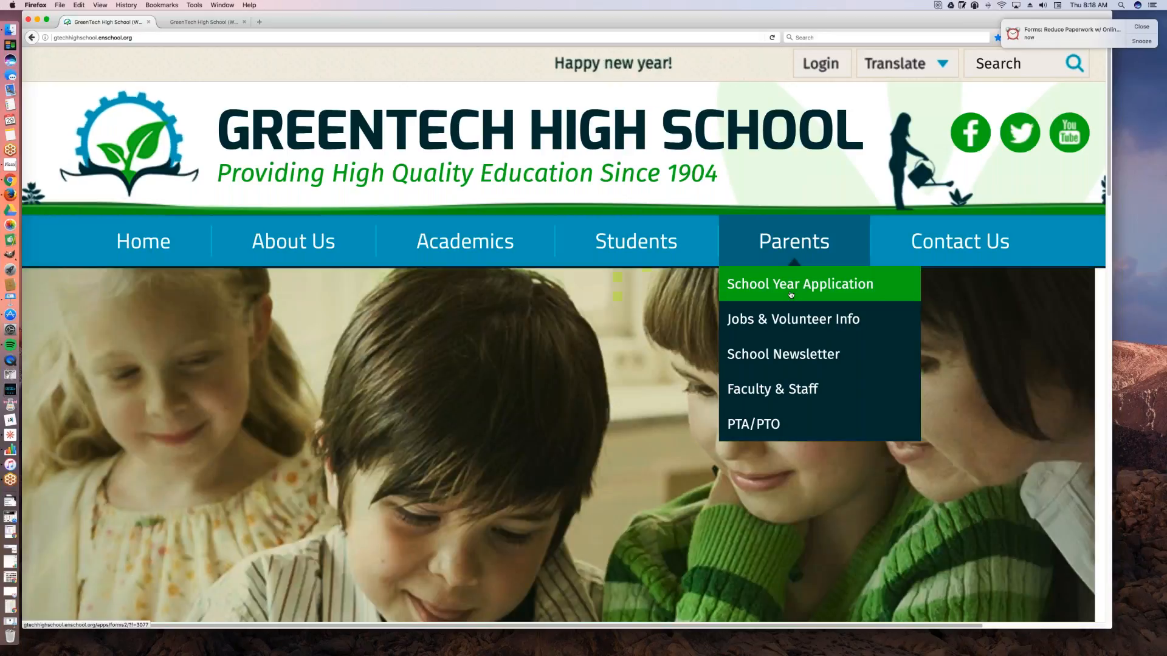
click(791, 295)
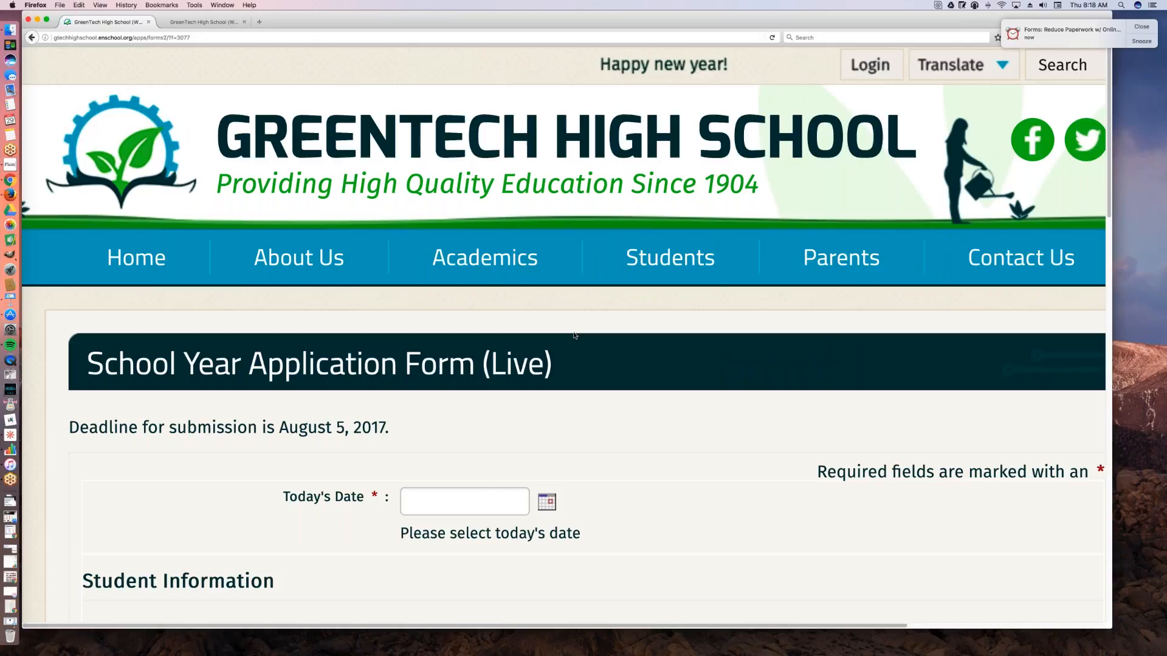
scroll(594, 340, down, 3)
scroll(612, 347, down, 1)
scroll(612, 348, down, 2)
scroll(613, 347, down, 3)
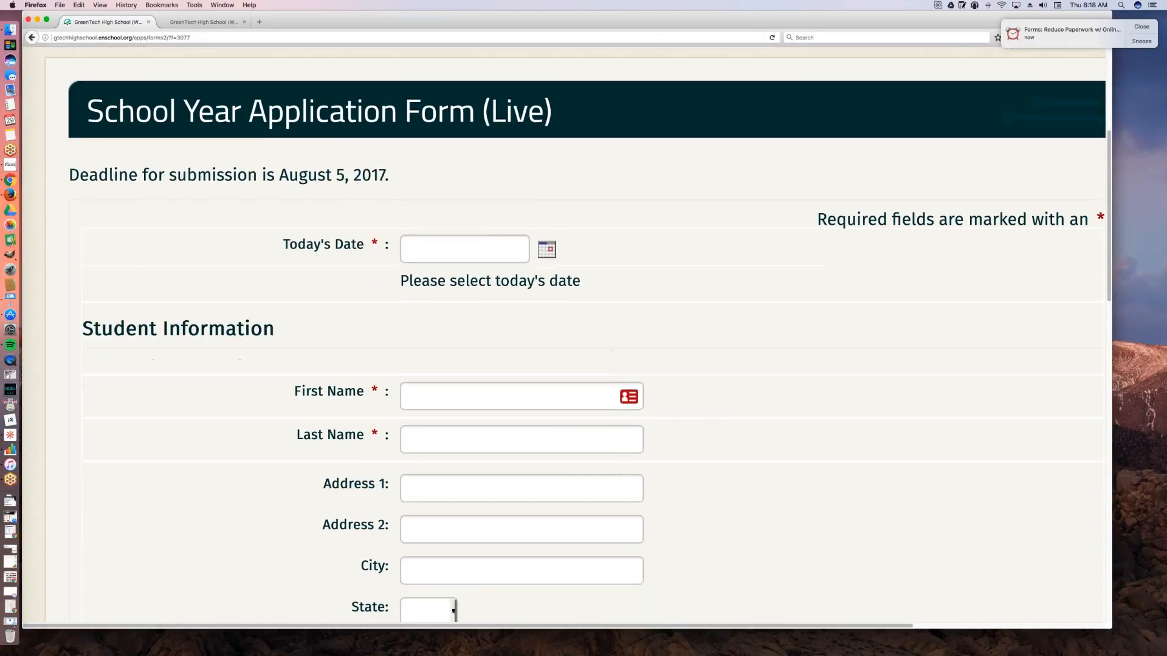
scroll(644, 302, down, 1)
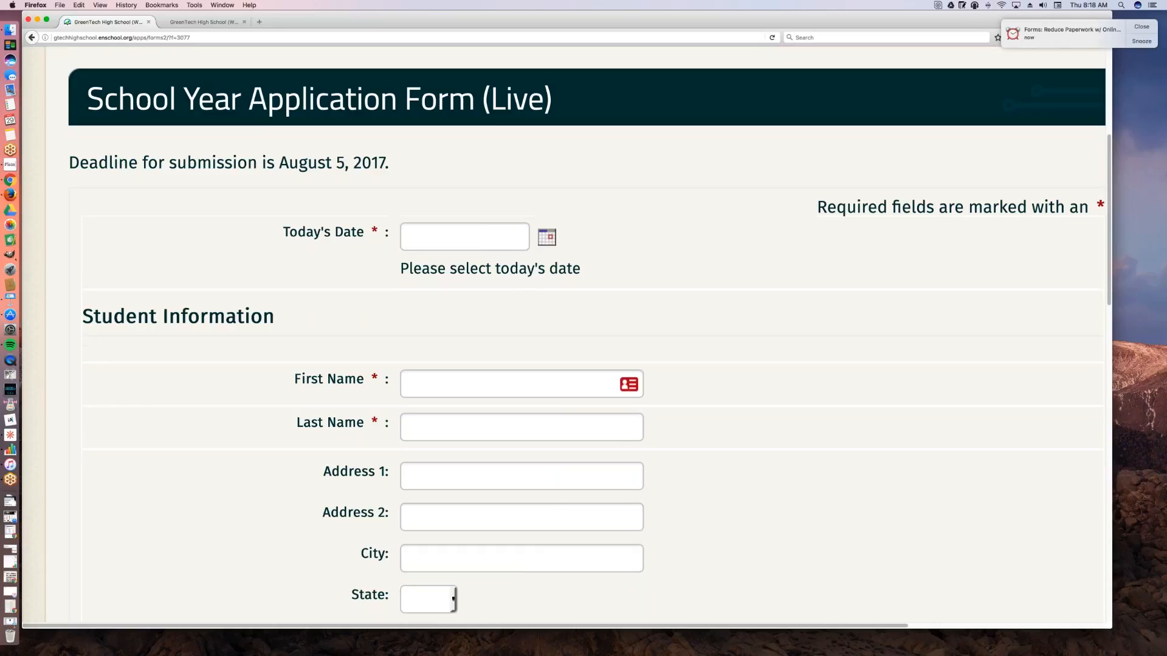
scroll(644, 304, down, 4)
click(595, 328)
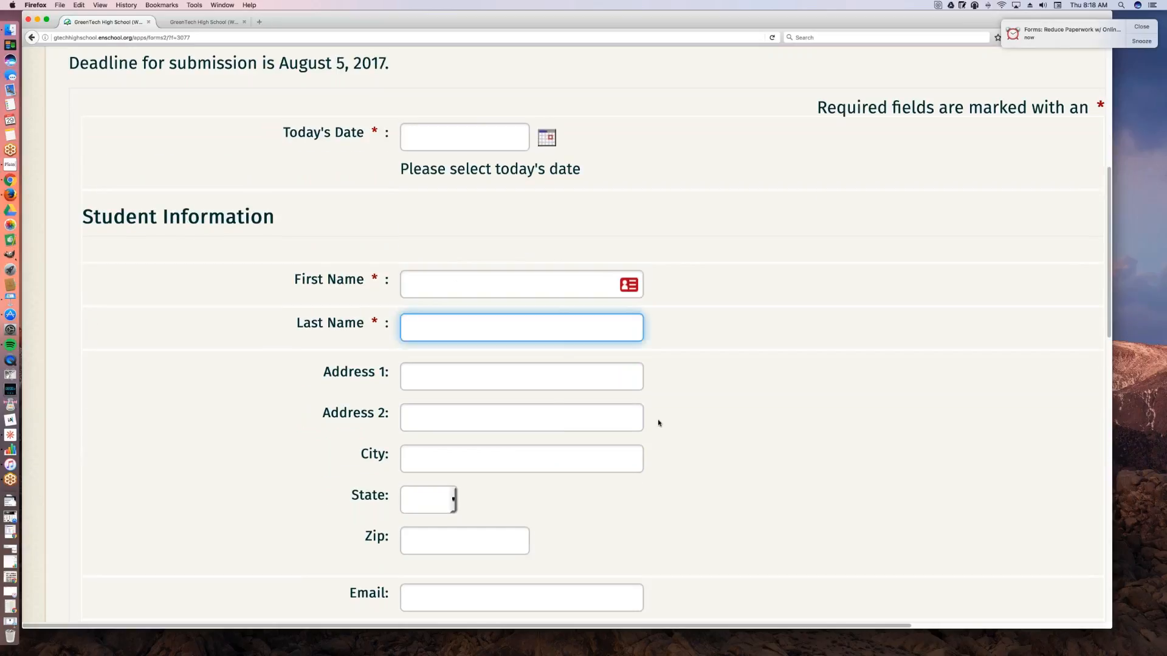
scroll(658, 423, down, 1)
scroll(656, 419, down, 8)
click(523, 362)
click(534, 395)
Step: Examine the application form's campus, schedule and verification sections down to its end, and return to the form's beginning
scroll(694, 393, down, 1)
scroll(694, 394, down, 4)
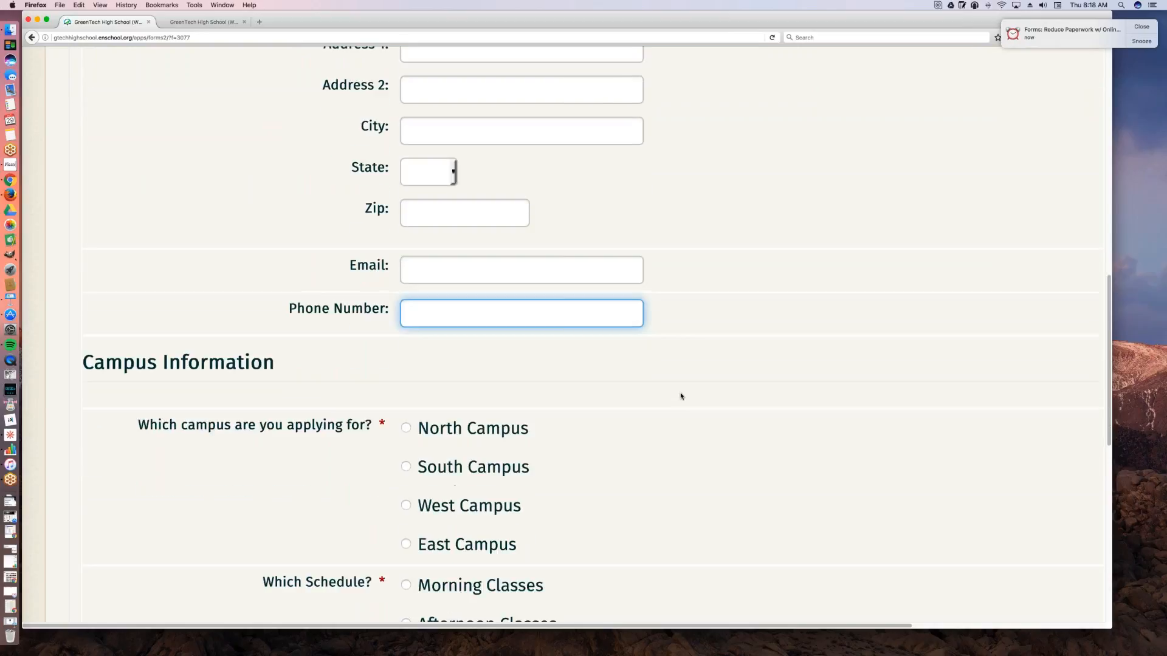
scroll(571, 448, down, 1)
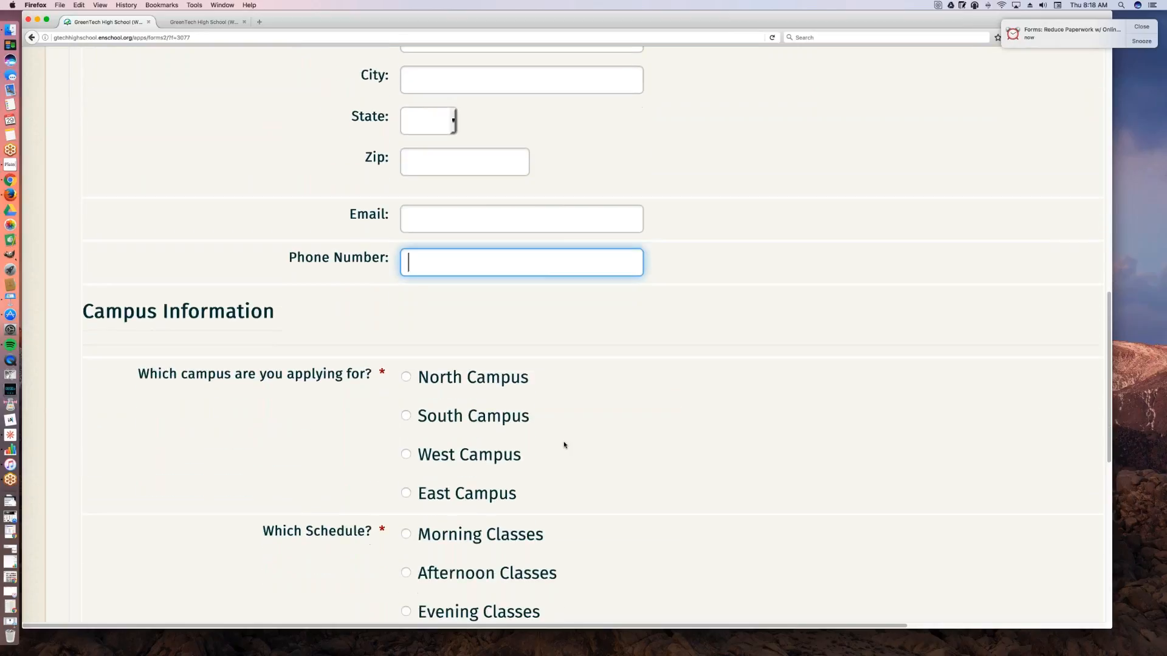
scroll(547, 436, down, 1)
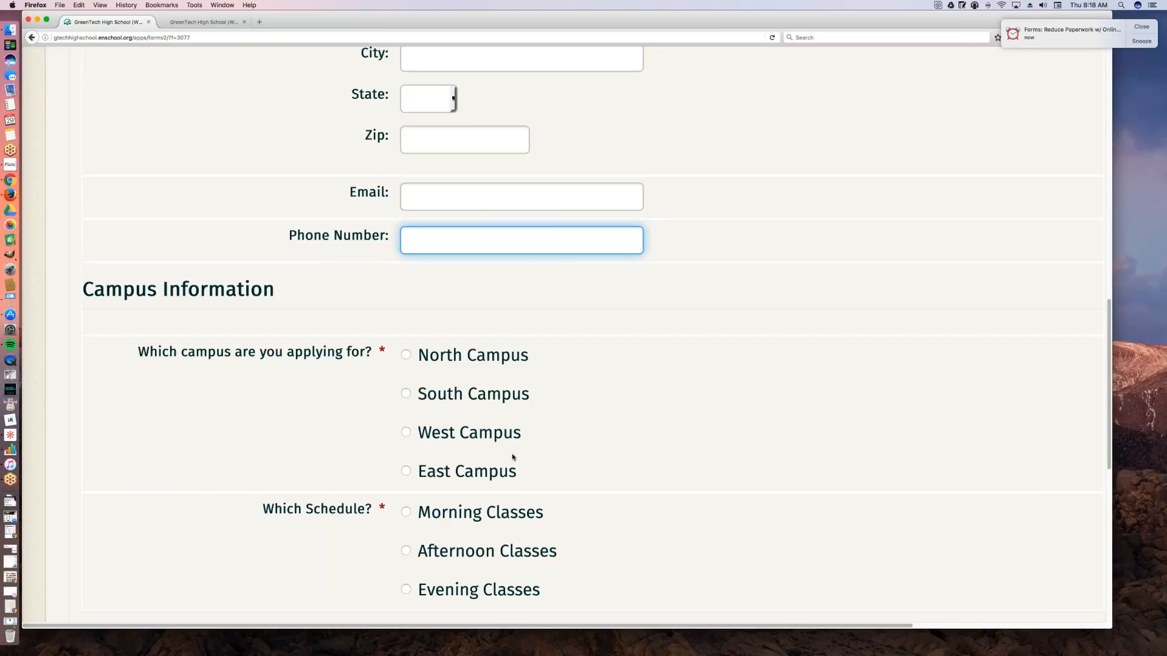
scroll(512, 459, down, 3)
scroll(571, 334, down, 1)
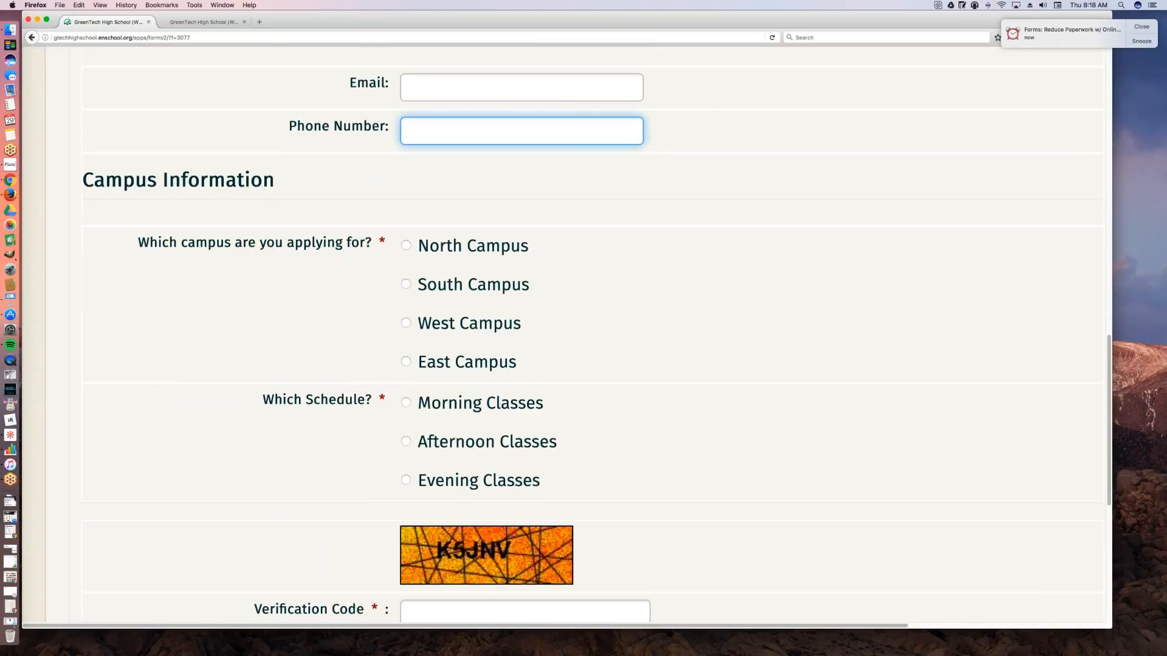
scroll(523, 425, down, 1)
scroll(549, 432, down, 5)
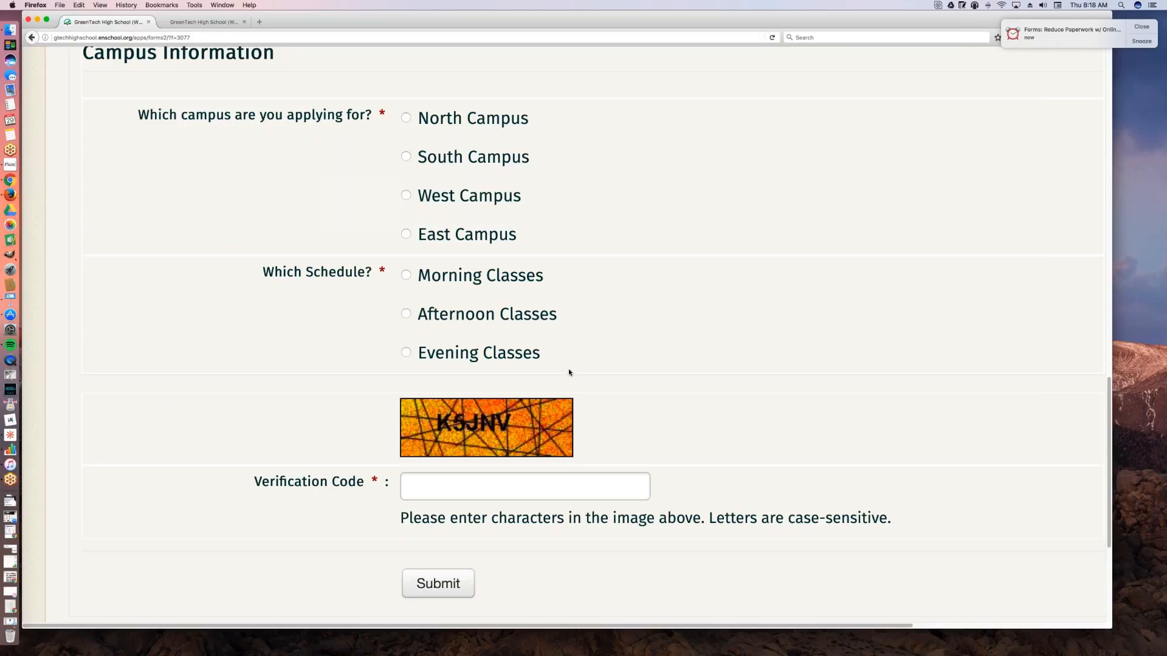
scroll(571, 371, down, 2)
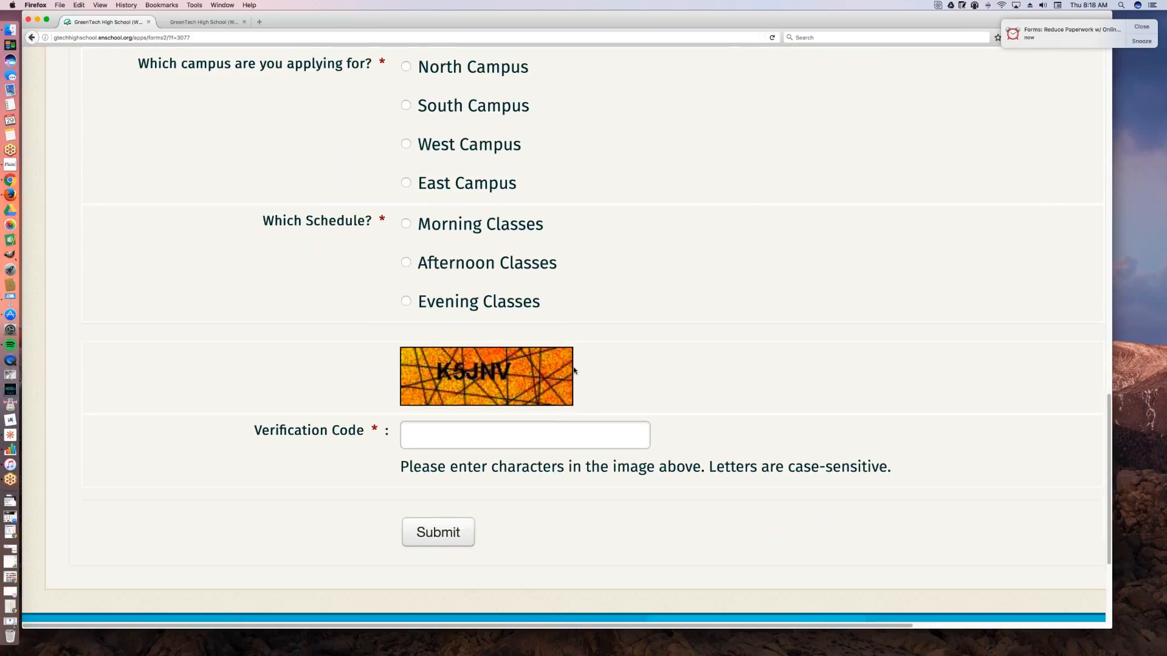
scroll(574, 371, down, 4)
scroll(574, 370, up, 18)
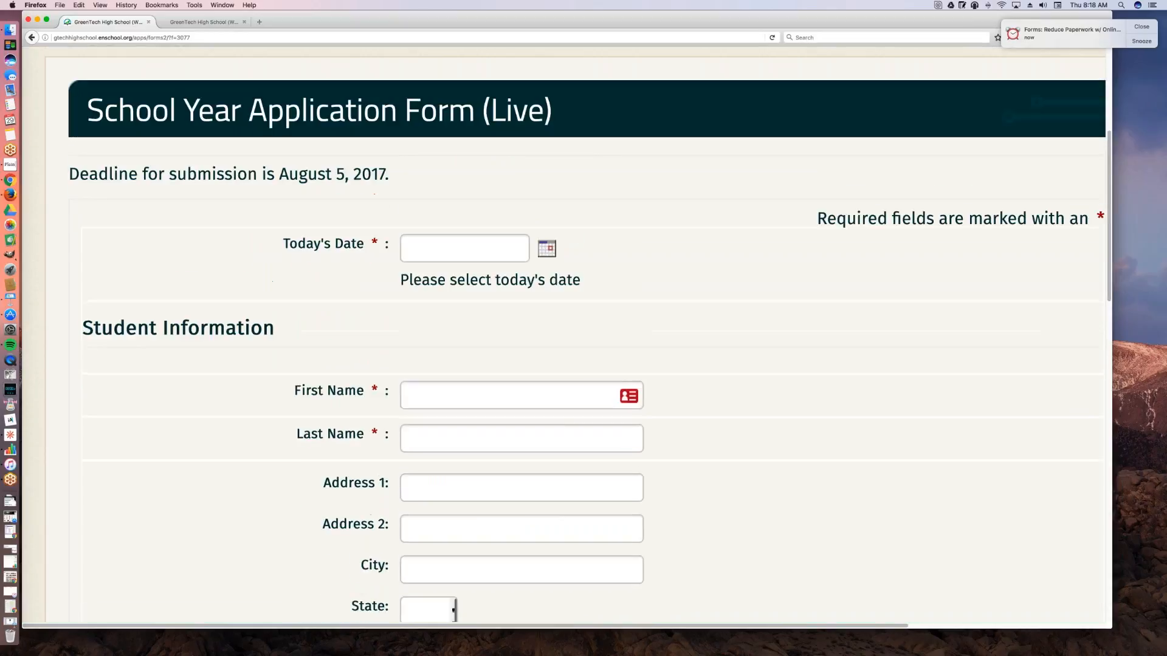
scroll(577, 369, up, 2)
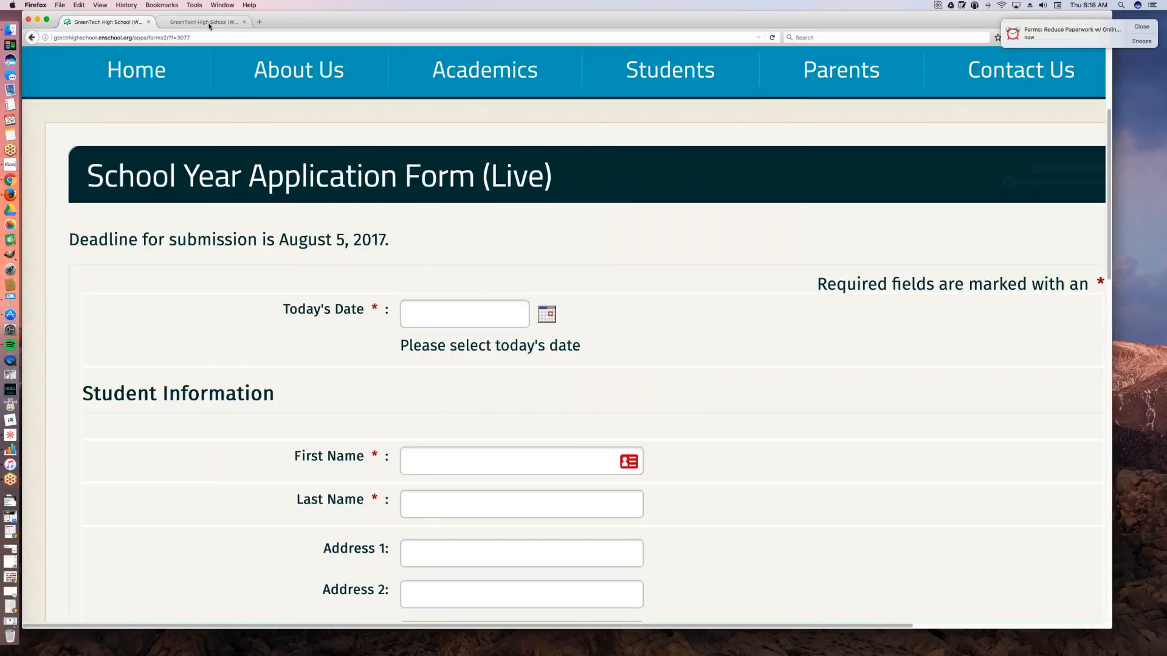
Step: Switch to the school's admin login page and log in with the saved username and account password
click(210, 25)
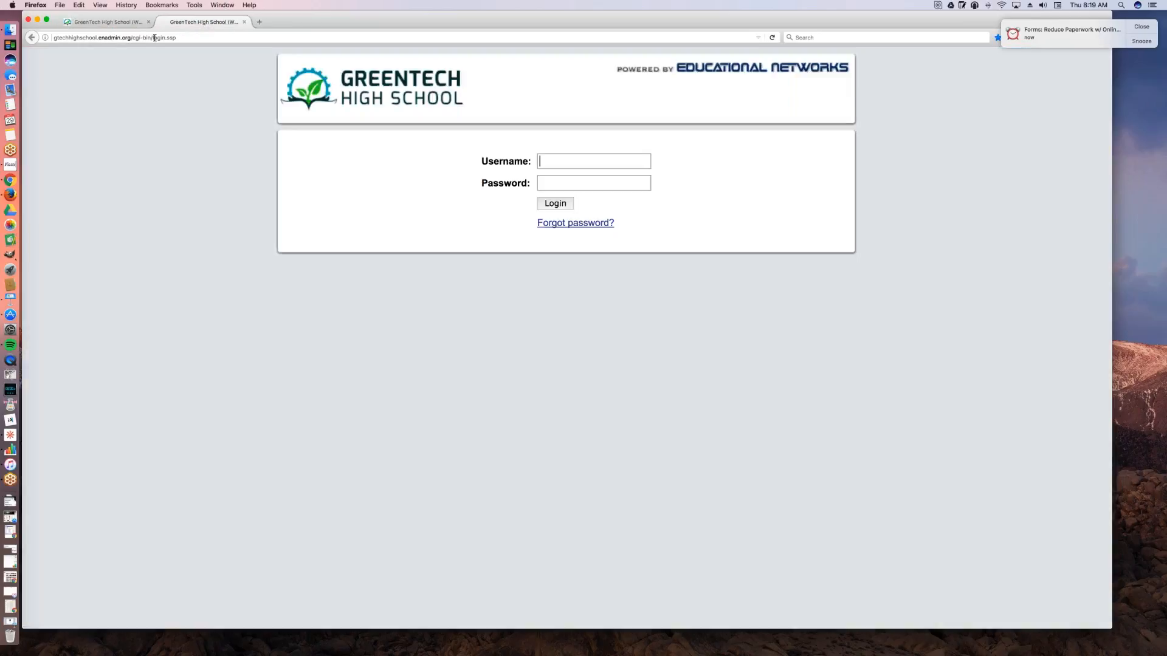
click(598, 165)
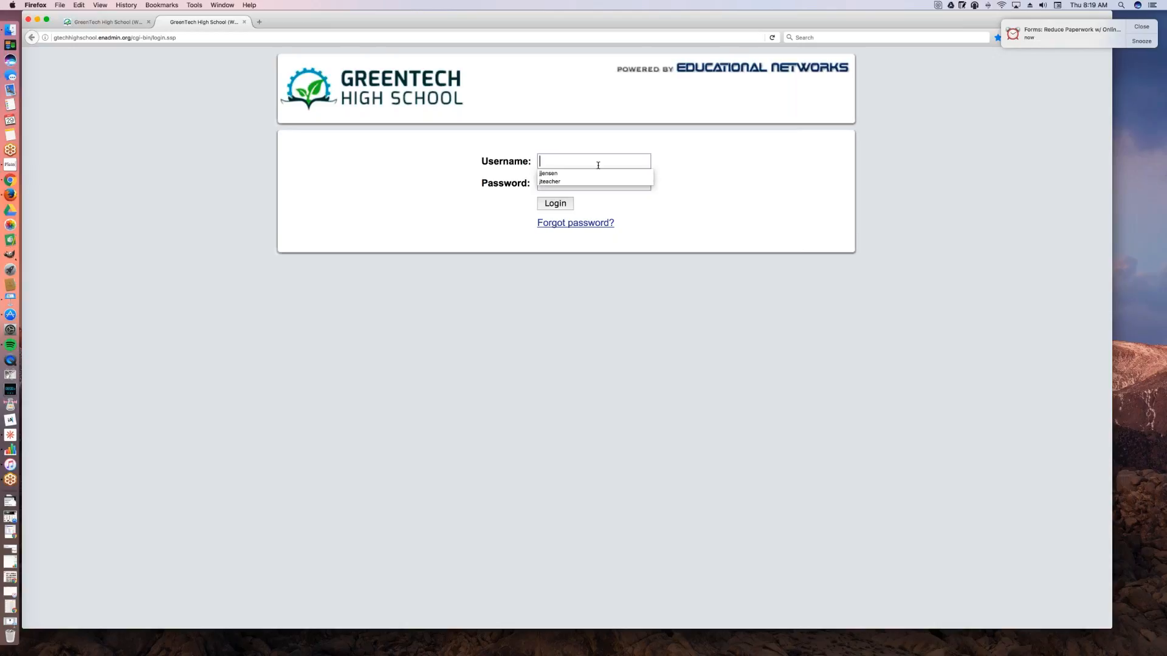
key(Down)
key(Return)
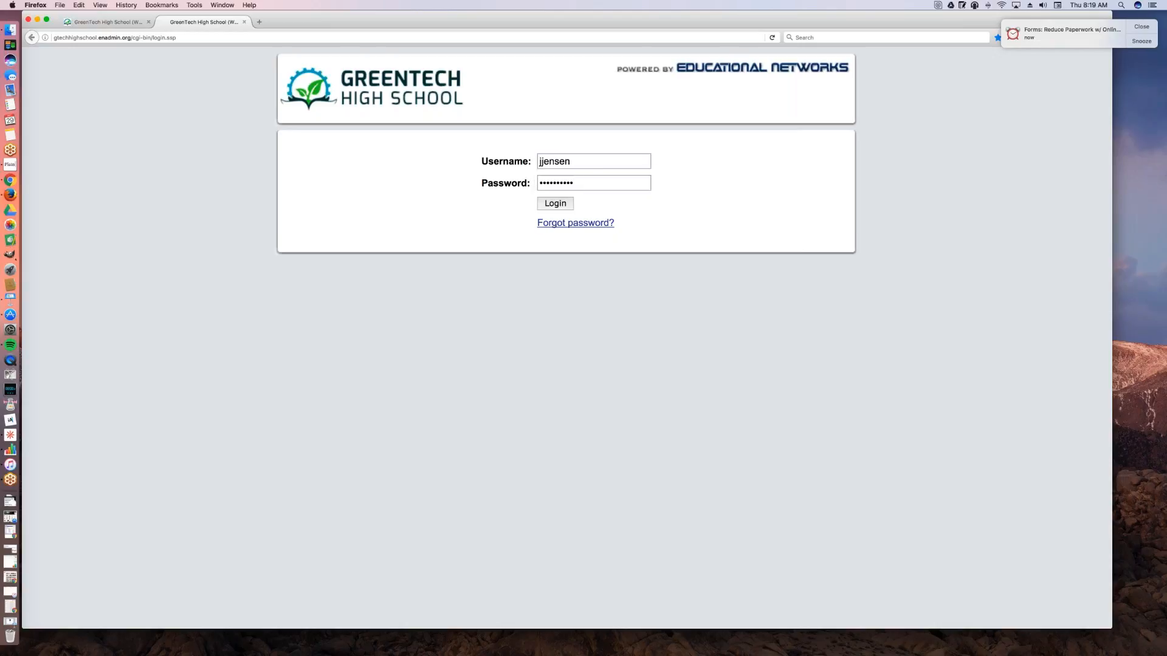
click(550, 208)
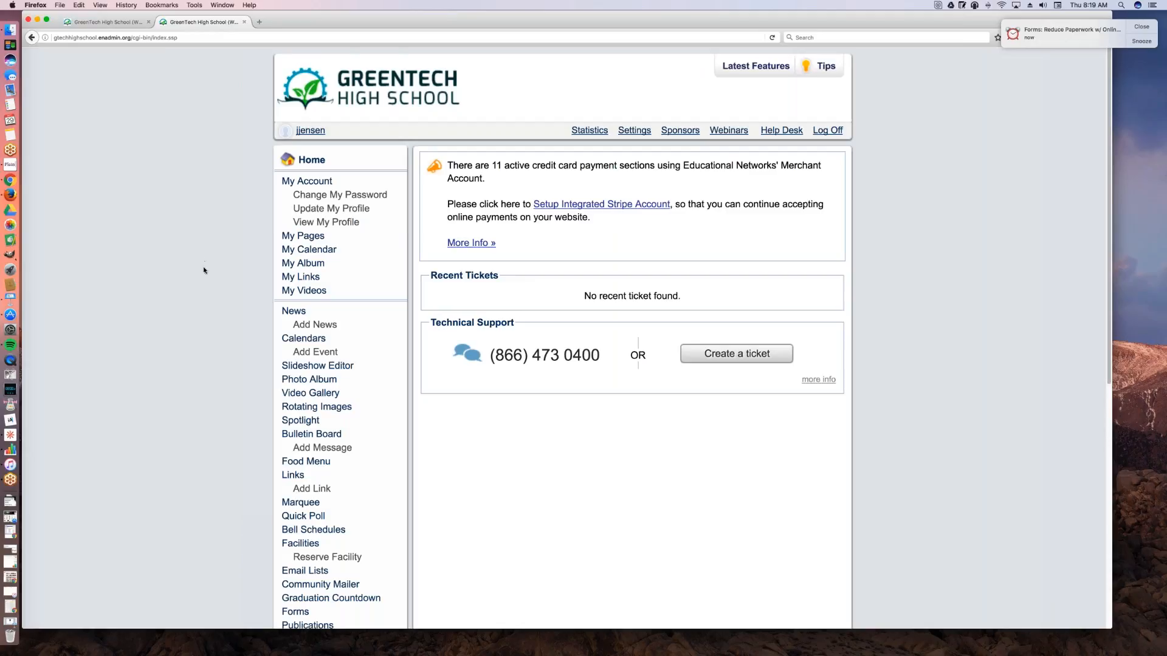
Step: Open the Forms section of the admin site and list all forms instead of only the account's own
scroll(206, 270, down, 1)
scroll(205, 271, down, 3)
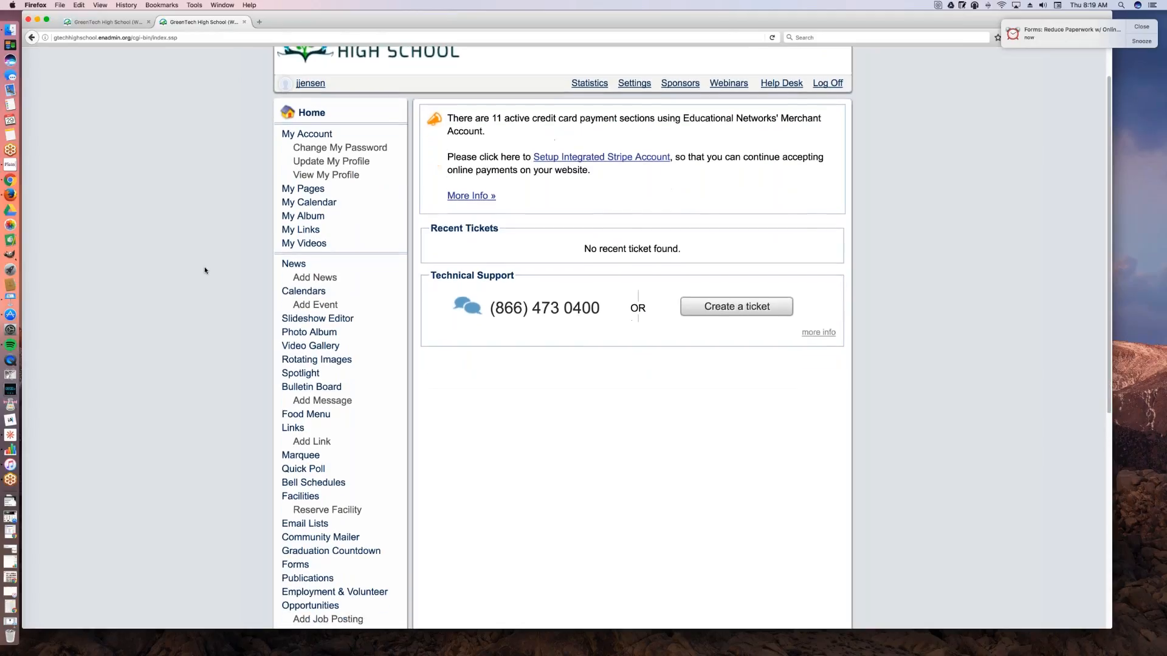
scroll(208, 276, down, 1)
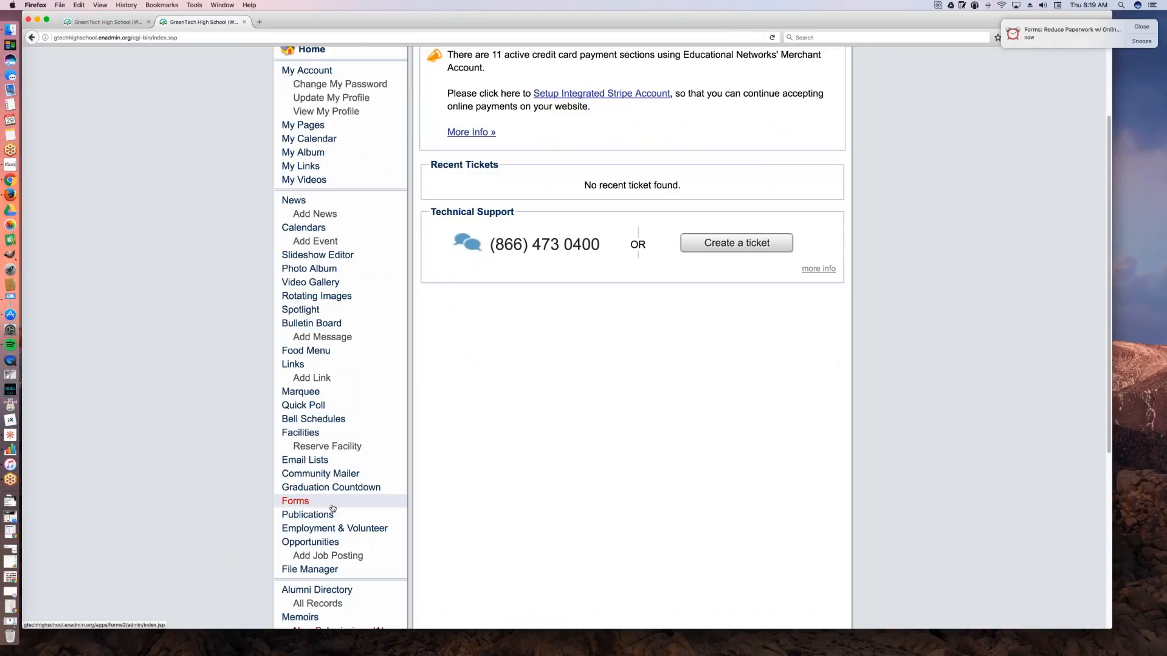
click(330, 506)
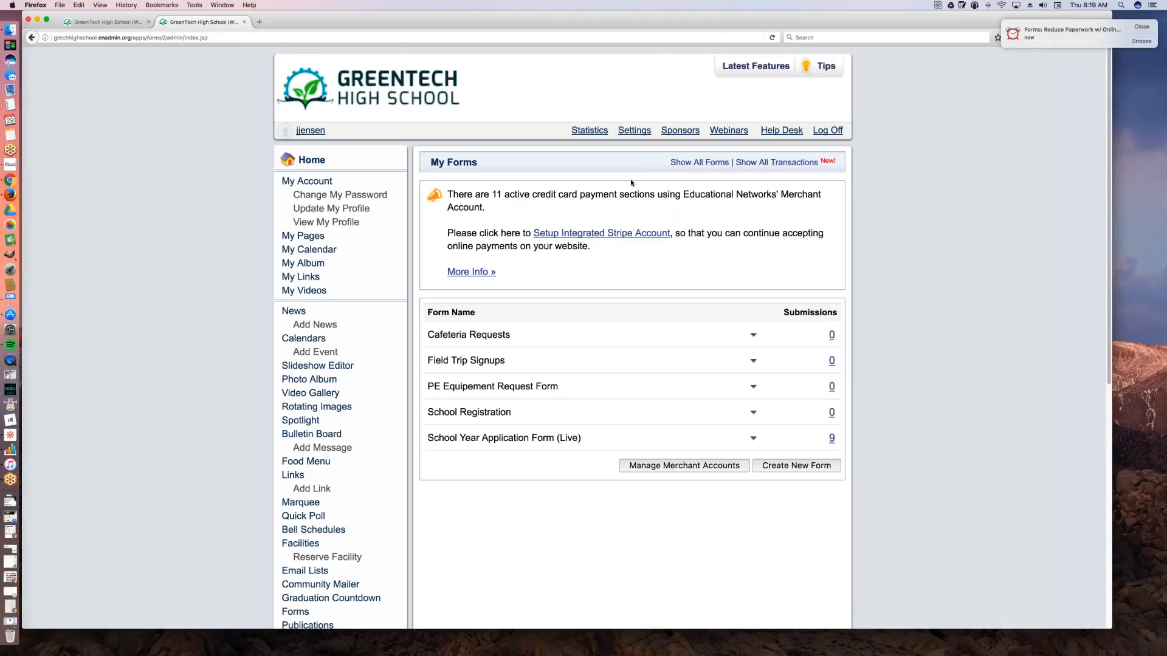
click(681, 163)
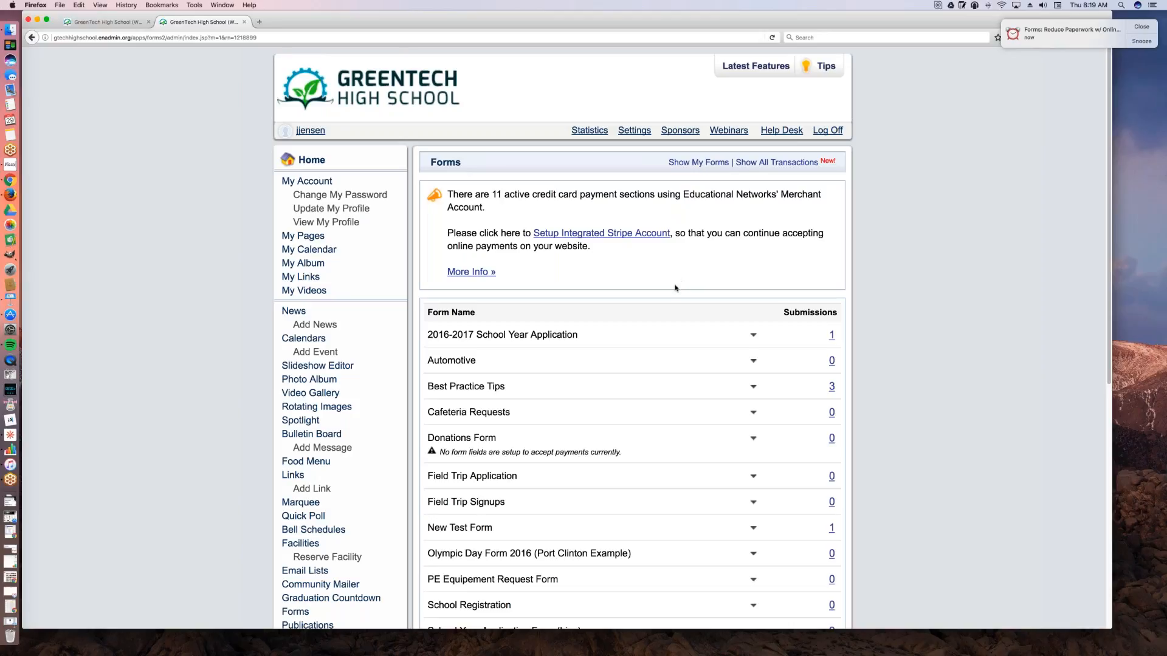
Step: Open the submissions of School Year Application Form (Live) from the list of forms
scroll(679, 283, down, 1)
scroll(671, 322, down, 5)
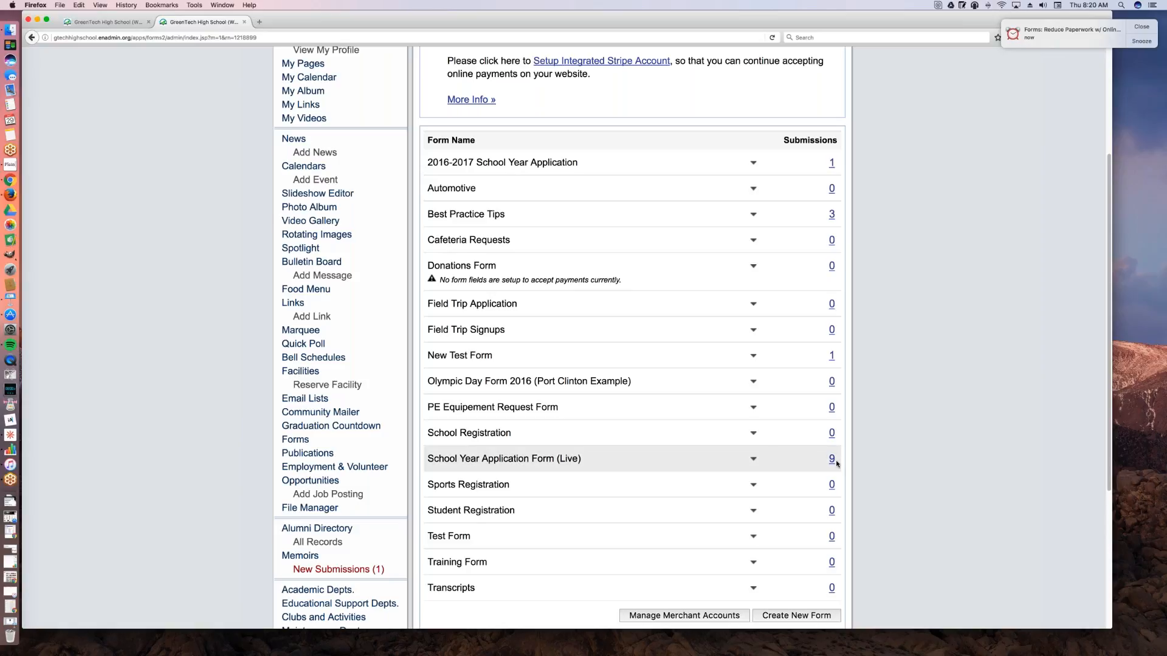
click(753, 463)
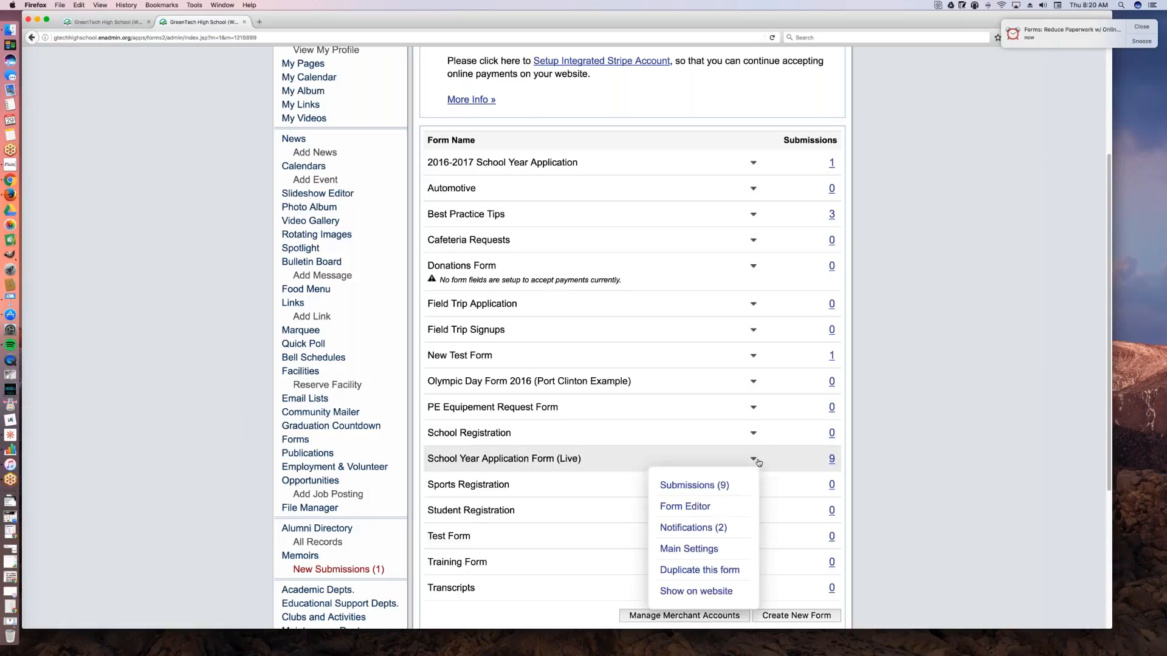
click(720, 485)
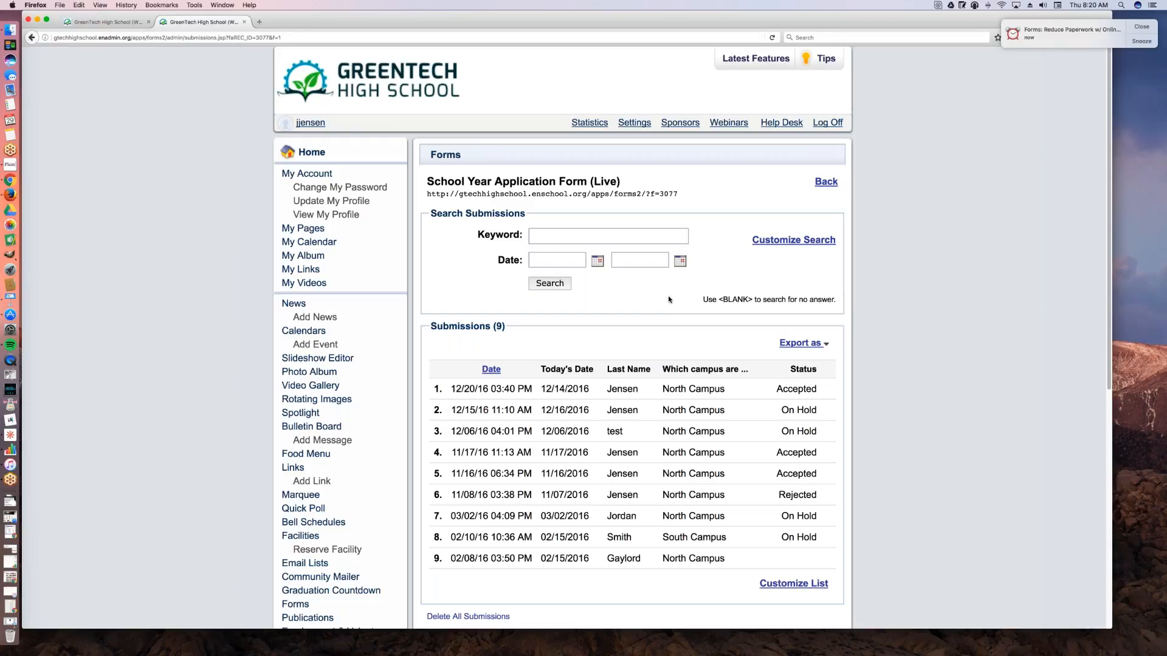
Step: Examine the form's search fields, submissions table and export options, and return to the forms list
scroll(650, 300, down, 1)
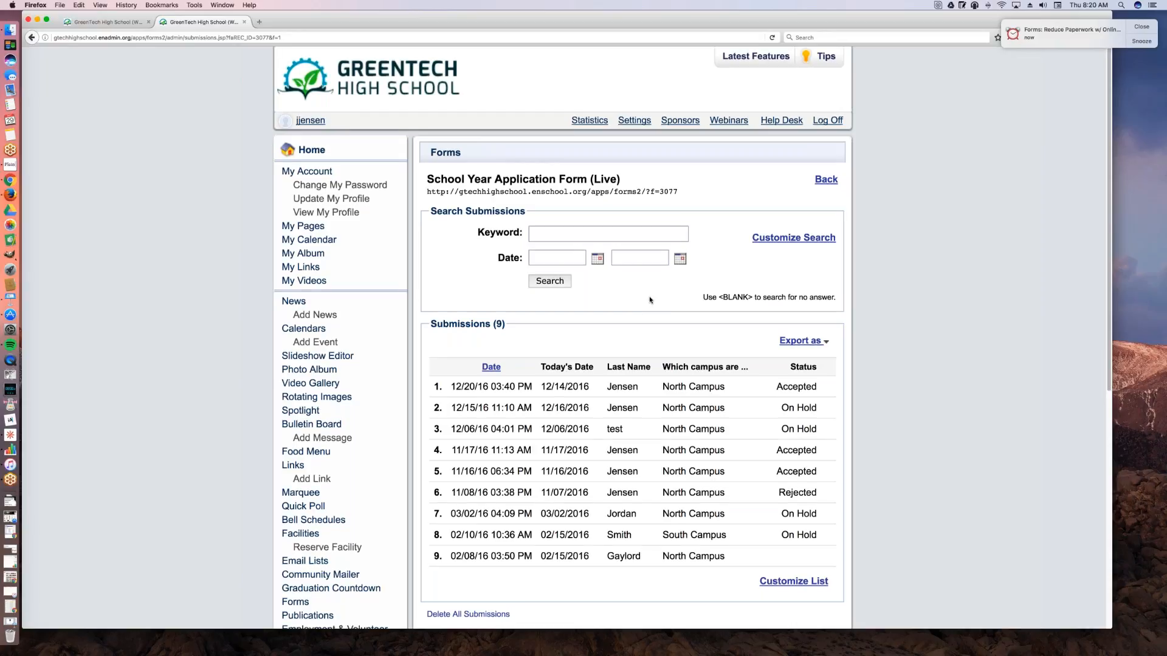
scroll(650, 300, down, 2)
click(800, 307)
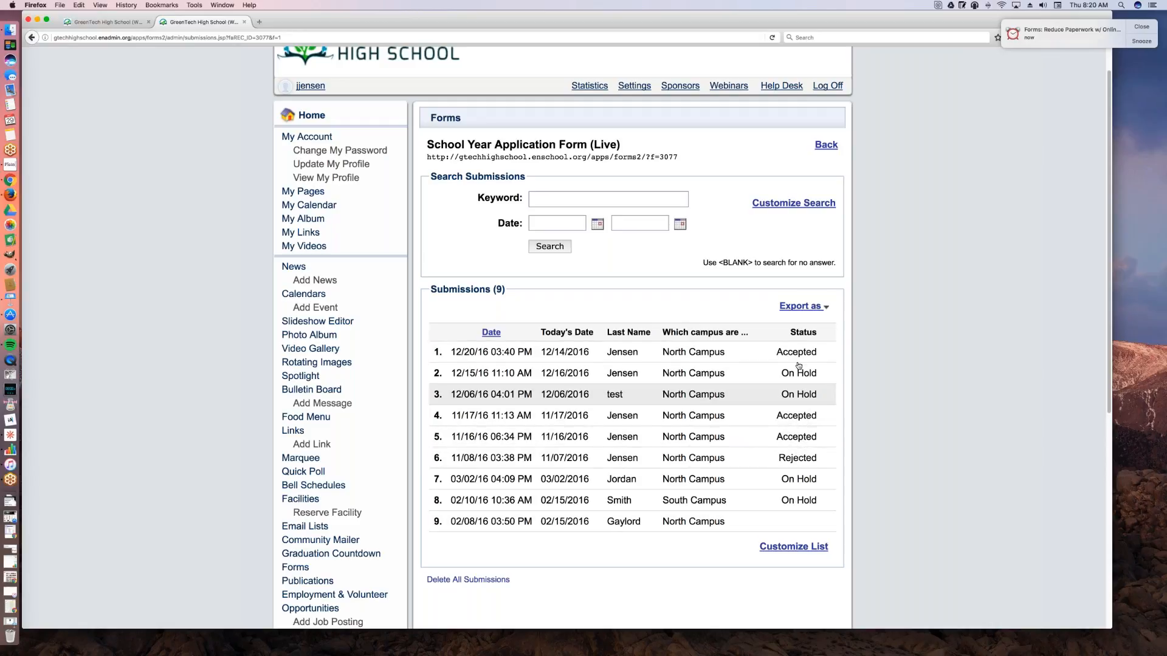
click(826, 145)
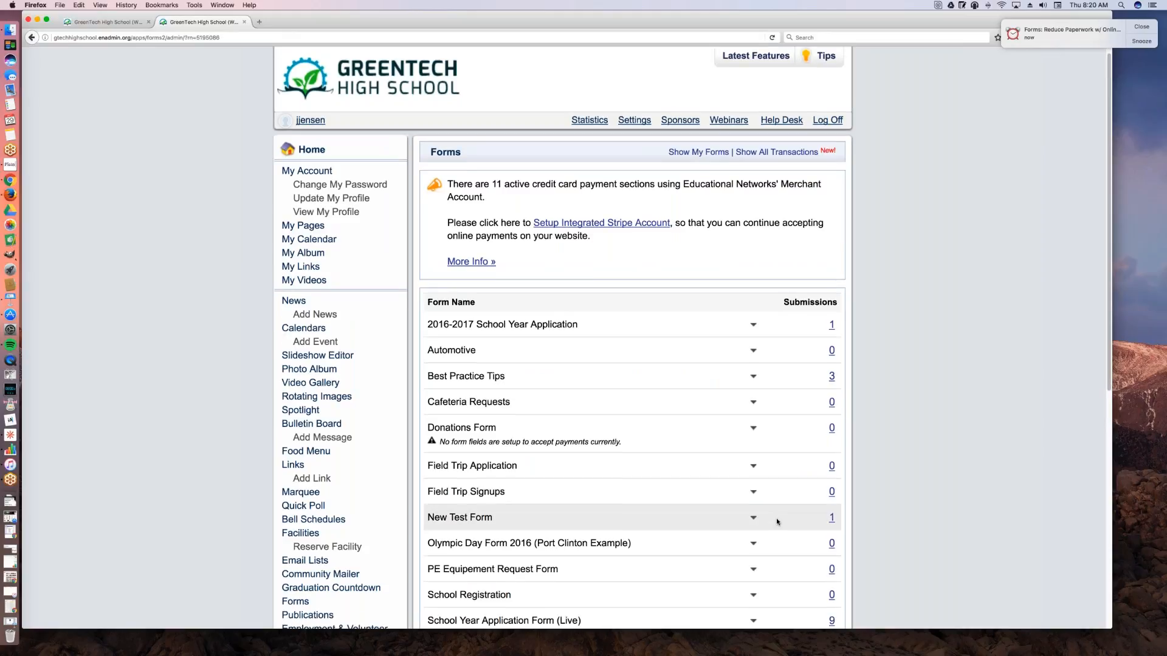
Step: Open School Year Application Form (Live) in the Form Editor
scroll(775, 517, down, 5)
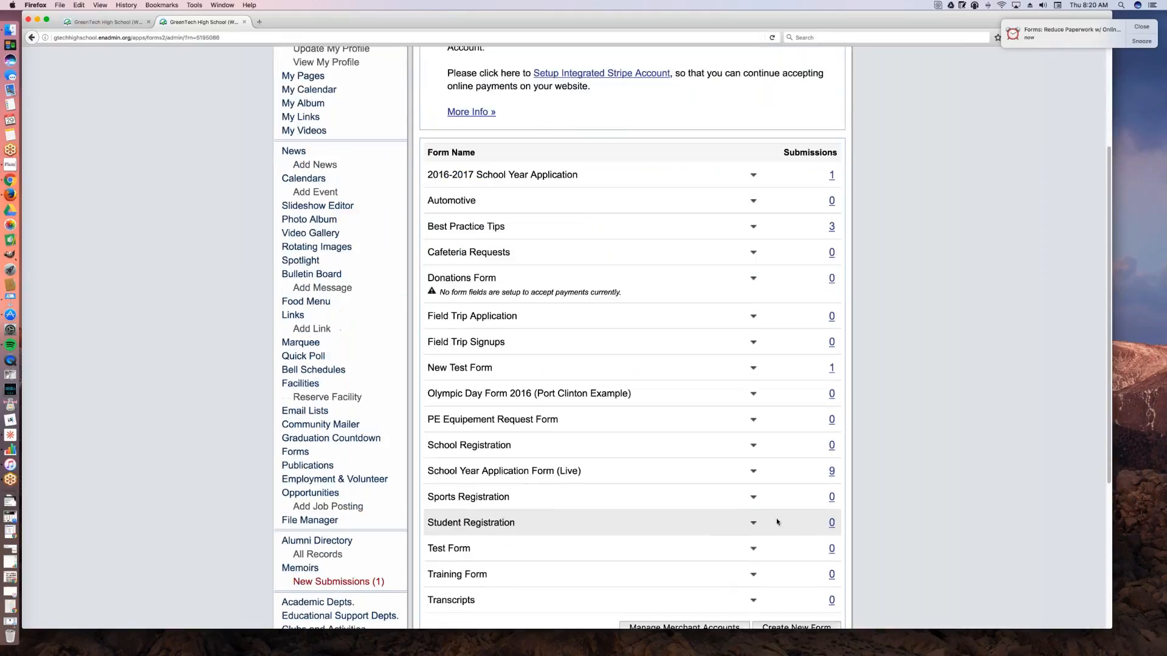
scroll(775, 518, down, 2)
click(753, 409)
click(693, 435)
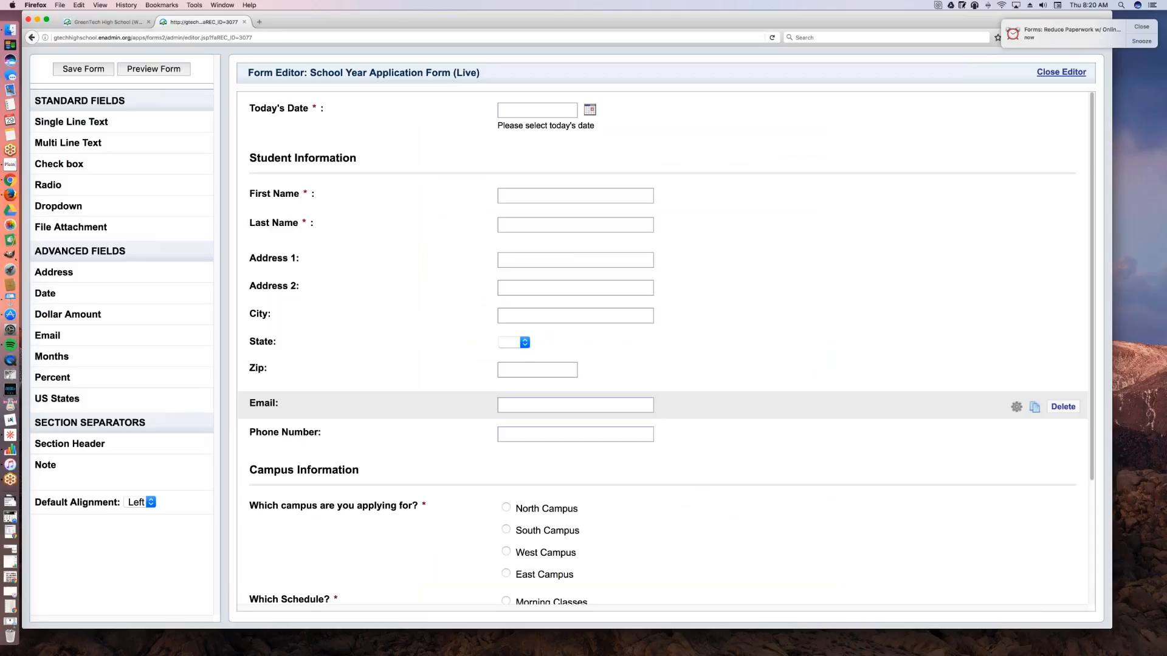
Step: Close the Form Editor for School Year Application Form (Live), leaving the page without saving
mouse_move(399, 115)
mouse_down()
mouse_move(399, 290)
mouse_move(406, 191)
mouse_move(392, 86)
mouse_move(390, 402)
mouse_move(383, 97)
mouse_move(385, 234)
mouse_move(391, 105)
mouse_up()
drag(696, 22, 540, 32)
click(913, 73)
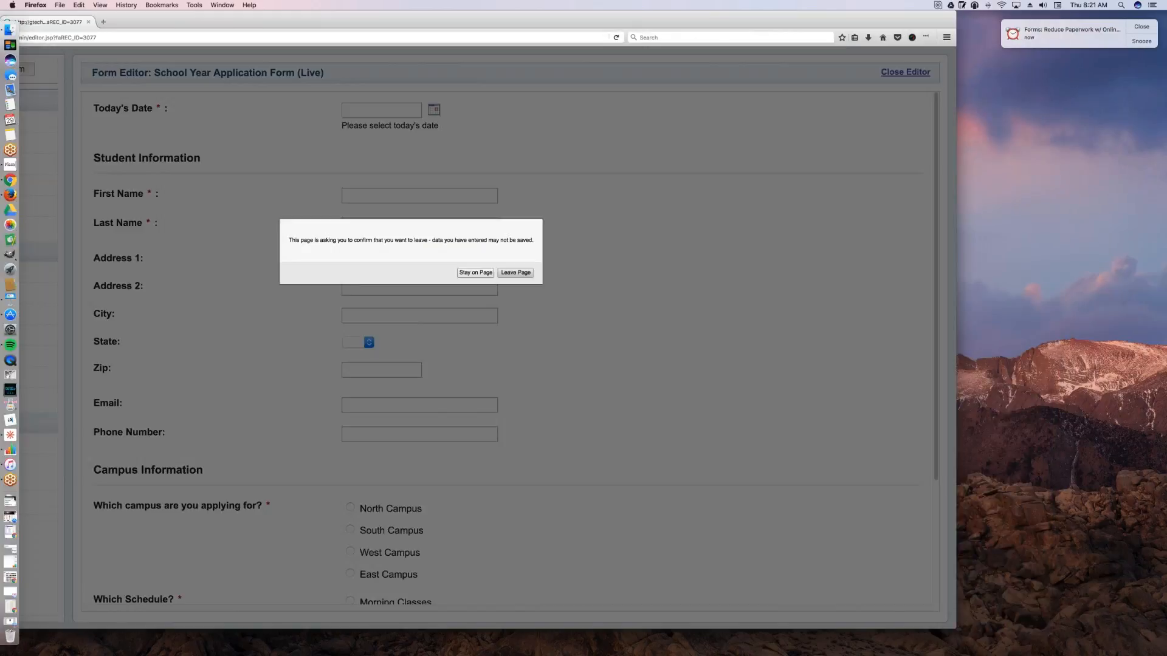
click(520, 277)
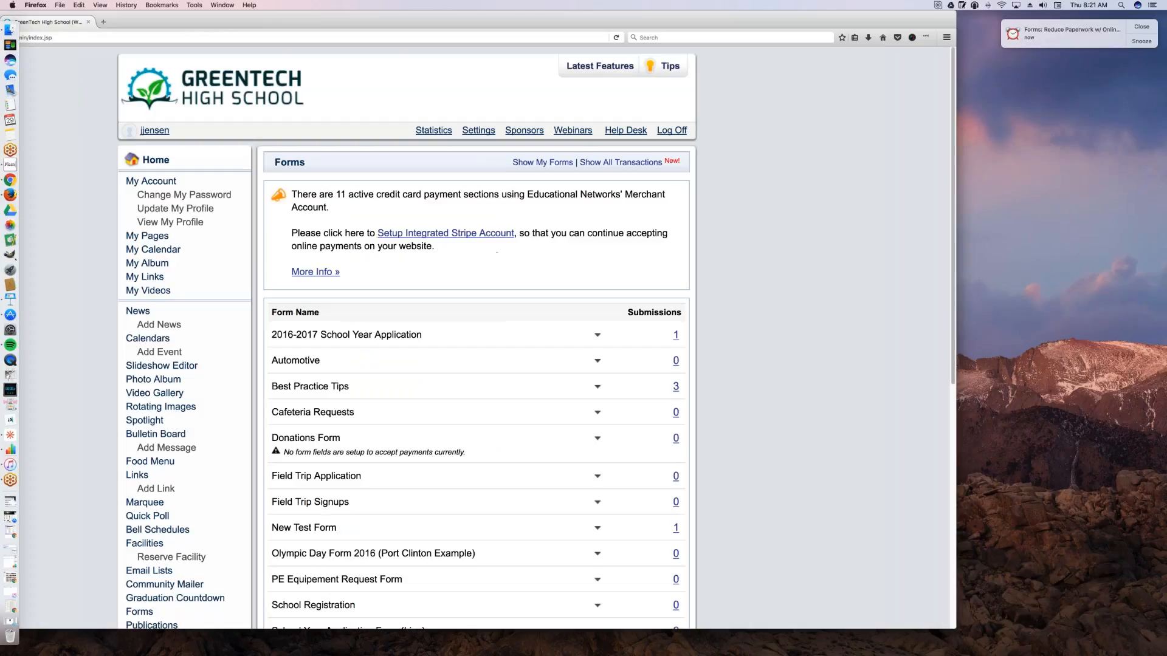
drag(550, 30, 649, 28)
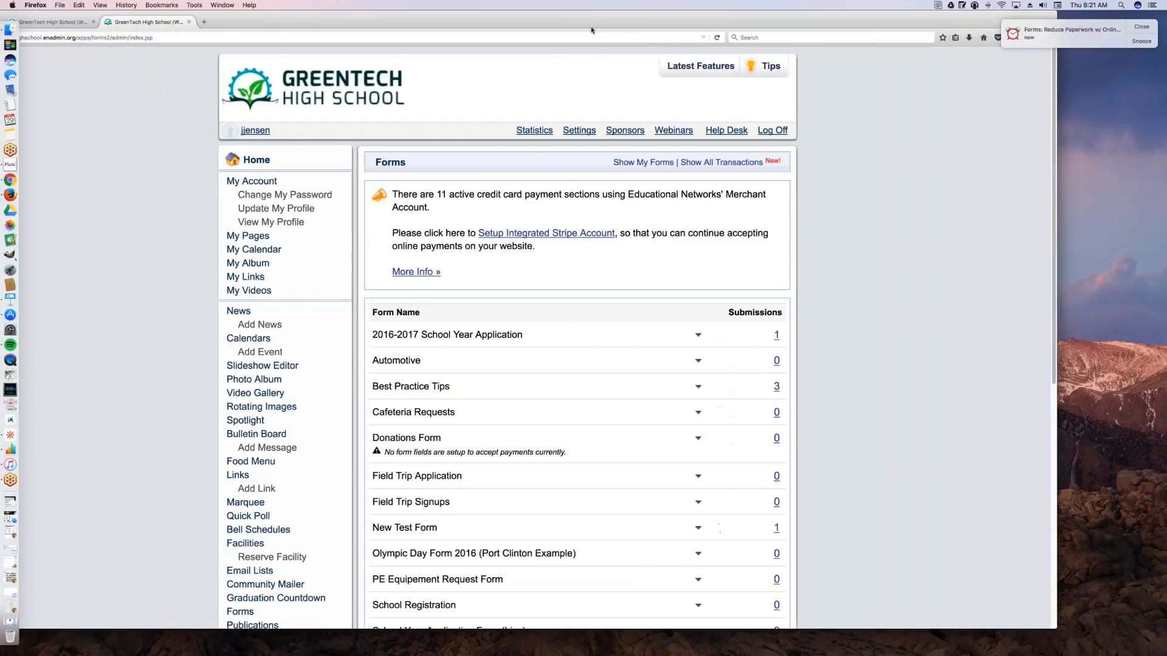
Step: Review the forms list and start creating a new form
scroll(576, 256, down, 4)
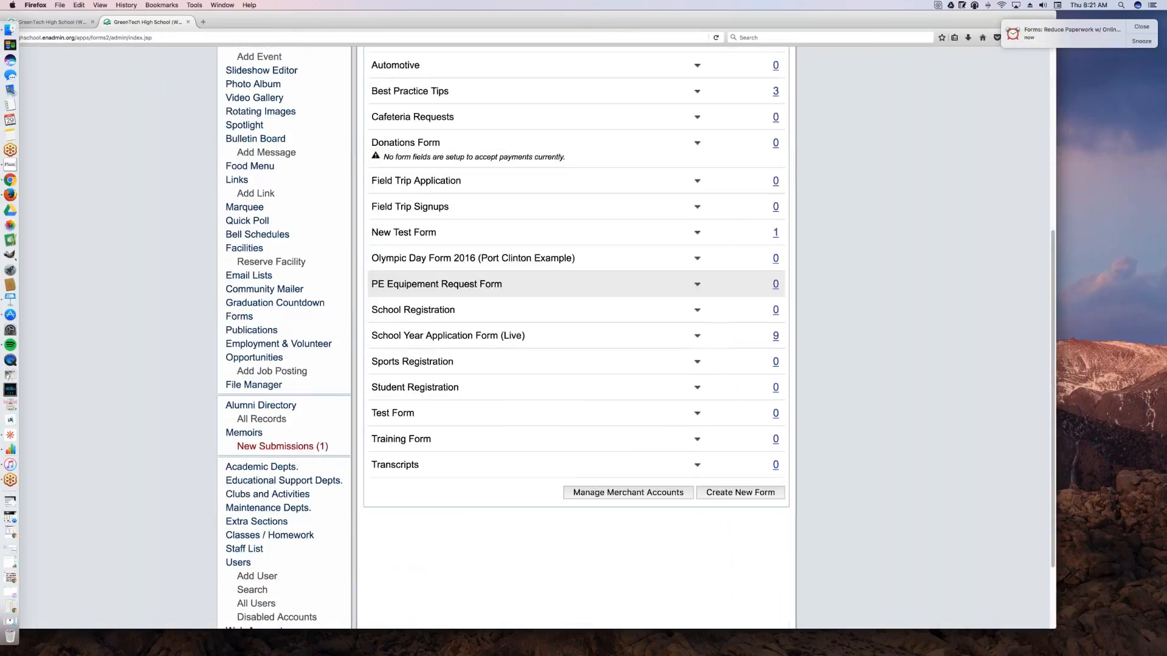
scroll(652, 290, up, 8)
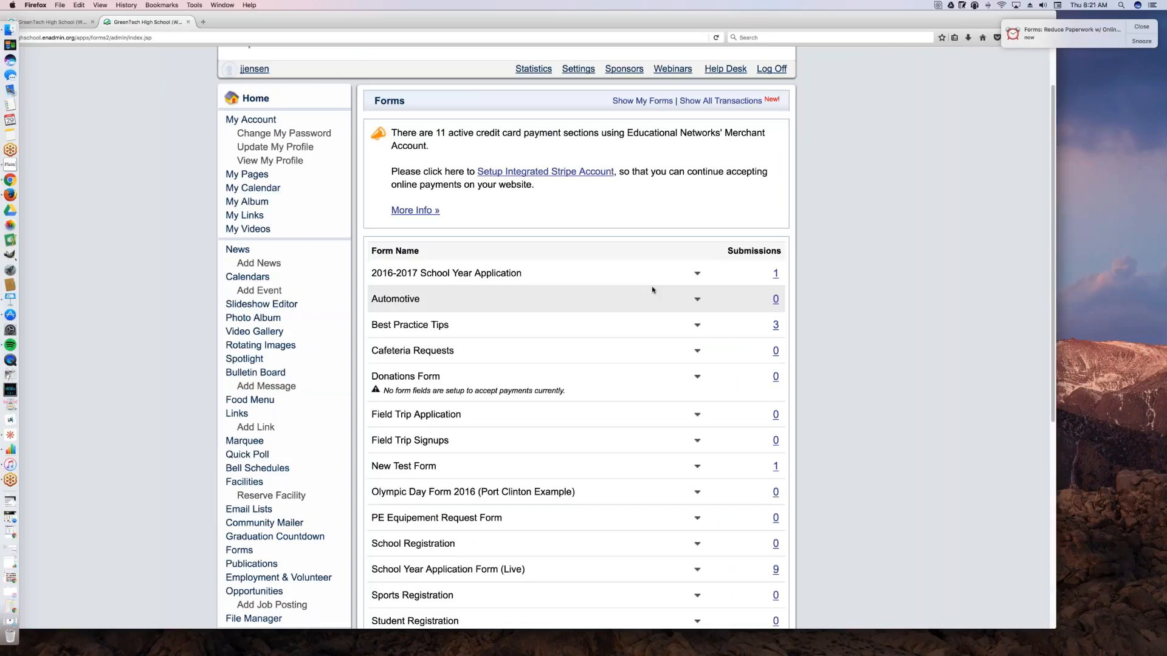
scroll(652, 290, down, 1)
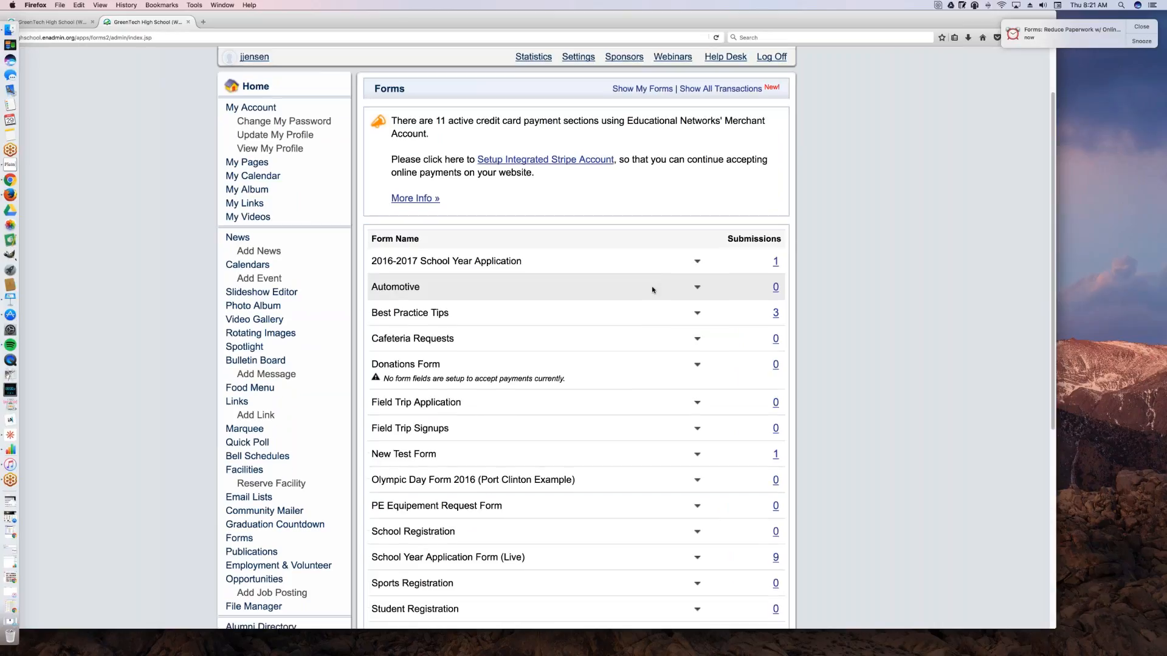
scroll(652, 290, down, 8)
scroll(651, 291, up, 3)
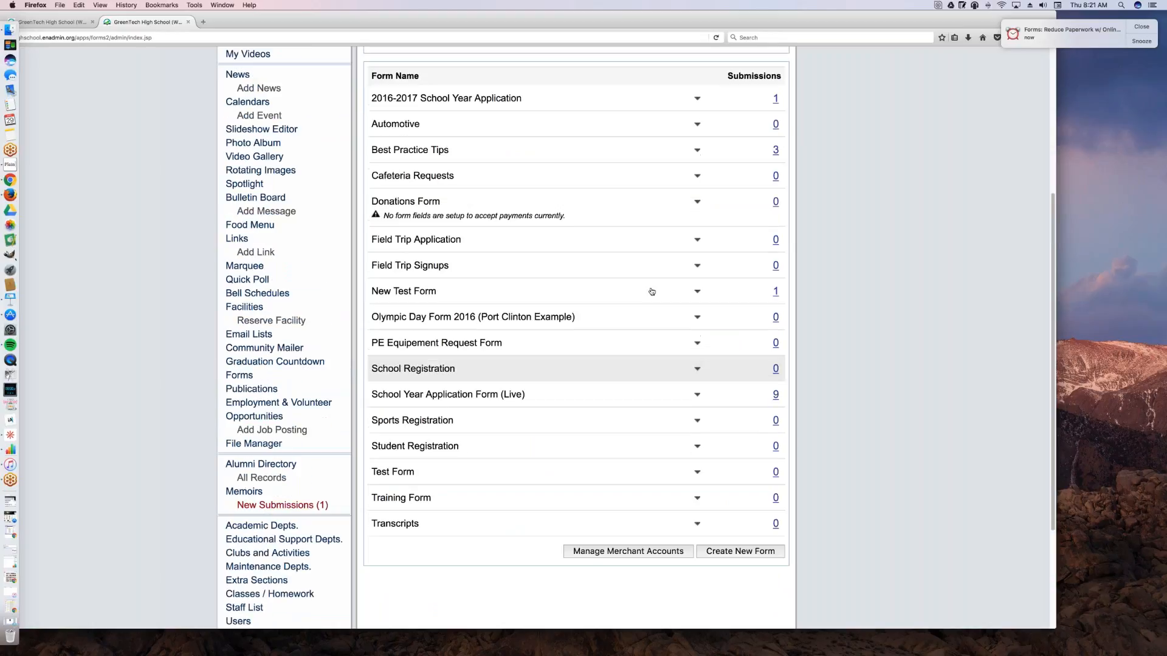
scroll(652, 292, down, 5)
click(737, 474)
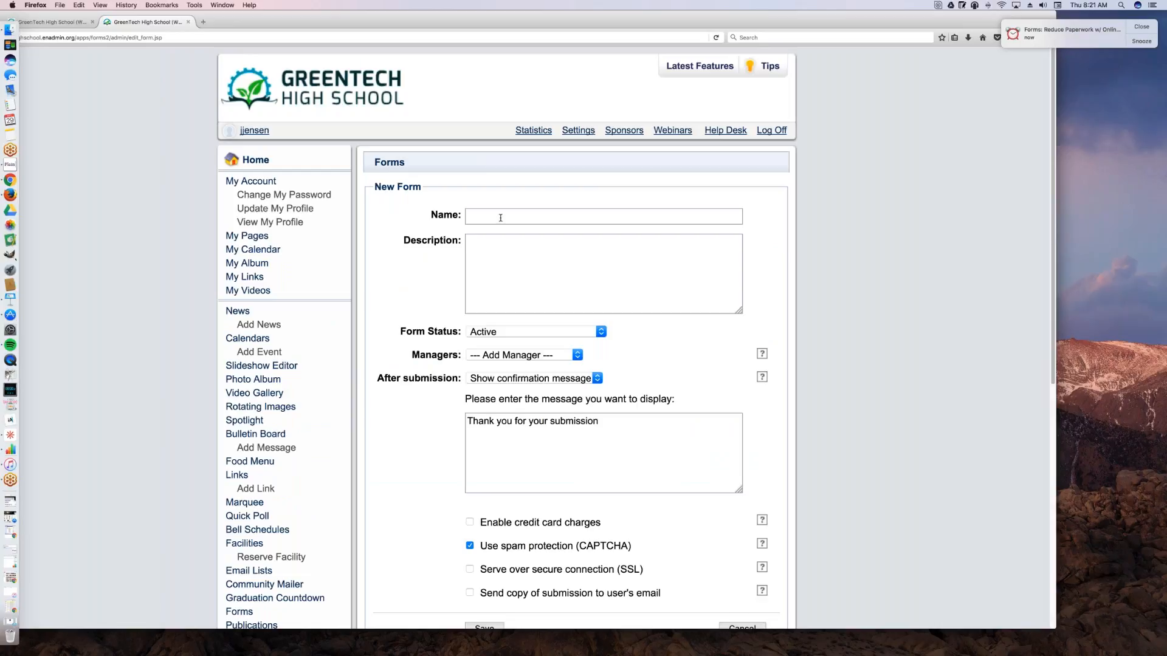
Step: Name the new form School Year Application #2 and look over its remaining settings
click(500, 218)
text(Scho)
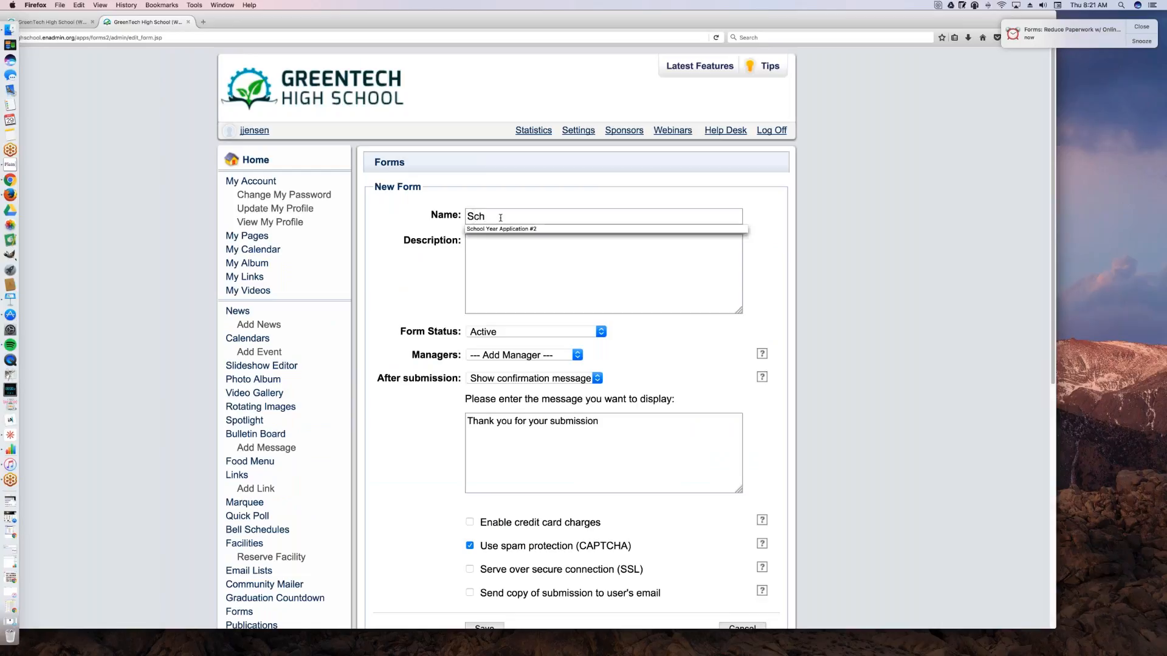
key(Down)
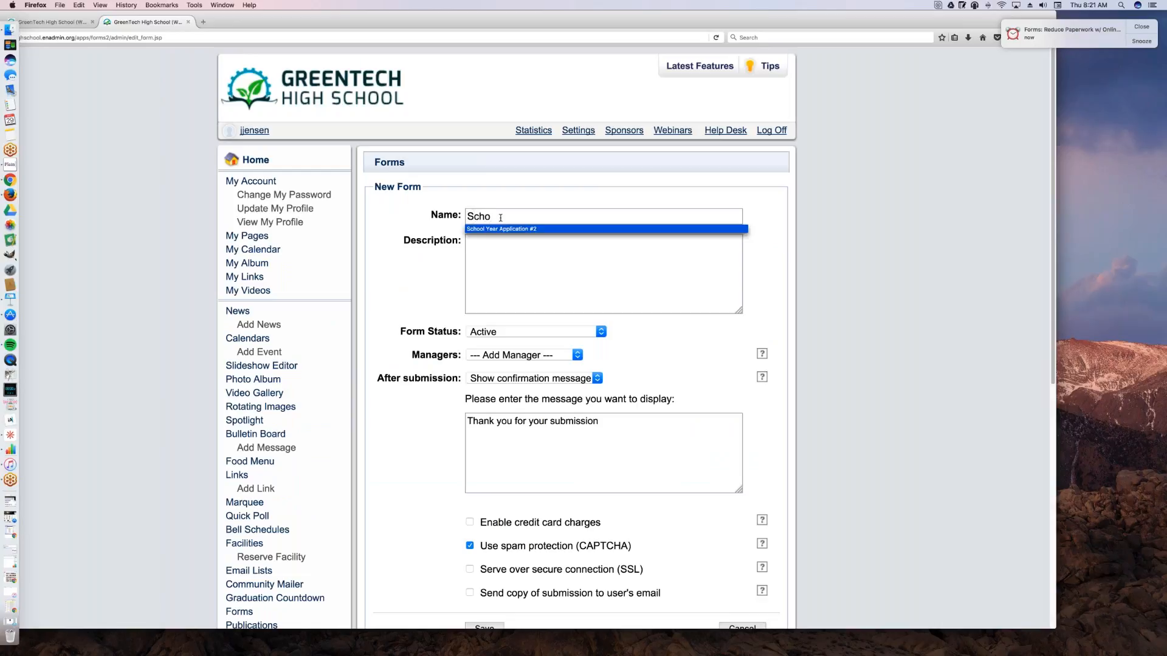
key(Tab)
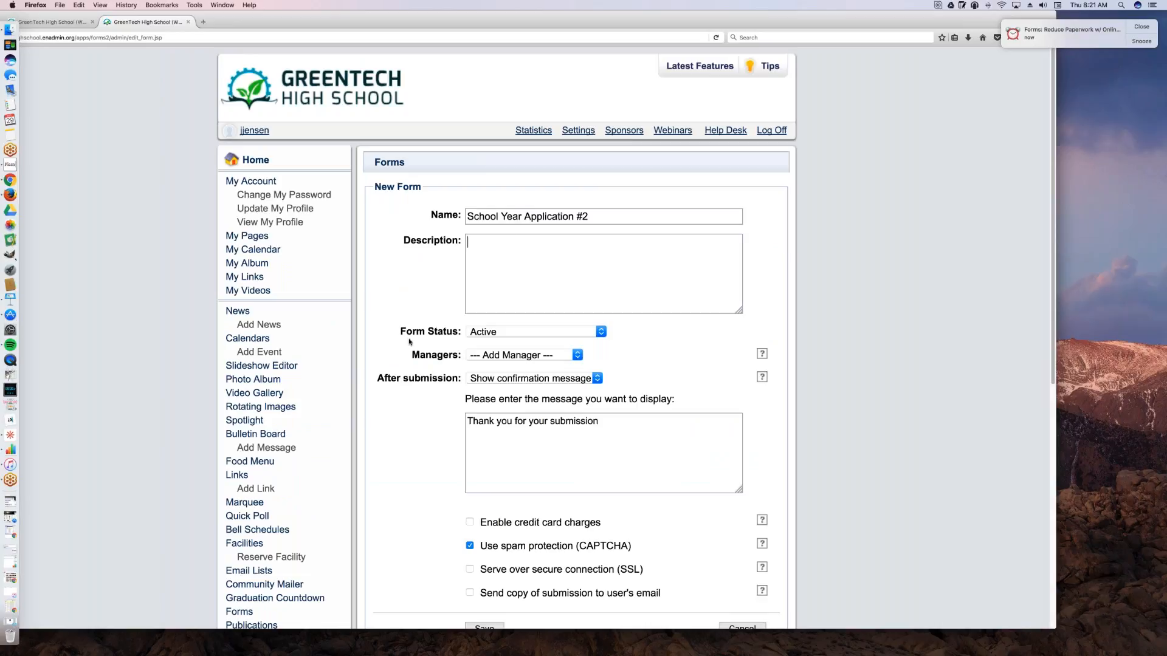
scroll(409, 343, down, 1)
scroll(410, 342, down, 5)
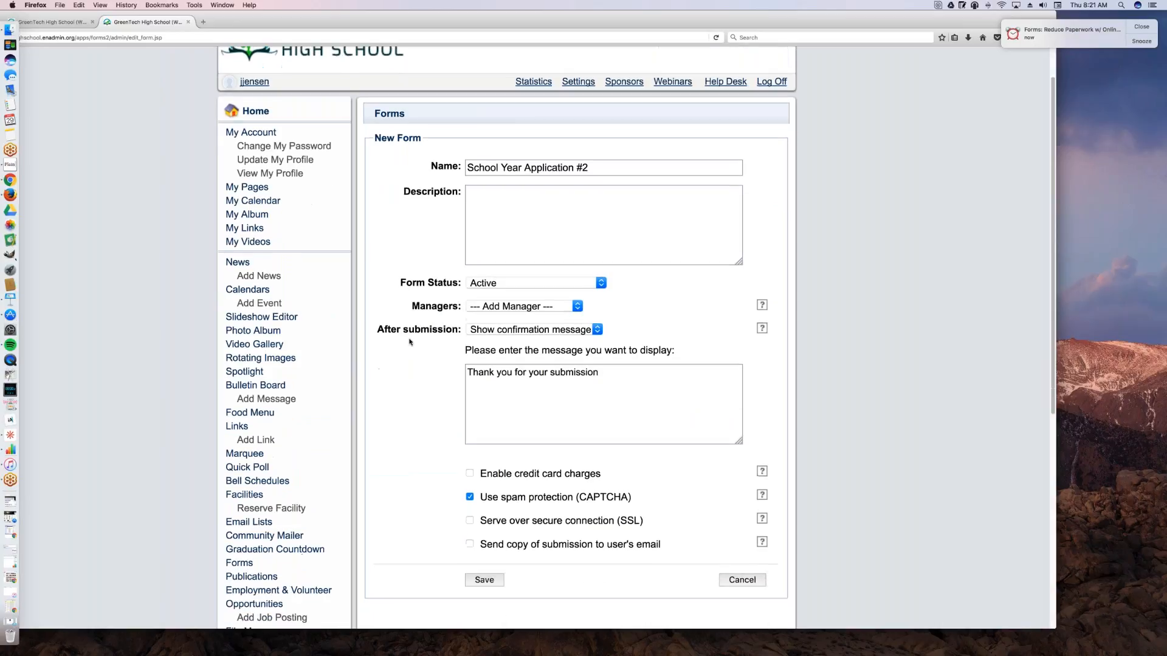
Step: Set the new form's name to School Year Application 2017
scroll(409, 340, up, 5)
click(442, 212)
text(S)
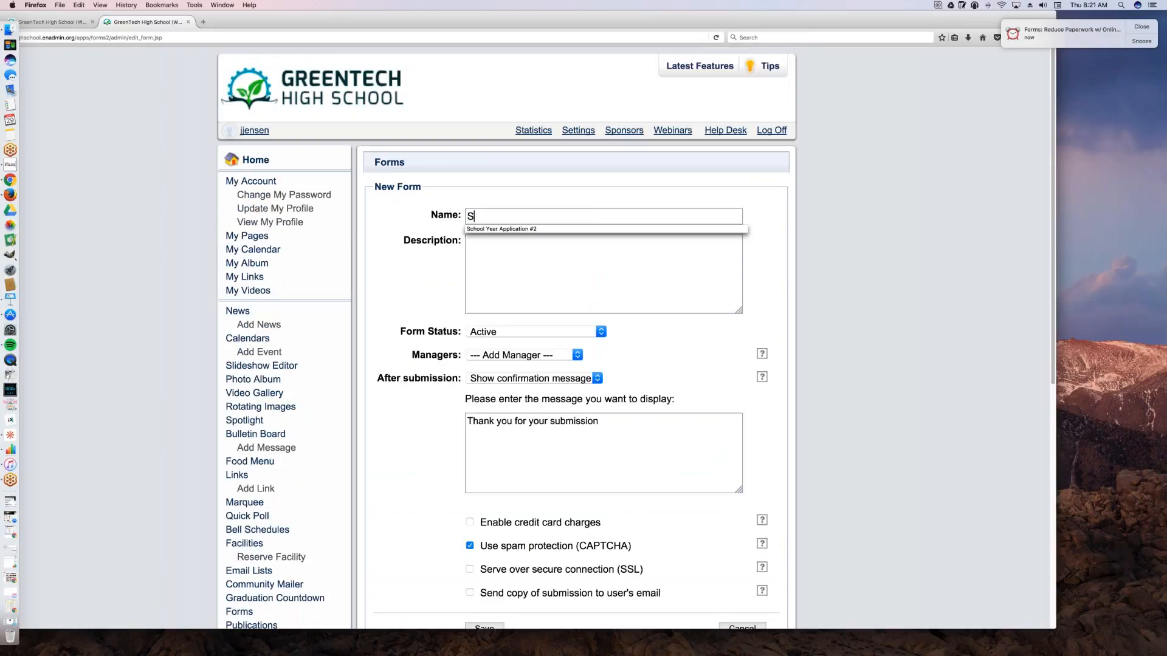
text(chool Year Application 2017)
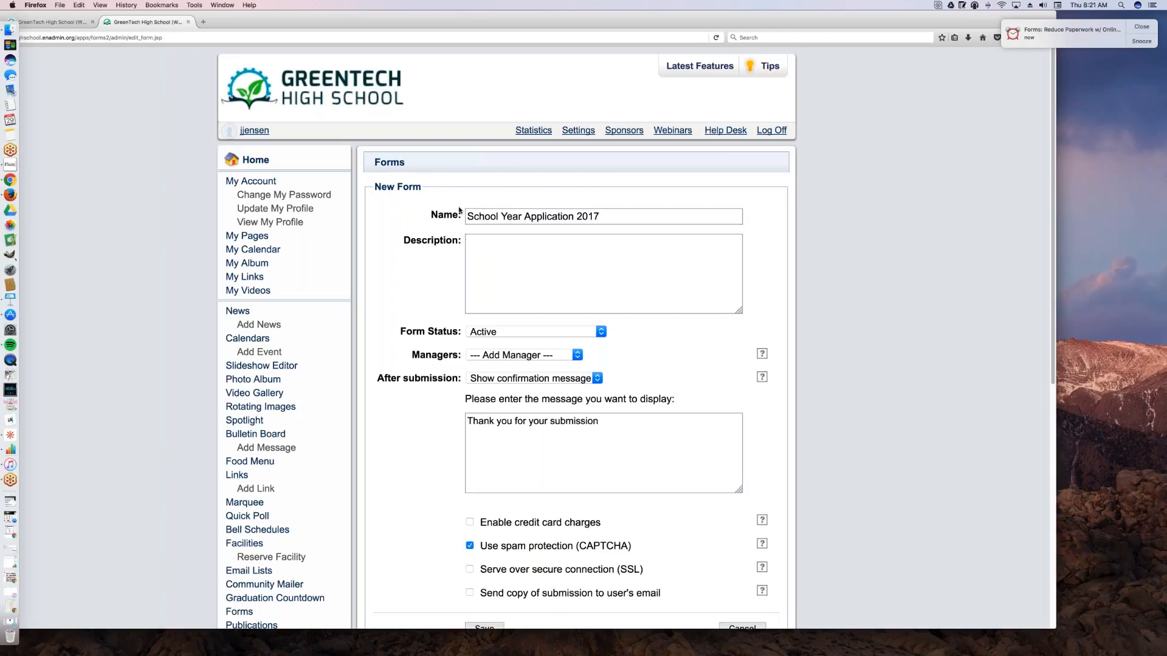
Step: Enter the form description "Use for new prospective students."
click(541, 261)
text(Used for new prospective students.)
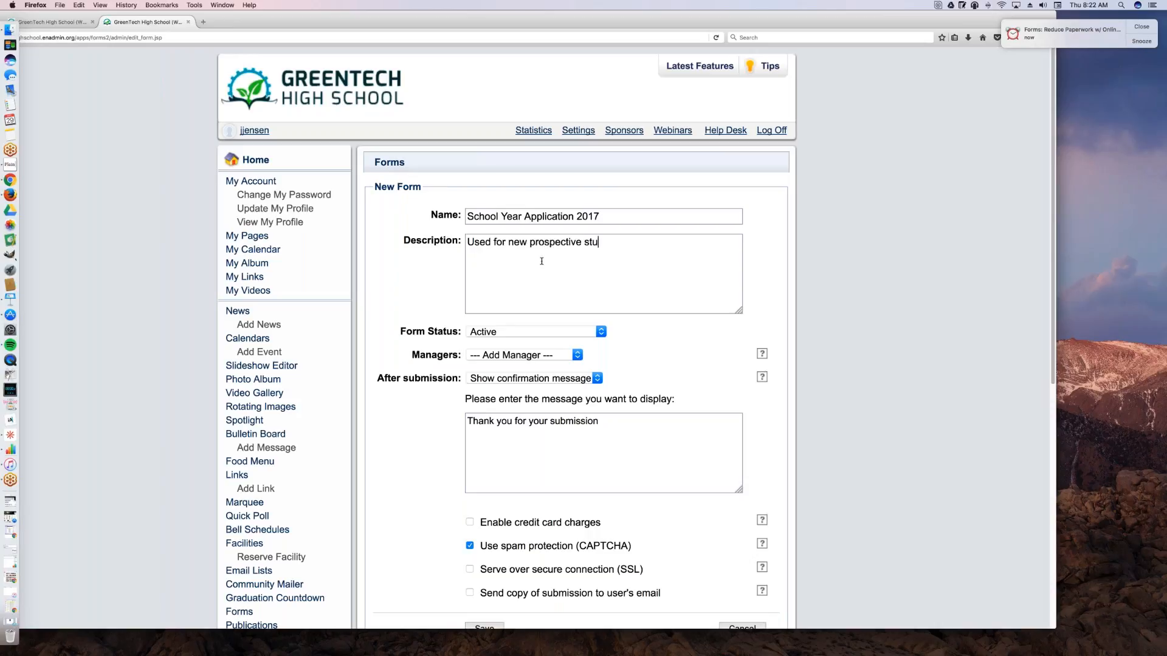
click(490, 242)
key(BackSpace)
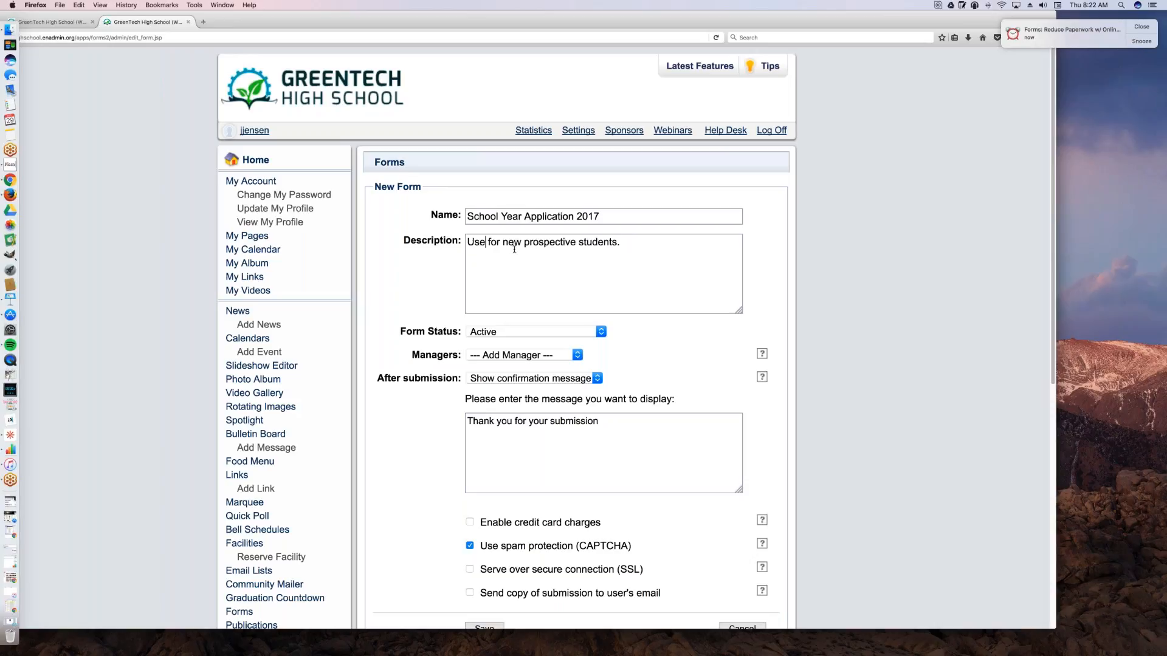
Step: Try the status Active over a certain duration from 12/29/2016 to 4/28/2017, and set the form status back to Active
click(562, 334)
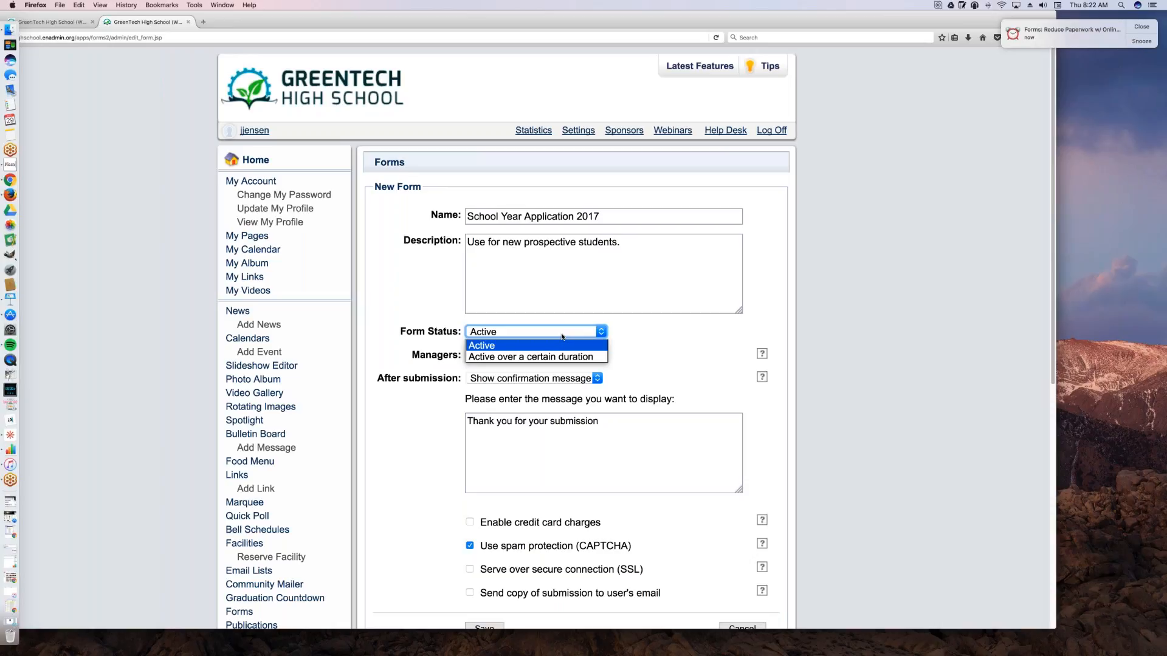
click(555, 358)
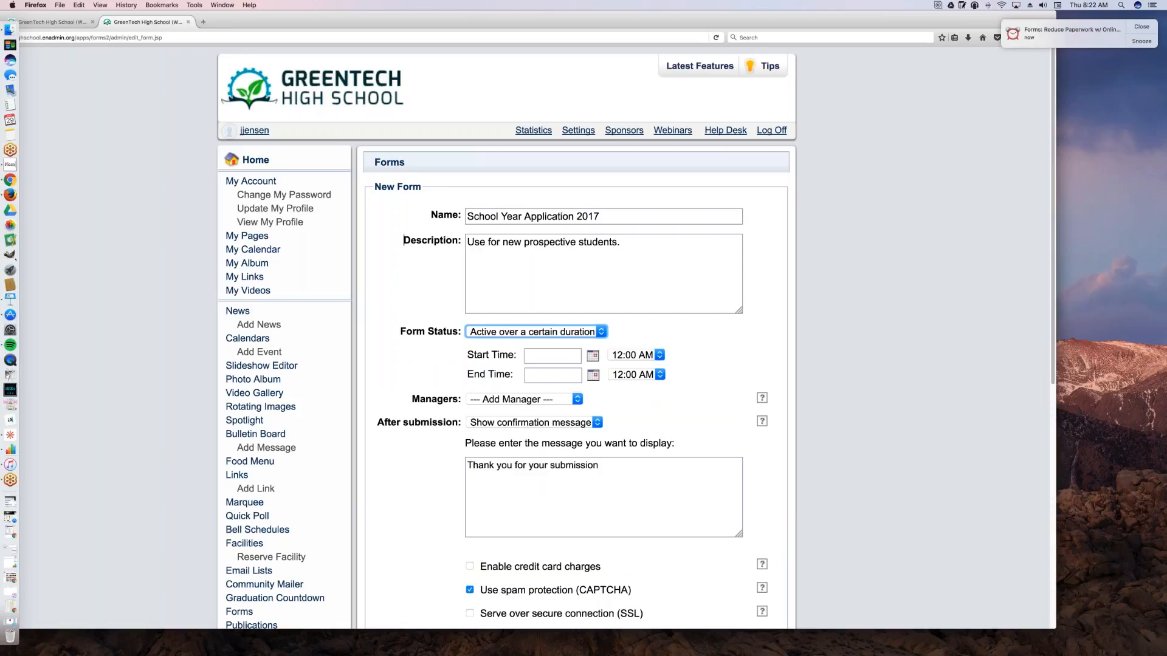
click(592, 355)
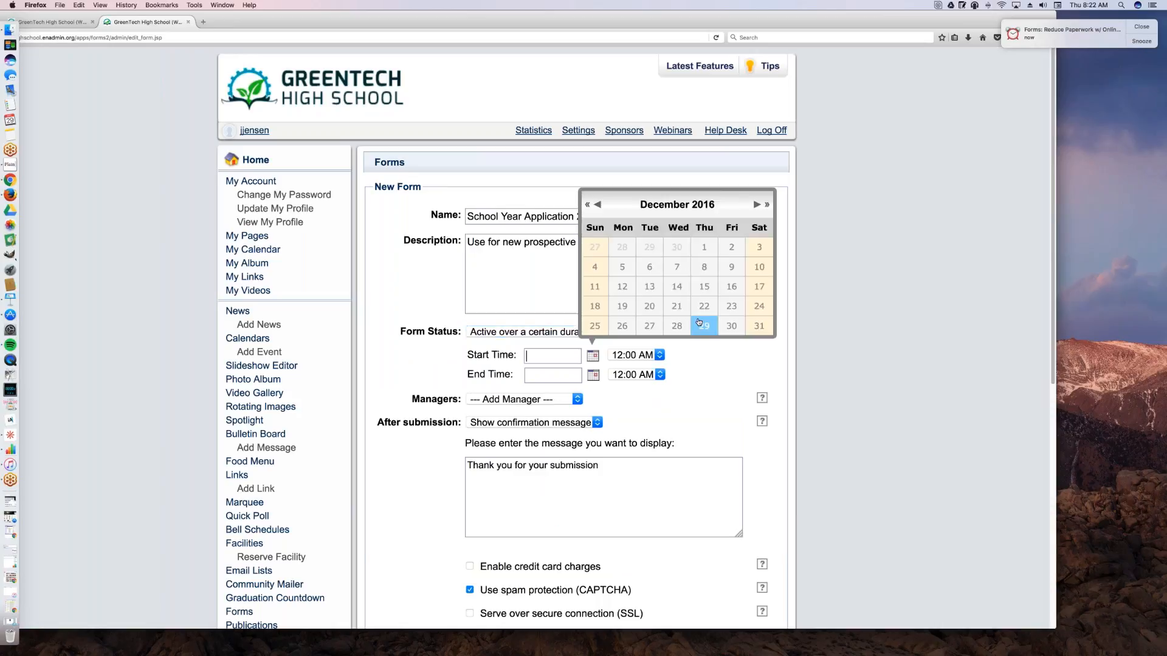
click(704, 327)
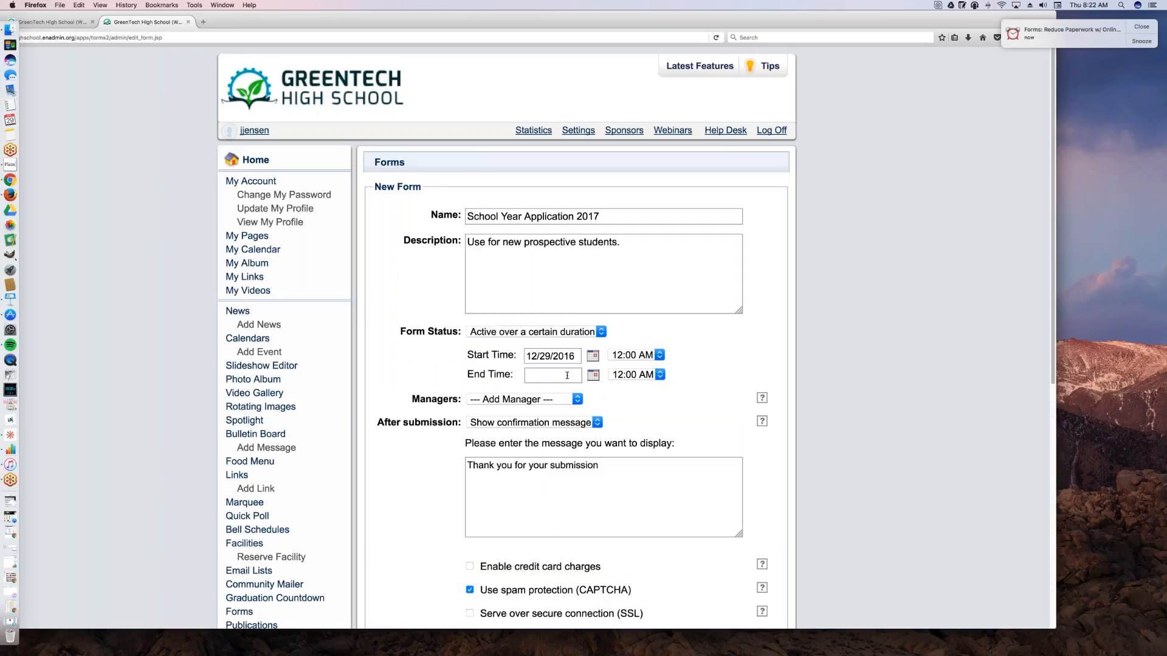
click(577, 374)
click(757, 224)
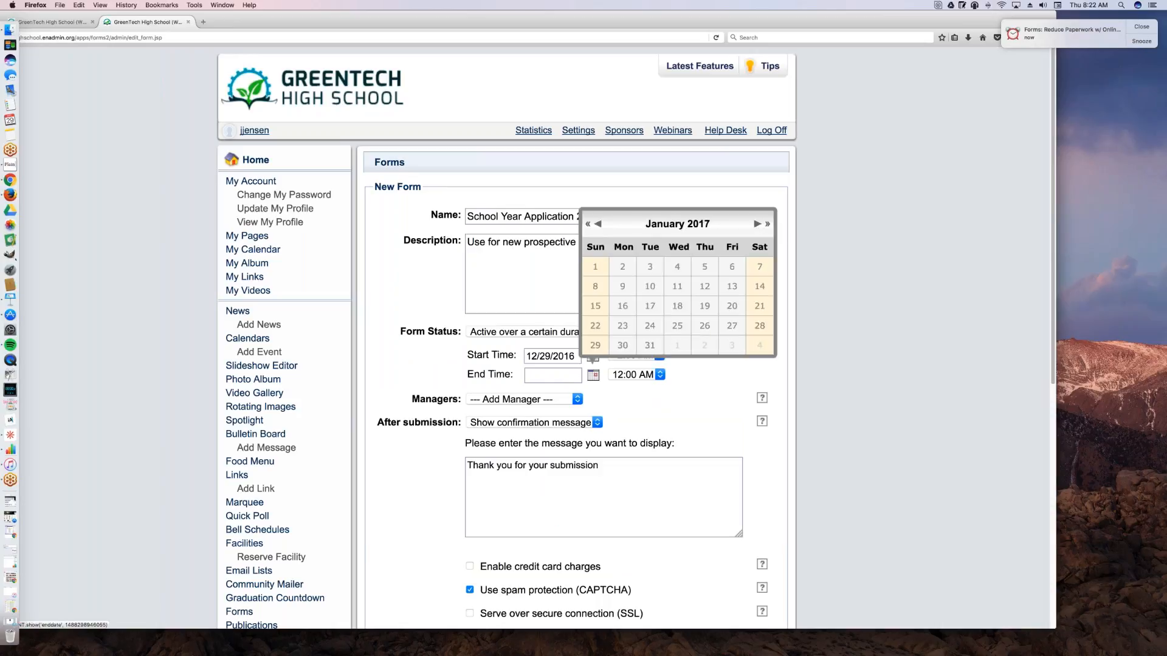
click(757, 224)
click(756, 223)
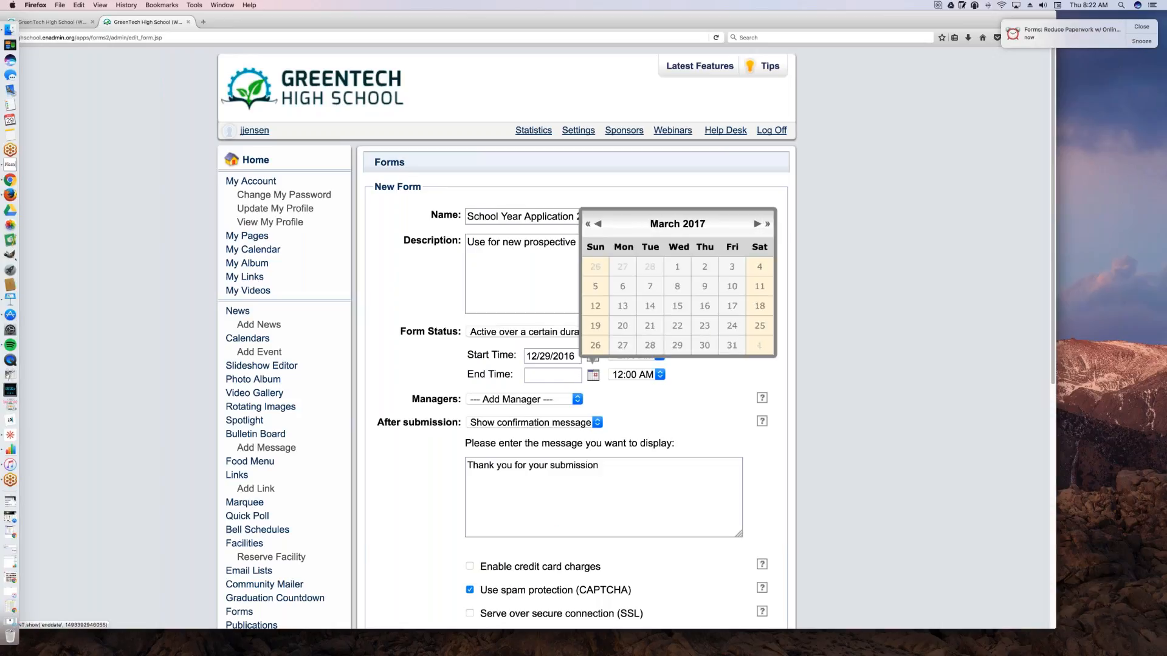
click(757, 223)
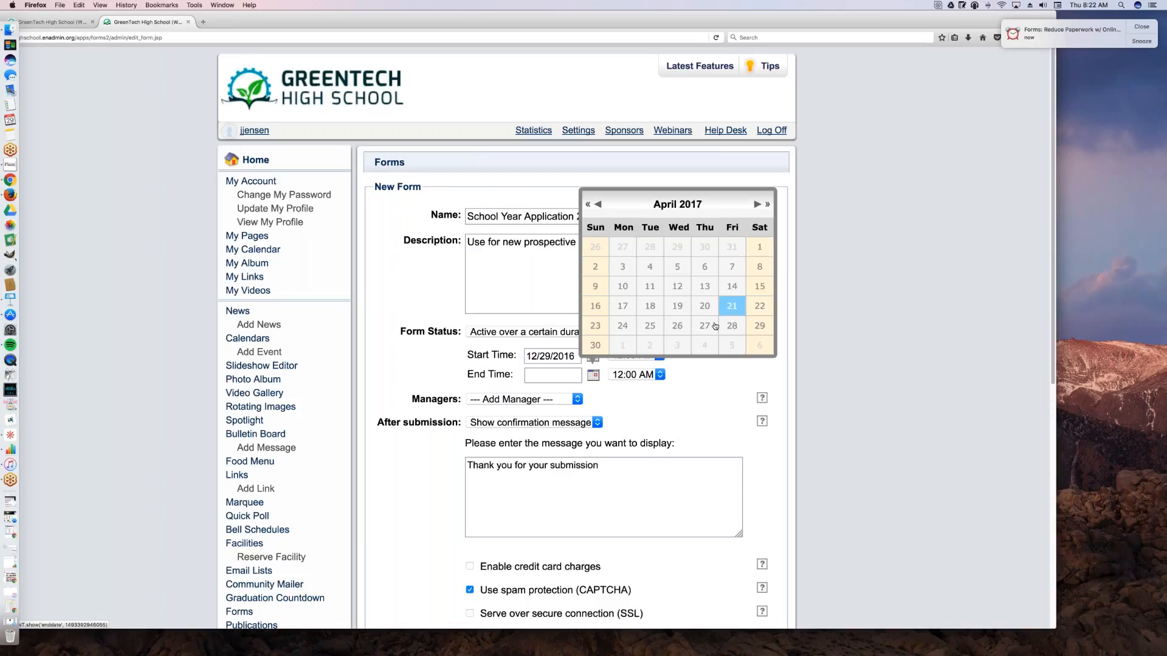
click(735, 327)
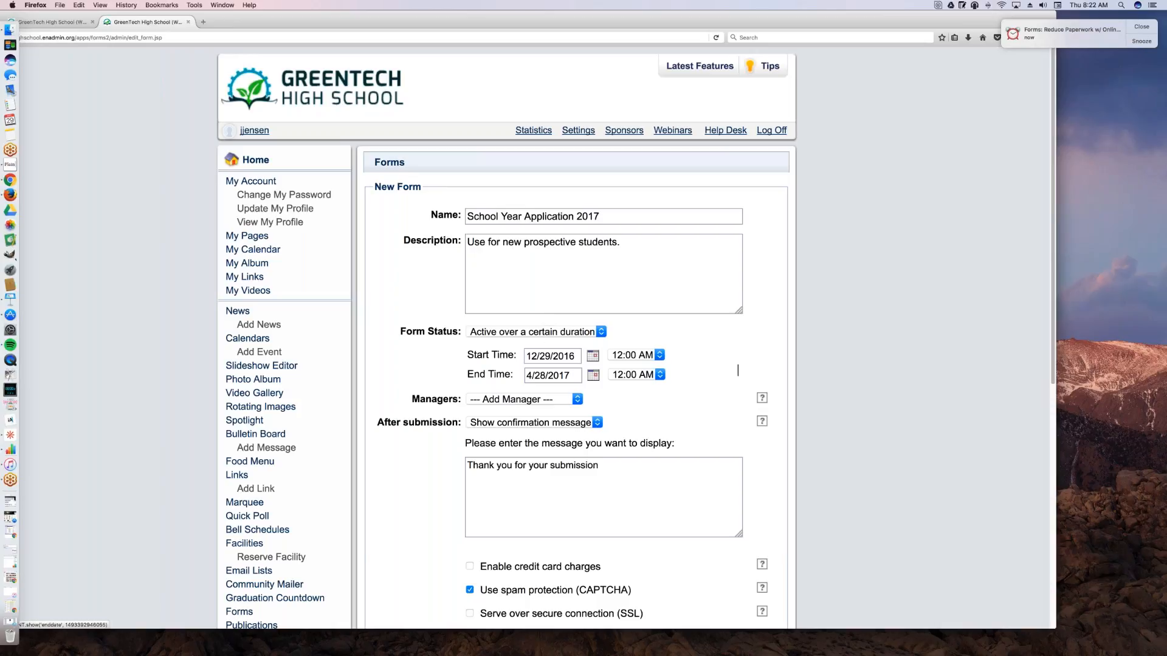
click(554, 335)
click(504, 342)
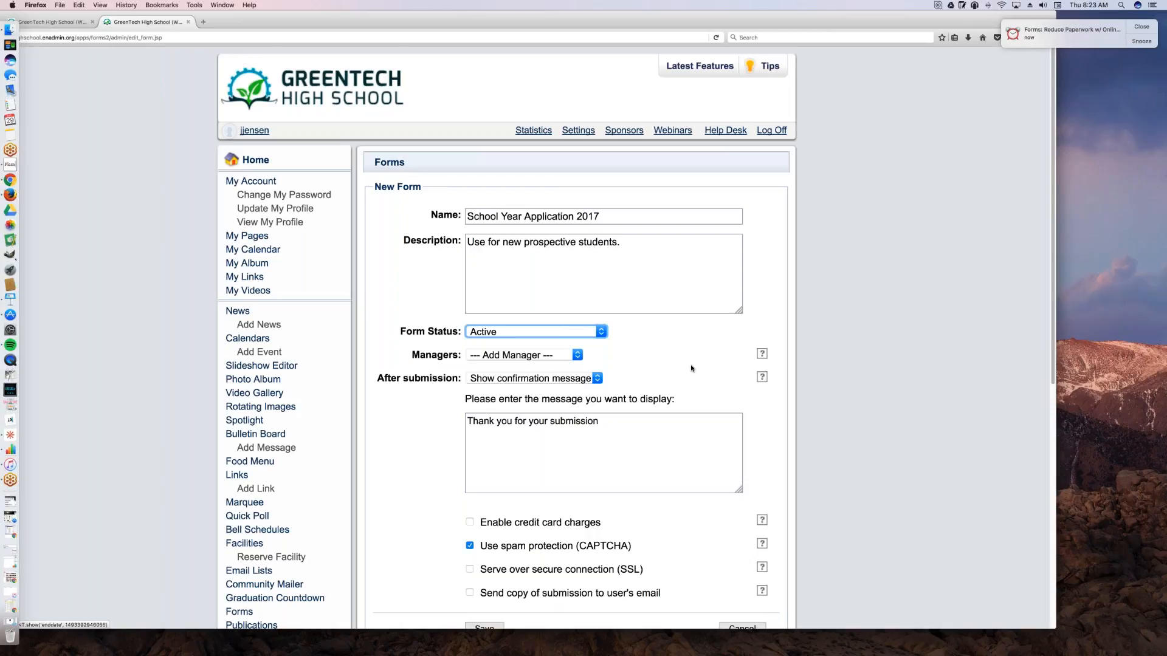
Step: Add three managers to the form: one staff member, the same person's admin account, and the first remaining staff member listed
click(552, 356)
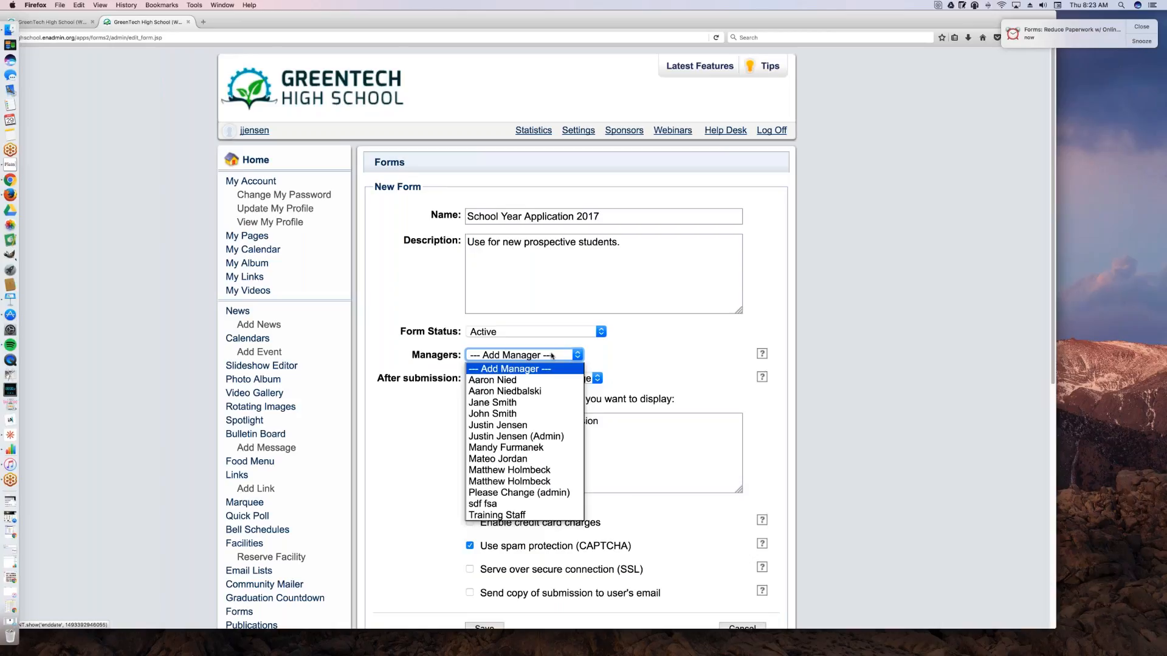
click(545, 425)
click(535, 373)
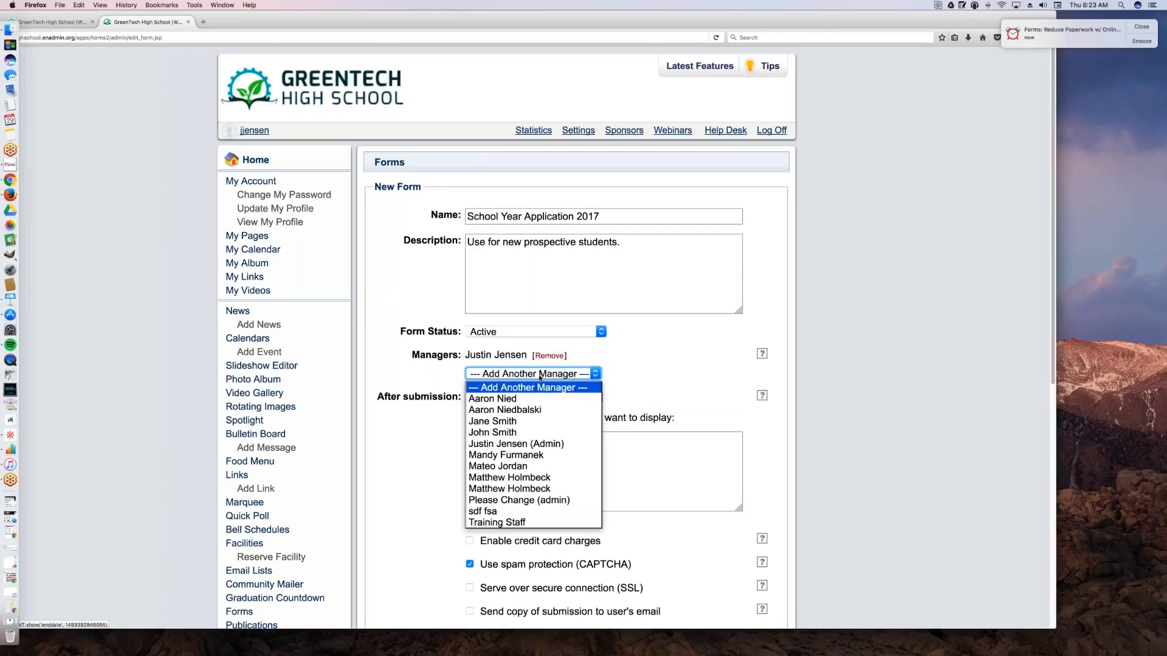
click(544, 444)
click(553, 391)
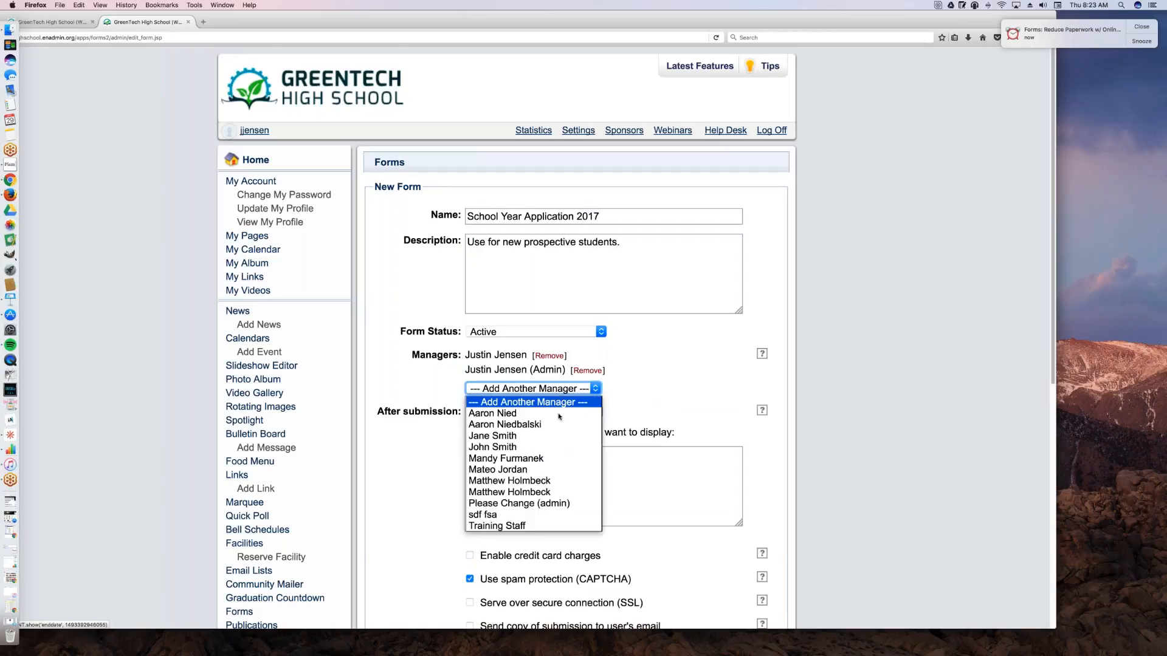
click(559, 416)
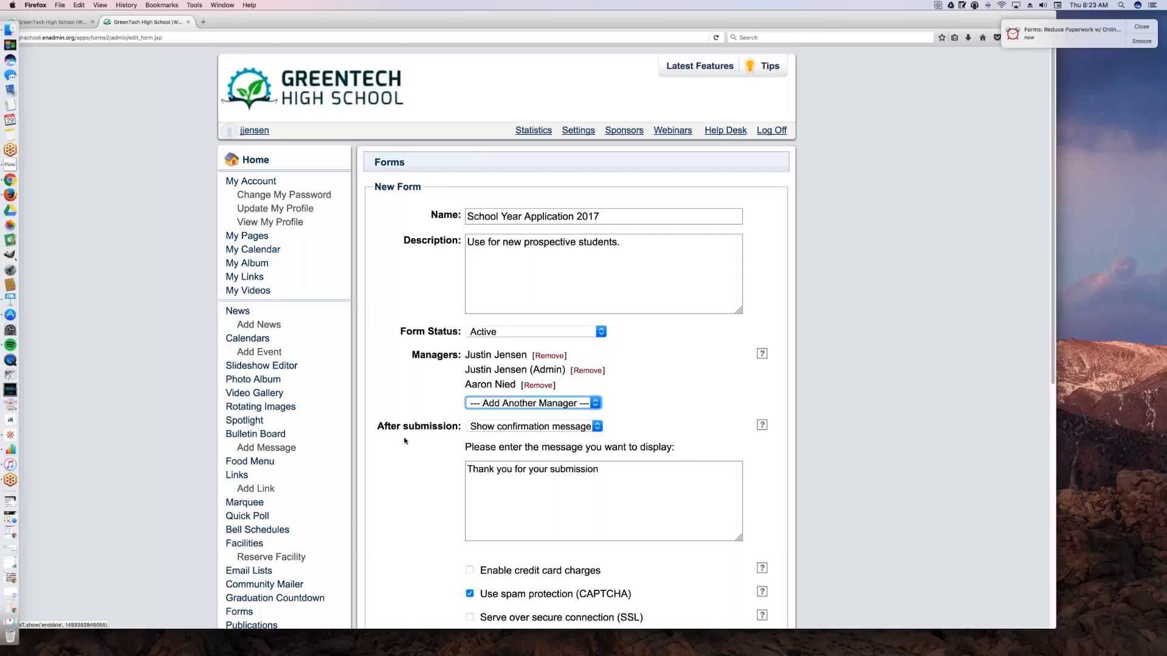
Step: Keep Show confirmation message after submission and set the message to "Thank you for your submission! We'll contact you within 24-48hrs."
click(514, 427)
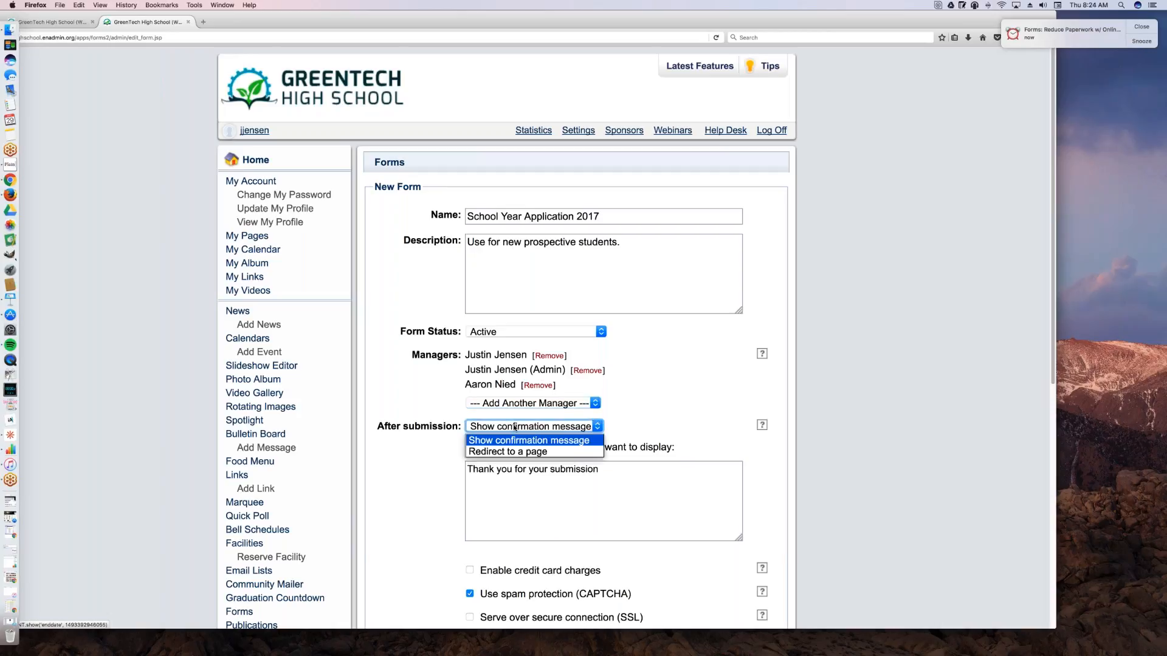
click(560, 440)
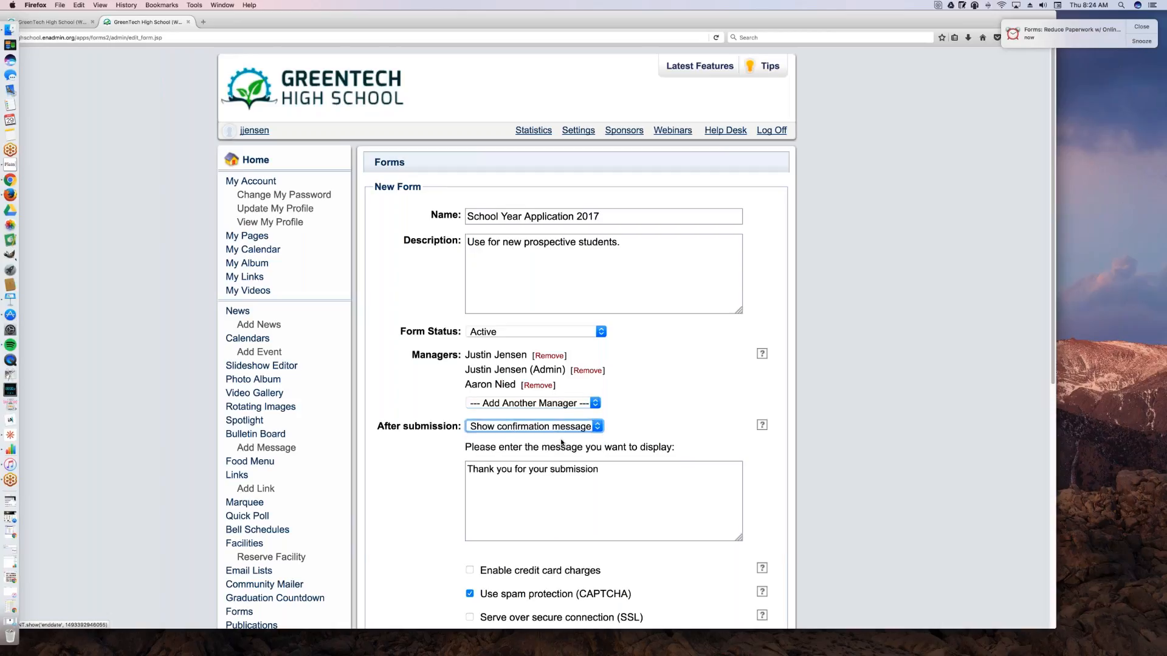
drag(599, 469, 551, 471)
click(657, 481)
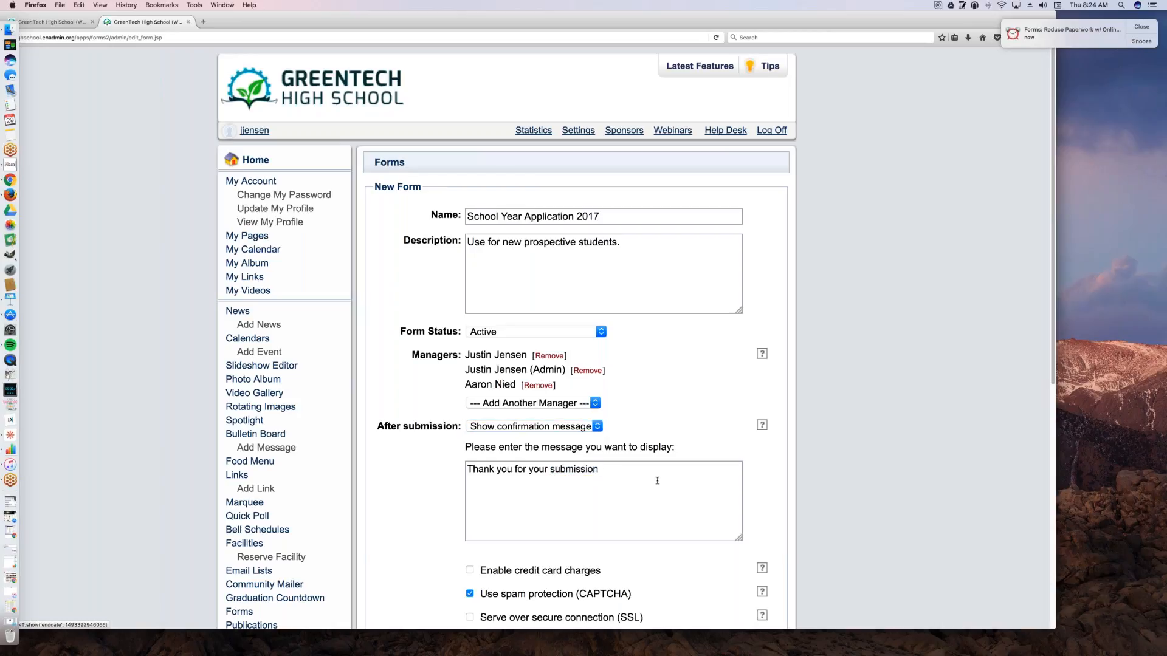
text(We'll con)
text(tact you shor)
text(tly.)
key(BackSpace)
key(BackSpace)
key(BackSpace)
key(BackSpace)
key(BackSpace)
key(BackSpace)
key(BackSpace)
key(BackSpace)
text(w)
text(in 24-48hrs.)
Step: Look over the form's settings and the payment, spam protection, SSL and email copy options, and save the new form
scroll(602, 440, down, 1)
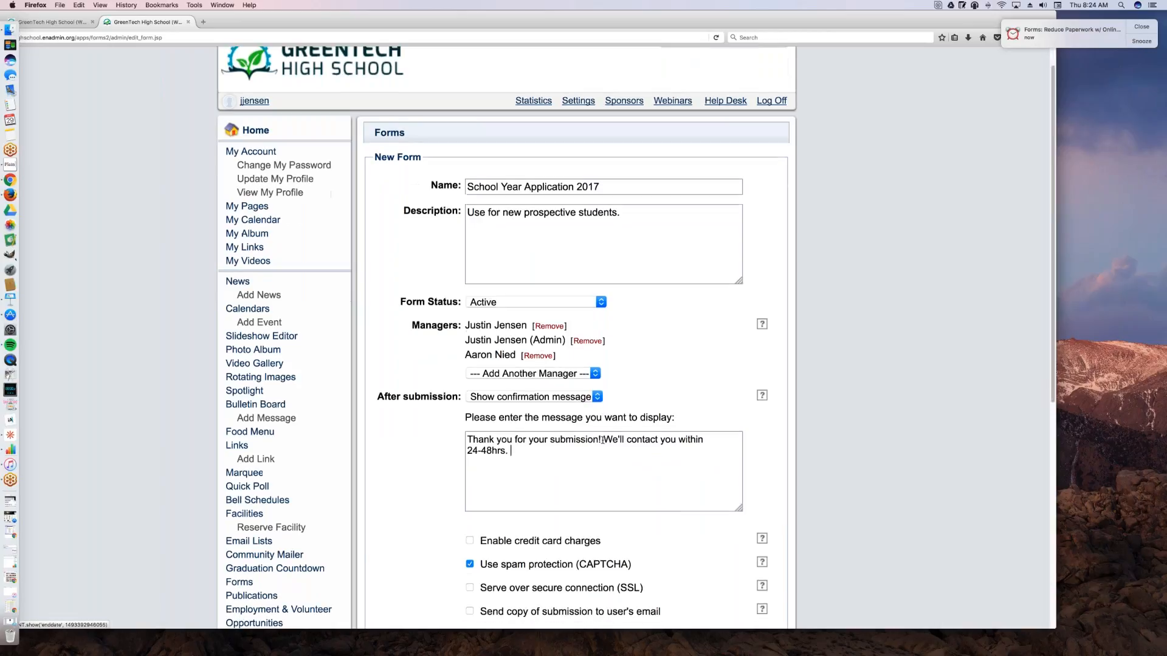
scroll(602, 440, down, 3)
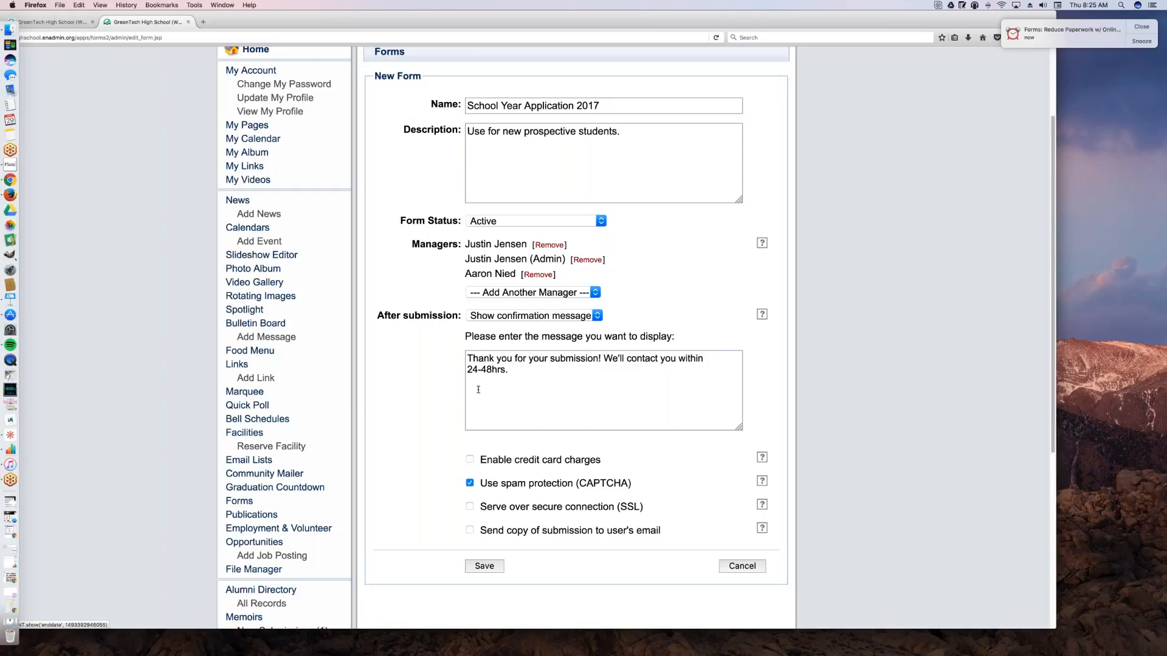
scroll(463, 415, up, 3)
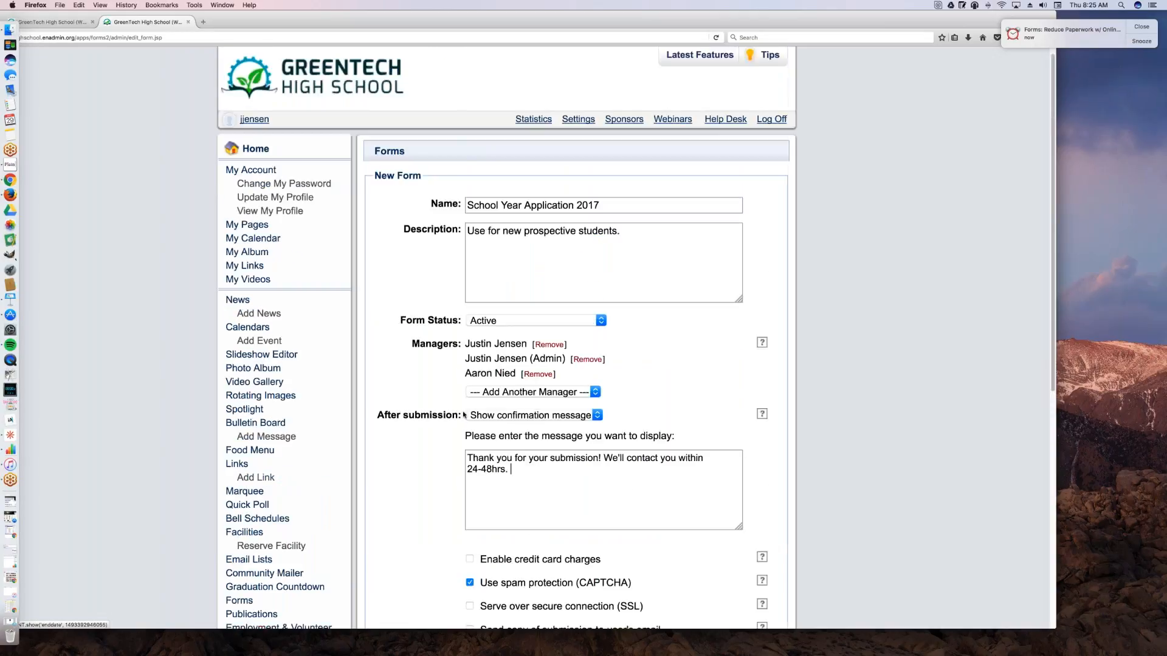
scroll(464, 415, down, 3)
scroll(437, 310, up, 4)
scroll(413, 473, down, 1)
scroll(414, 473, down, 7)
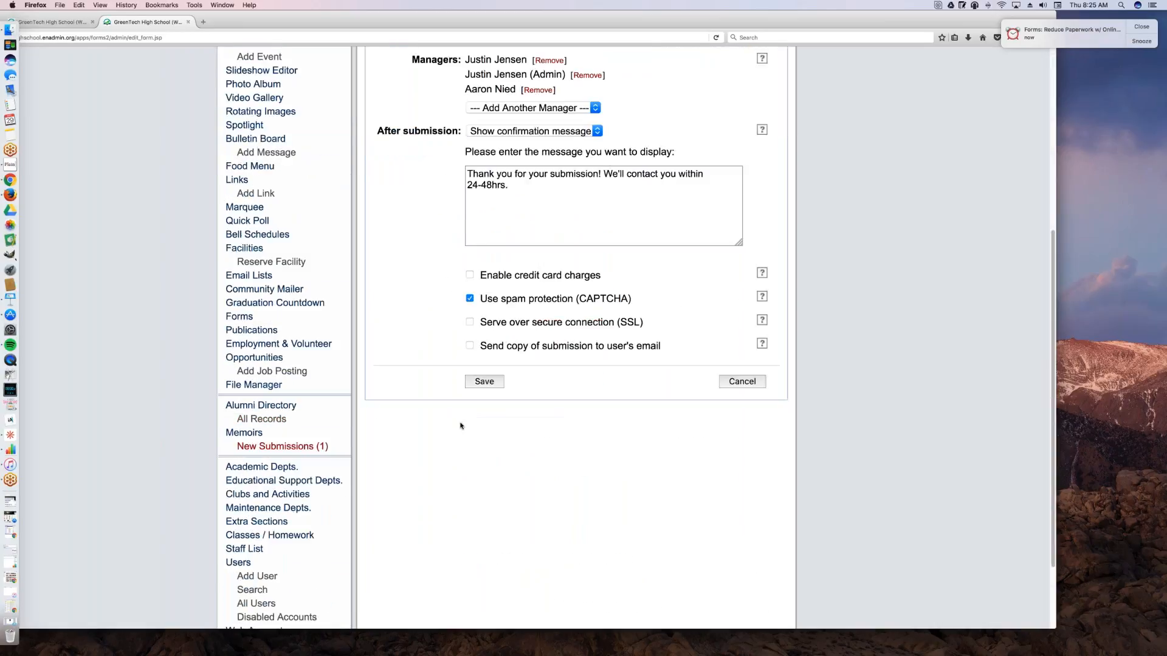
scroll(474, 407, up, 1)
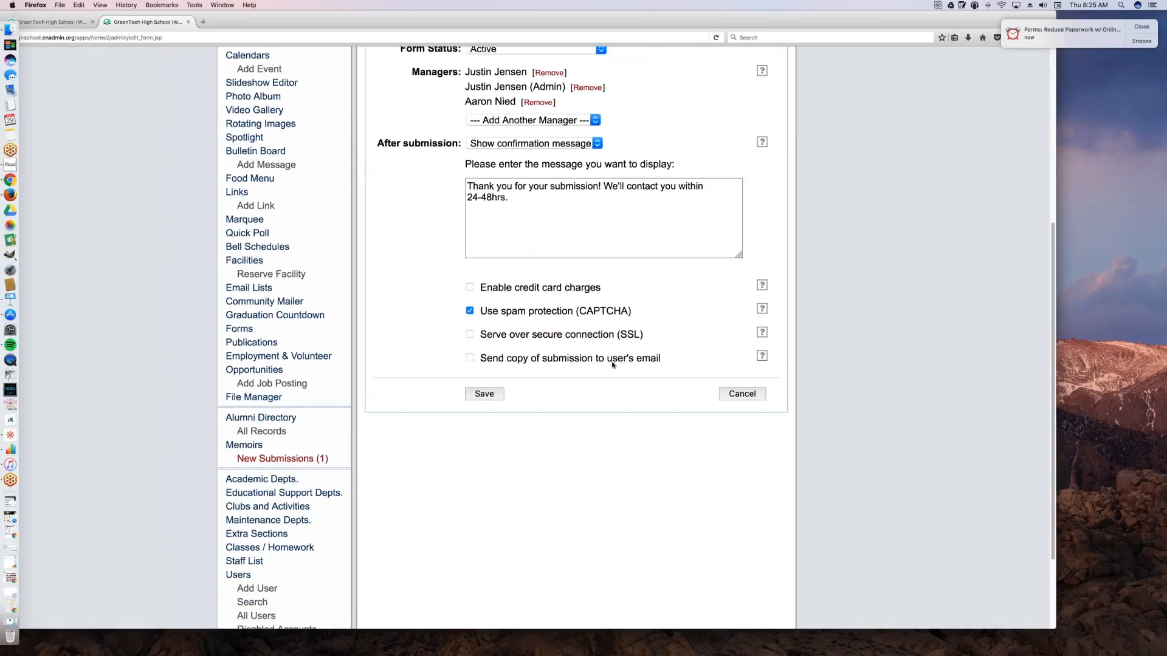
click(501, 394)
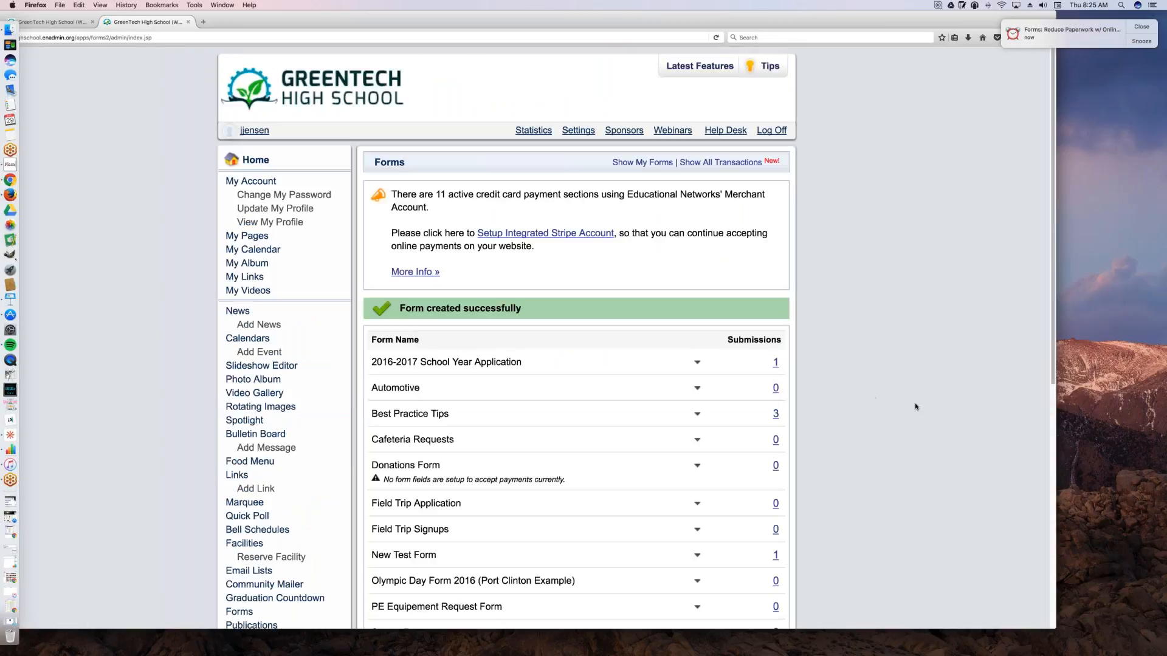
Step: Open School Year Application 2017 in the Form Editor and bring the whole browser window into view
scroll(916, 407, down, 1)
scroll(915, 406, down, 3)
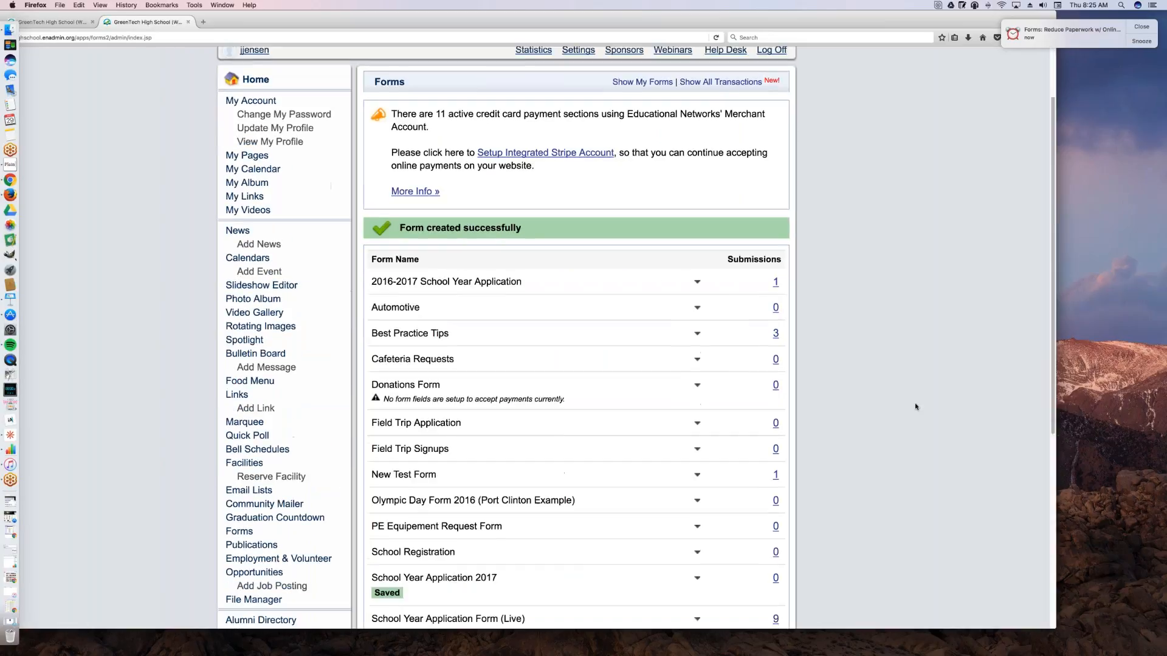
scroll(915, 406, down, 7)
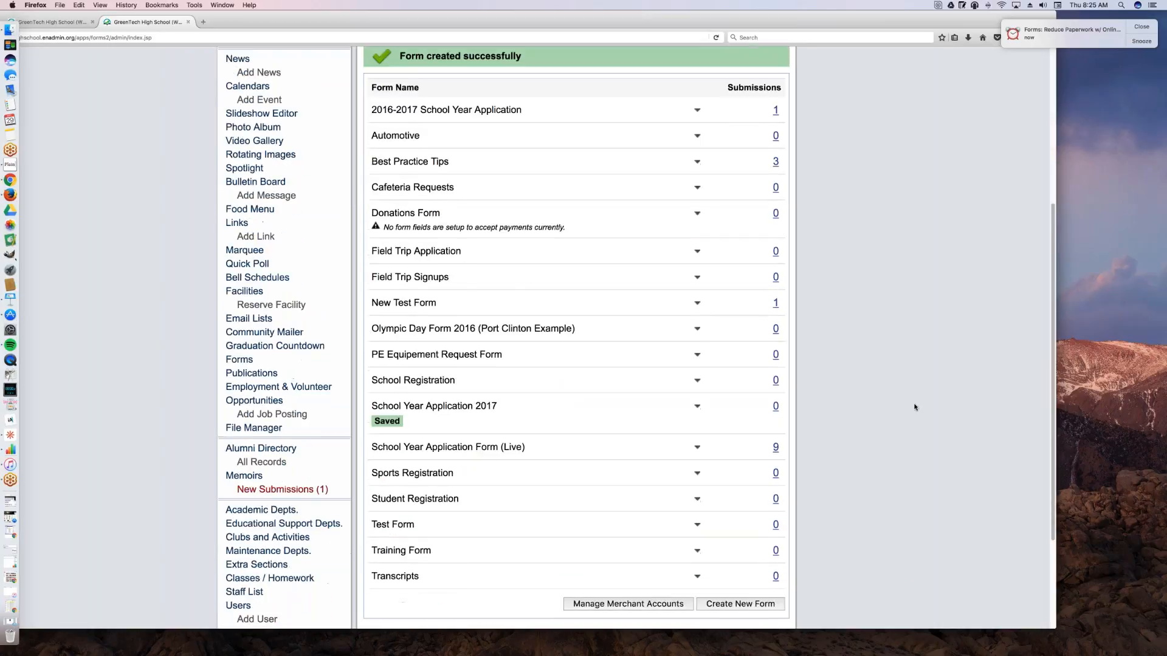
click(696, 403)
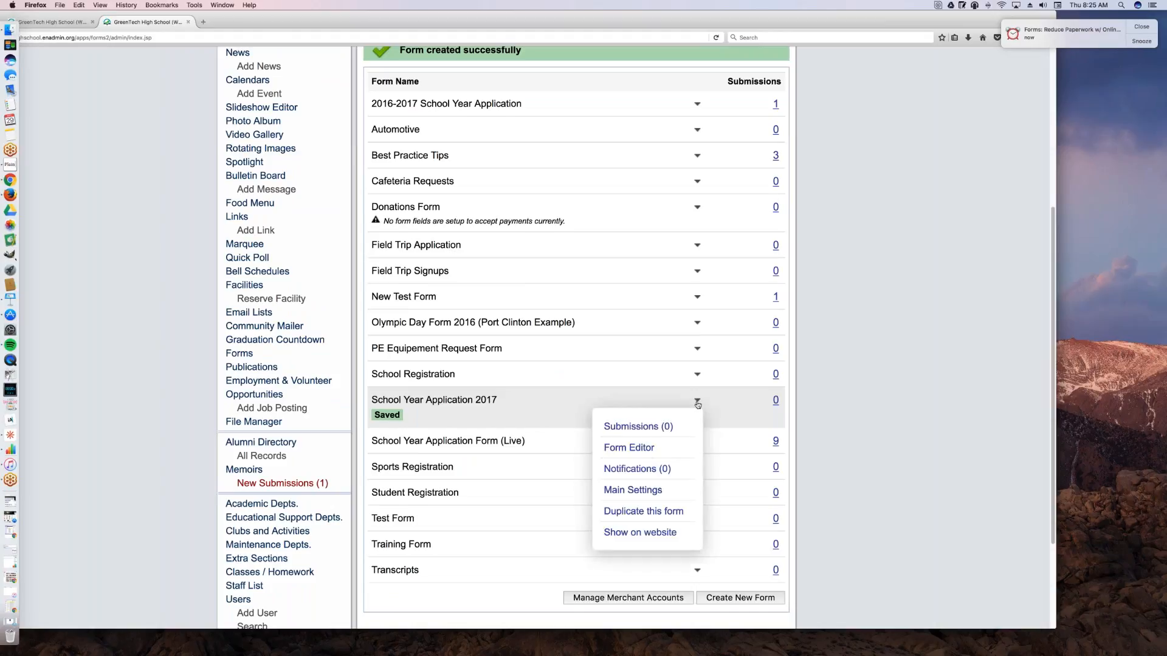
click(652, 448)
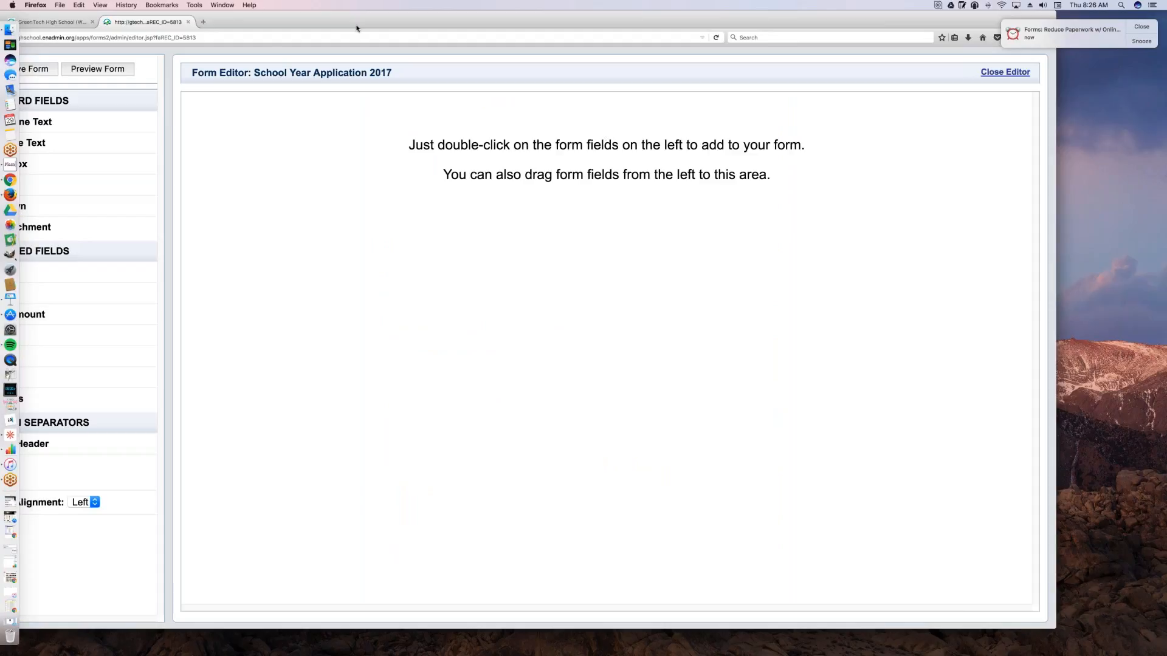
drag(353, 28, 375, 28)
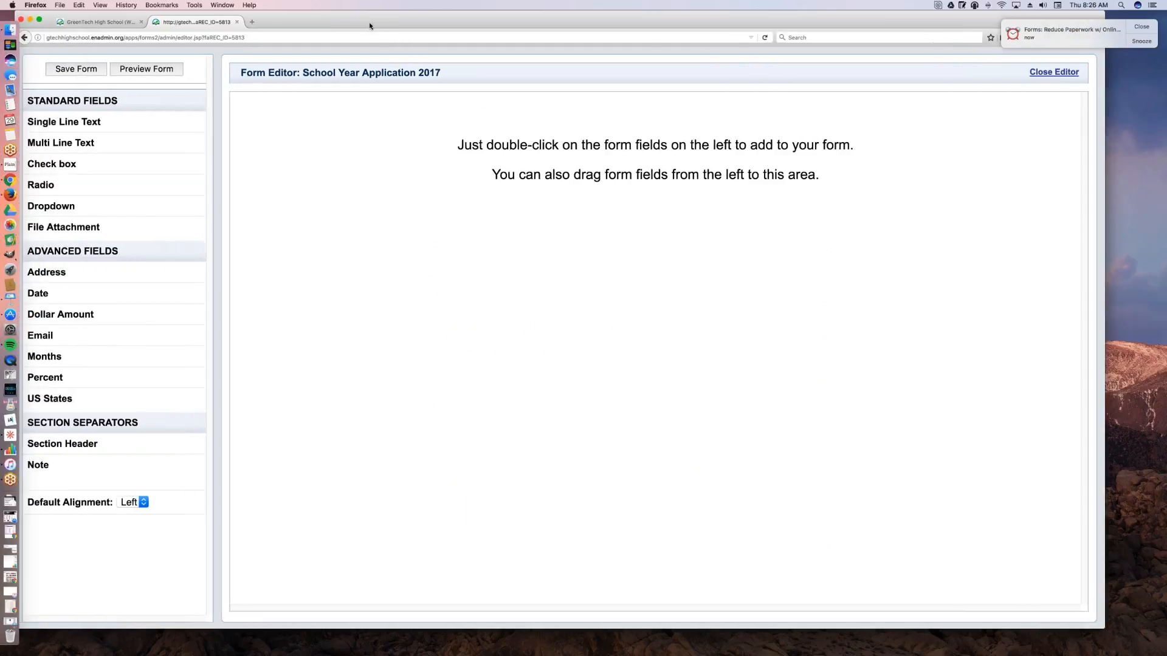
Step: Add a single-line text field to the empty form, with the question First Name, and make it required
drag(98, 122, 293, 110)
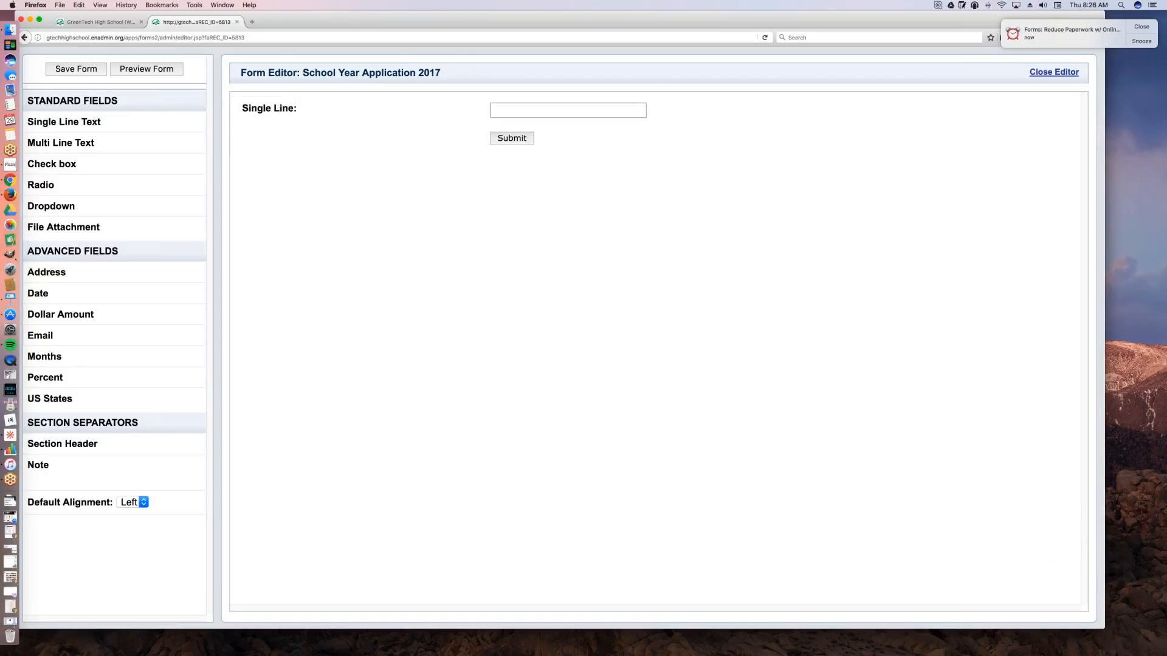
click(293, 110)
click(362, 129)
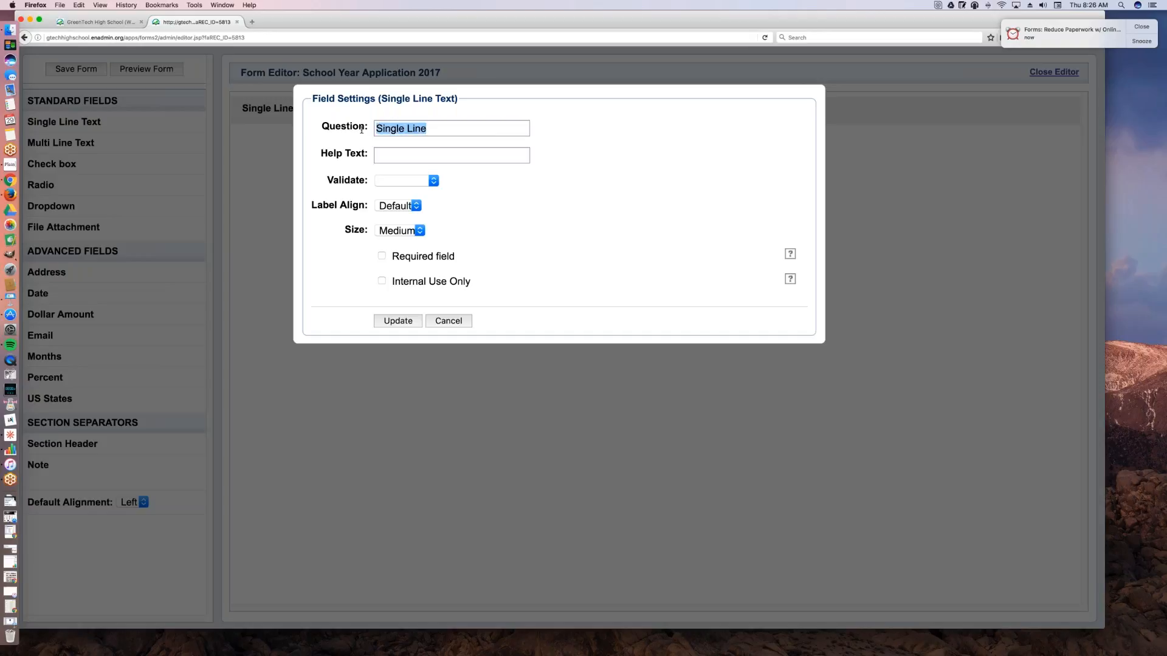
text(First Name)
click(382, 256)
click(408, 321)
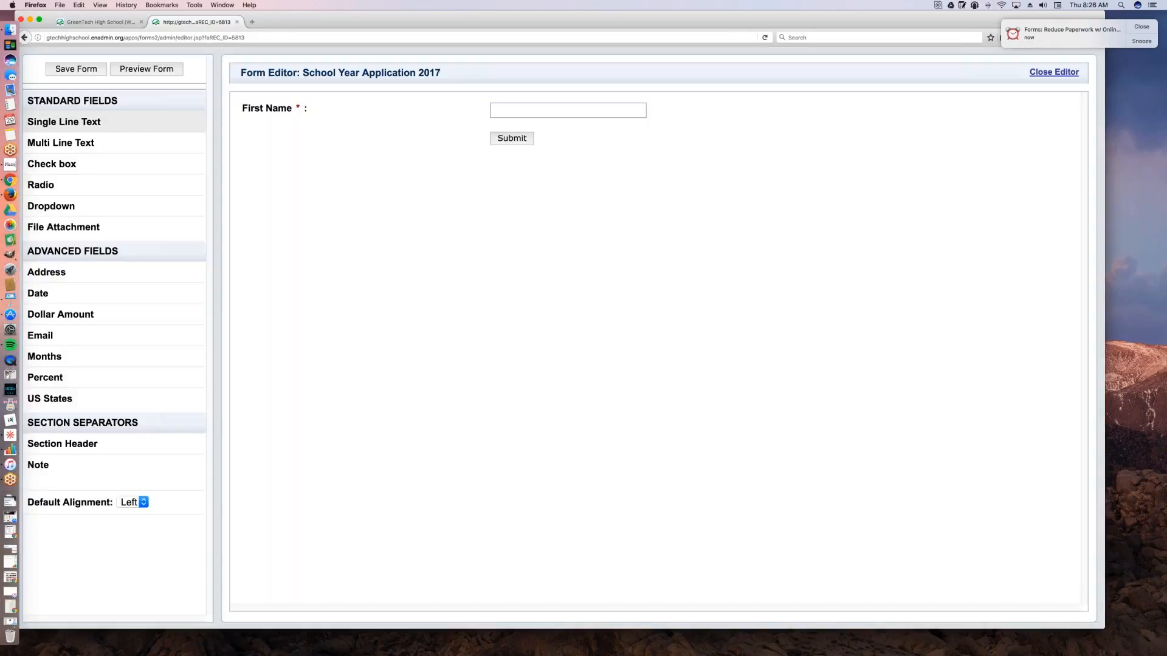
Step: Add a second single-line text field below First Name, with the question Last Name, and make it required
drag(79, 124, 364, 155)
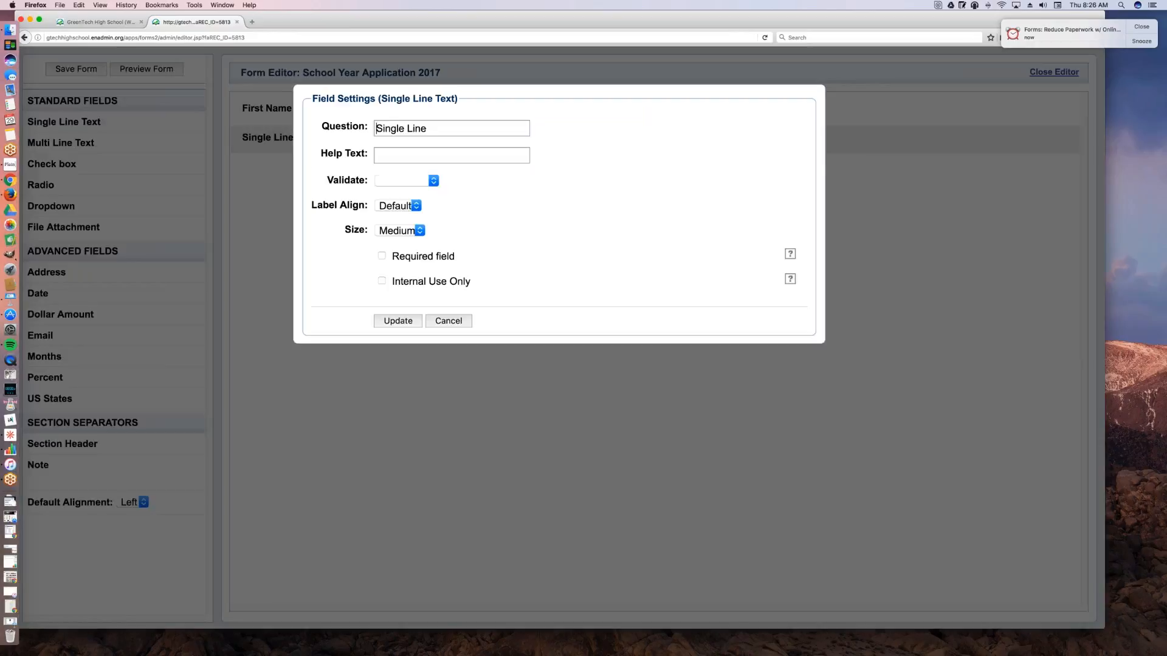
click(453, 323)
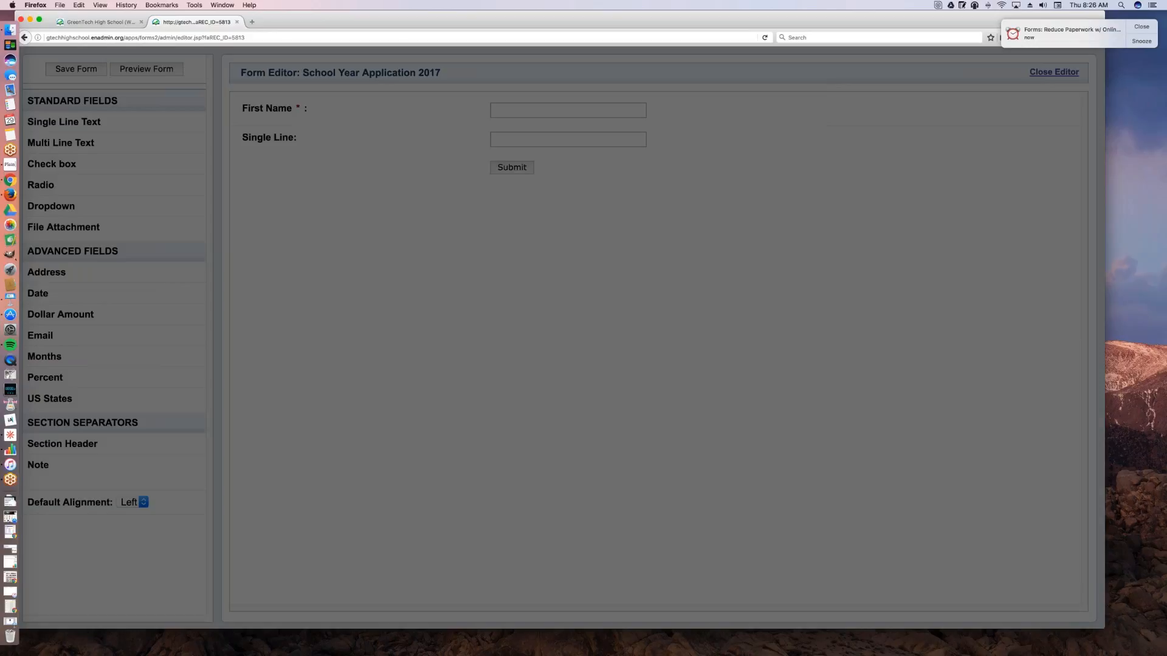
mouse_move(276, 143)
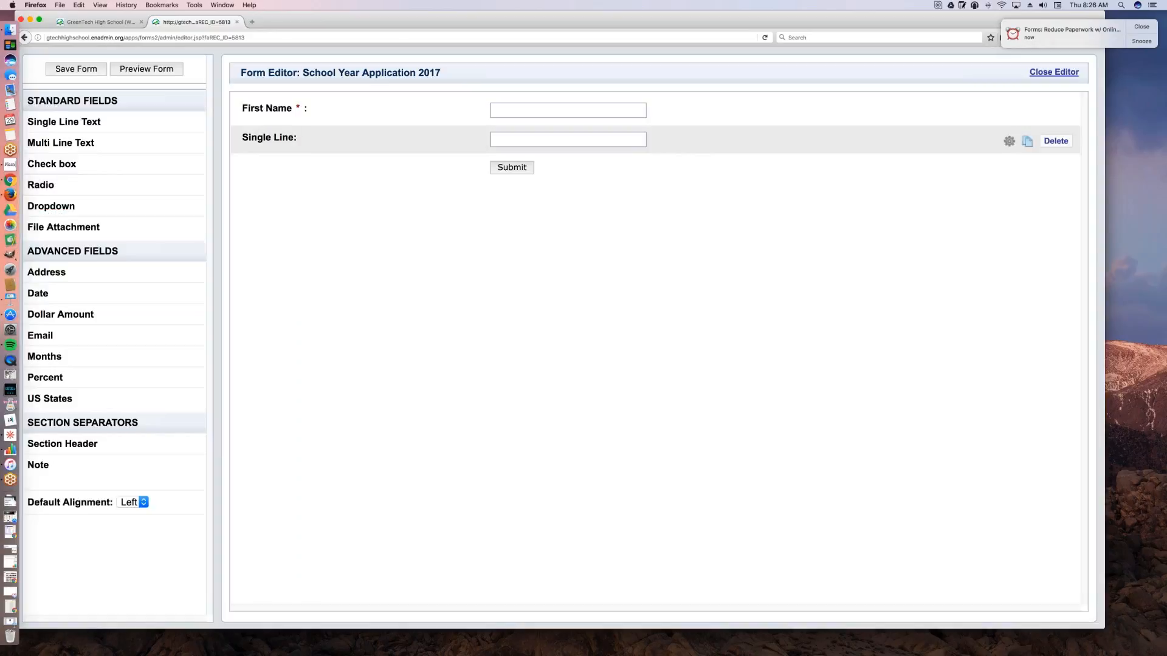
click(289, 140)
key(super+a)
text(Last Name)
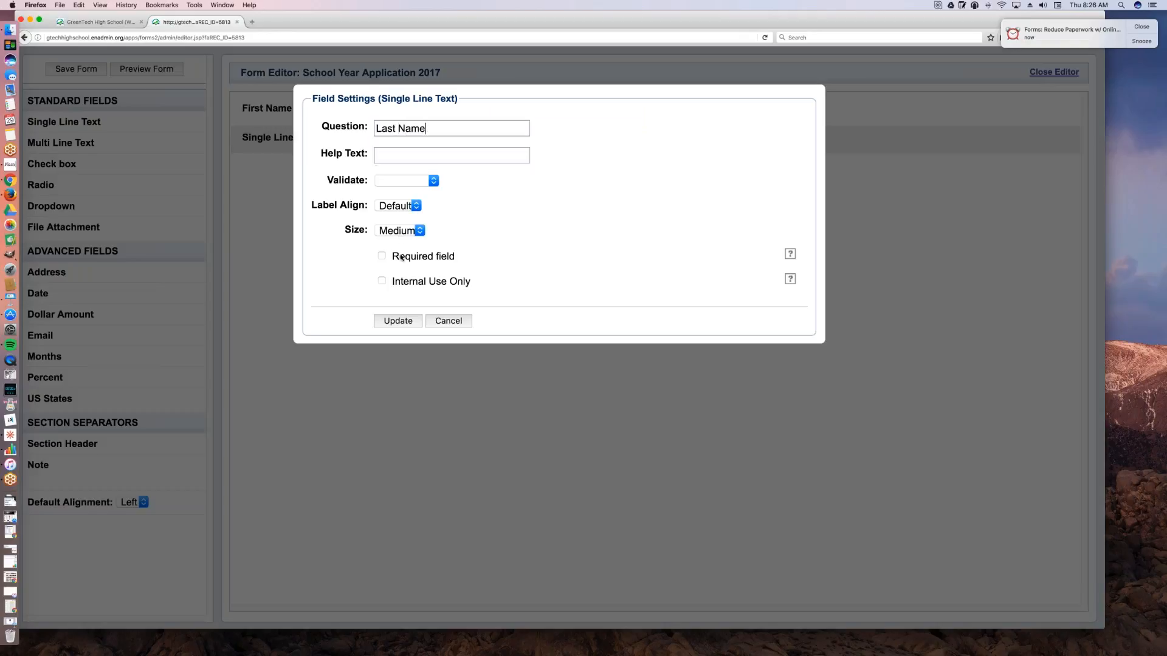
click(382, 257)
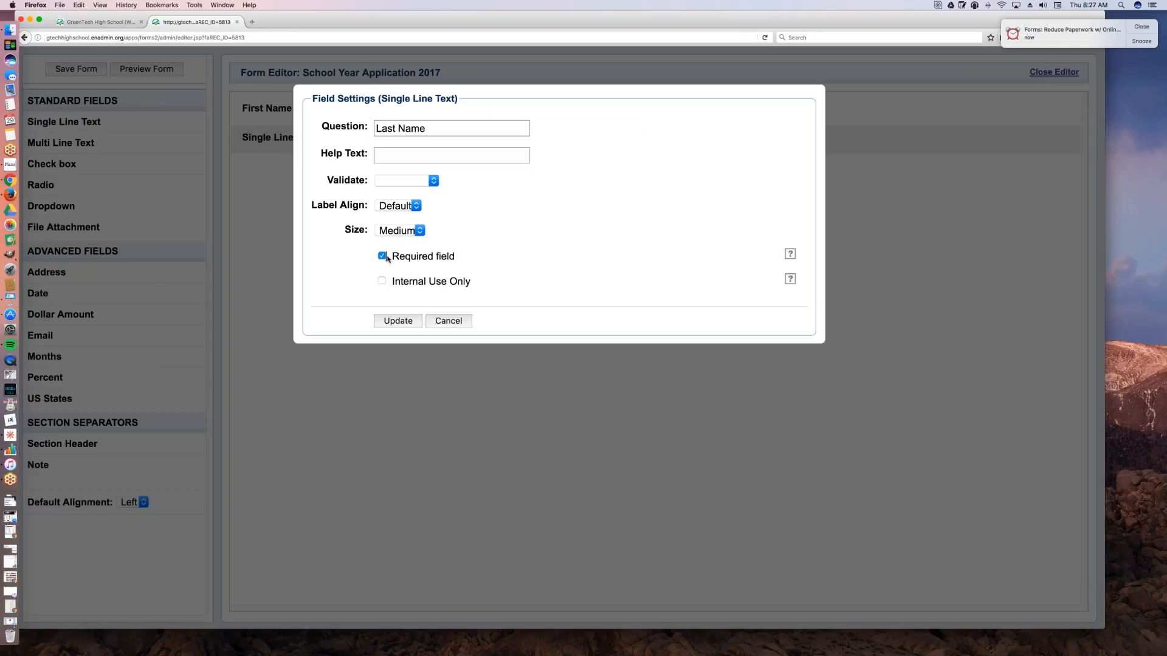
click(383, 320)
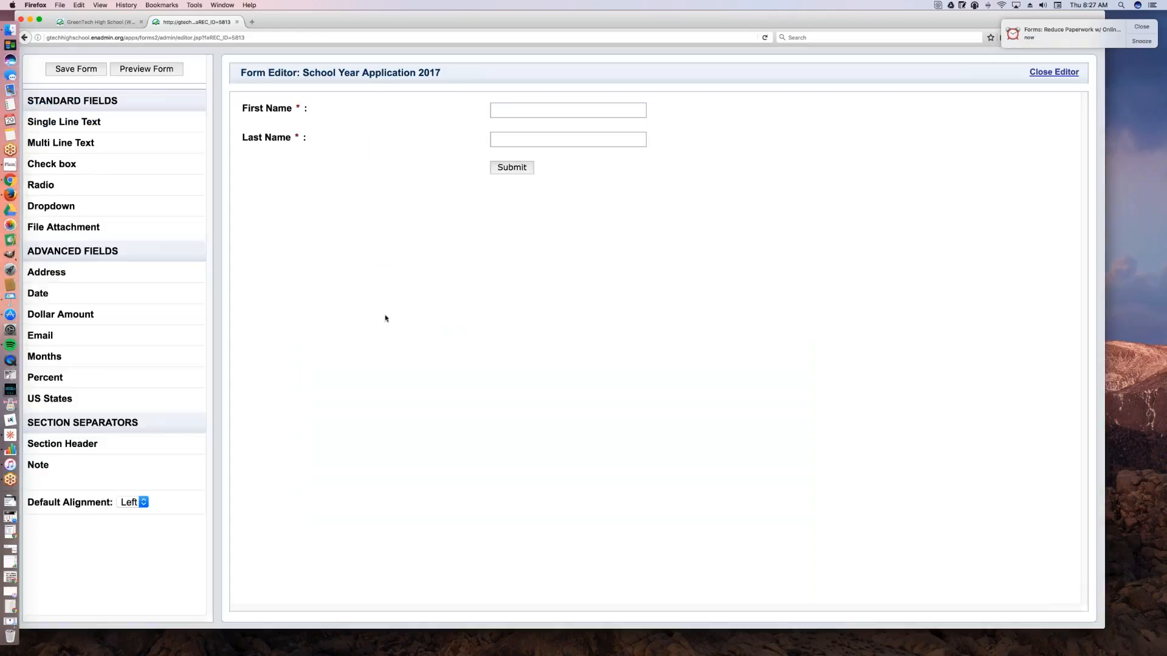
Step: Add the advanced Address field to the form below Last Name
mouse_move(452, 142)
mouse_move(41, 275)
mouse_down()
mouse_move(279, 255)
mouse_move(286, 229)
mouse_move(277, 206)
mouse_move(257, 217)
mouse_move(39, 174)
mouse_move(42, 272)
mouse_up()
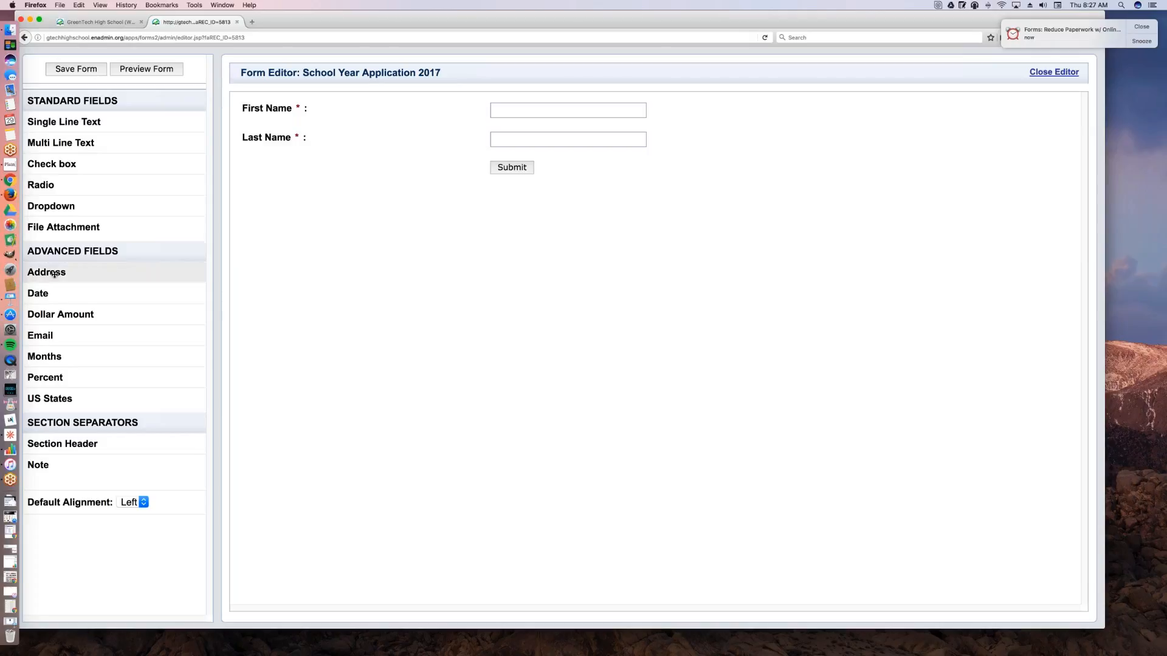
drag(54, 273, 286, 211)
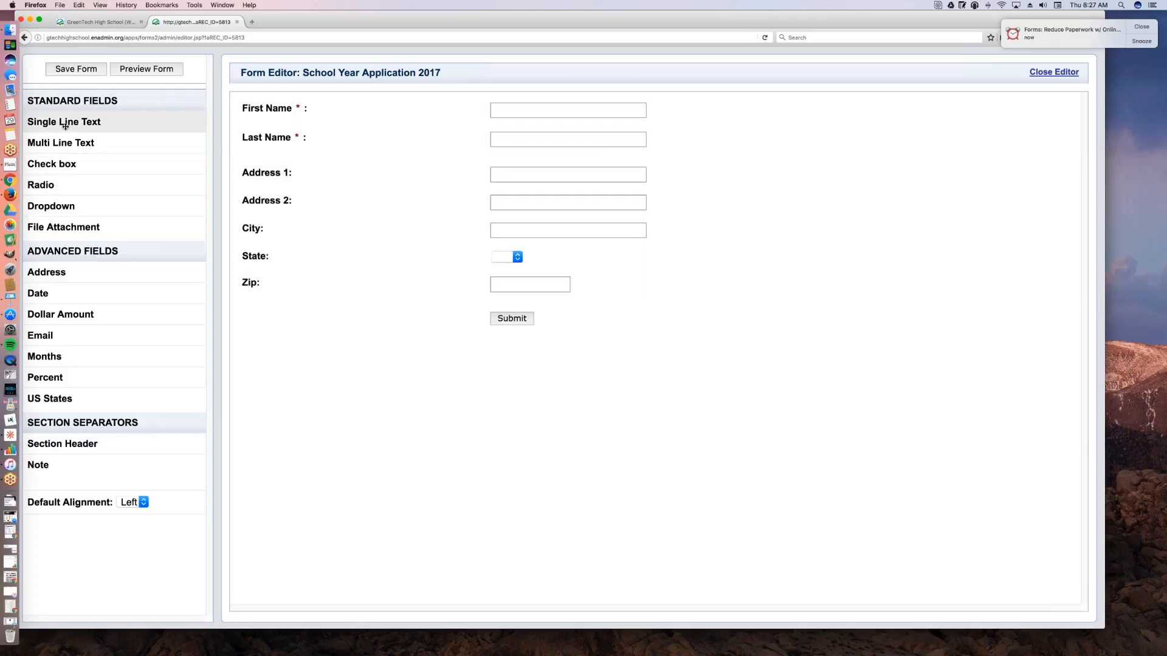
Step: Add a single-line text field below the address fields and enter Phone Number as its question
drag(62, 125, 332, 322)
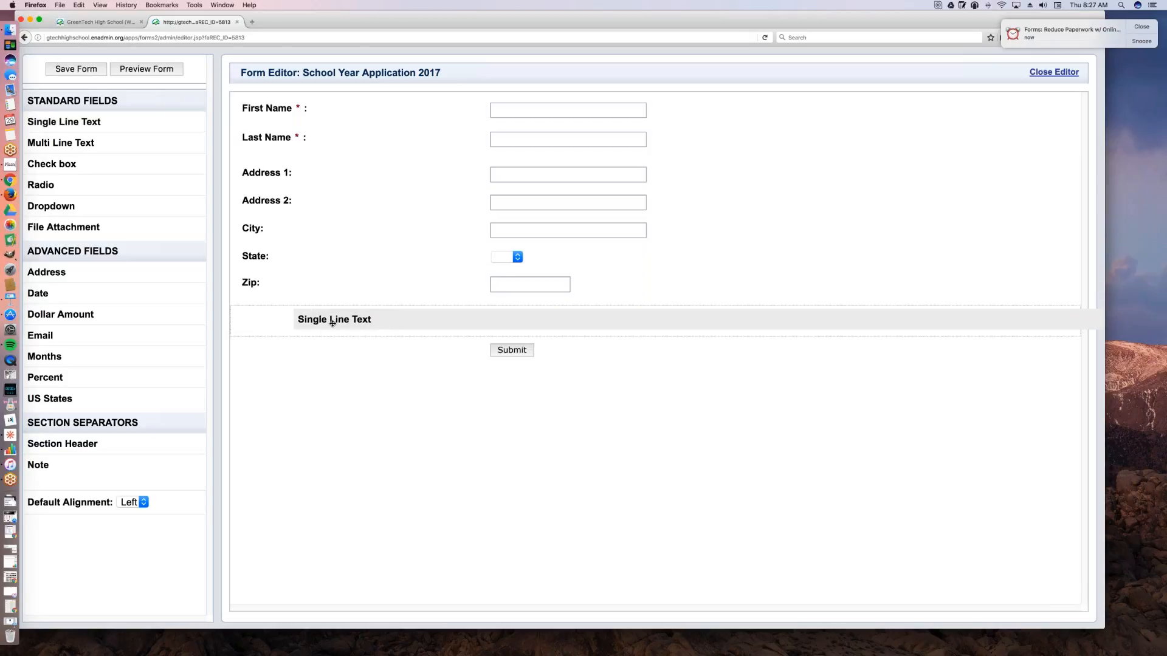
drag(331, 323, 332, 322)
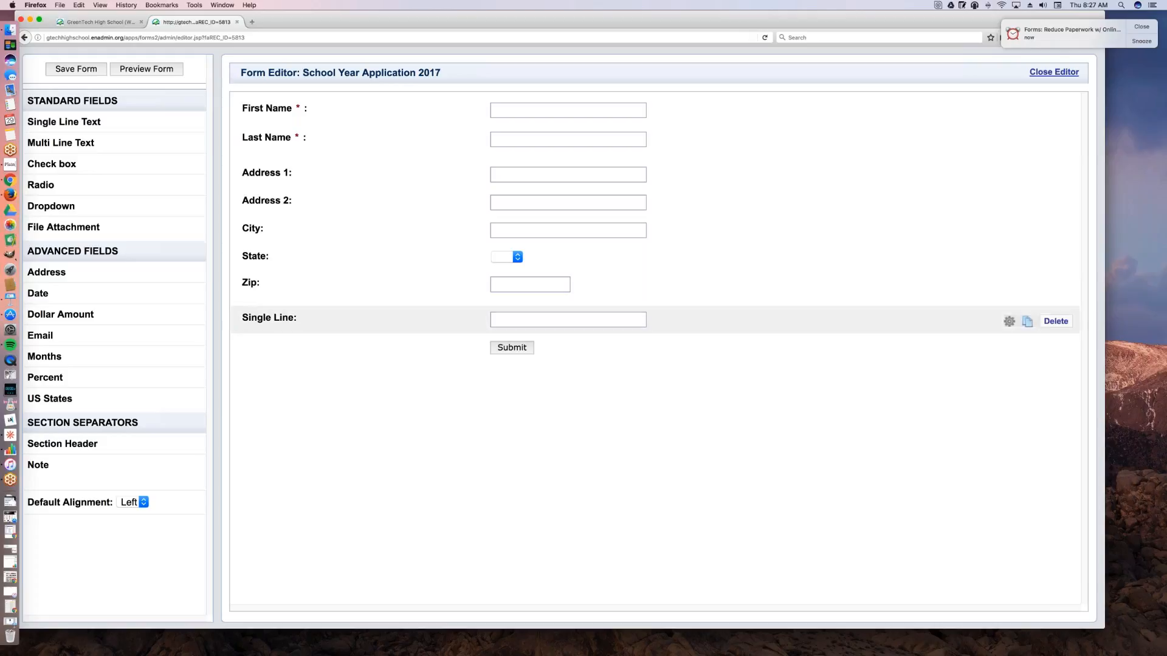
click(274, 319)
key(super+a)
text(Phone Number)
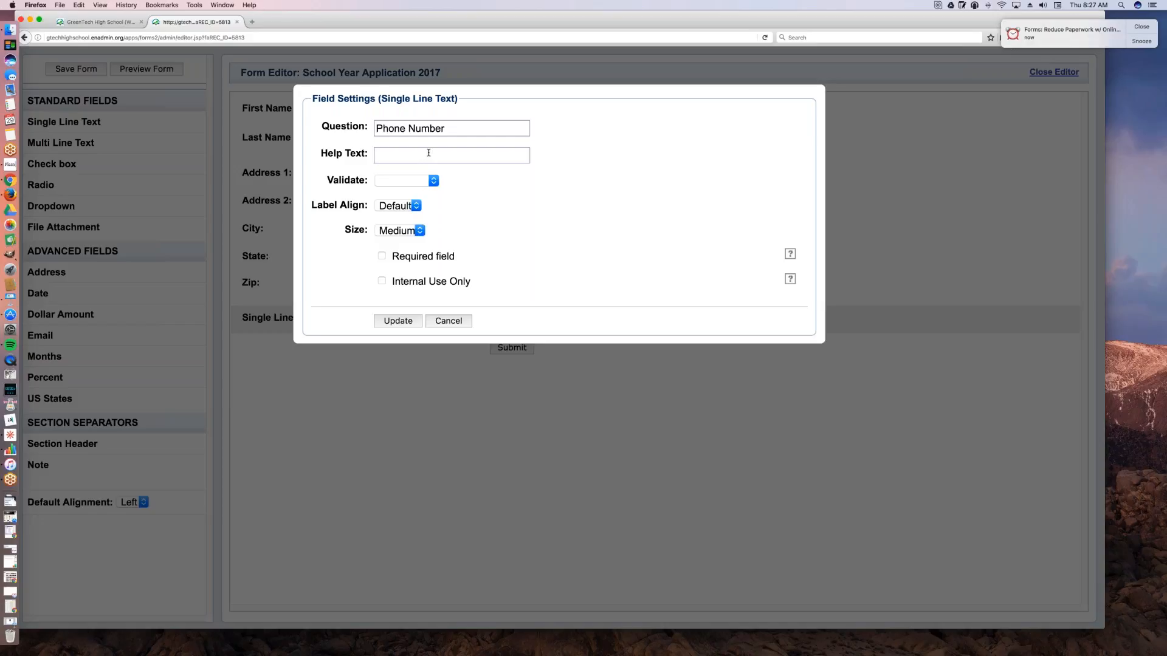
Step: Enter the help text "Please provide your mobile number" for the Phone Number field
text(Please)
text( put)
key(BackSpace)
key(BackSpace)
text(rovide your c)
text(ell phon)
key(BackSpace)
key(BackSpace)
key(BackSpace)
key(BackSpace)
key(BackSpace)
key(BackSpace)
key(BackSpace)
key(BackSpace)
key(BackSpace)
key(BackSpace)
text(cell phone )
text(numbe)
key(BackSpace)
key(BackSpace)
key(BackSpace)
key(BackSpace)
key(BackSpace)
key(BackSpace)
key(BackSpace)
key(BackSpace)
key(BackSpace)
key(BackSpace)
key(BackSpace)
key(BackSpace)
key(BackSpace)
key(BackSpace)
key(BackSpace)
key(BackSpace)
text(mobile number)
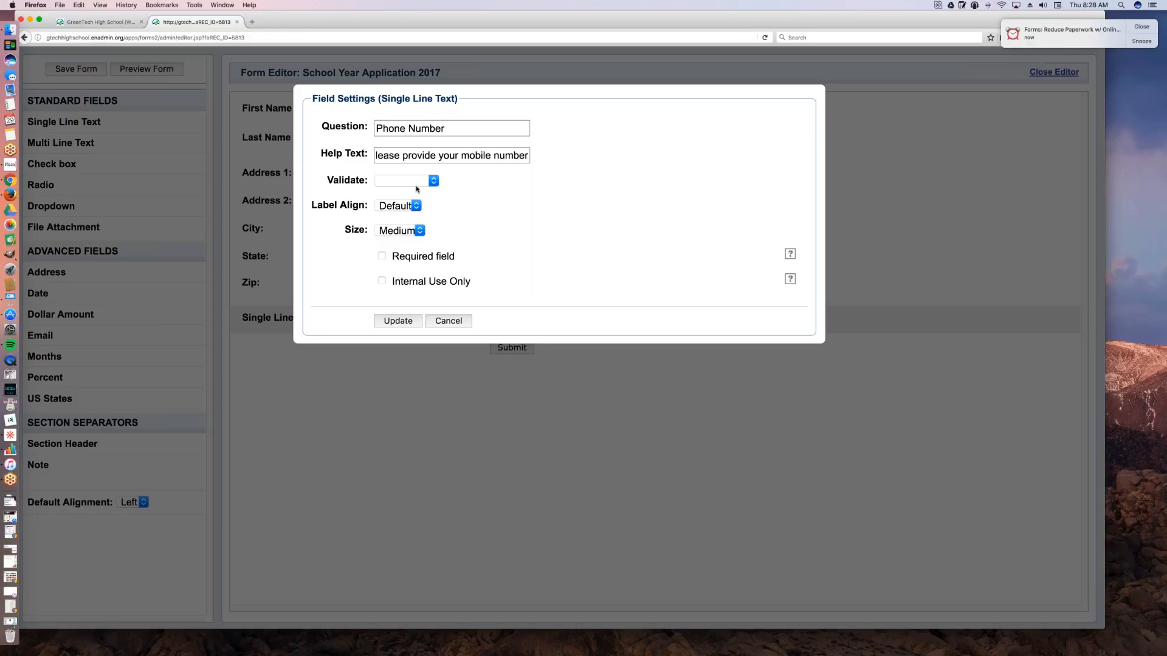
Step: Set the Phone Number field's validation to Is Phone, make it required, and apply the field settings
click(411, 183)
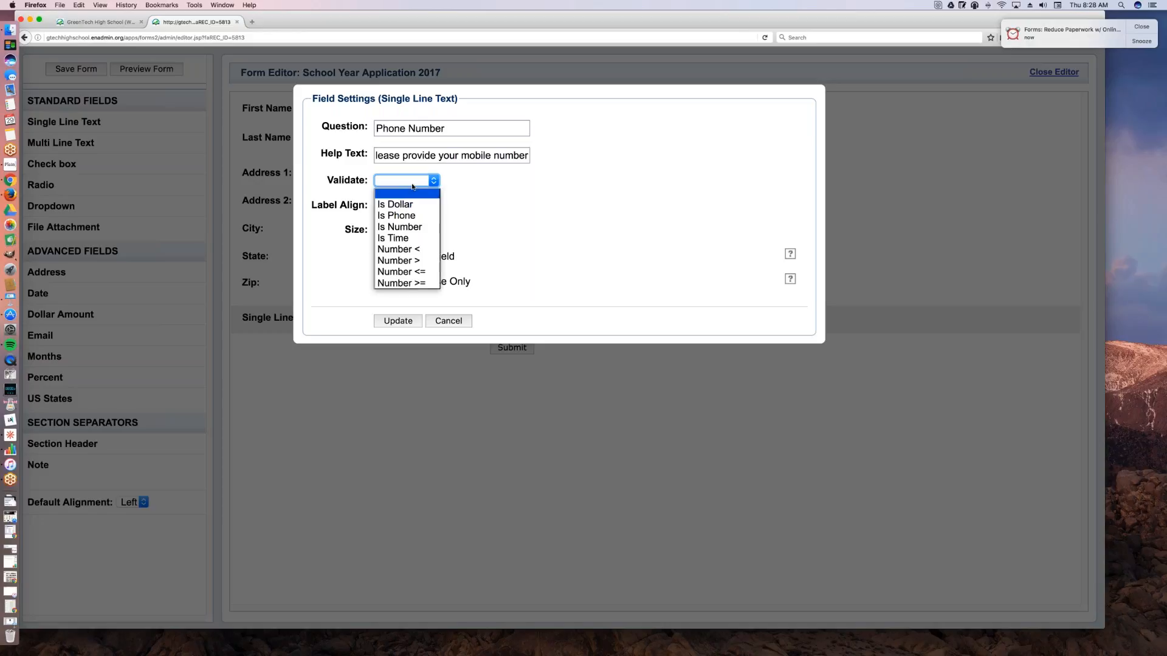
click(397, 215)
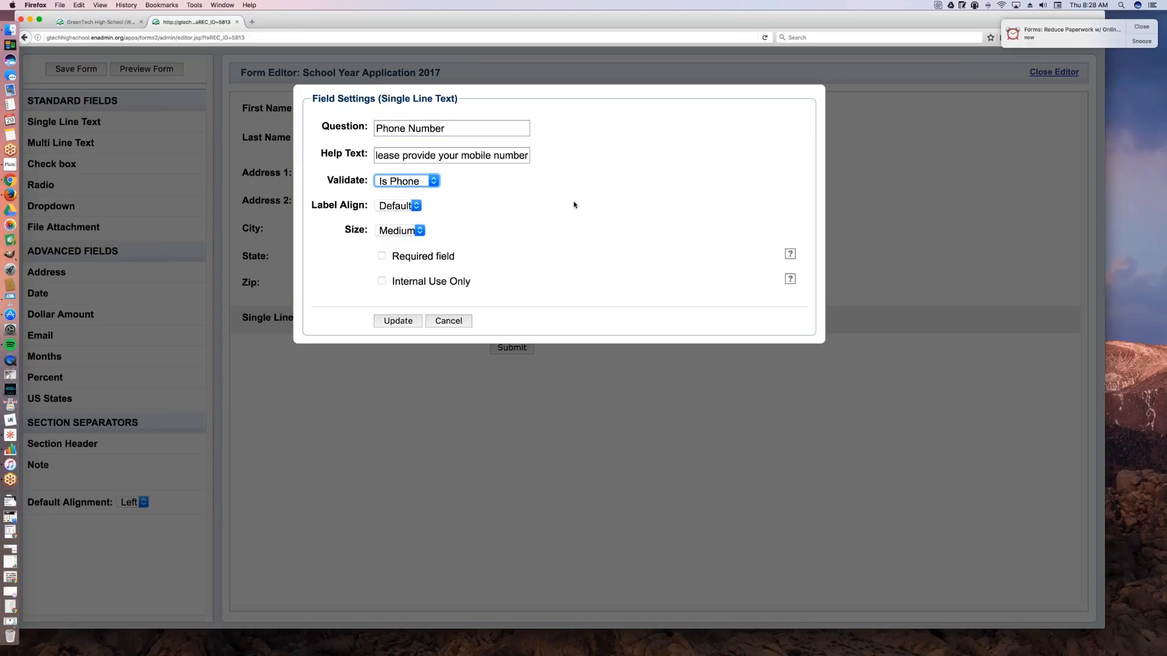
click(381, 256)
click(402, 319)
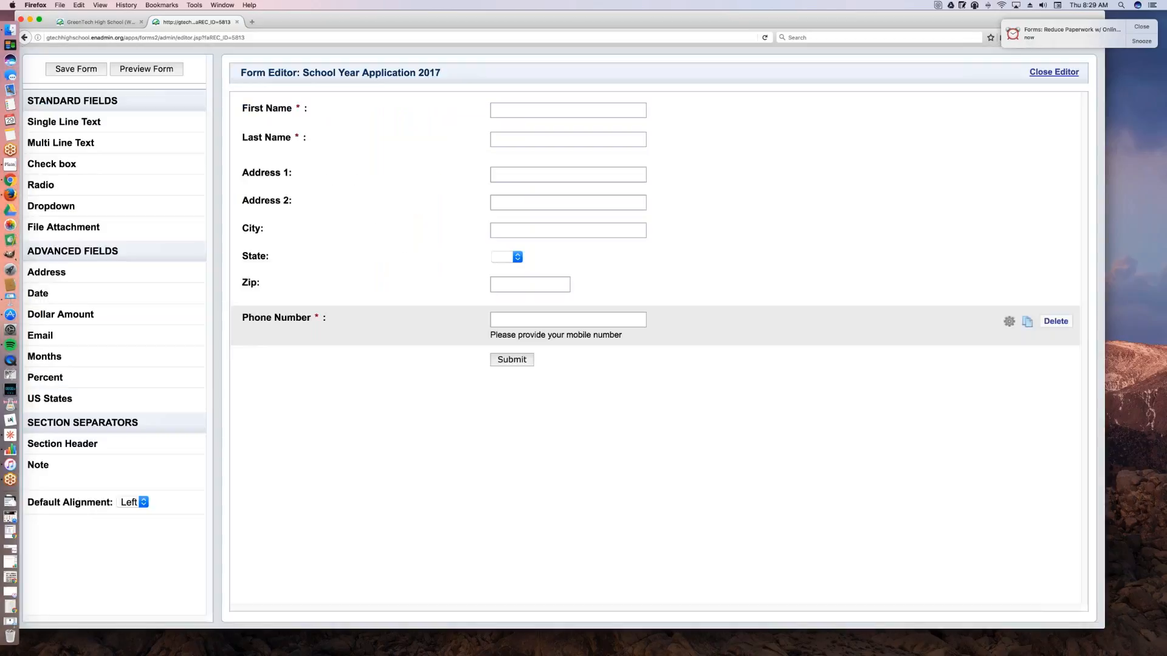
Step: Make the Address field group required and apply its field settings
click(355, 207)
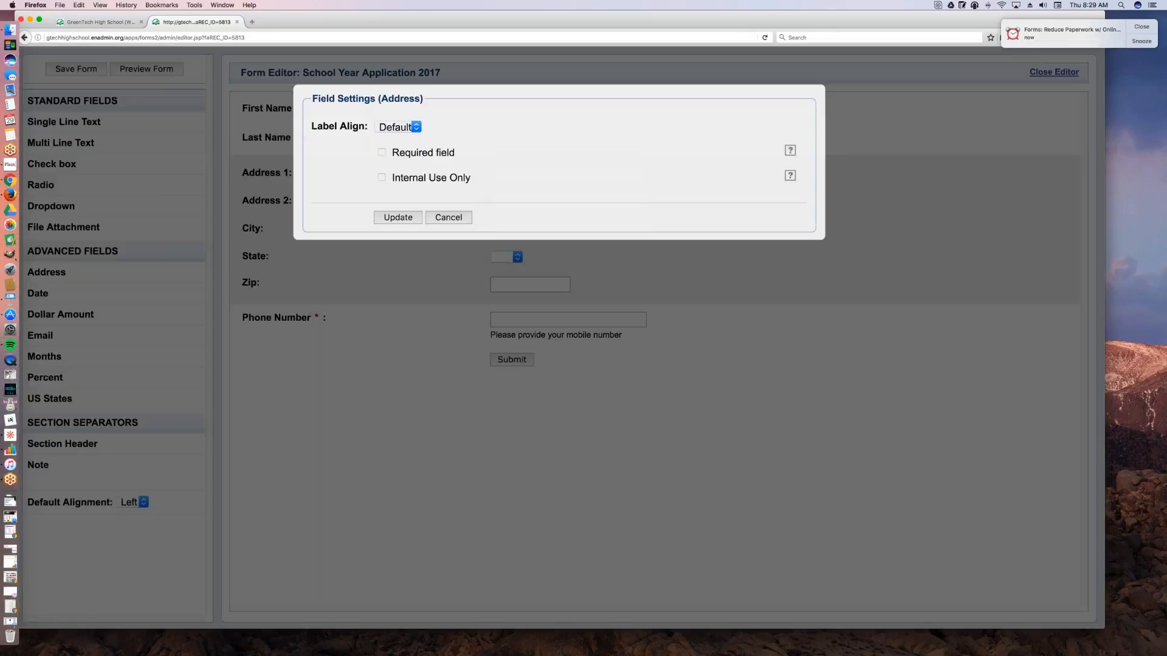
click(382, 153)
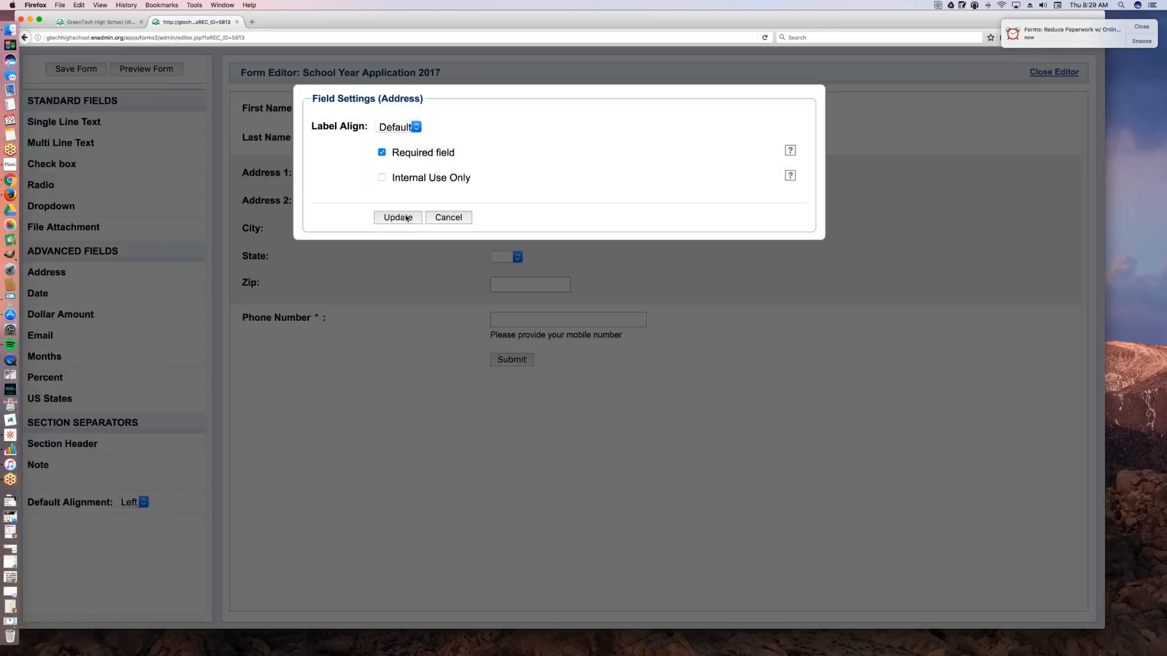
click(406, 217)
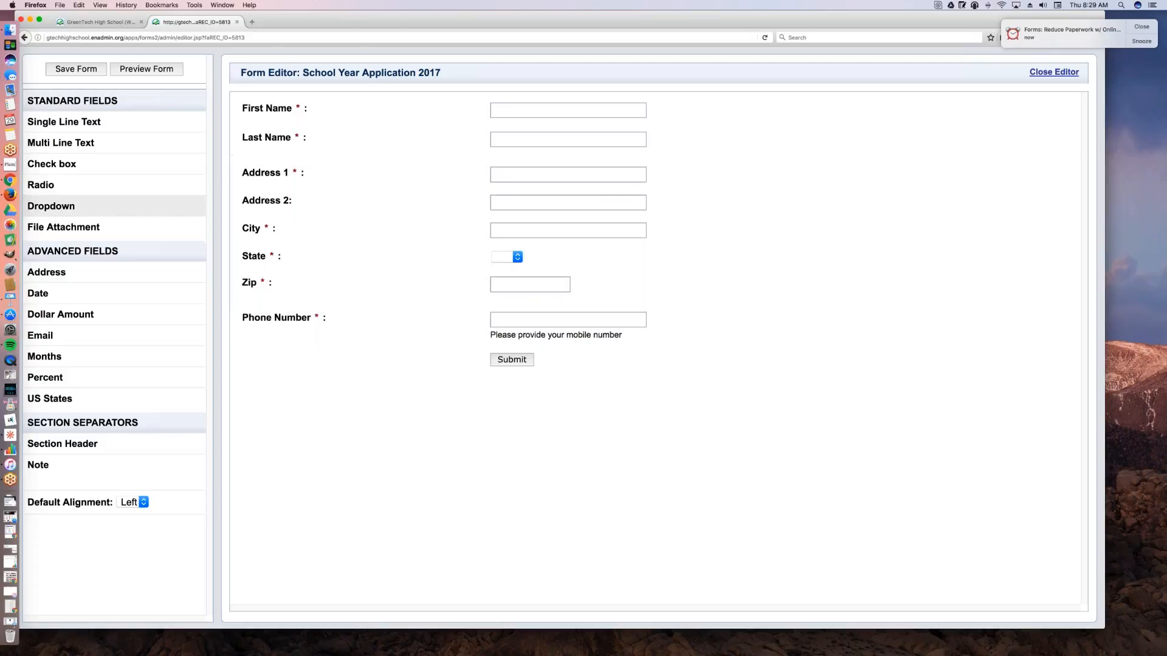
Step: Add the advanced Email field below Phone Number and make it required
drag(49, 336, 307, 385)
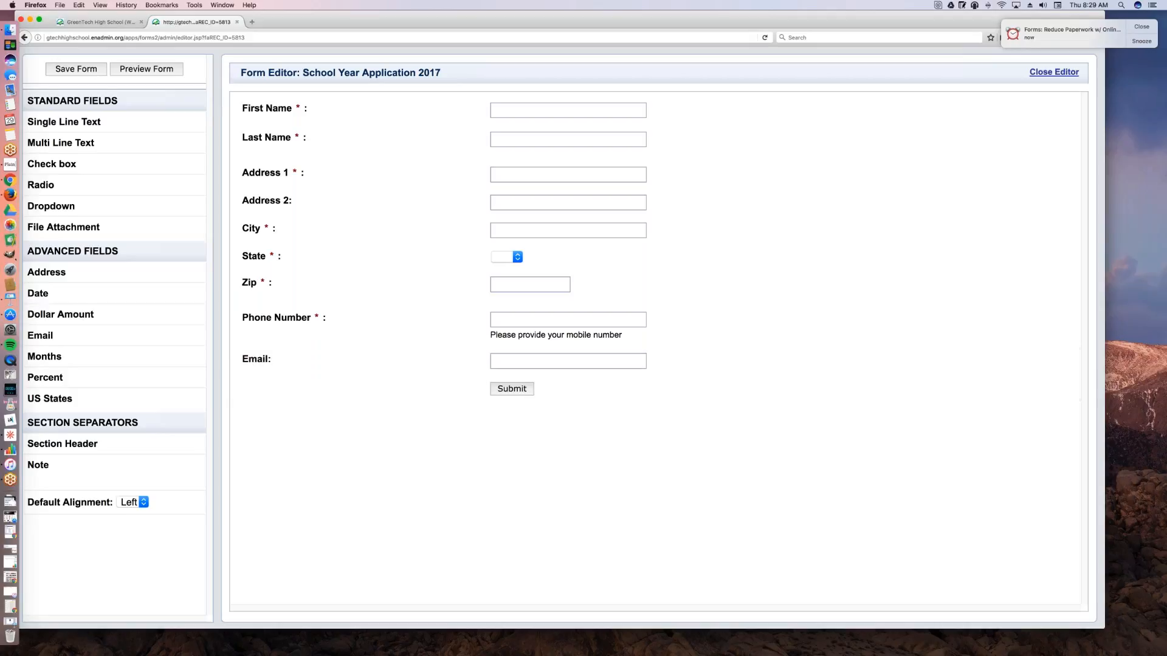
click(316, 356)
click(382, 232)
click(410, 298)
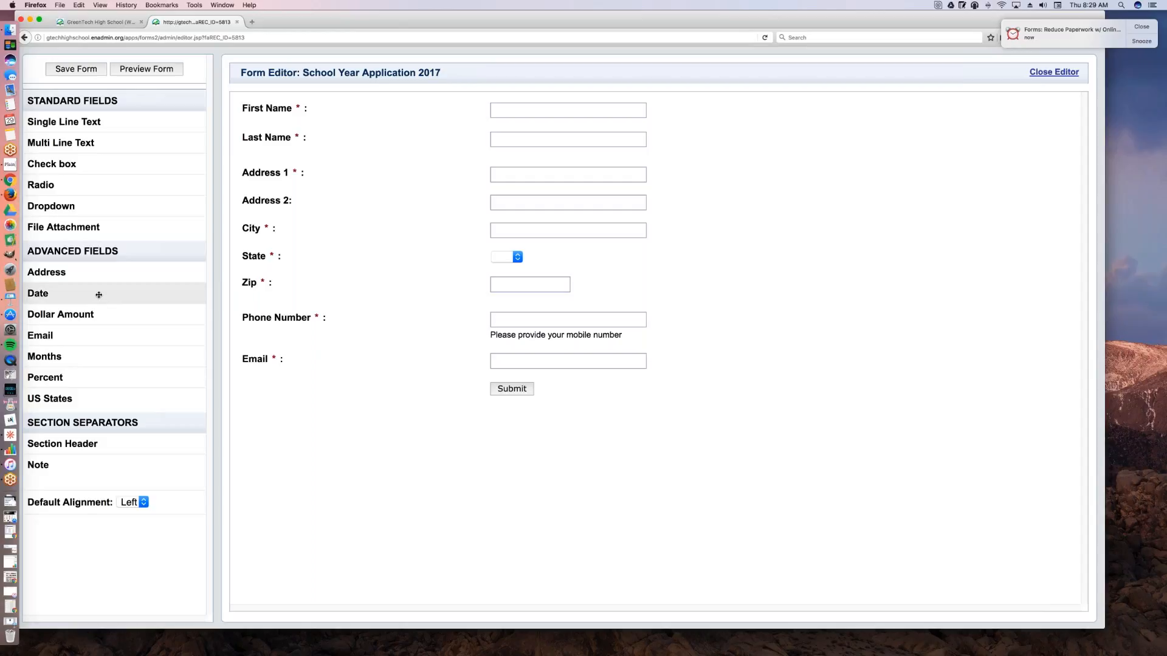
Step: Add a Date field above First Name and a section header below it labelled Student Information
drag(97, 294, 260, 109)
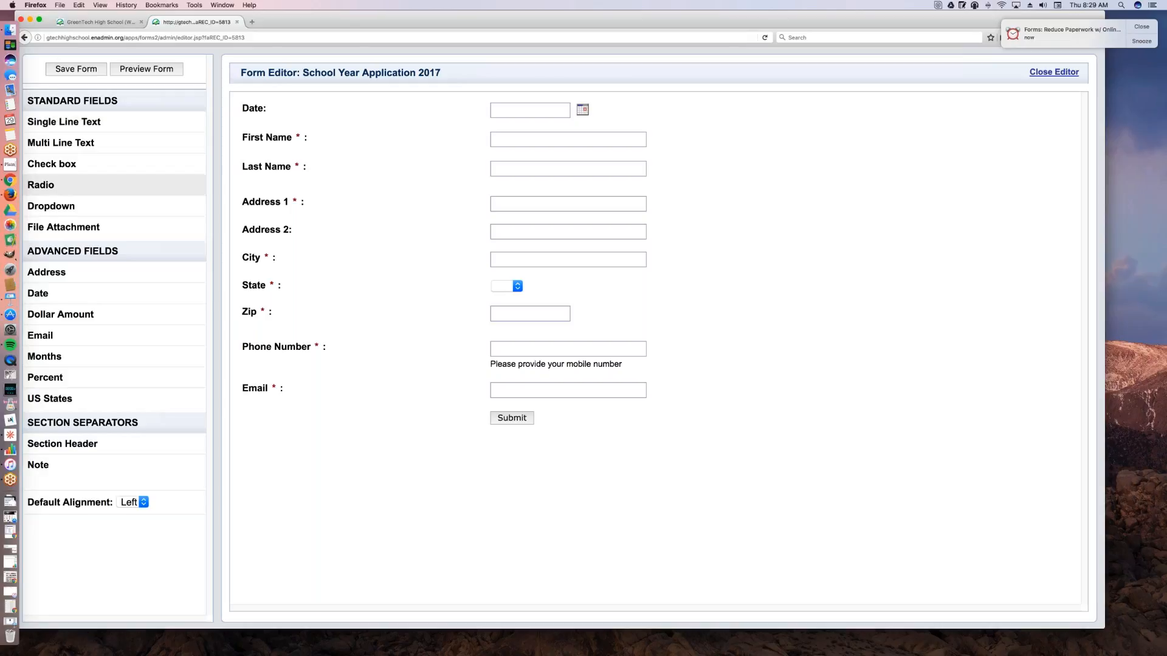
drag(127, 441, 333, 121)
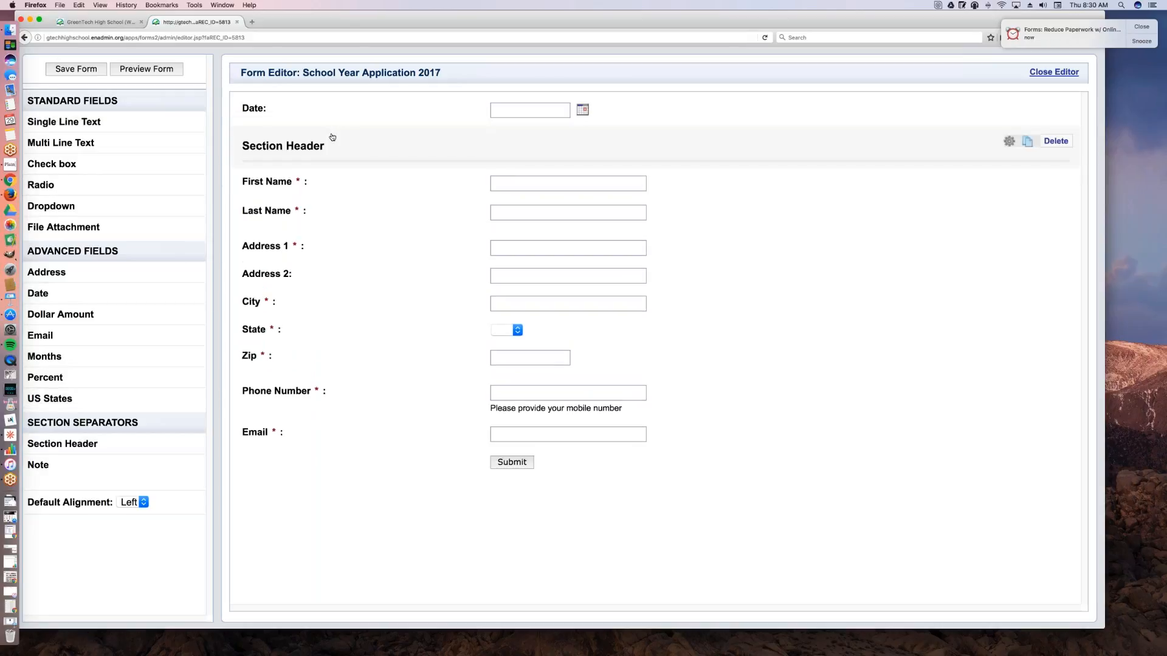
click(285, 147)
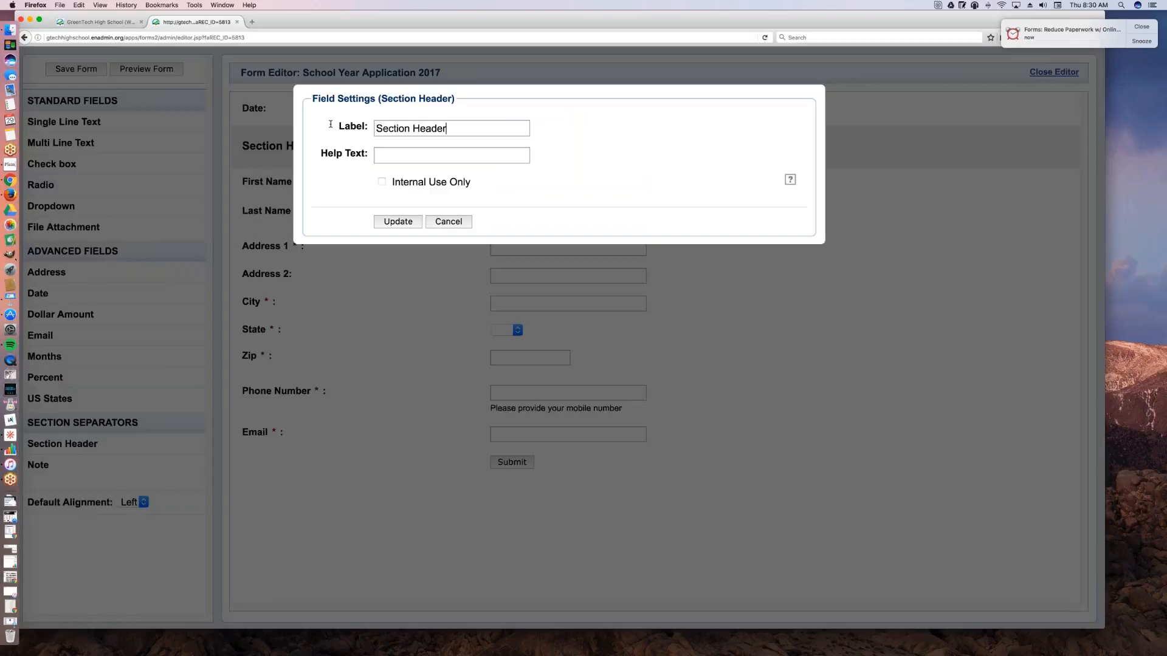
key(super+a)
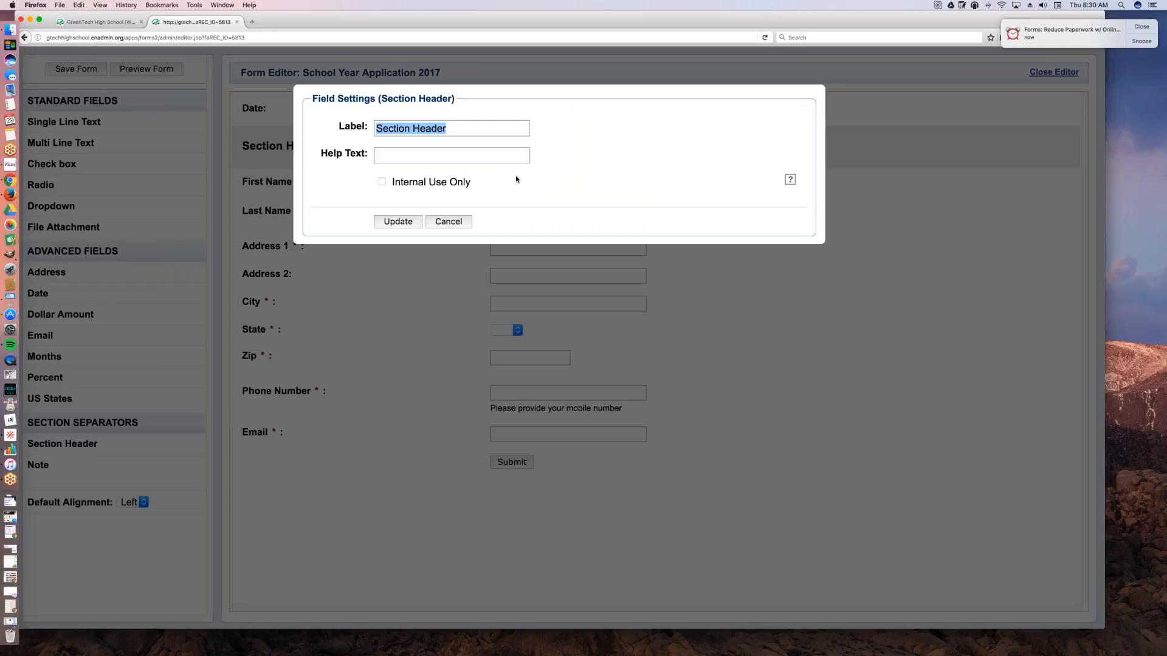
text(Student)
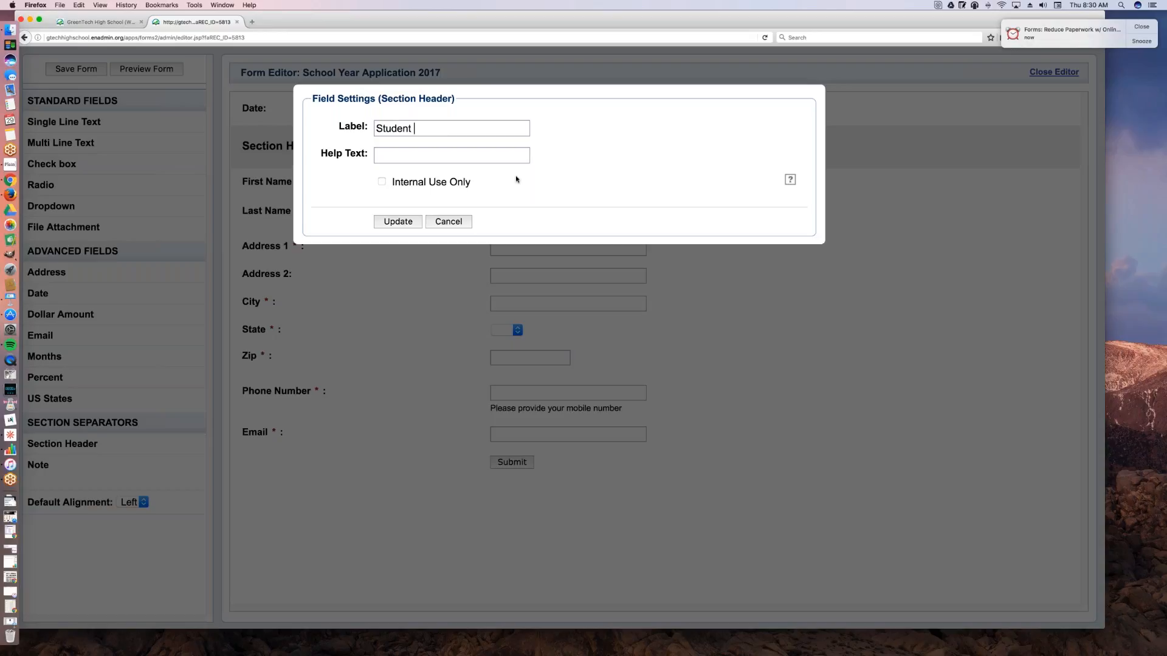
text( Information)
click(398, 221)
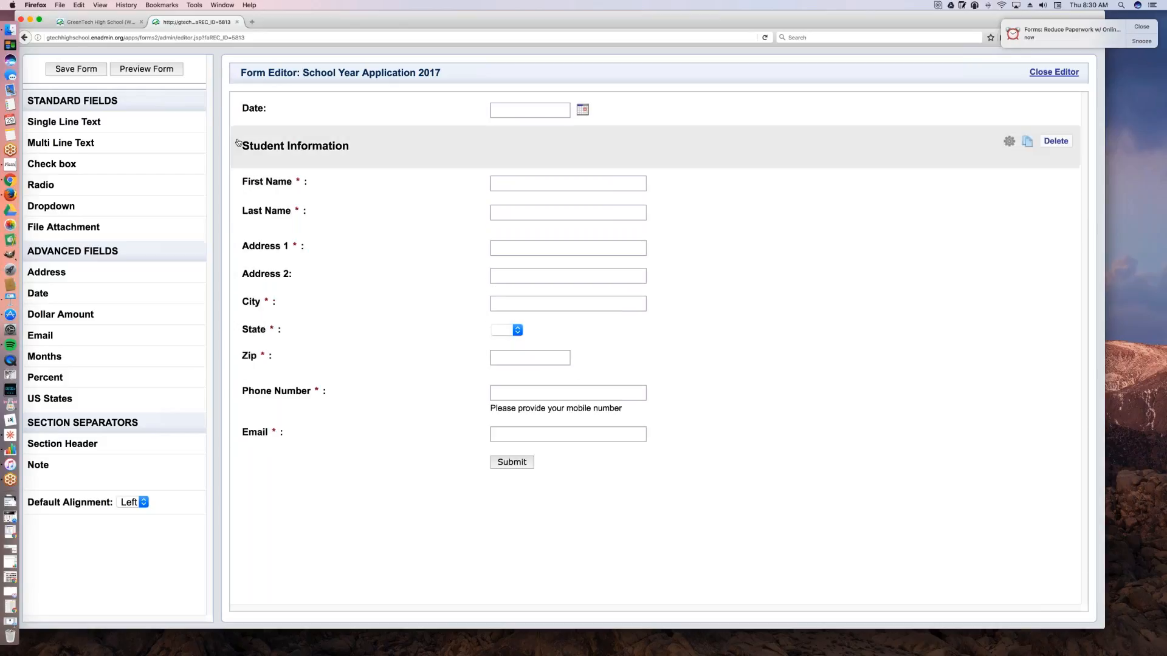
Step: Add a section header below the Email field and label it Parent Information
drag(97, 442, 364, 486)
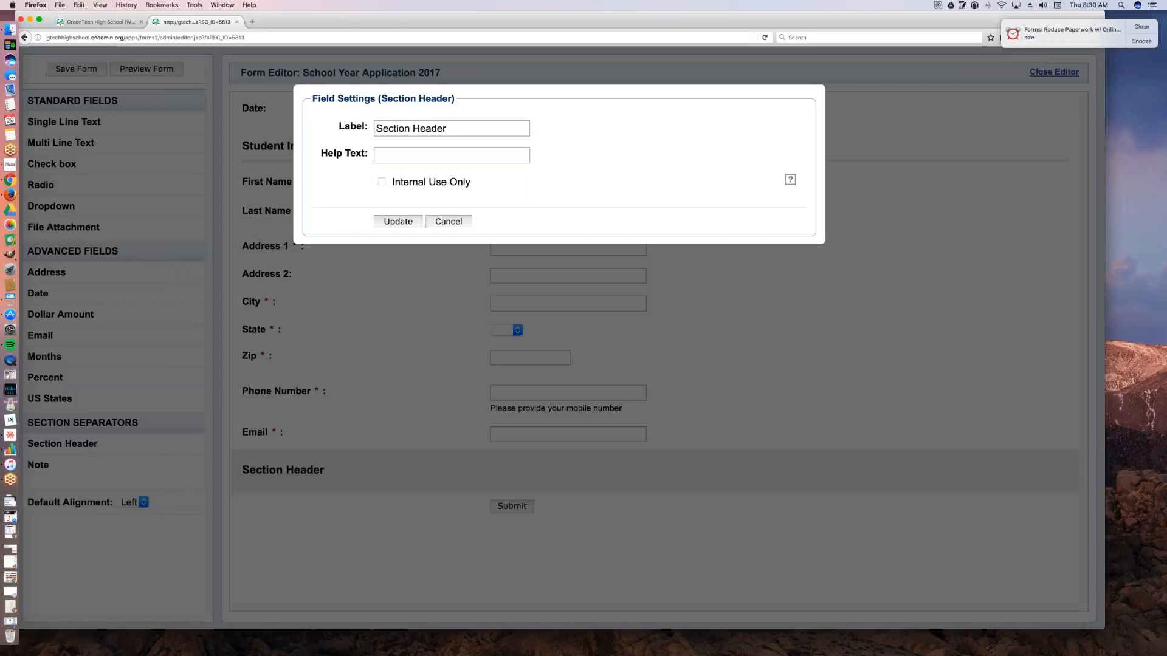
triple_click(421, 128)
text(Parent Information)
click(389, 226)
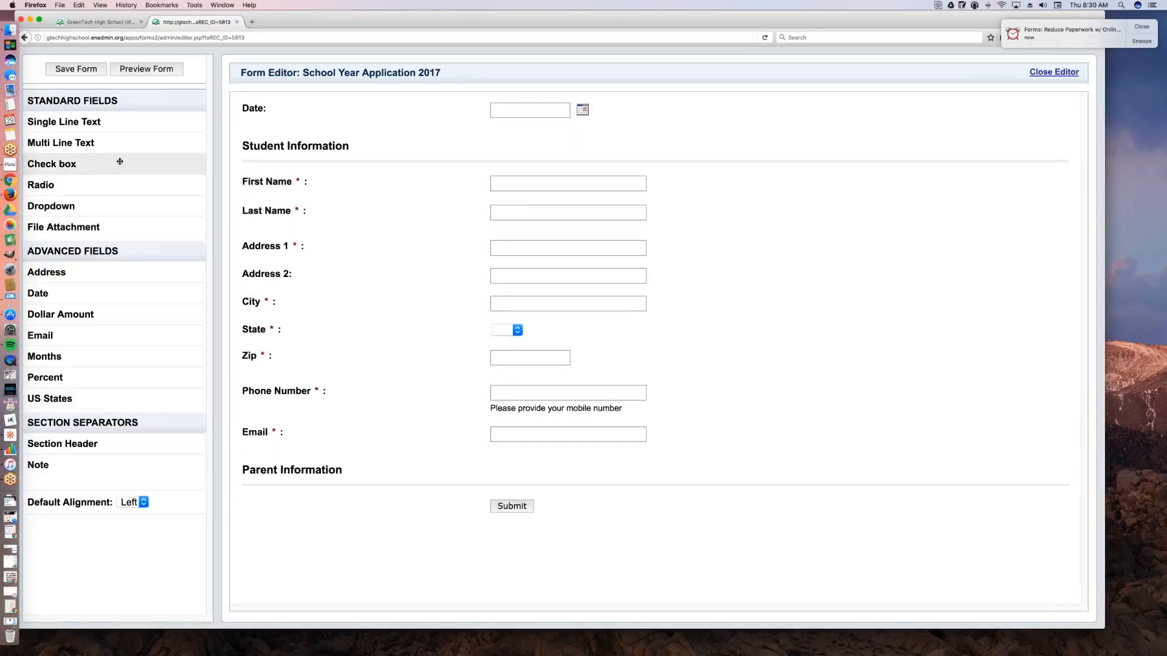
Step: Add a required single-line text field with the question First Name under the Parent Information header
drag(64, 121, 320, 531)
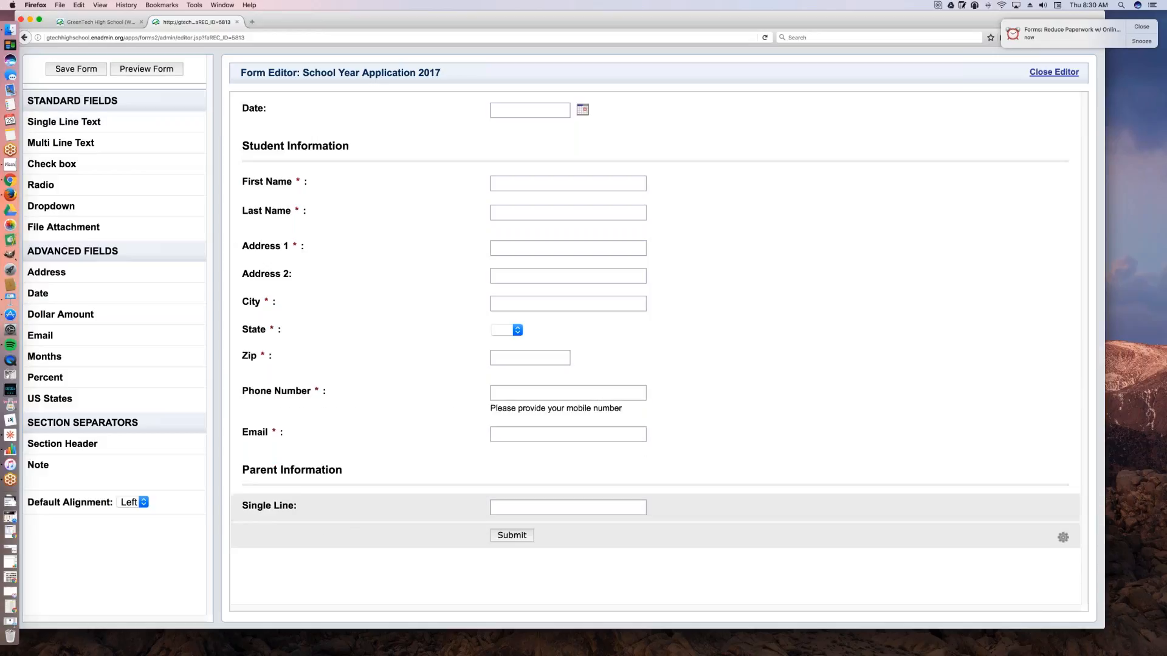
click(333, 509)
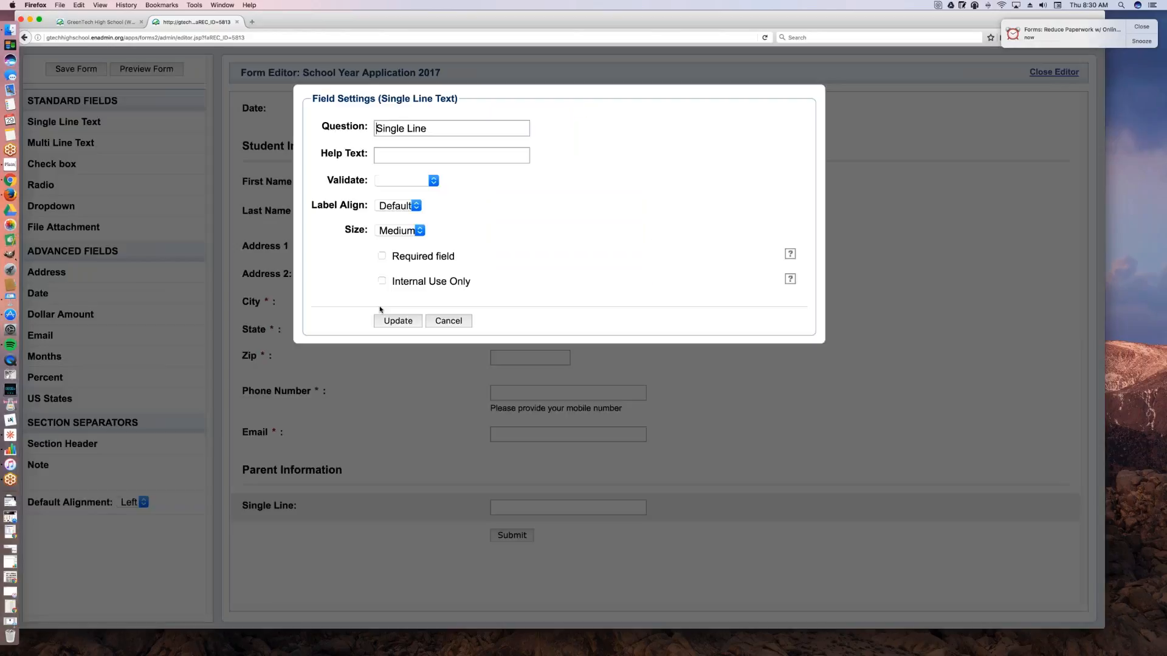
drag(428, 128, 296, 118)
text(First Name)
click(382, 255)
click(398, 320)
Step: Add a required single-line text field with the question Last Name below the parent's First Name
drag(59, 118, 291, 546)
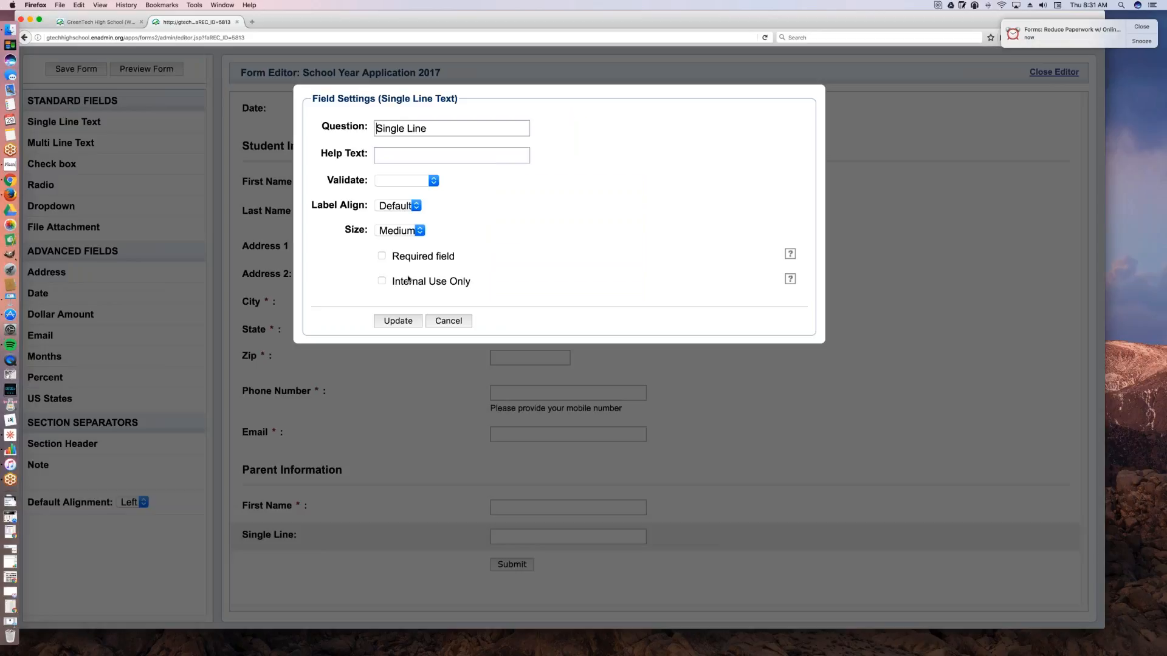
triple_click(426, 129)
text(Last Name)
click(382, 256)
click(397, 321)
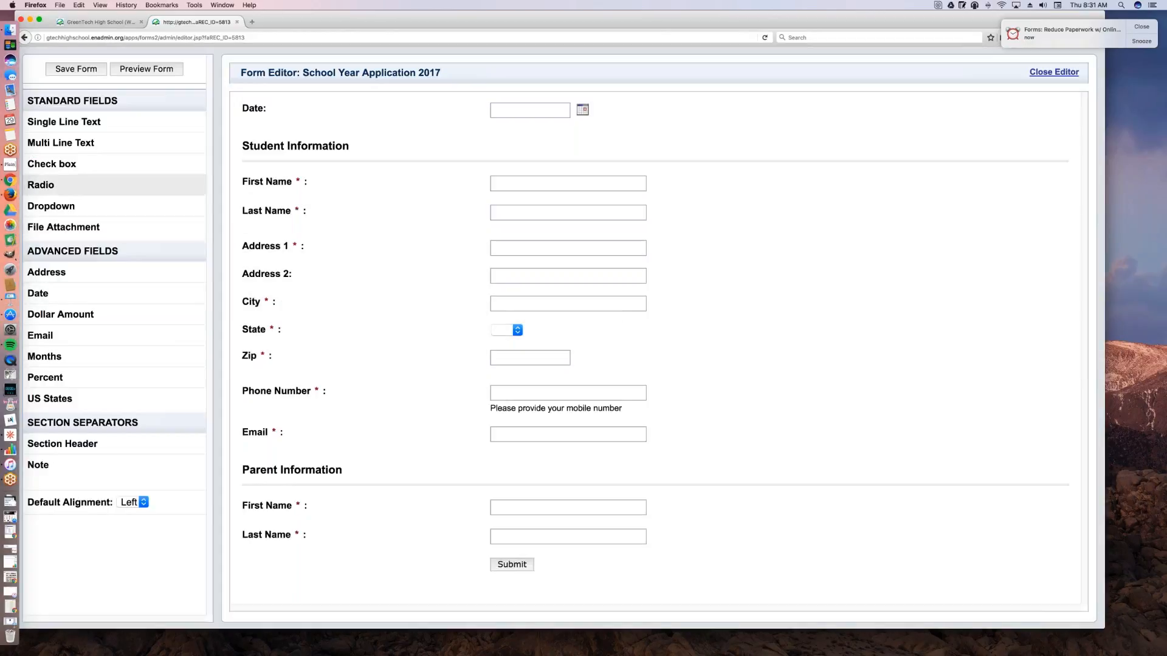
Step: Add a required single-line text field with the question Phone Number below the parent's Last Name, keeping the default label alignment
drag(64, 122, 406, 585)
triple_click(438, 129)
text(Phone)
text(Number)
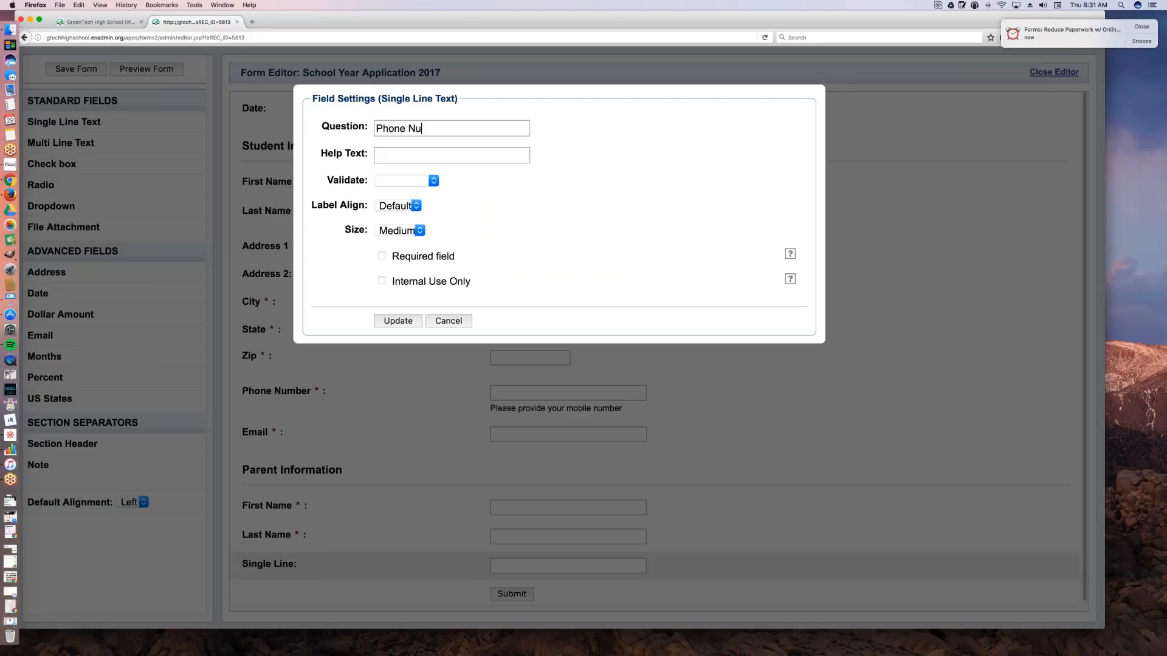
click(393, 207)
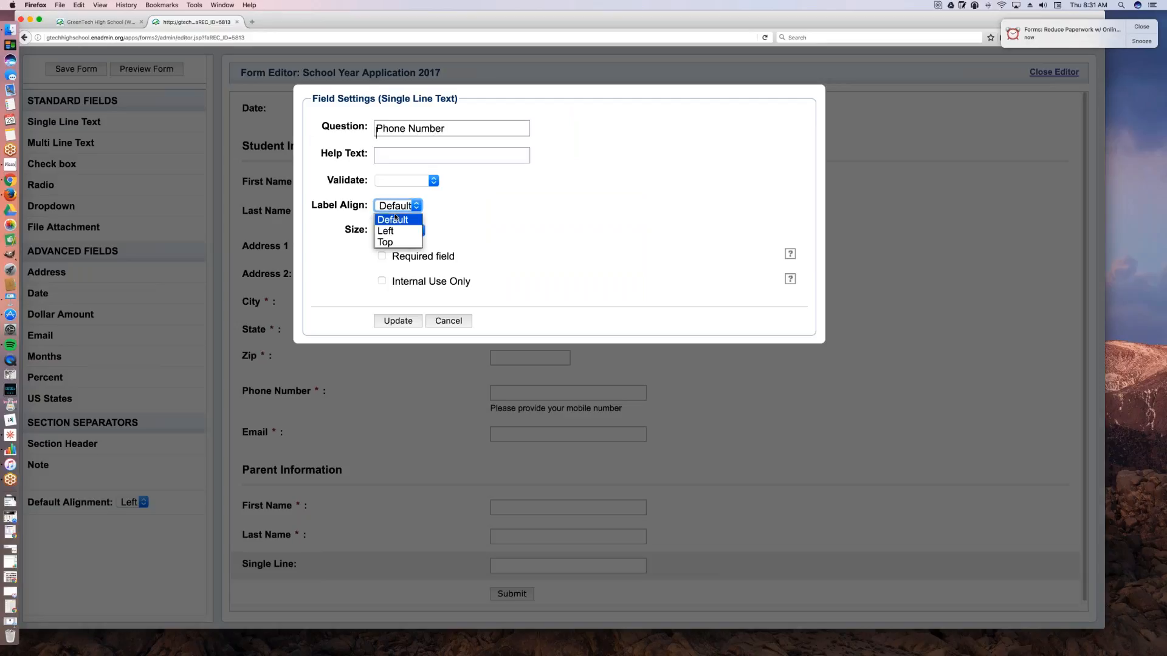
click(392, 219)
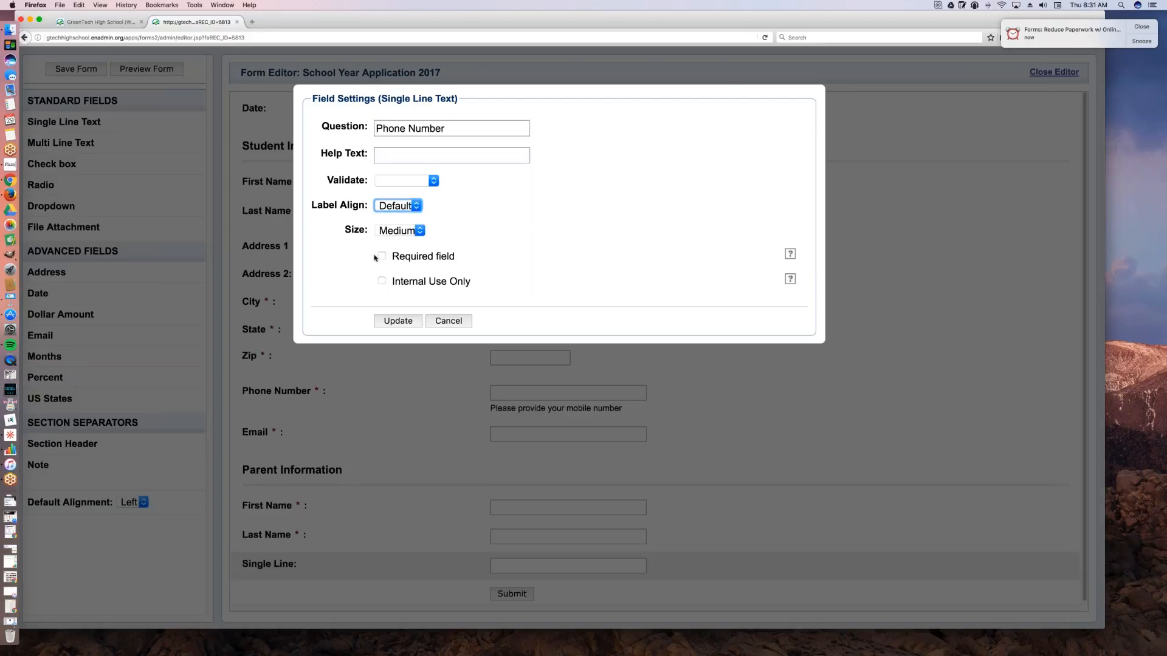
click(382, 256)
click(406, 208)
click(406, 207)
click(414, 178)
click(407, 322)
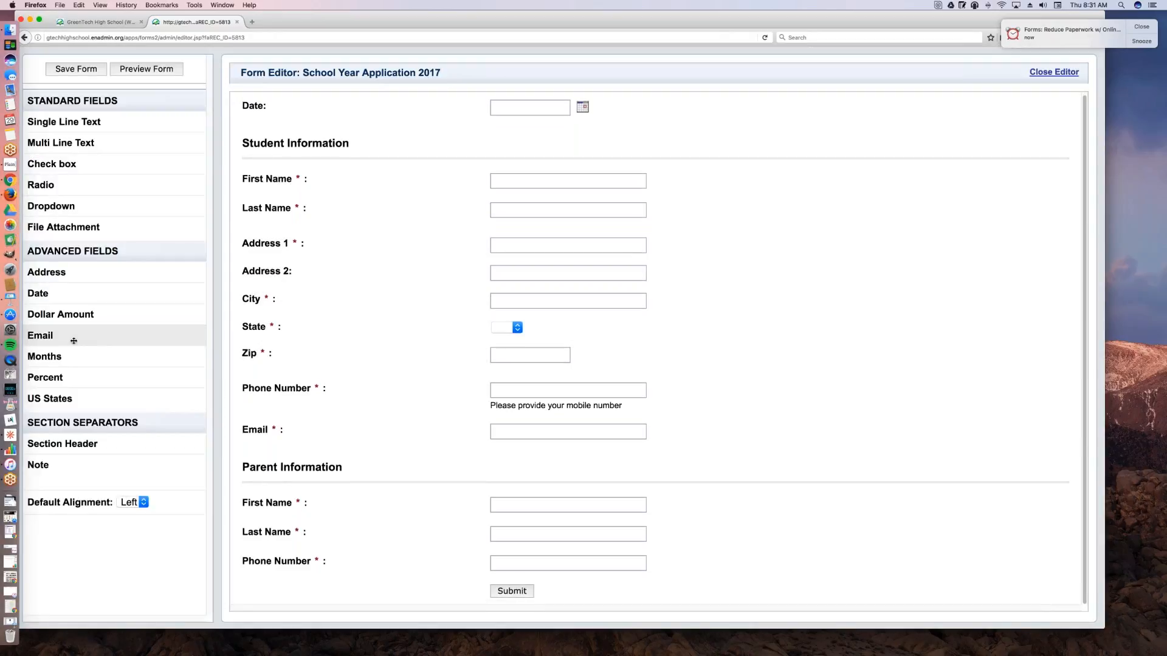
Step: Add a required Email field below the parent's Phone Number, keeping the default label alignment
drag(40, 336, 299, 601)
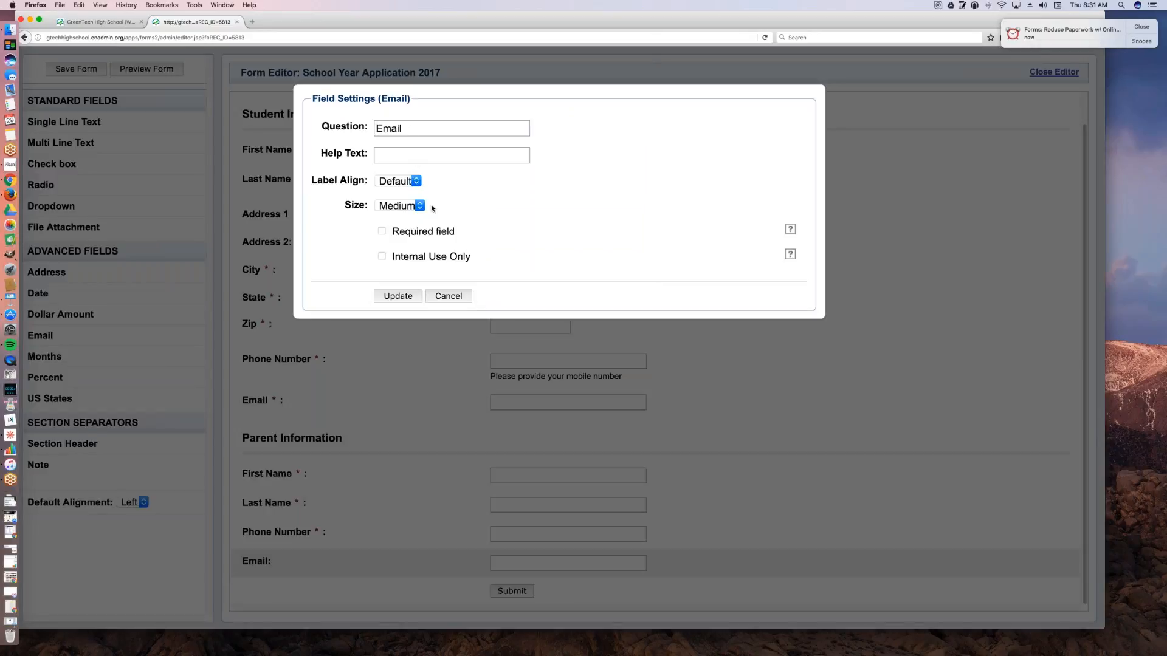
click(400, 181)
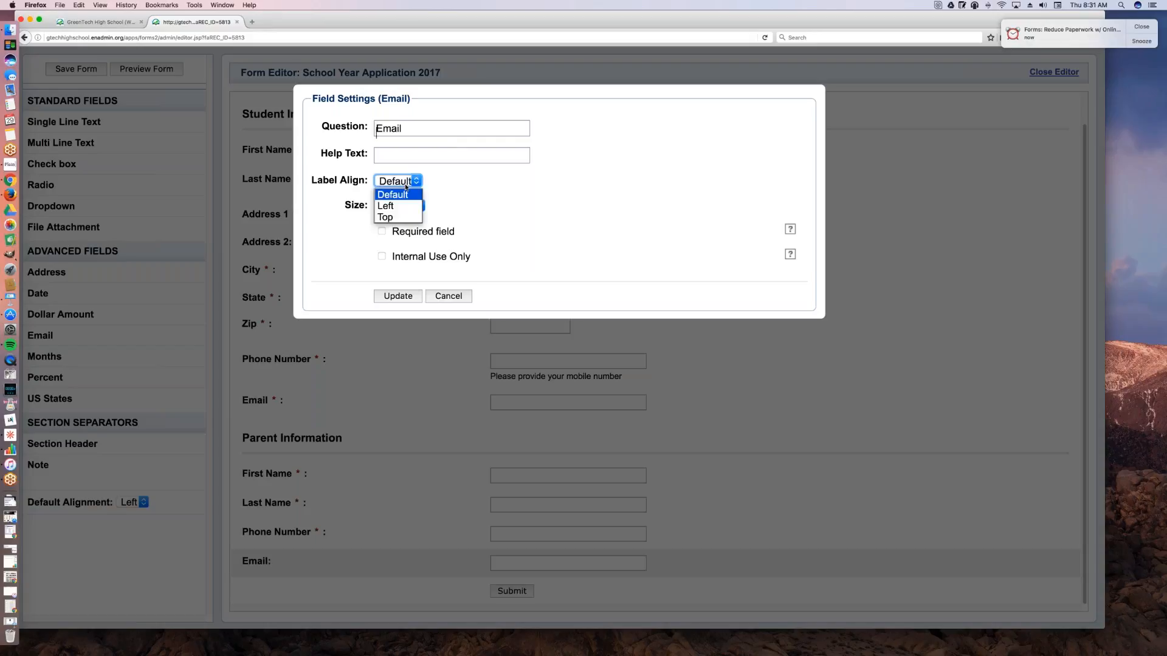
click(477, 184)
click(407, 183)
click(525, 234)
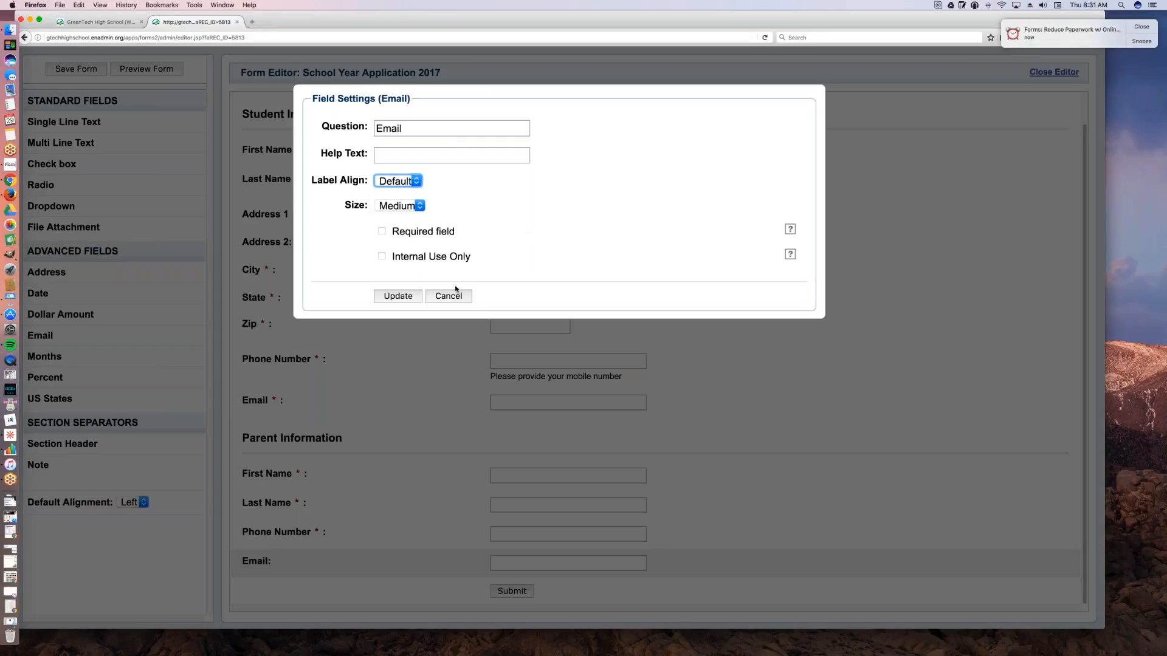
click(406, 234)
click(398, 296)
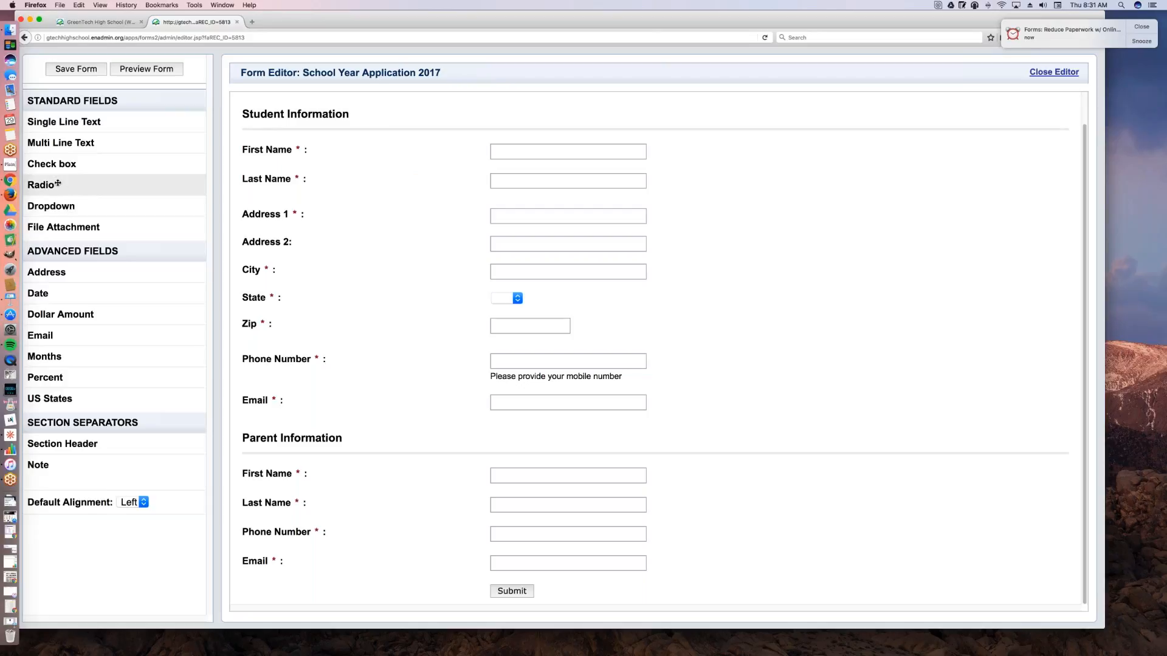
Step: Add a radio field below the parent's Email and enter Home Address as its question
drag(58, 184, 286, 599)
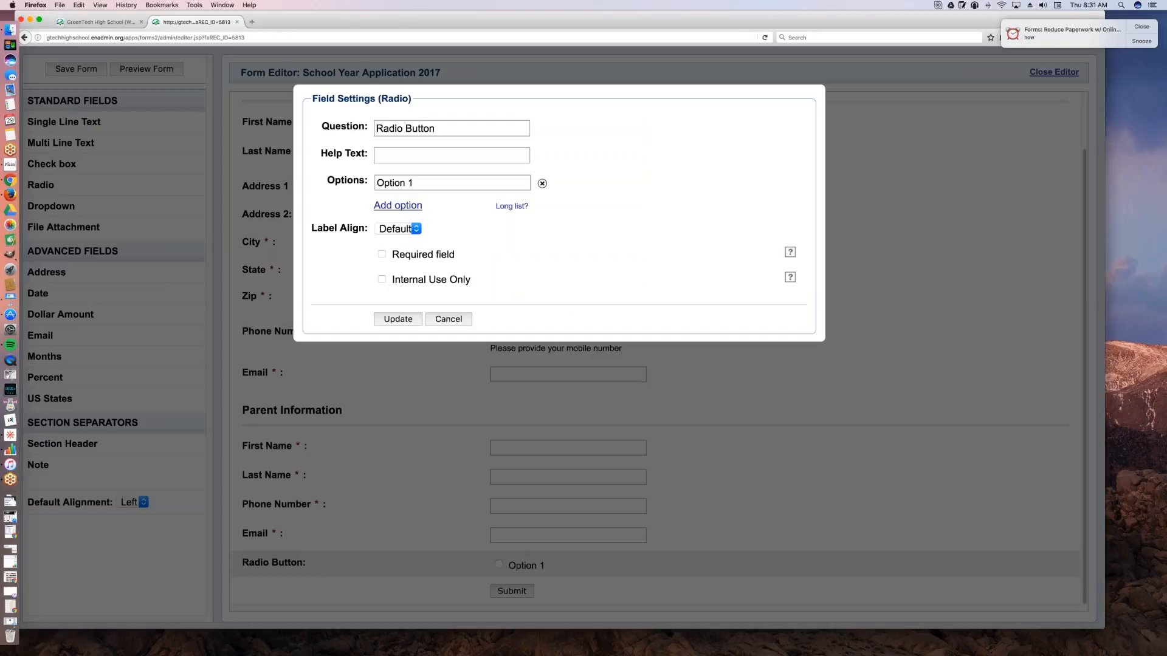
drag(441, 128, 346, 119)
text(Is Home)
key(BackSpace)
key(BackSpace)
key(BackSpace)
key(BackSpace)
key(BackSpace)
key(BackSpace)
key(BackSpace)
key(BackSpace)
text(Home Address)
Step: Name the radio field's first option Same As Student and end its question with a question mark
triple_click(434, 182)
text(Same As)
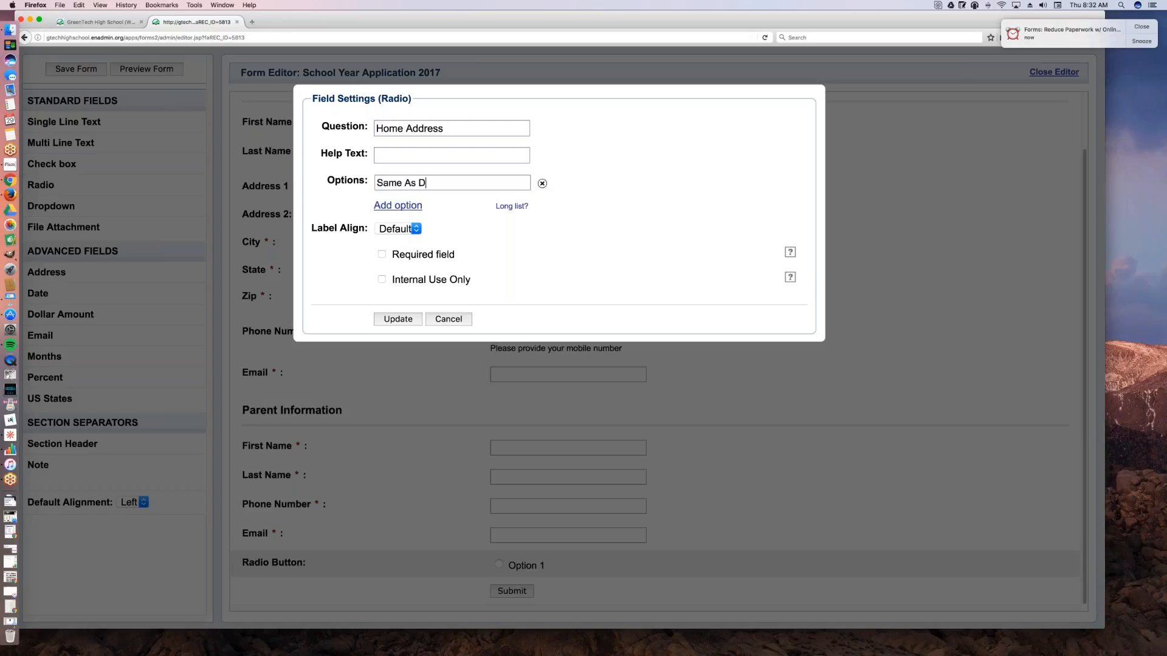
text( Student)
click(471, 127)
text(?)
Step: Add a second radio option named Not The Same Address, make the field required, and apply the settings
click(418, 205)
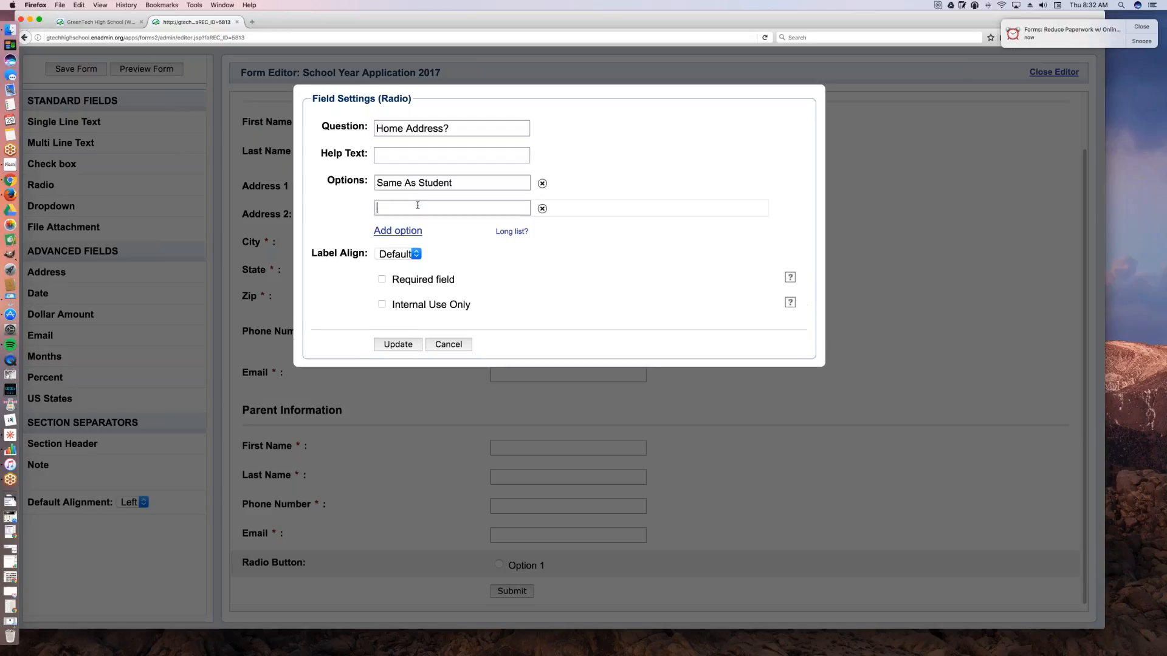
text(D)
key(BackSpace)
text(No)
text(ot)
text( The)
text( Same)
text( Address)
click(381, 279)
click(395, 345)
Step: Add a Note field below the Home Address? question and check its settings without changing them
scroll(577, 389, down, 2)
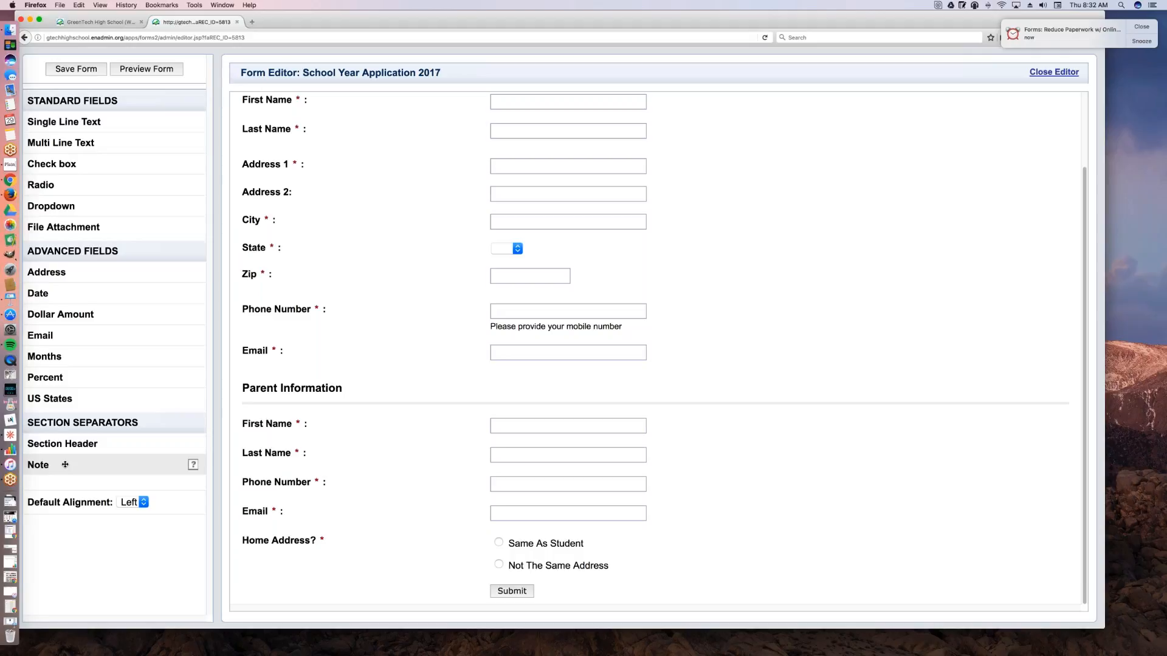
drag(63, 465, 314, 585)
scroll(316, 564, down, 2)
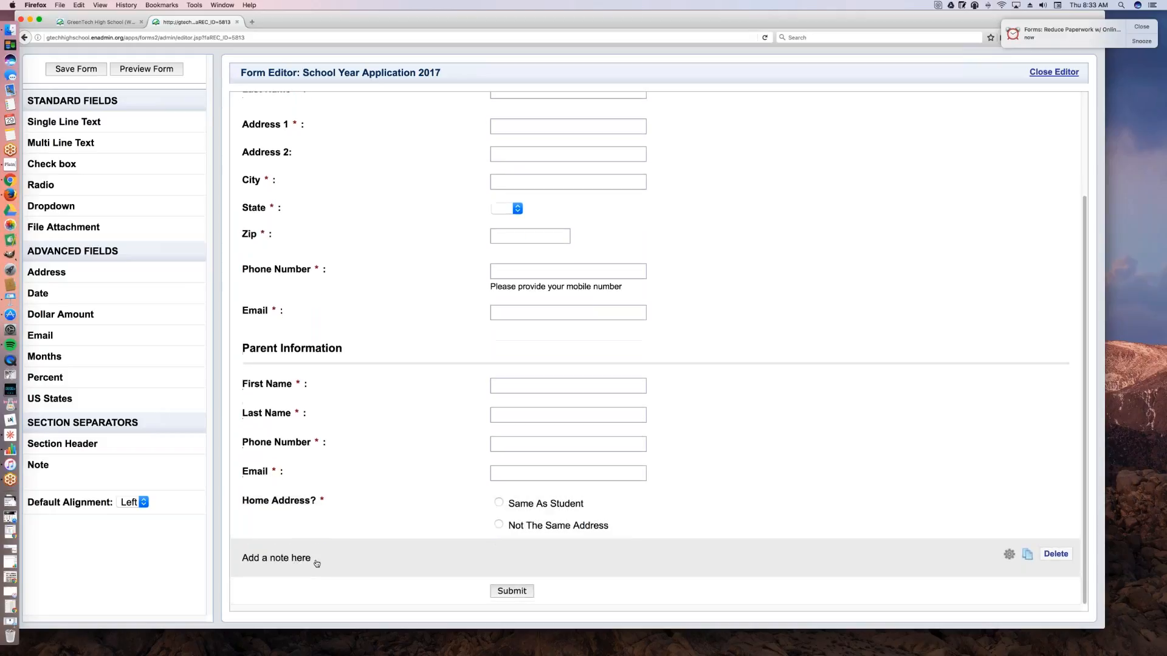
double_click(316, 563)
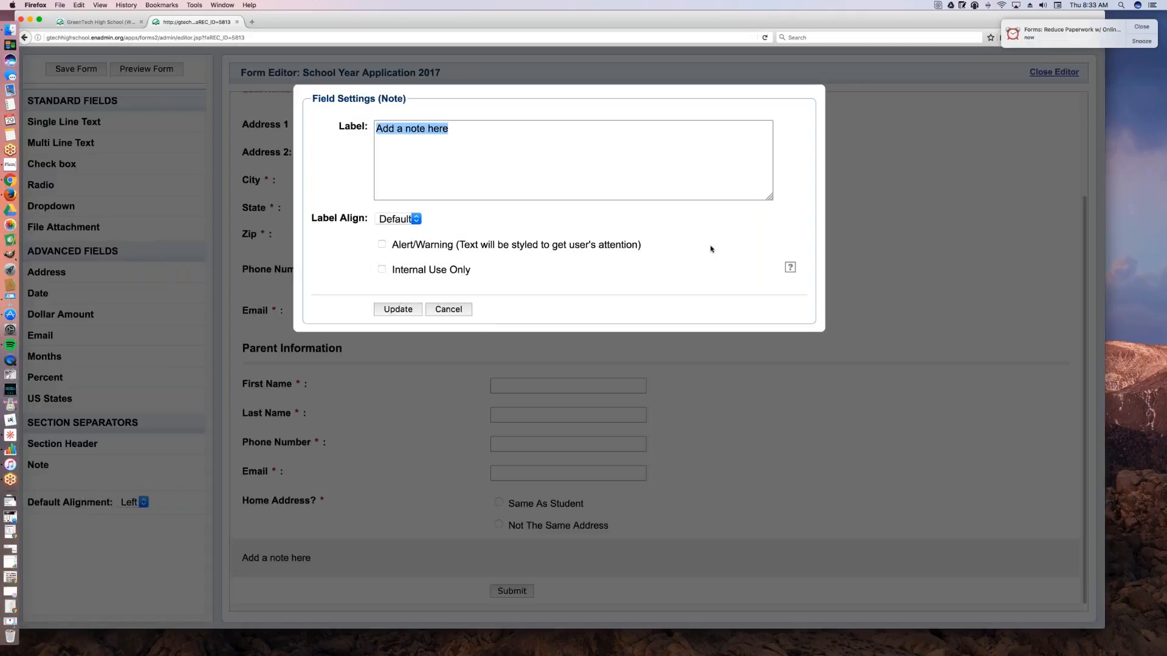
click(456, 311)
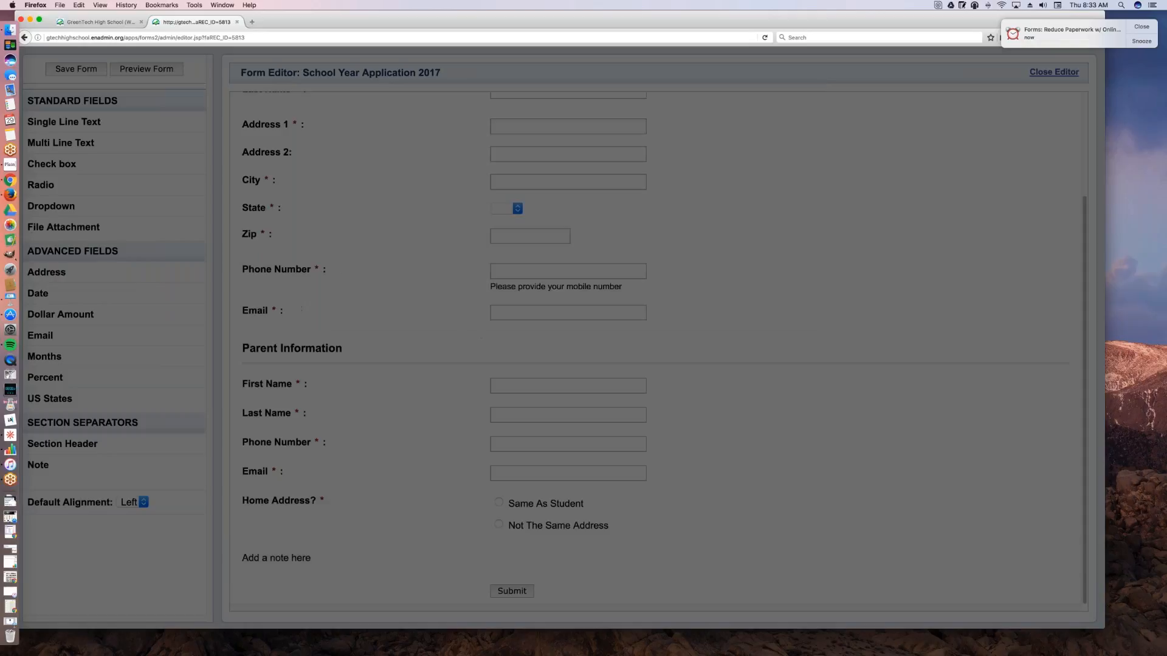
drag(417, 565, 390, 586)
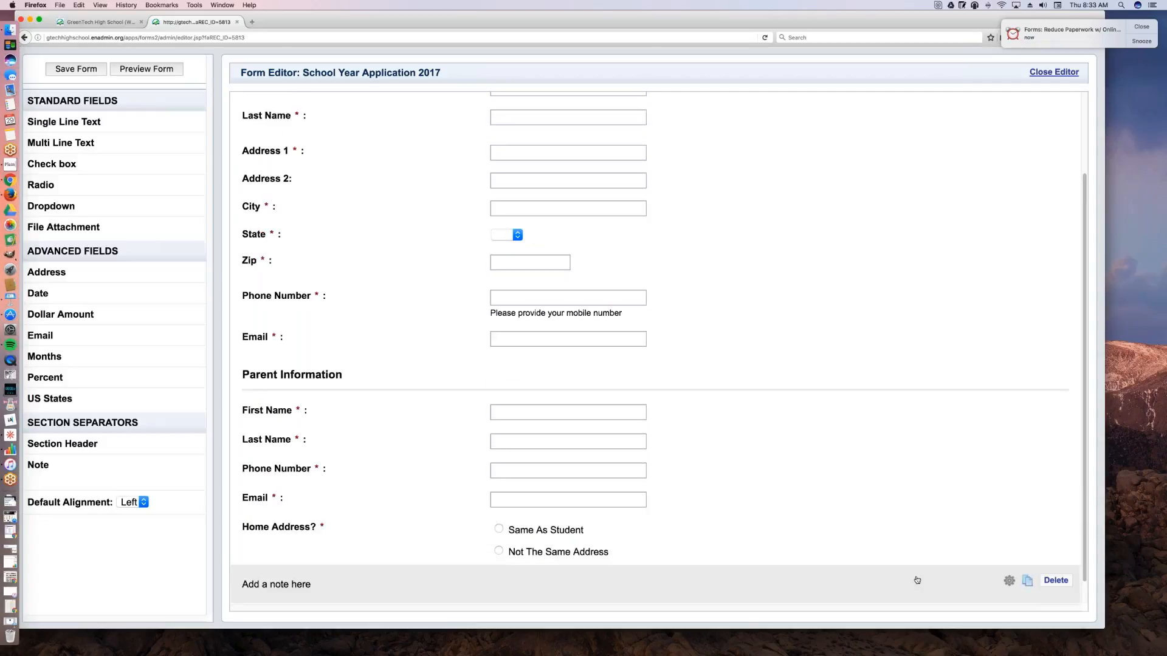
Step: Delete the note field below the Home Address? question and confirm the deletion
drag(812, 13, 695, 10)
scroll(814, 425, down, 2)
click(948, 596)
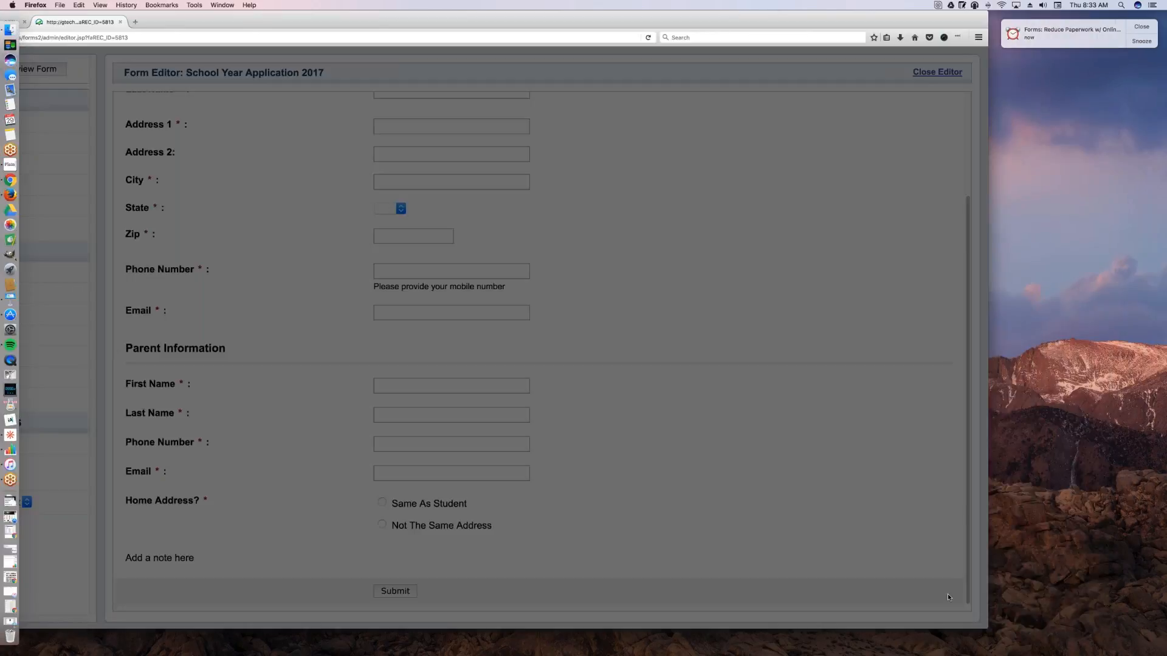
click(331, 170)
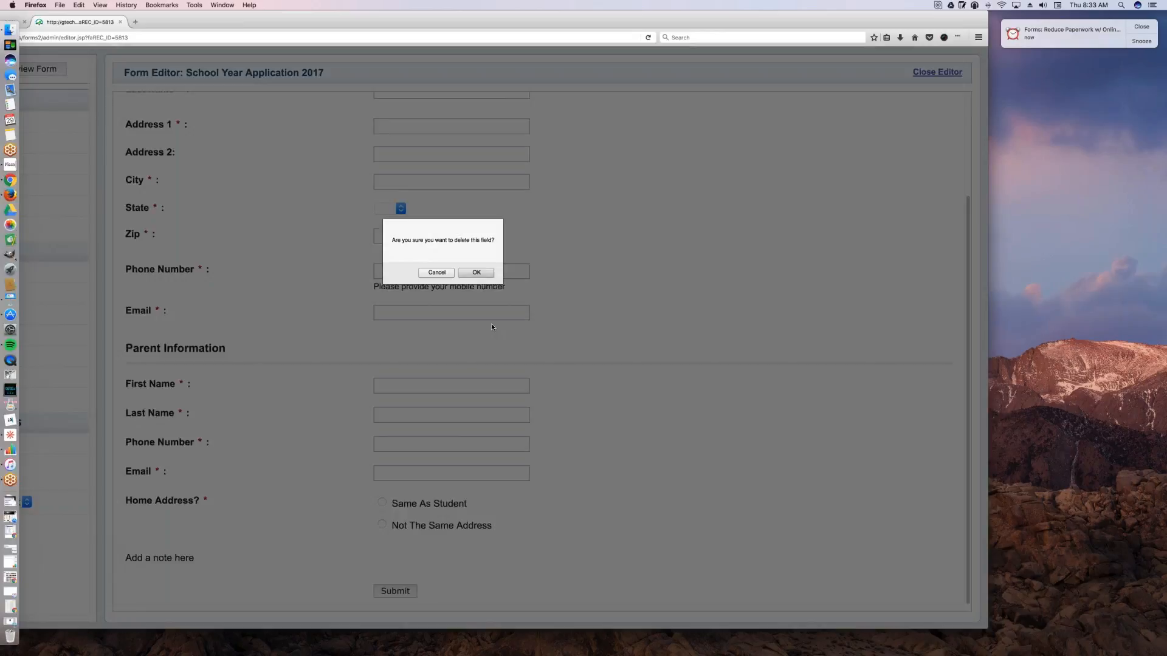
click(476, 272)
drag(594, 18, 743, 18)
Step: Add a multi-line text field below Home Address? with the question If Address Is Different, Please Provide Here
drag(93, 143, 462, 581)
click(319, 595)
key(super+a)
key(BackSpace)
text(If Address)
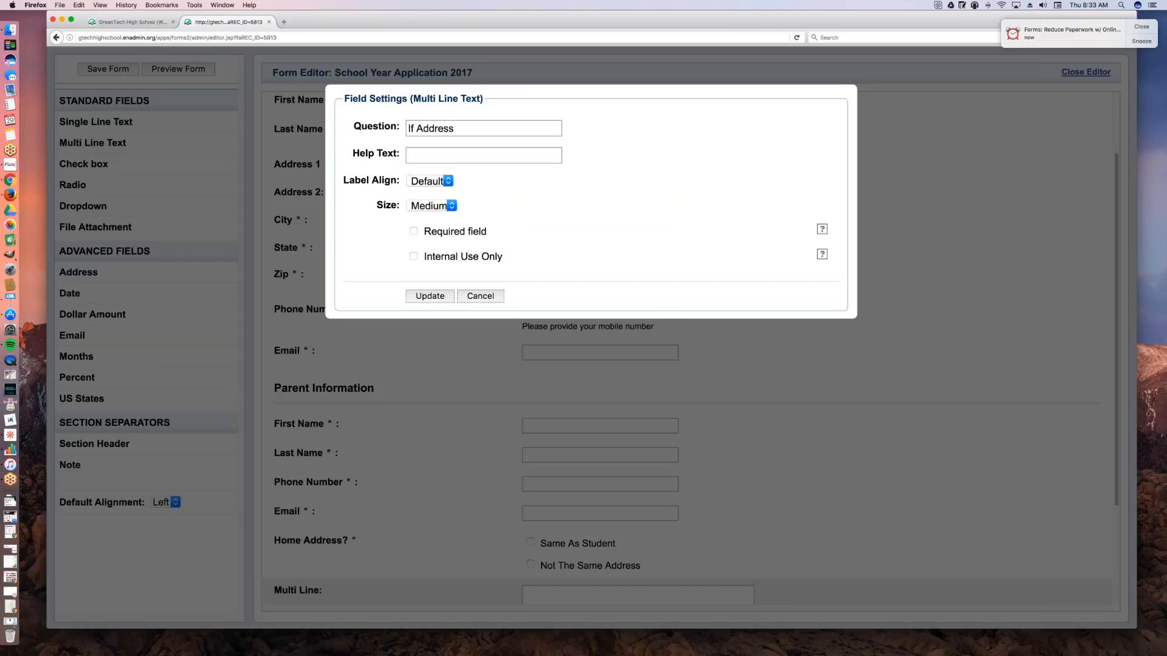
text( Is Different, Ple)
key(BackSpace)
key(BackSpace)
text(Please Provi)
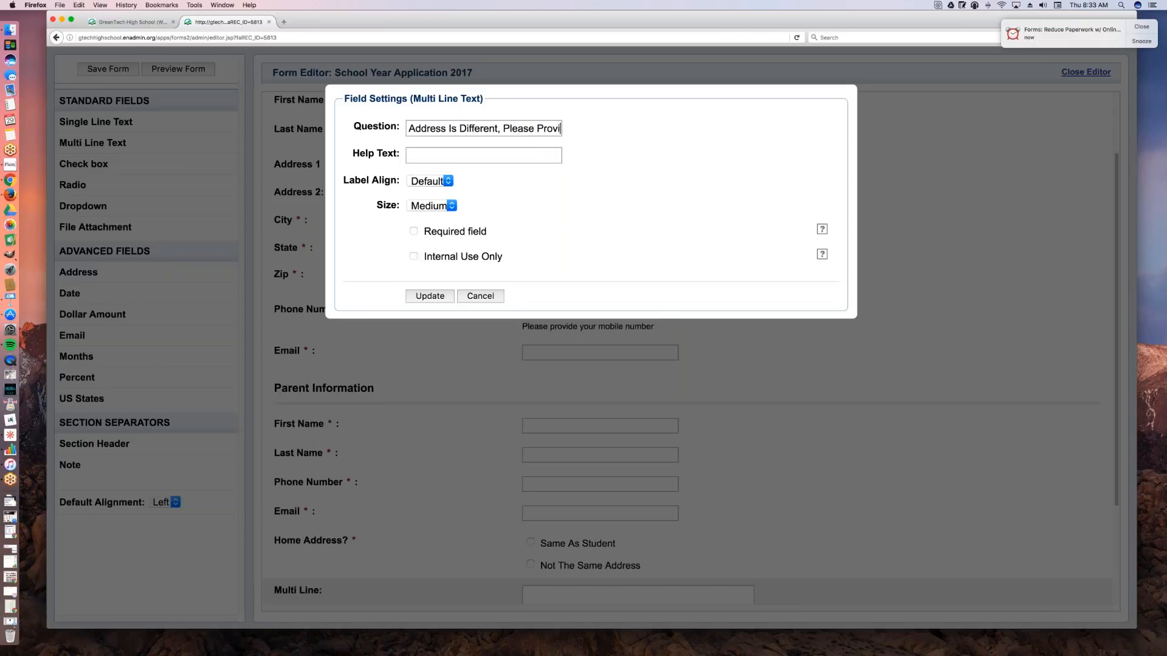
text(de Here)
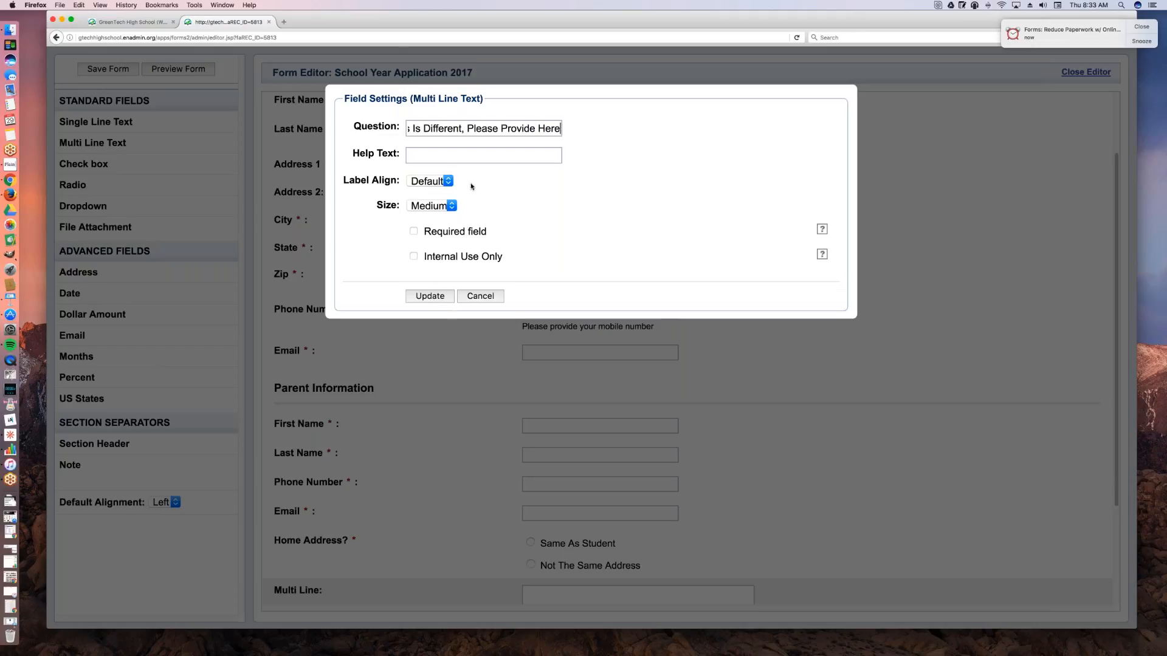
click(429, 298)
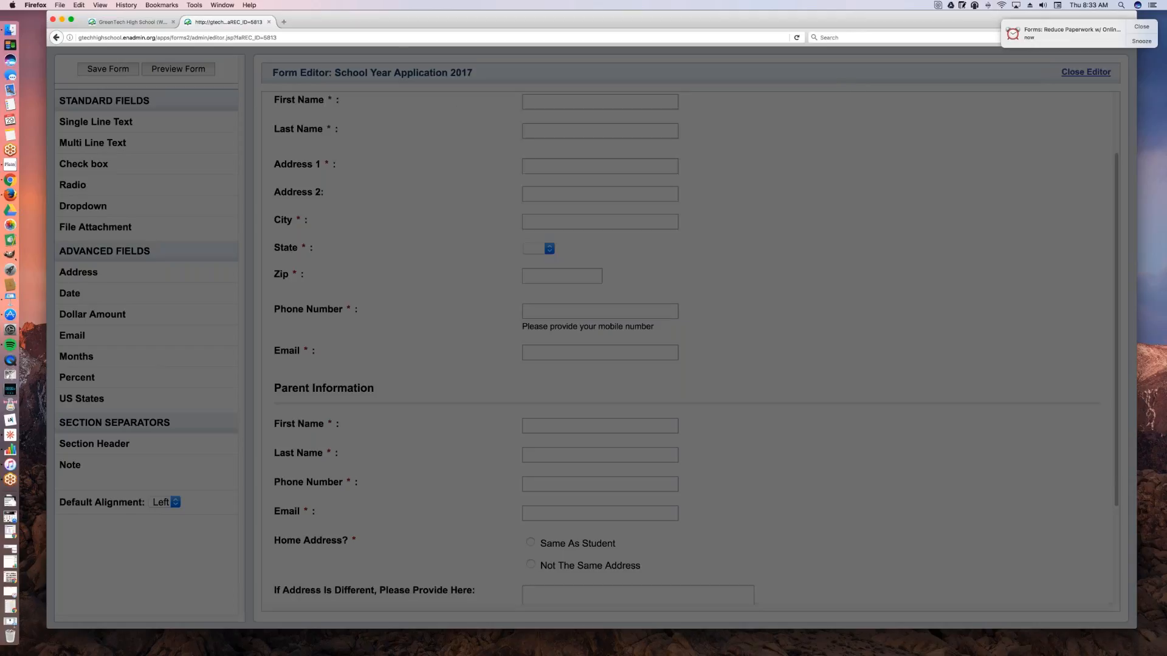
Step: Add a section header labelled Campus Selection below the different-address field
scroll(760, 377, down, 4)
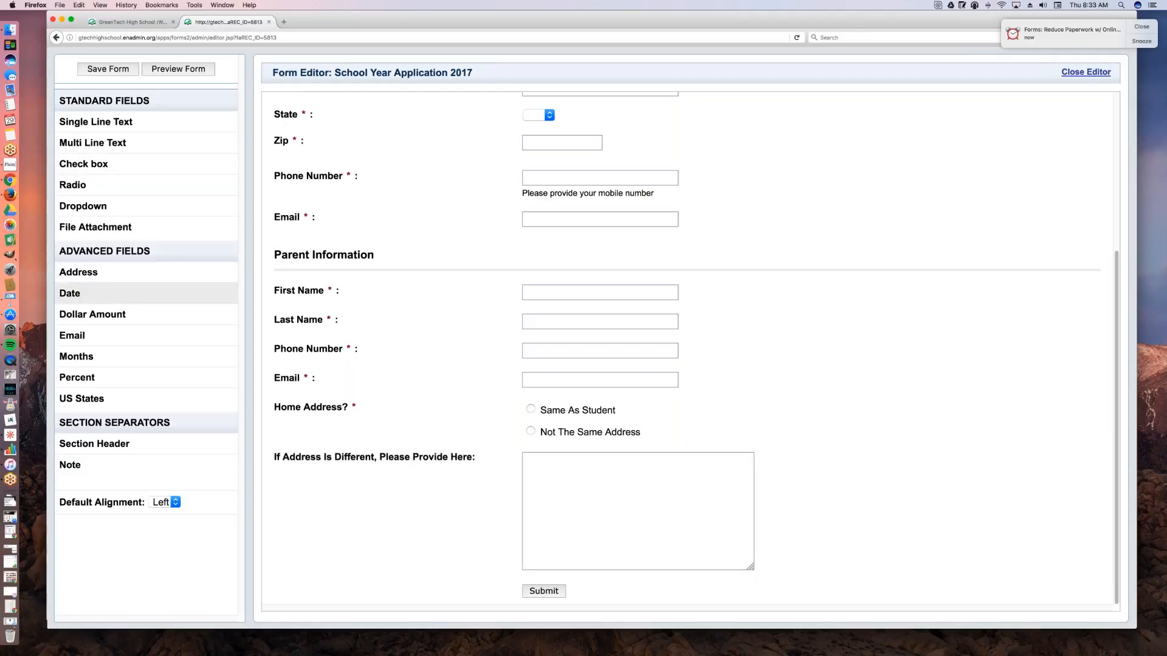
mouse_move(94, 443)
mouse_down()
mouse_move(410, 552)
mouse_move(462, 605)
mouse_up()
drag(477, 128, 407, 128)
text(Camp)
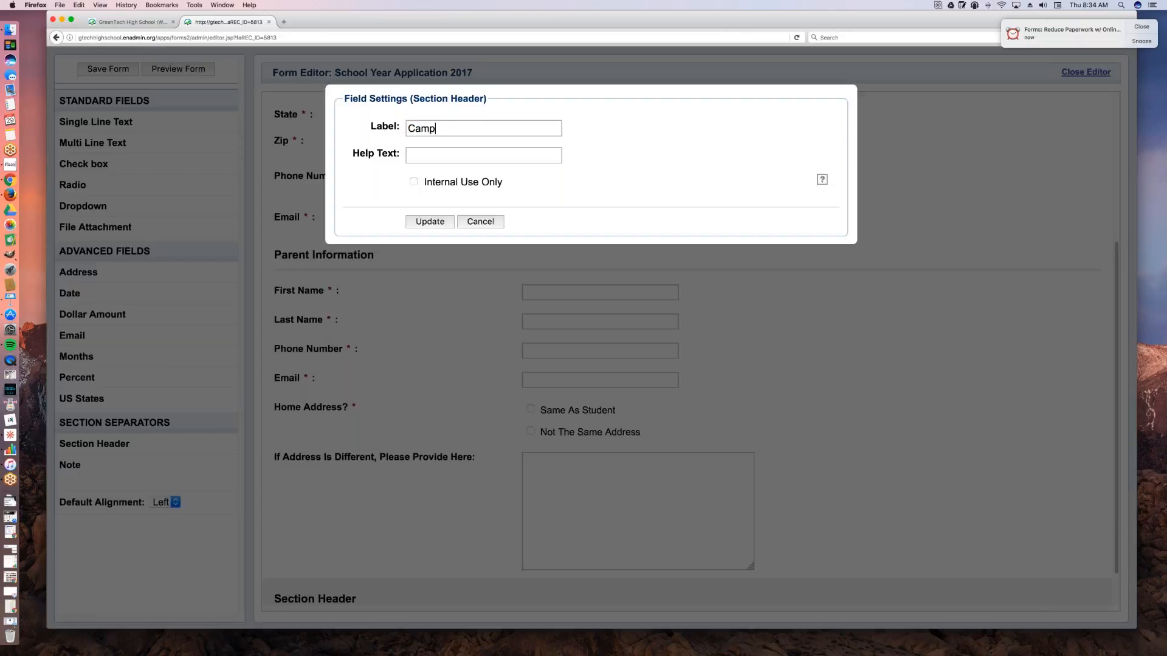
text(us Selection)
click(433, 221)
Step: Add a radio field under Campus Selection and enter Which Campus Would You Prefer? as its question
scroll(497, 328, down, 2)
scroll(496, 322, down, 1)
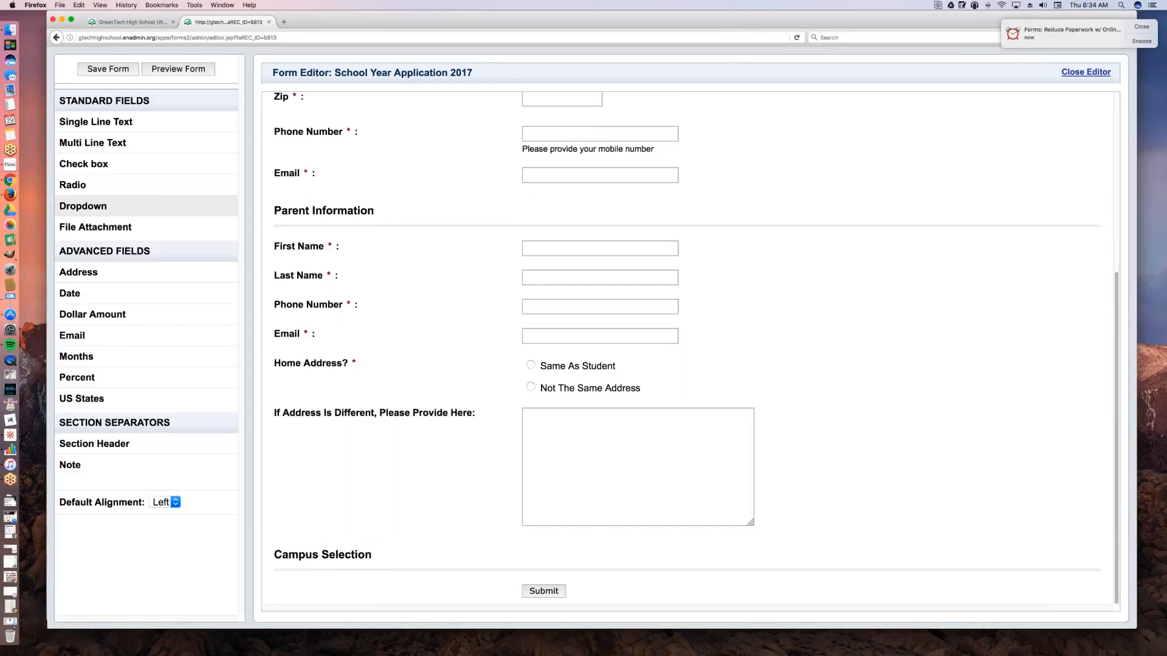
drag(85, 184, 408, 588)
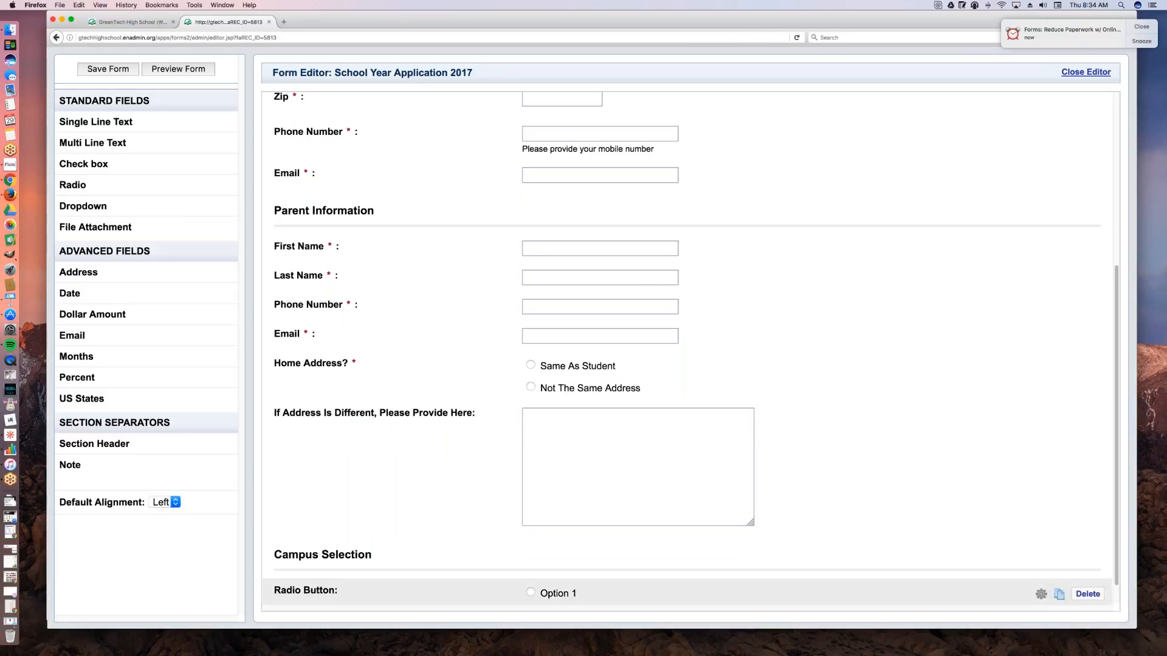
click(406, 588)
text(Which Campus Would You Preder?)
key(BackSpace)
key(BackSpace)
key(BackSpace)
key(BackSpace)
text(fer?)
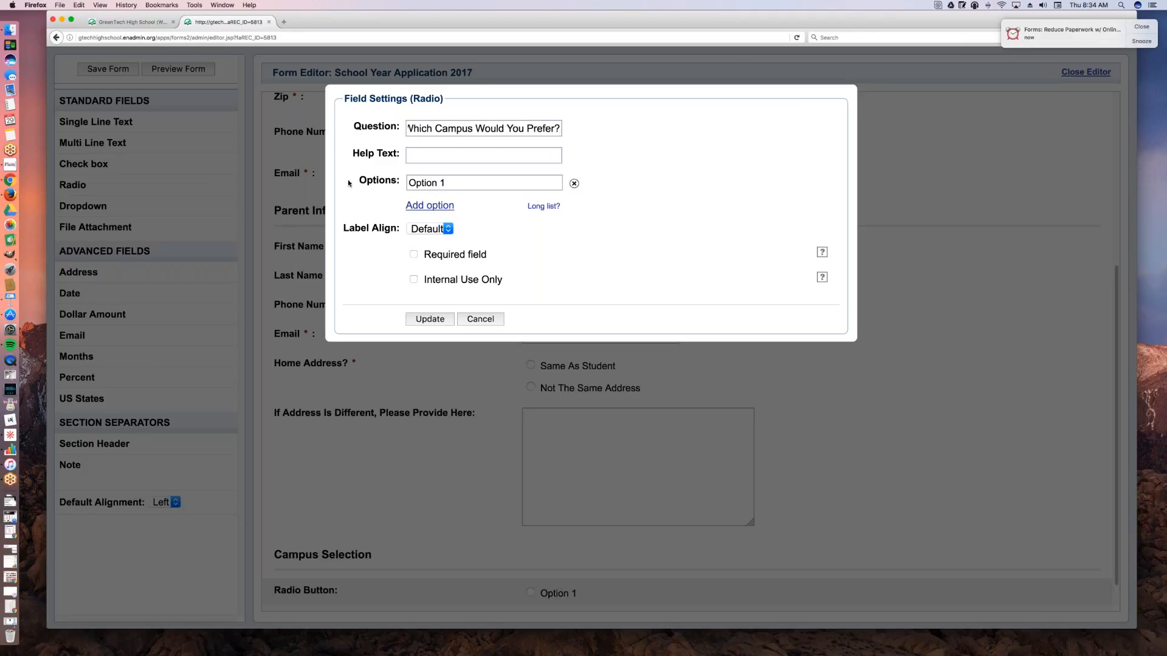
Step: Name the campus question's first two options North Campus and Mid-town Campus
key(Tab)
key(Tab)
text(North Campus)
click(430, 206)
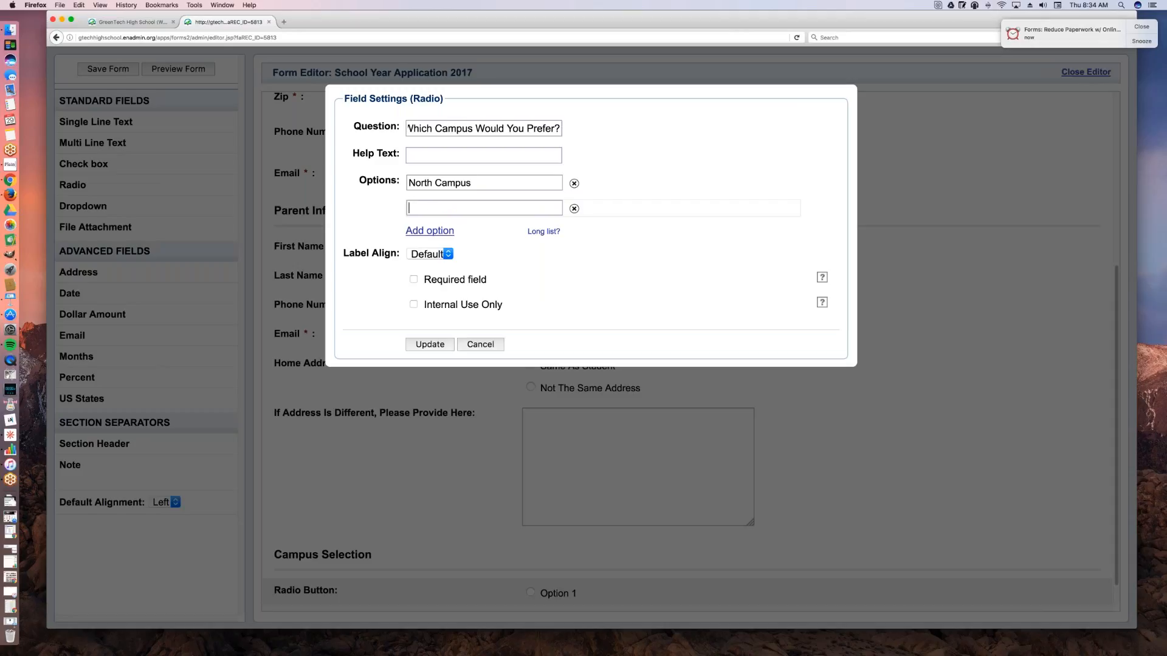
text(Mid-)
key(BackSpace)
text(town Campus)
Step: Add the options Westside Campus and South Campus, make the campus question required, and apply the settings
click(450, 232)
text(West)
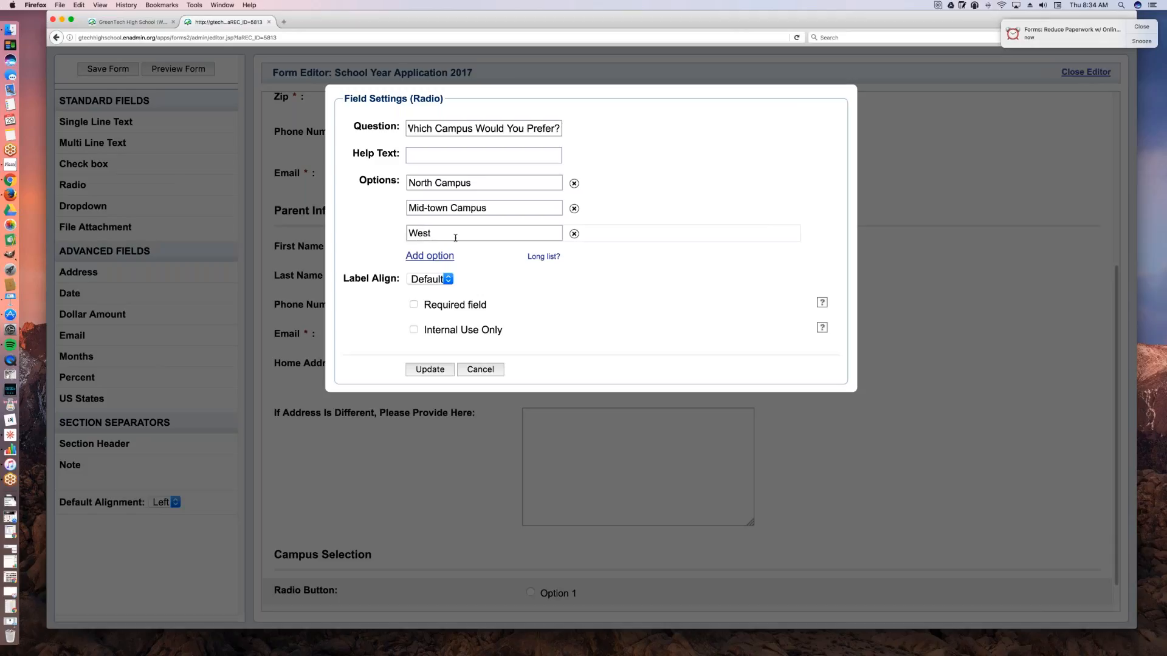
text(side Campus)
click(432, 255)
text(South Campus)
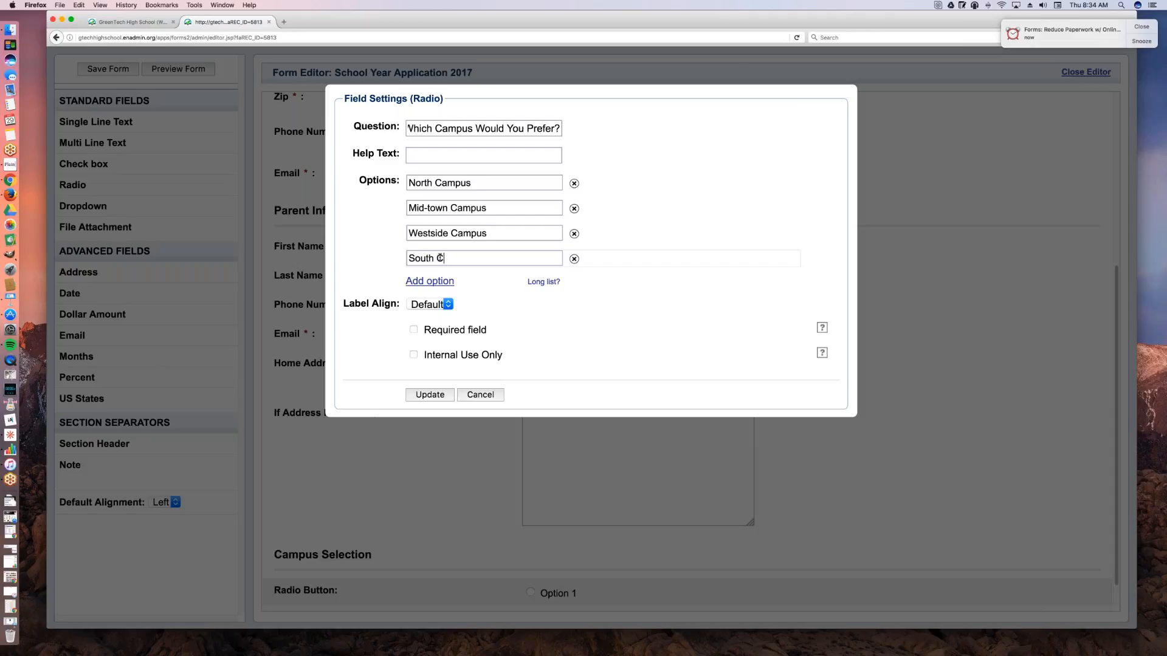
click(414, 330)
click(433, 394)
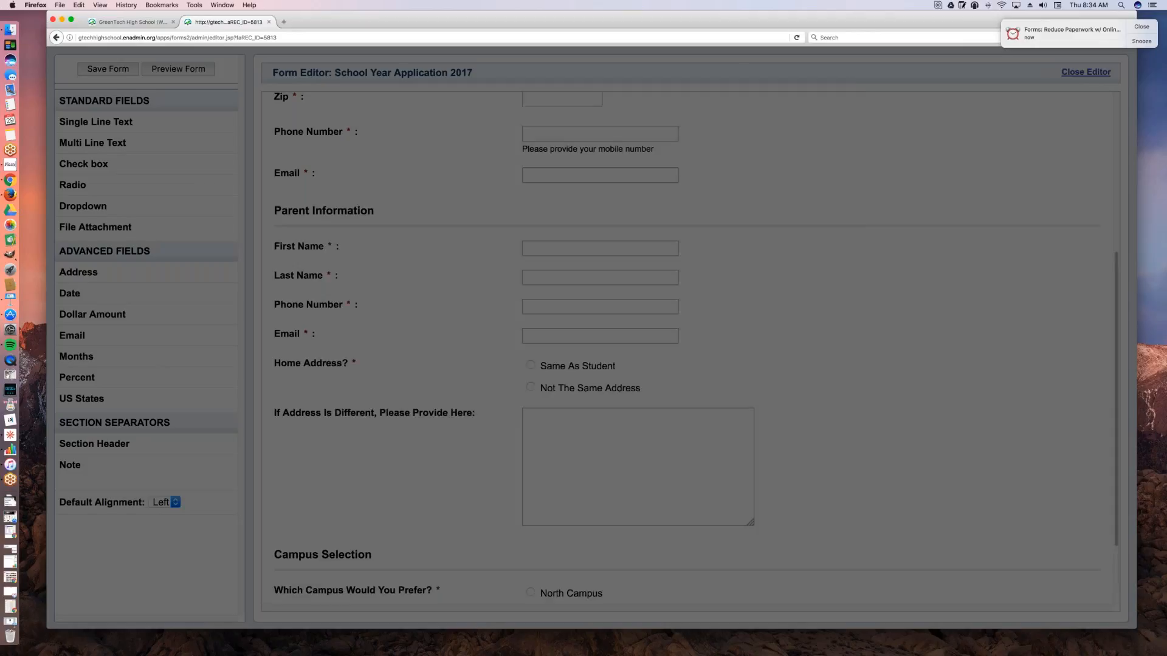
Step: Add a check box field below the campus question and enter Preference on class schedule? as its question
scroll(468, 419, down, 3)
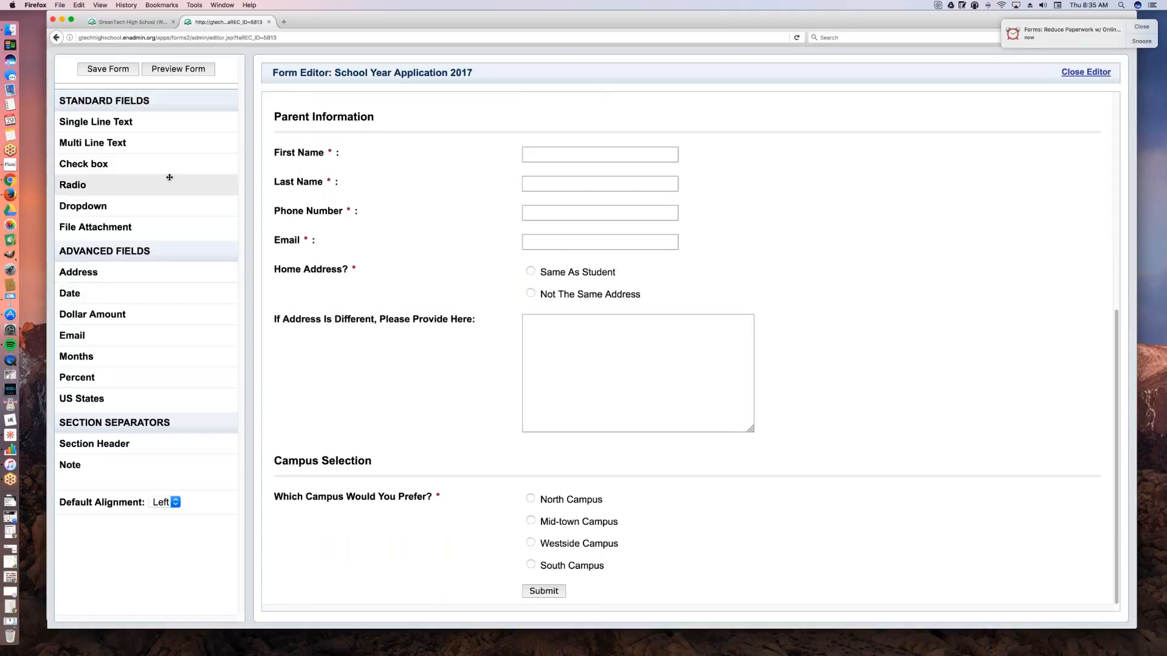
drag(84, 165, 401, 593)
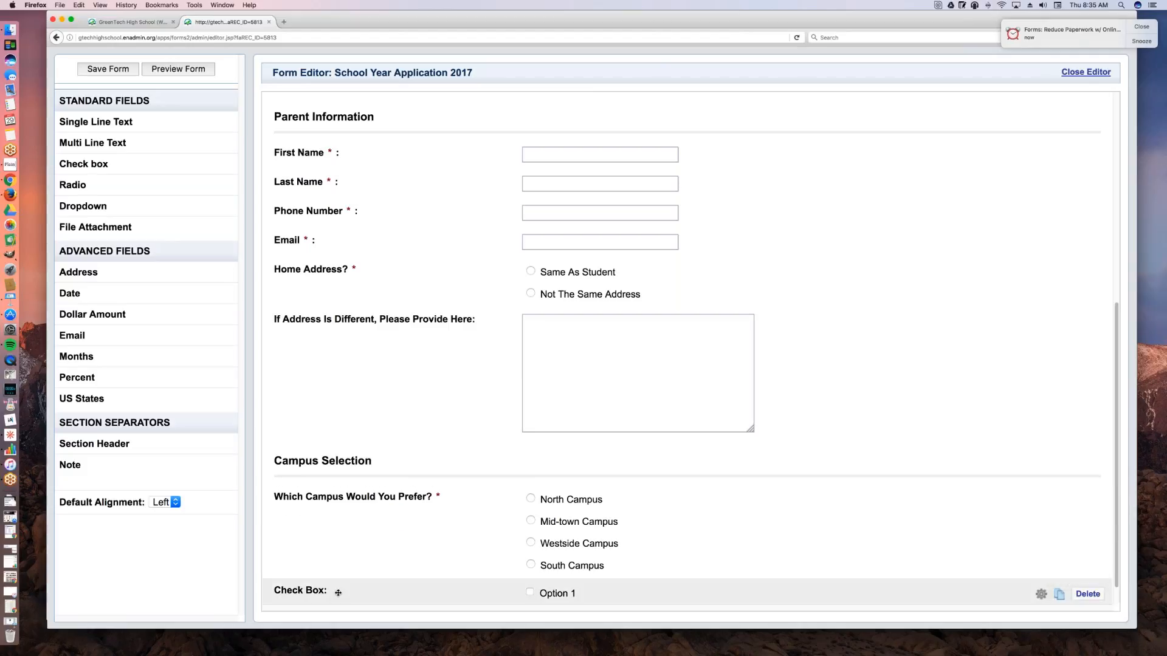
text(Please Provide)
key(BackSpace)
key(BackSpace)
key(BackSpace)
key(BackSpace)
key(BackSpace)
key(BackSpace)
key(BackSpace)
key(BackSpace)
key(BackSpace)
key(BackSpace)
key(BackSpace)
key(BackSpace)
key(BackSpace)
text(reference on class)
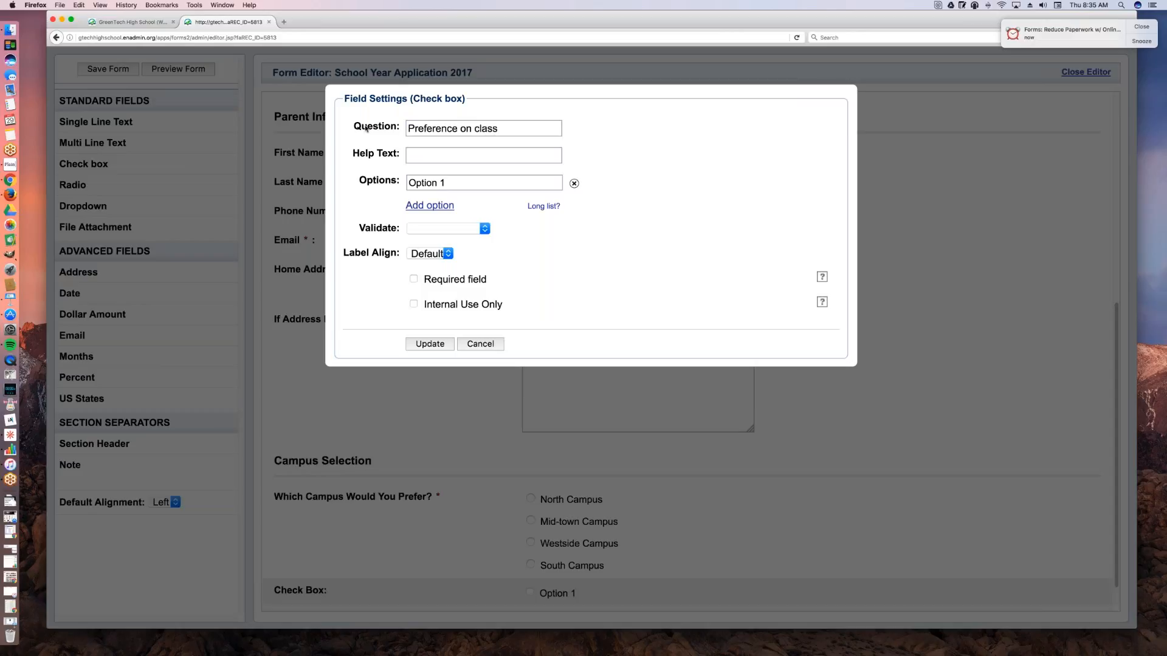
key(BackSpace)
text(schedule?)
Step: Set the class schedule field's help text to Please select all that apply
key(Tab)
text(Please le)
key(BackSpace)
key(BackSpace)
text(select all that apply)
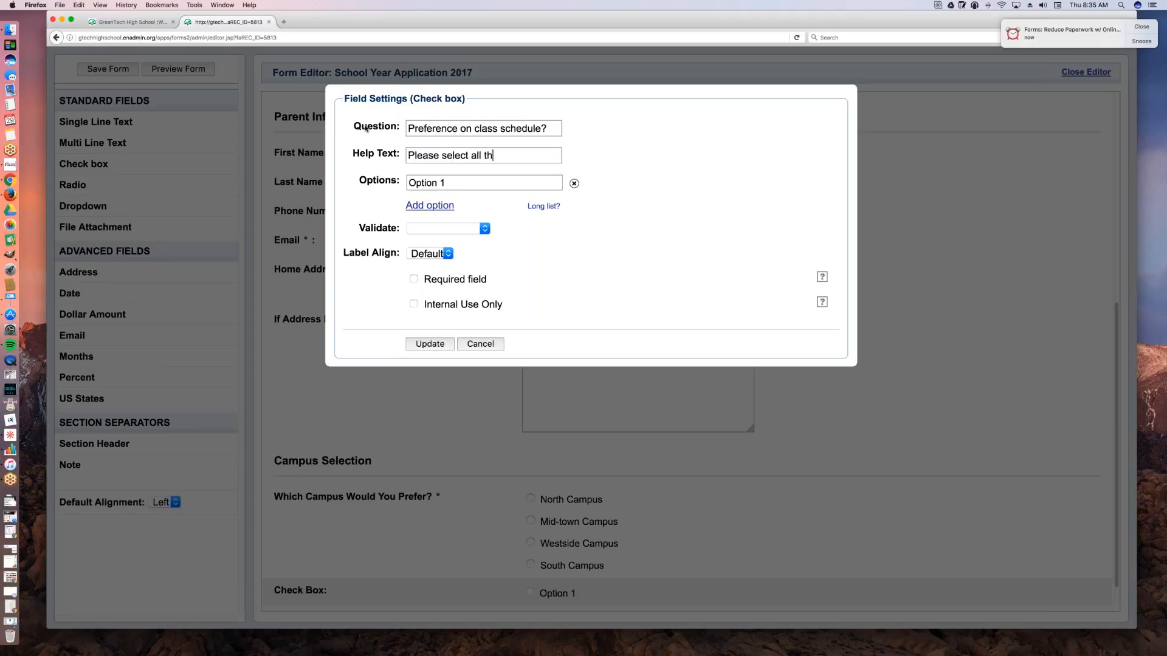
Step: Name the class schedule field's first two options Morning Classes and Afternoon Classes
triple_click(452, 183)
text(Morning Classes)
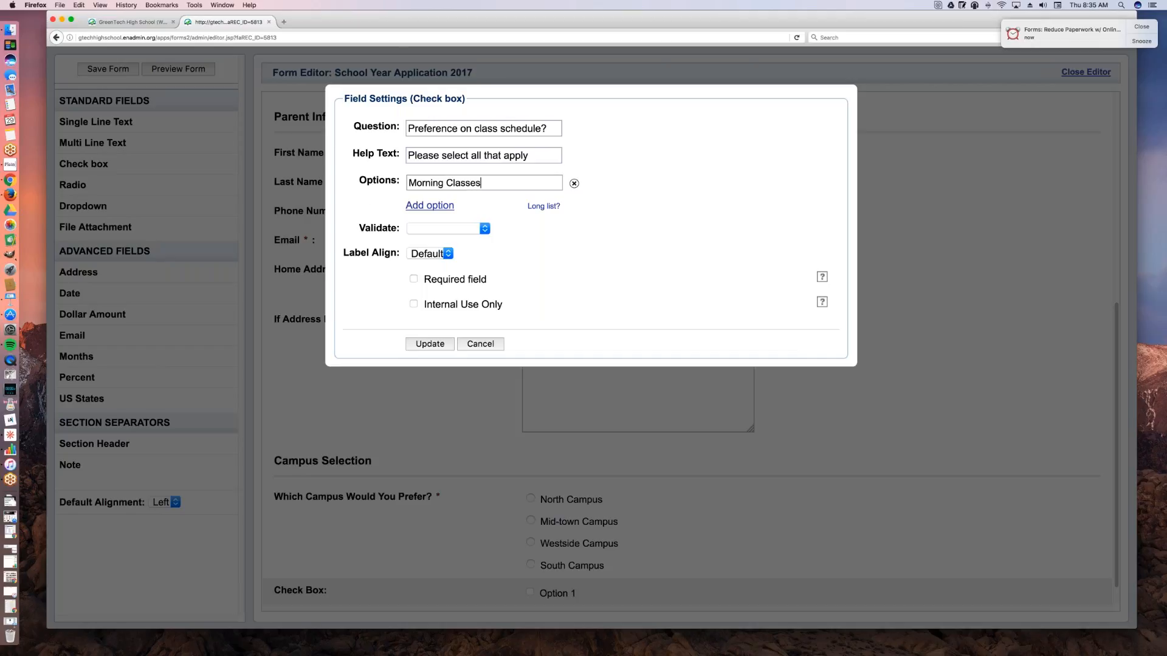
click(450, 206)
text(After)
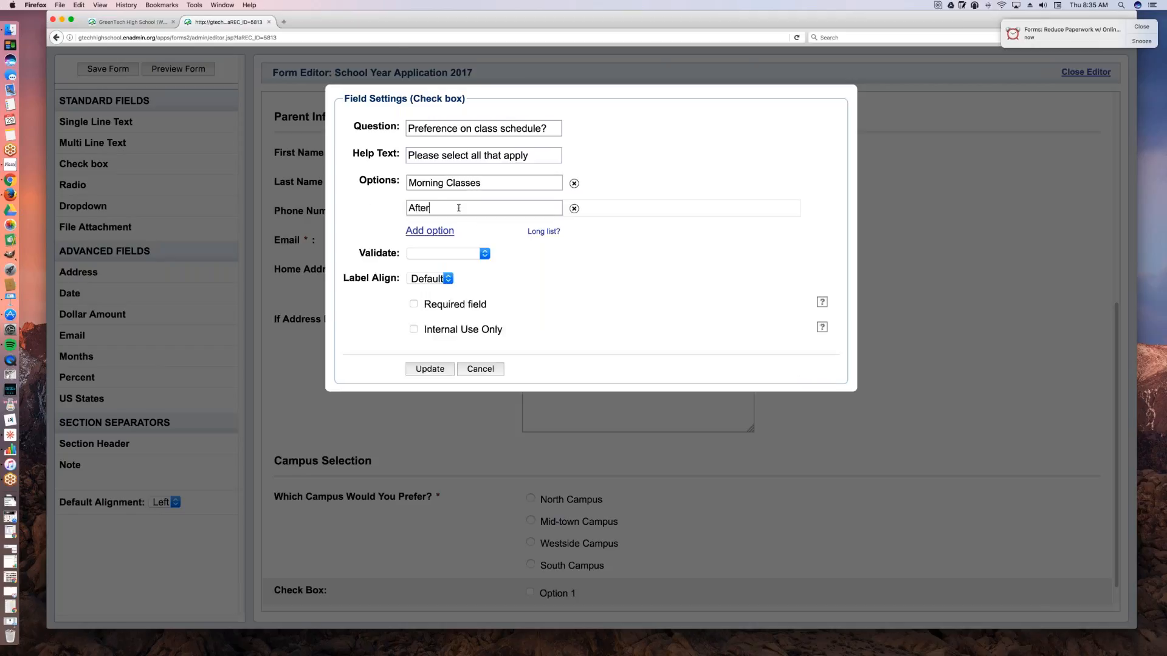
text(noon Classes)
Step: Add the options After School Classes and Weekend Classes, make the class schedule field required, and apply the settings
click(429, 231)
text(A)
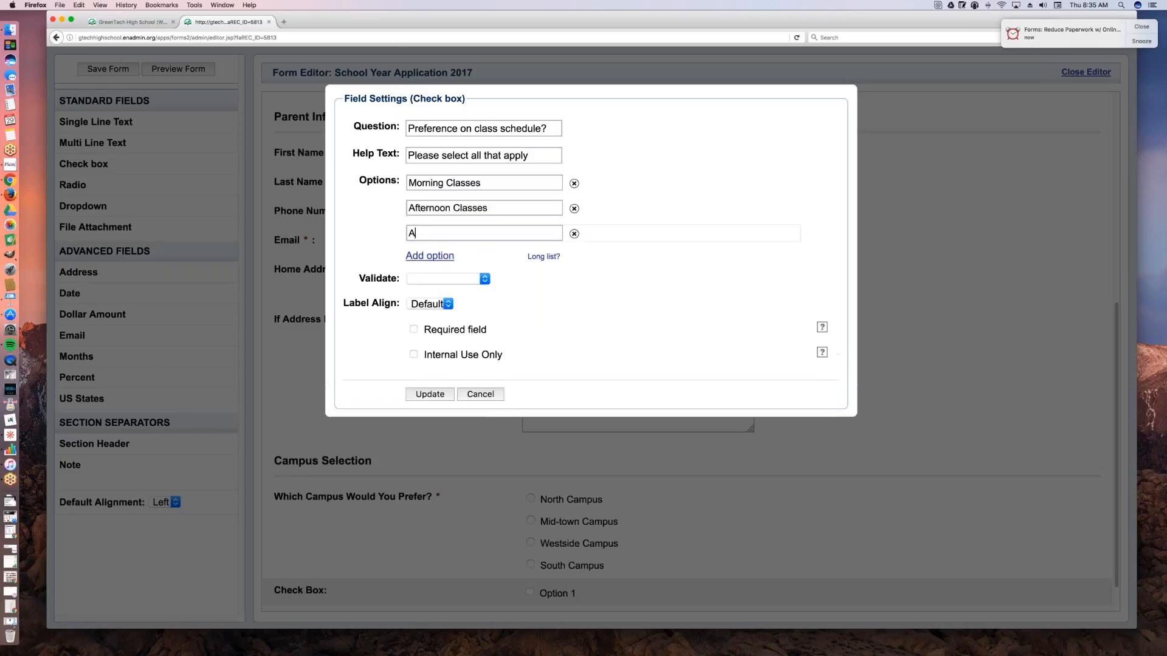
text(fter School Classes)
click(431, 256)
text(Weekend Classes)
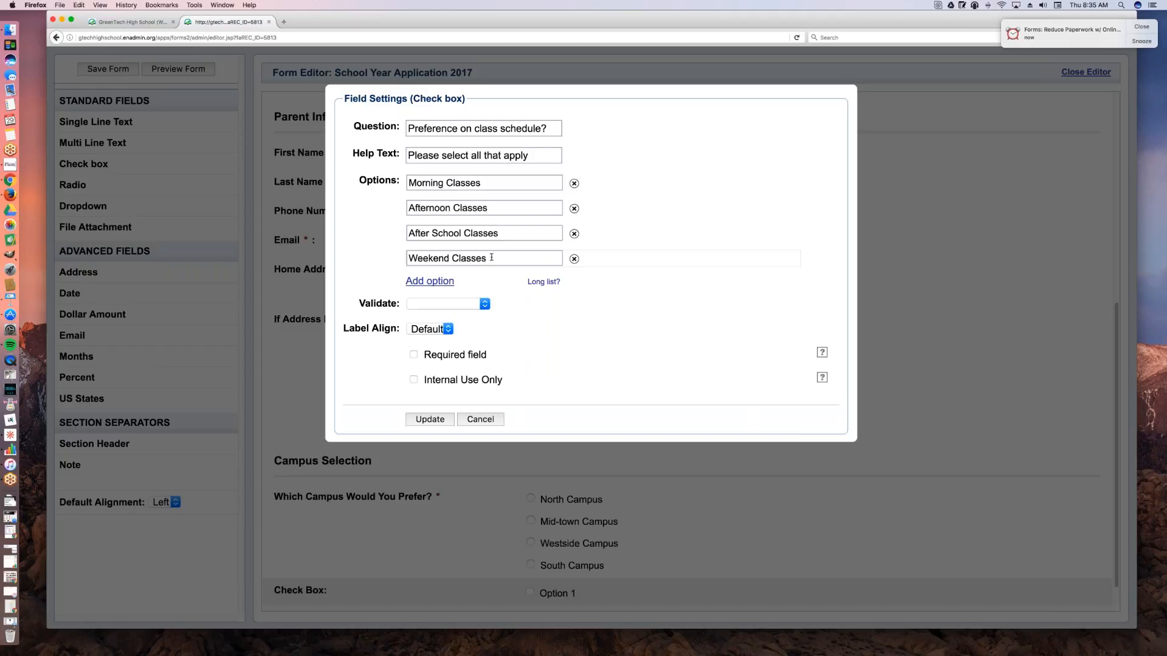
click(413, 355)
click(430, 420)
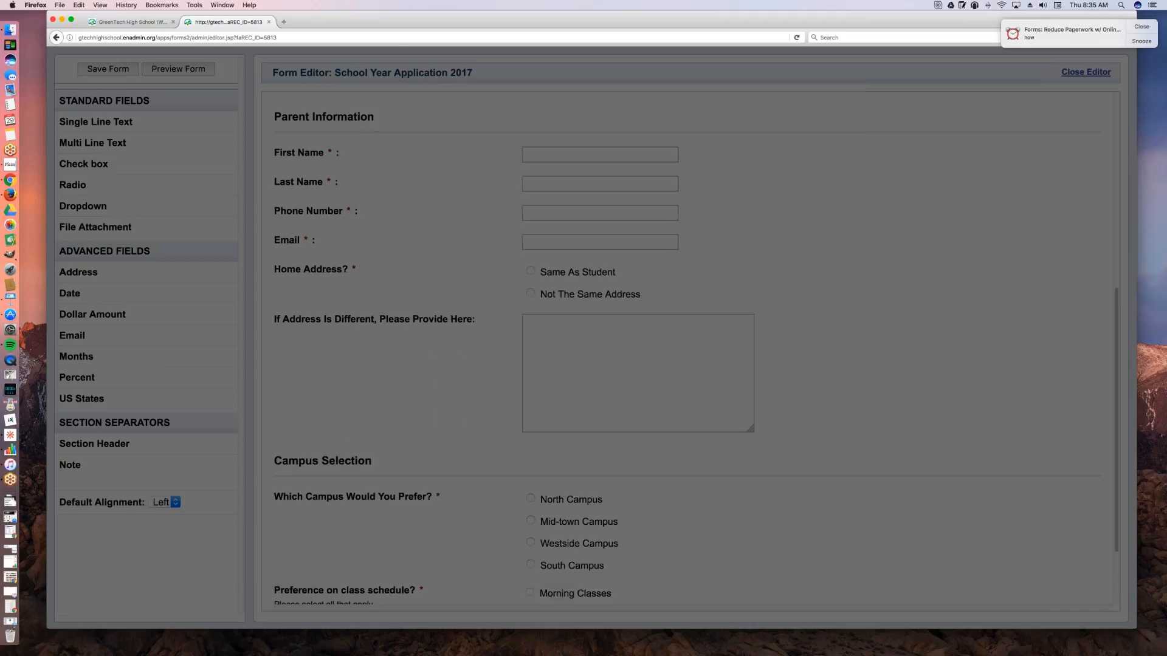
Step: Add a section header labelled Internal Use Only at the end of the form and mark it for internal use only
scroll(497, 448, down, 3)
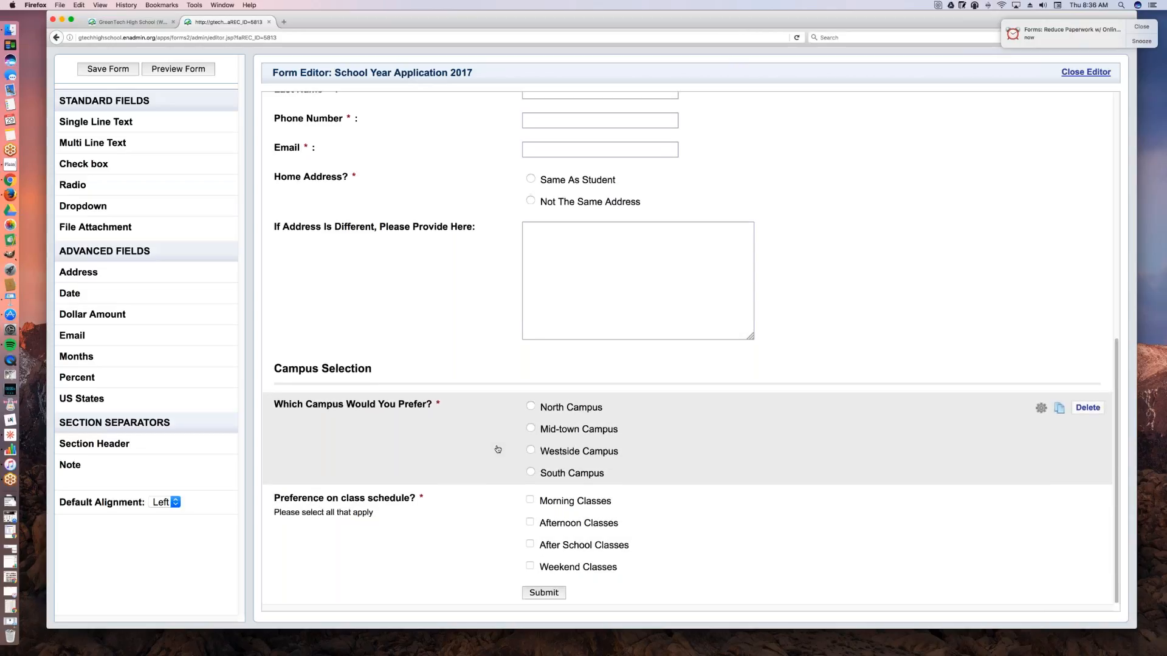
scroll(497, 449, up, 7)
scroll(497, 449, down, 2)
scroll(502, 399, down, 10)
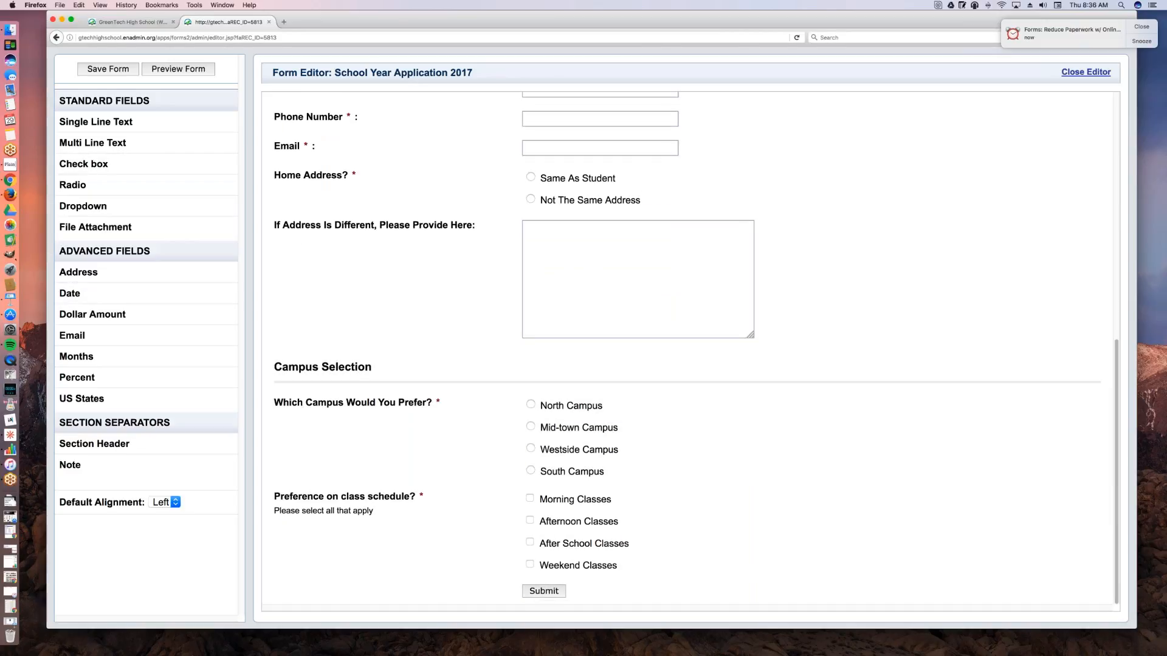
drag(95, 444, 364, 560)
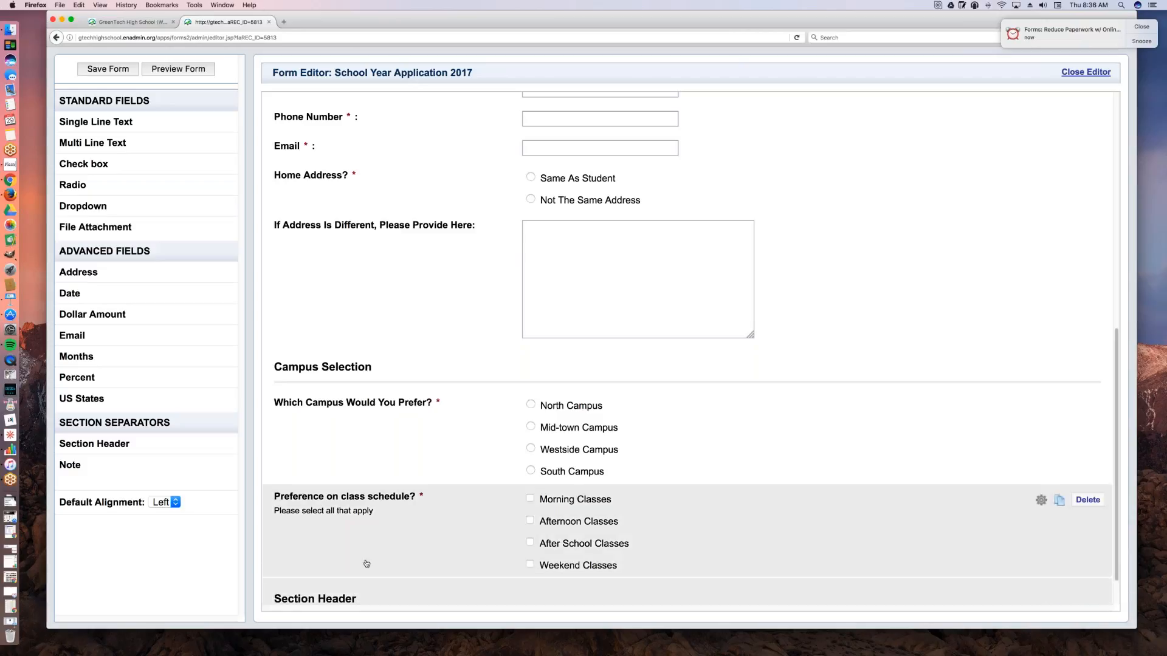
scroll(362, 561, down, 1)
click(363, 561)
key(super+a)
text(Intern)
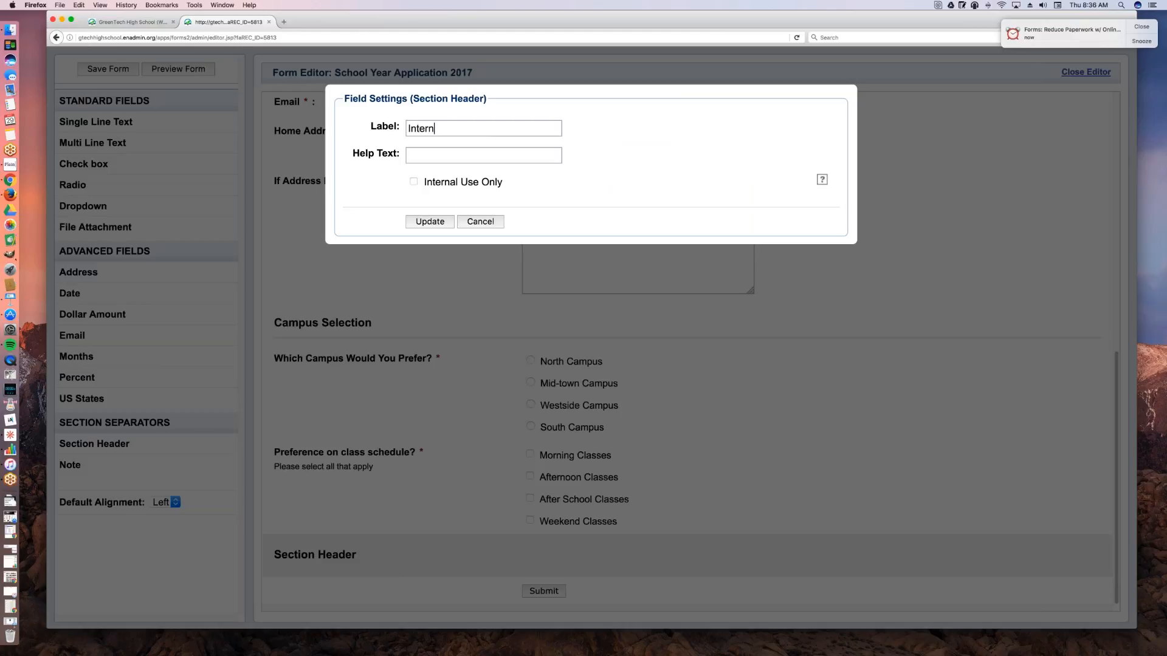
text(al Use Only)
click(414, 182)
click(439, 224)
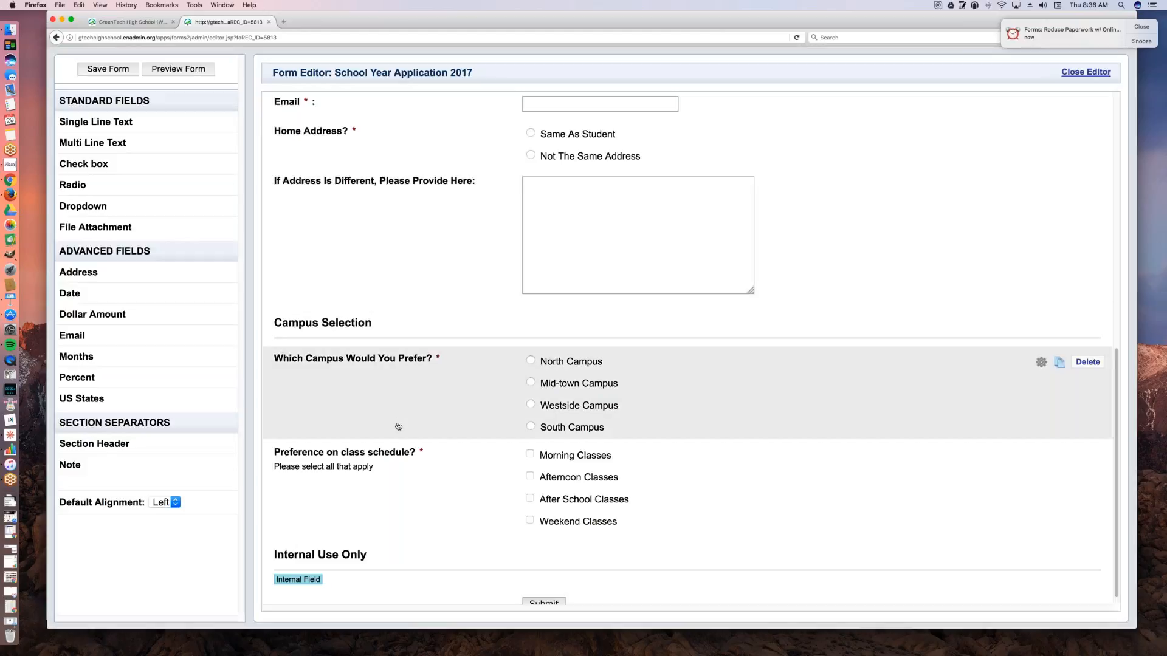
Step: Add a radio field under Internal Use Only and enter Status of Application? as its question
scroll(396, 433, down, 1)
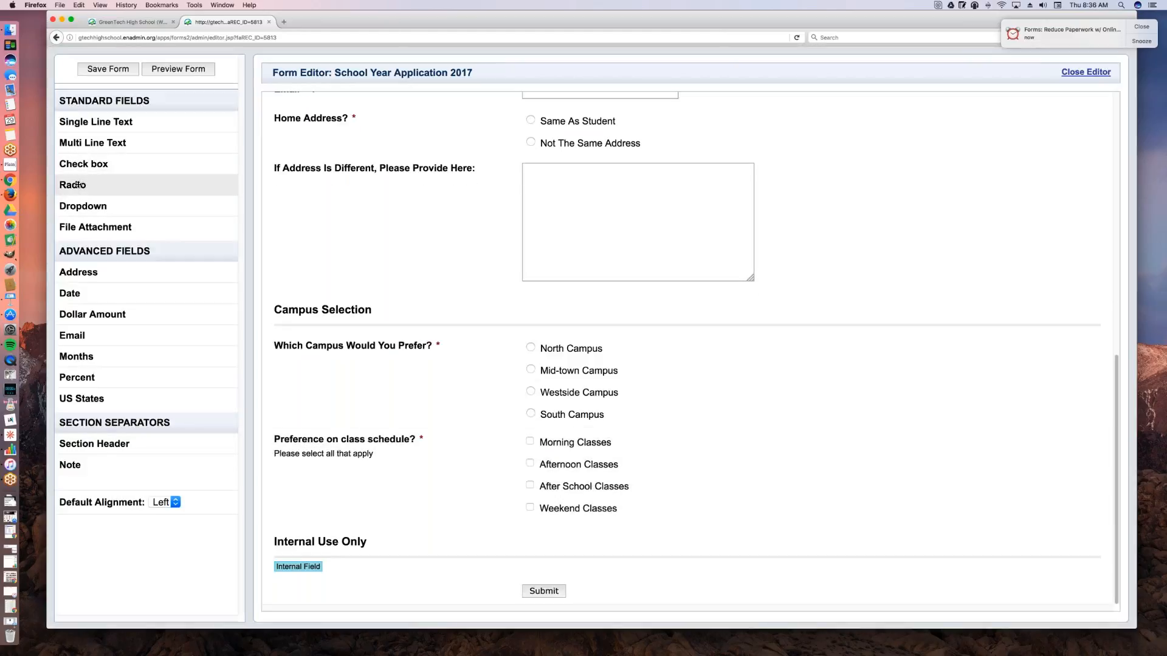
drag(78, 184, 359, 592)
scroll(434, 525, down, 1)
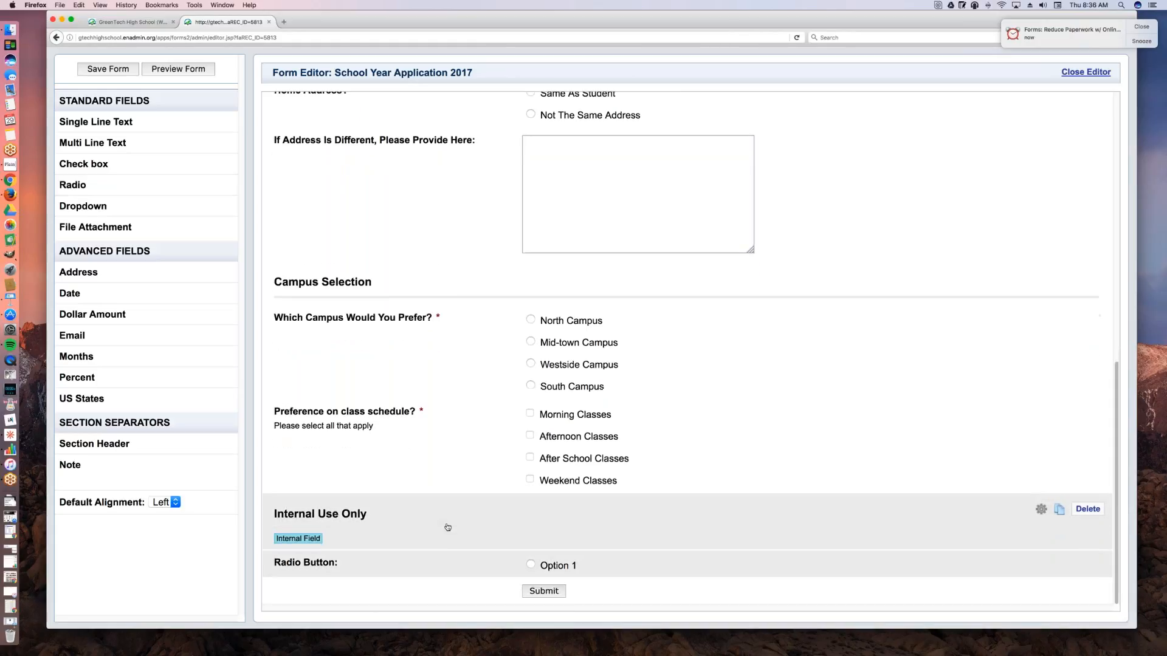
click(418, 563)
key(super+a)
text(Status of Applicatiop)
key(BackSpace)
text(n?)
Step: Name the application status field's first two options Accepted and Needs Further Review
key(Tab)
key(Tab)
text(Accepted)
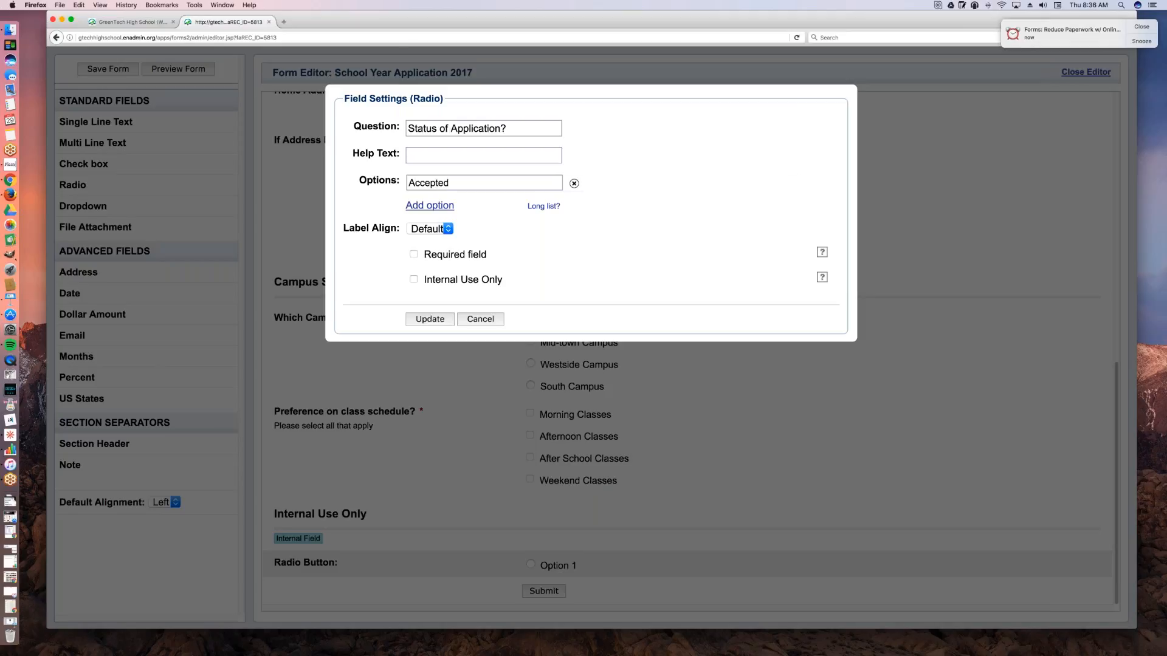
click(438, 206)
text(Nee)
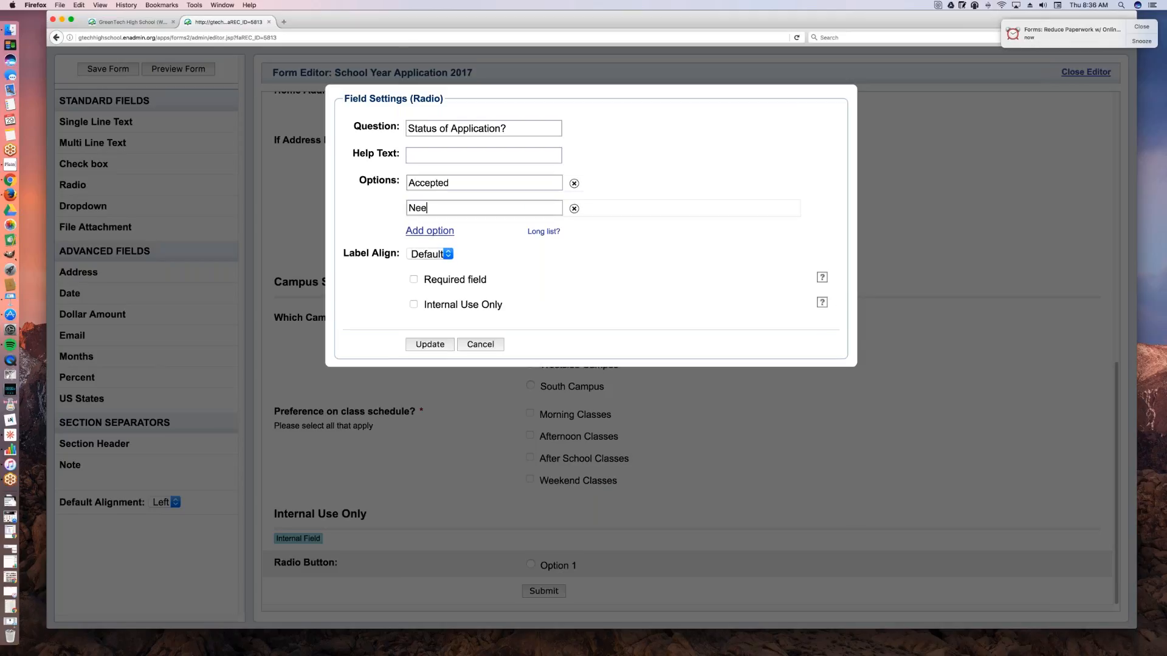
text(ds Further Review)
Step: Add the option Not Approved, make the status field required and internal use only, and apply the settings
key(Return)
text(Not )
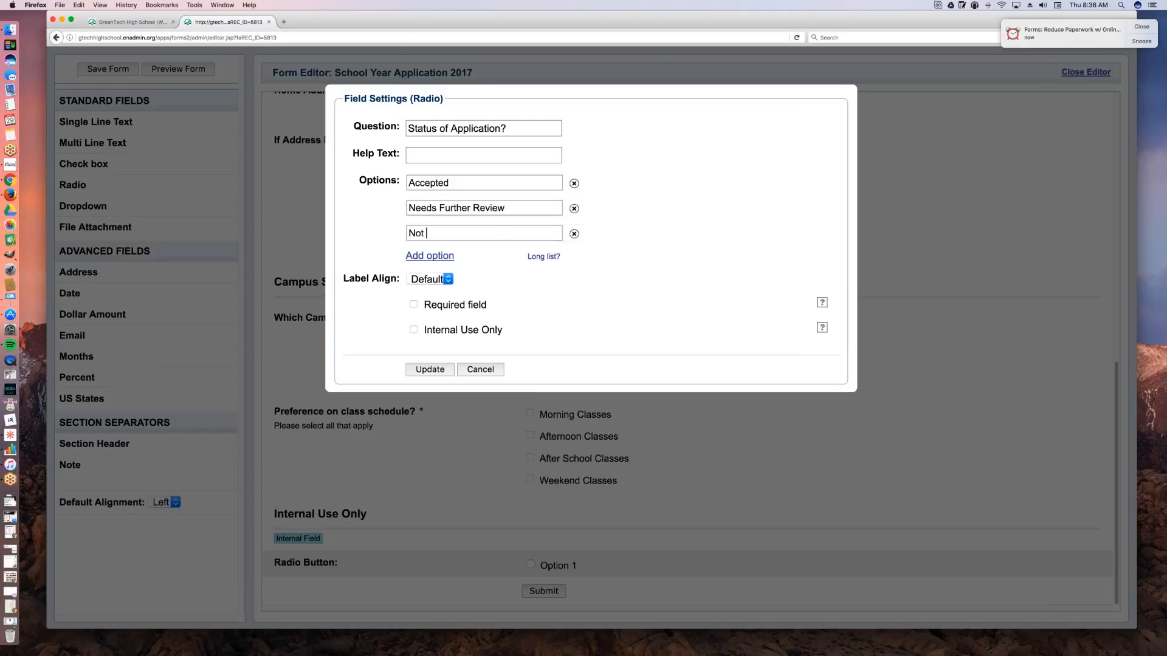
text(Approved)
click(413, 305)
click(413, 330)
click(432, 372)
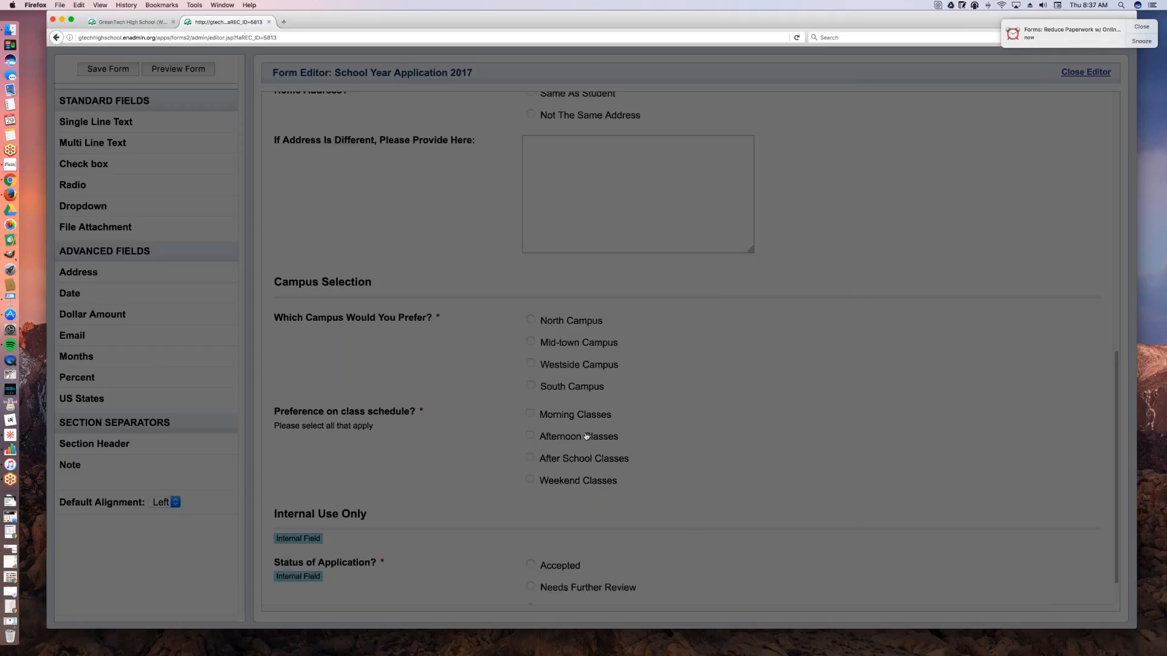
scroll(668, 528, down, 1)
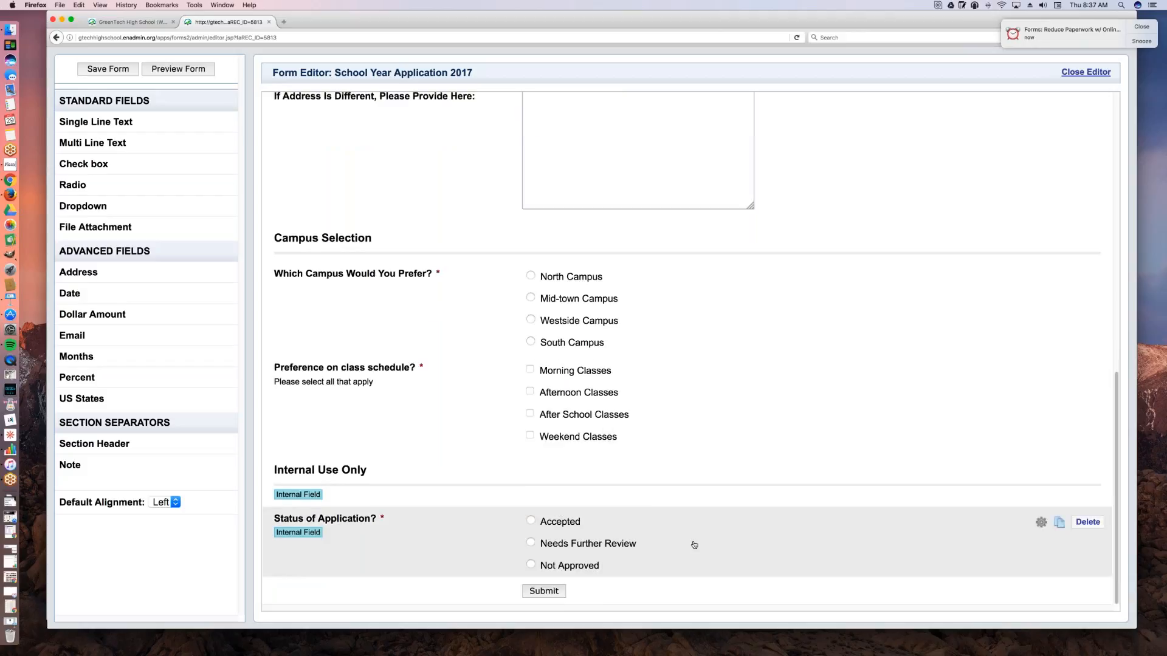
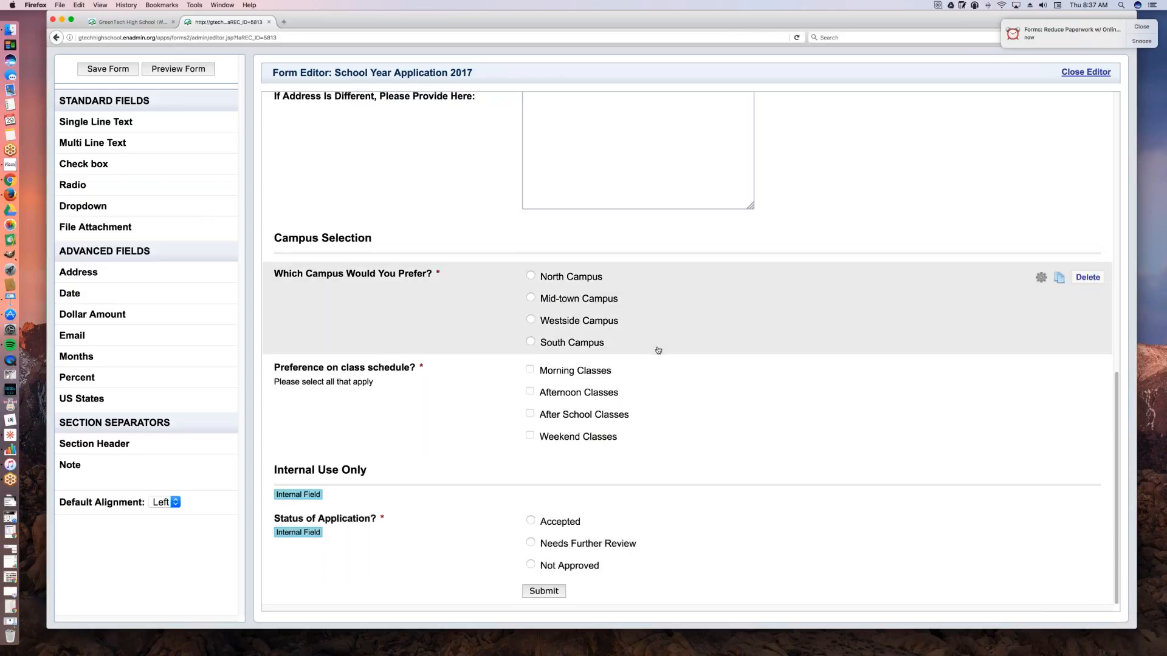
Step: Insert a note above the Date field and begin its text with "We're accepting applications year round."
scroll(658, 350, up, 3)
scroll(654, 354, up, 12)
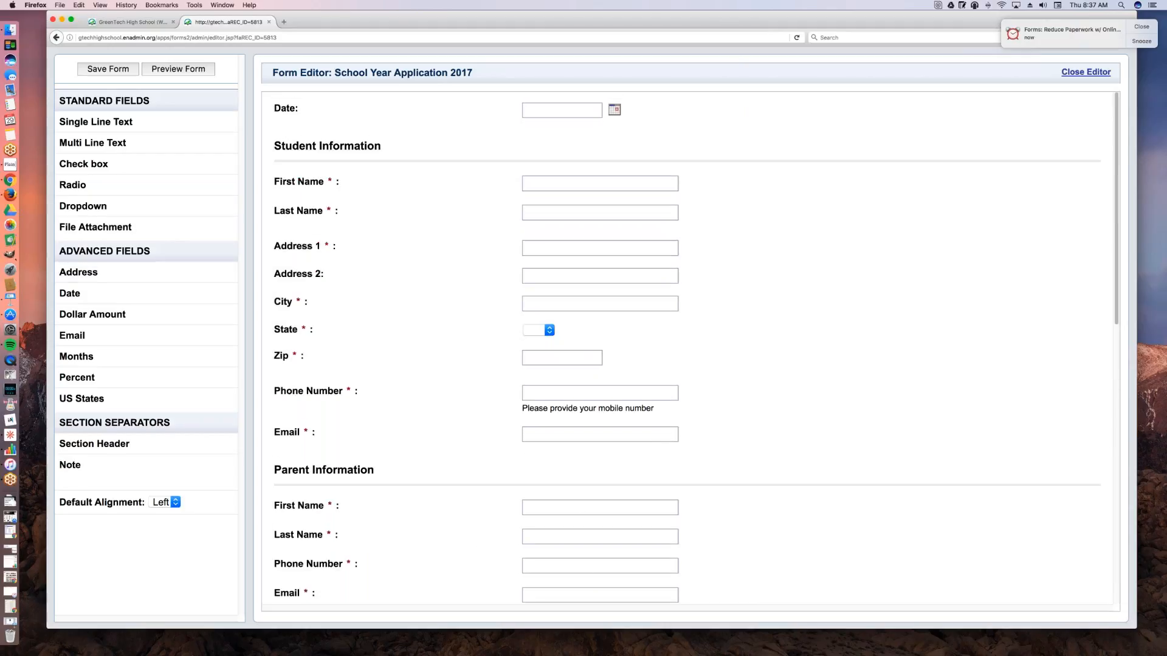
drag(79, 464, 325, 98)
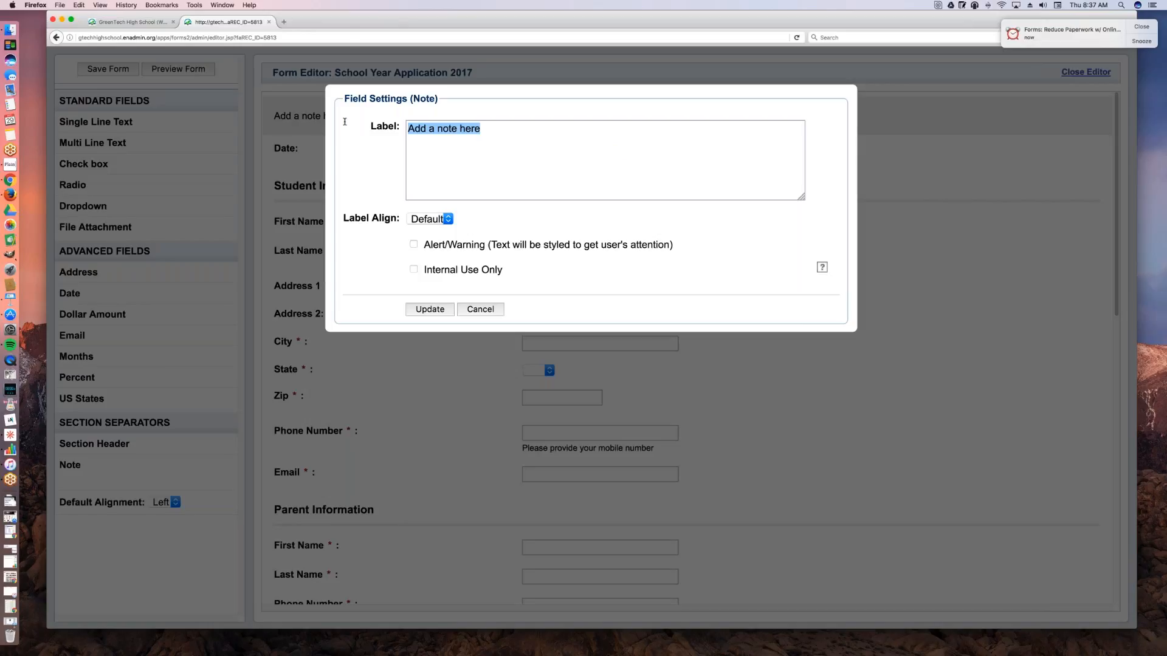
text(P)
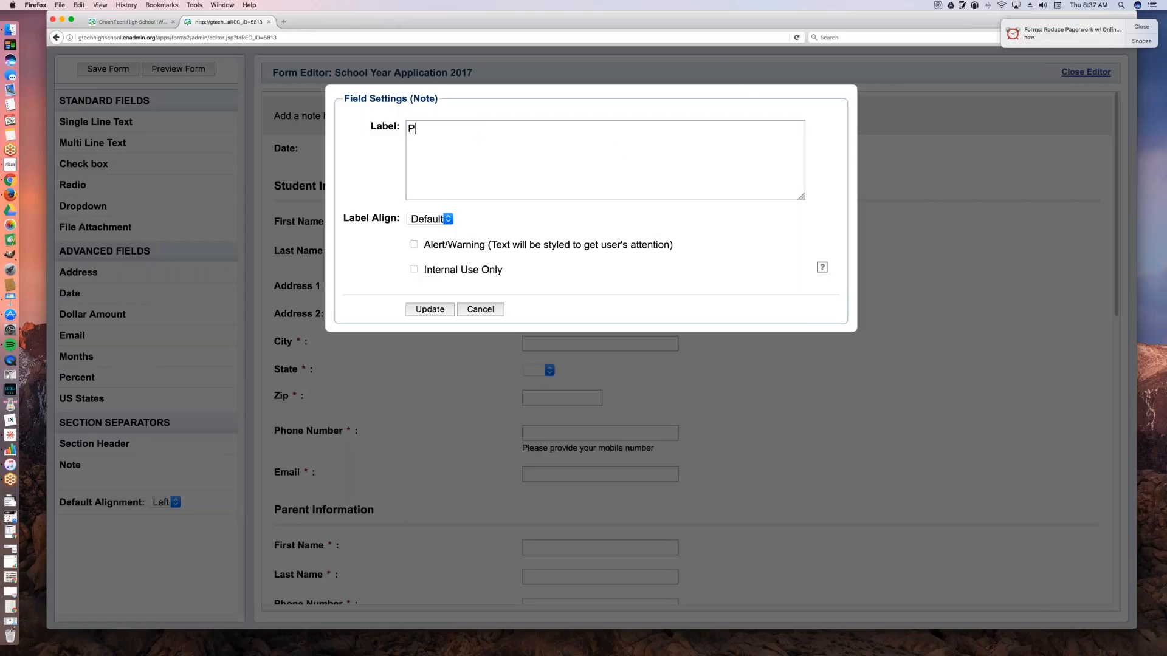
key(BackSpace)
text(We're accepting applications year round. PLea)
Step: Complete the note with "Please read carefully and double check your answers prior to submitting.", style it as an alert/warning, and apply it
key(BackSpace)
key(BackSpace)
key(BackSpace)
text(lease read and review)
key(BackSpace)
key(BackSpace)
key(BackSpace)
key(BackSpace)
key(BackSpace)
key(BackSpace)
key(BackSpace)
key(BackSpace)
key(BackSpace)
key(BackSpace)
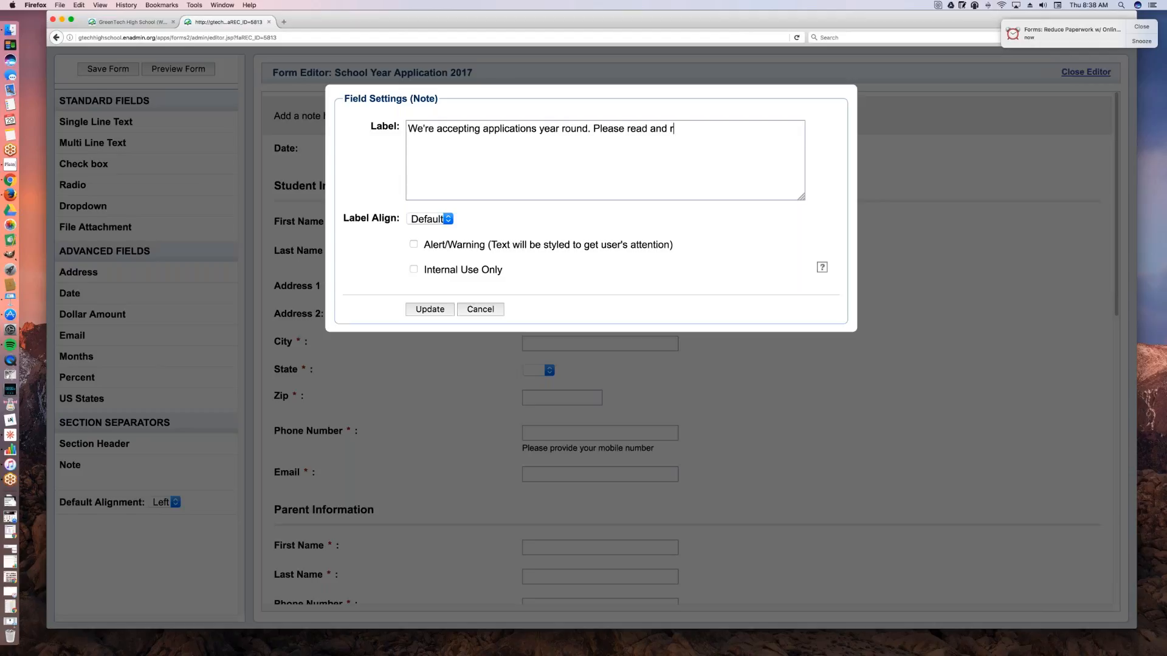
text(carefully and double check your answ)
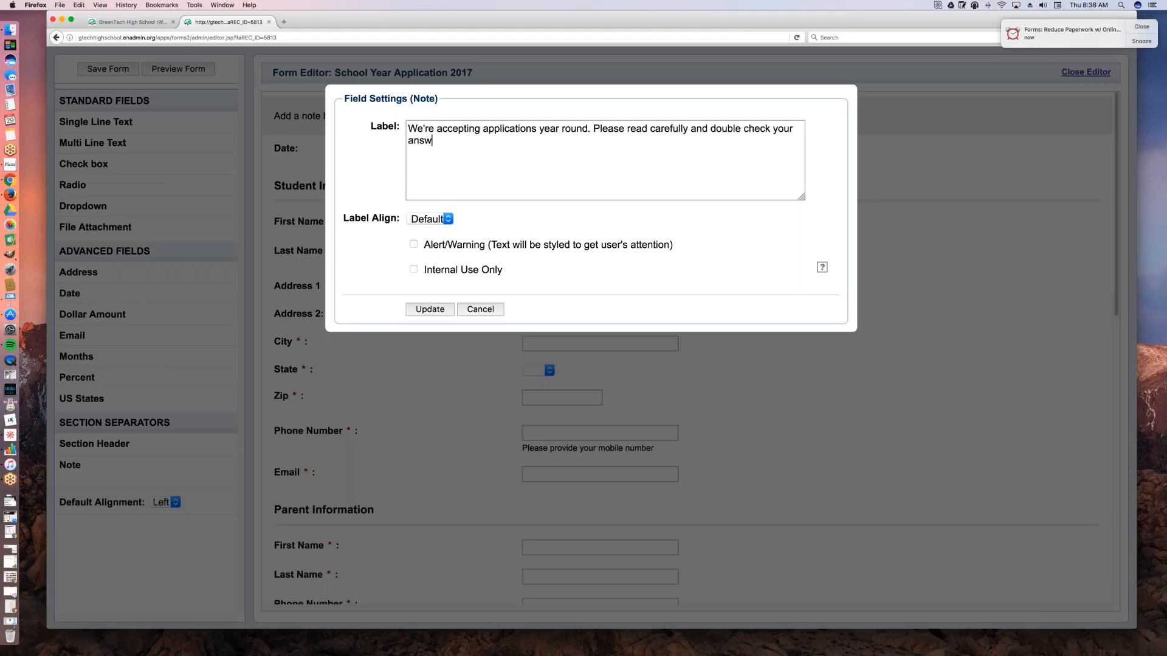
text(ers p[rior to submitting.)
click(414, 244)
click(427, 311)
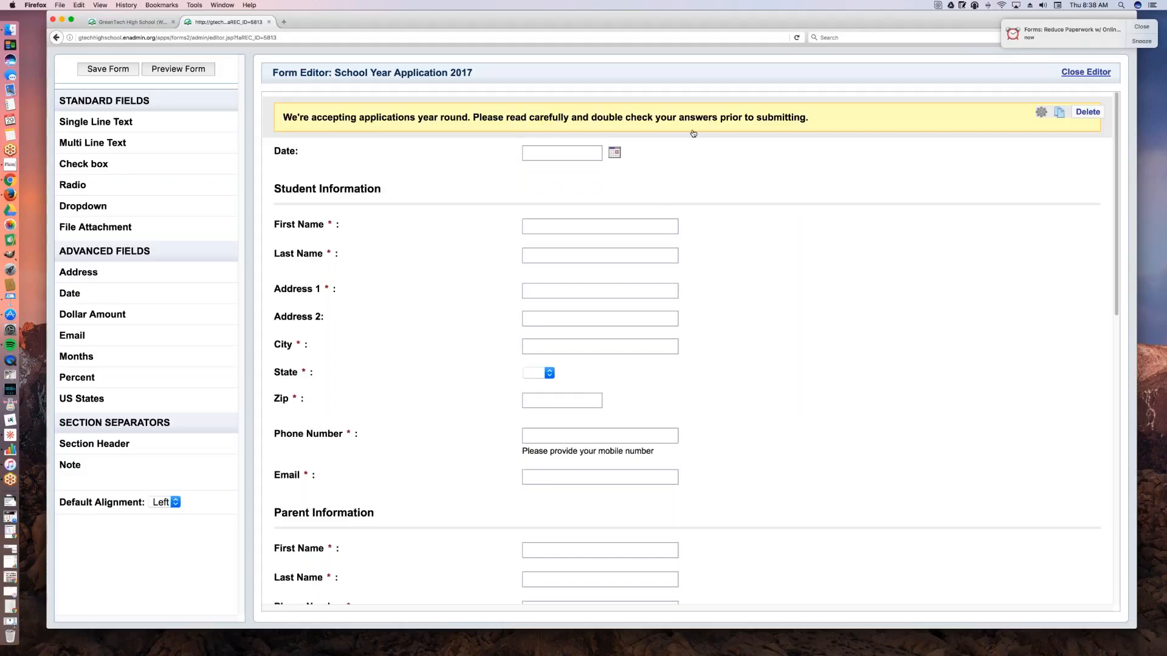
Step: Look over the form in the editor and preview it on the website, examining the description and the area below it
scroll(785, 274, down, 10)
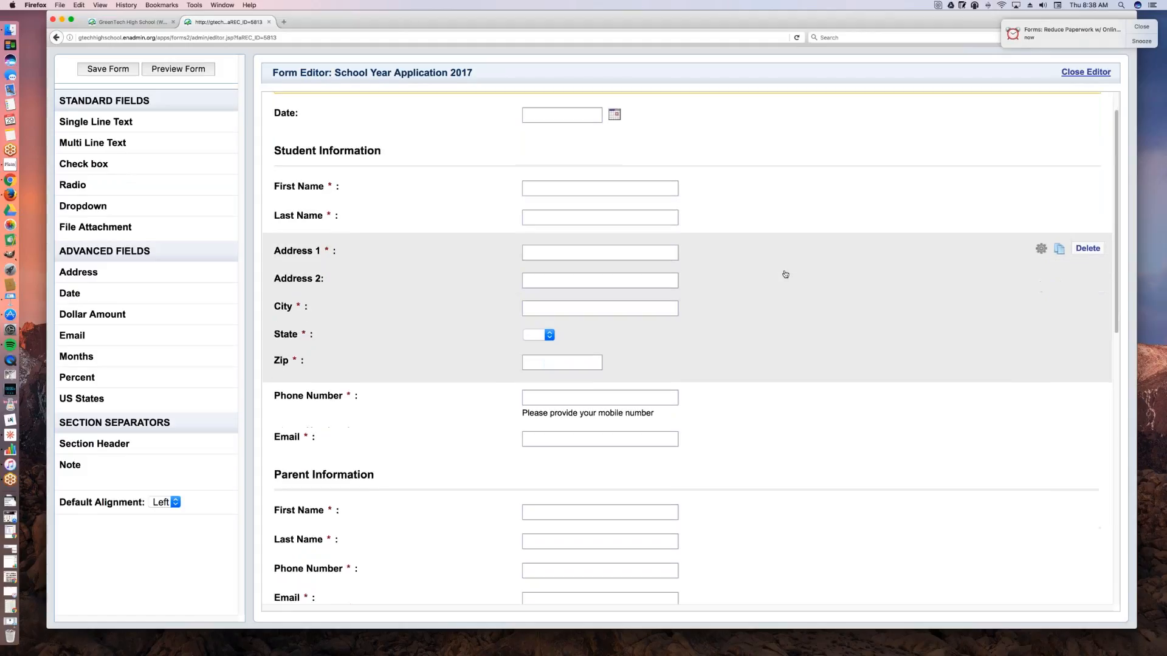
scroll(788, 281, down, 2)
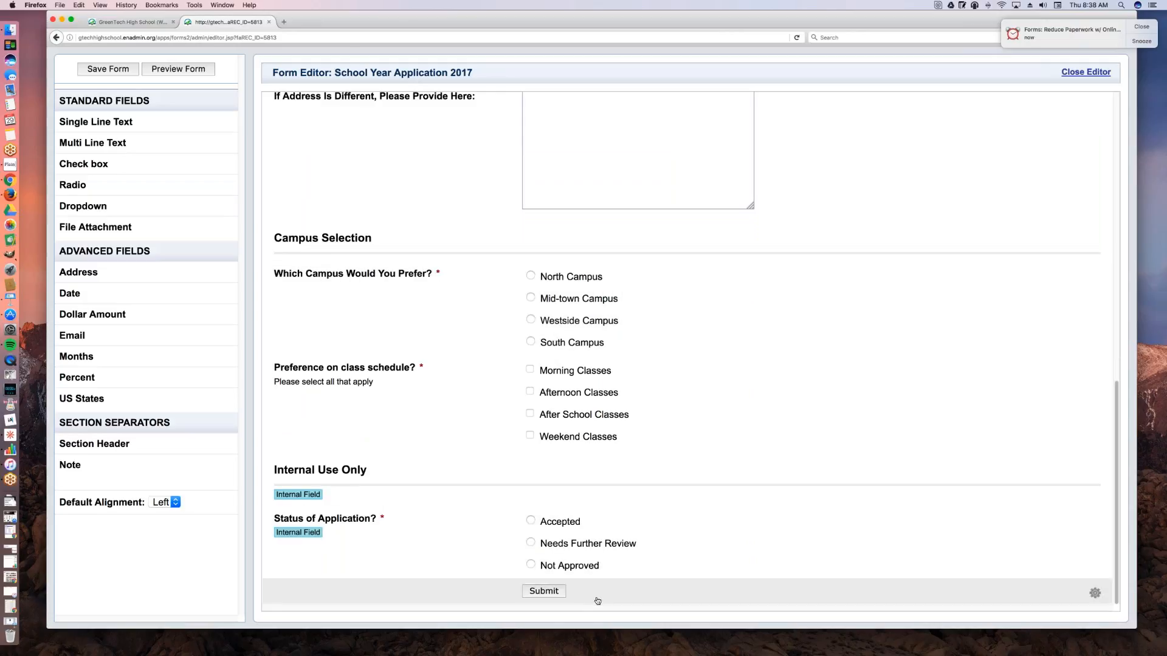
scroll(689, 551, up, 1)
scroll(693, 546, up, 10)
click(190, 69)
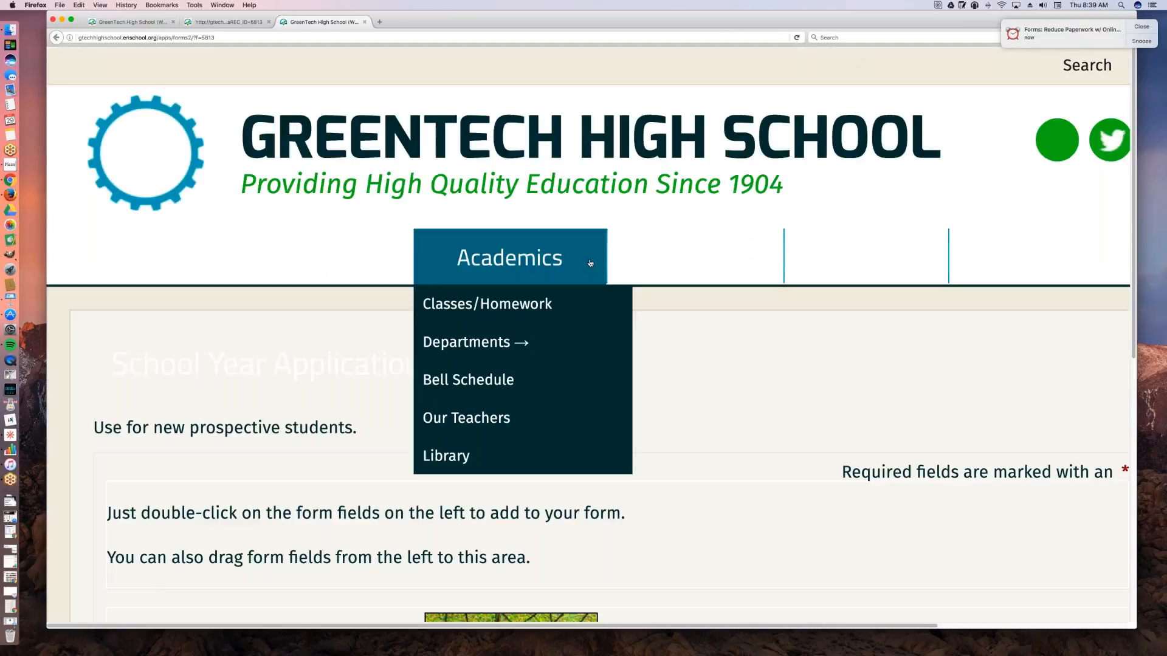
scroll(617, 283, down, 5)
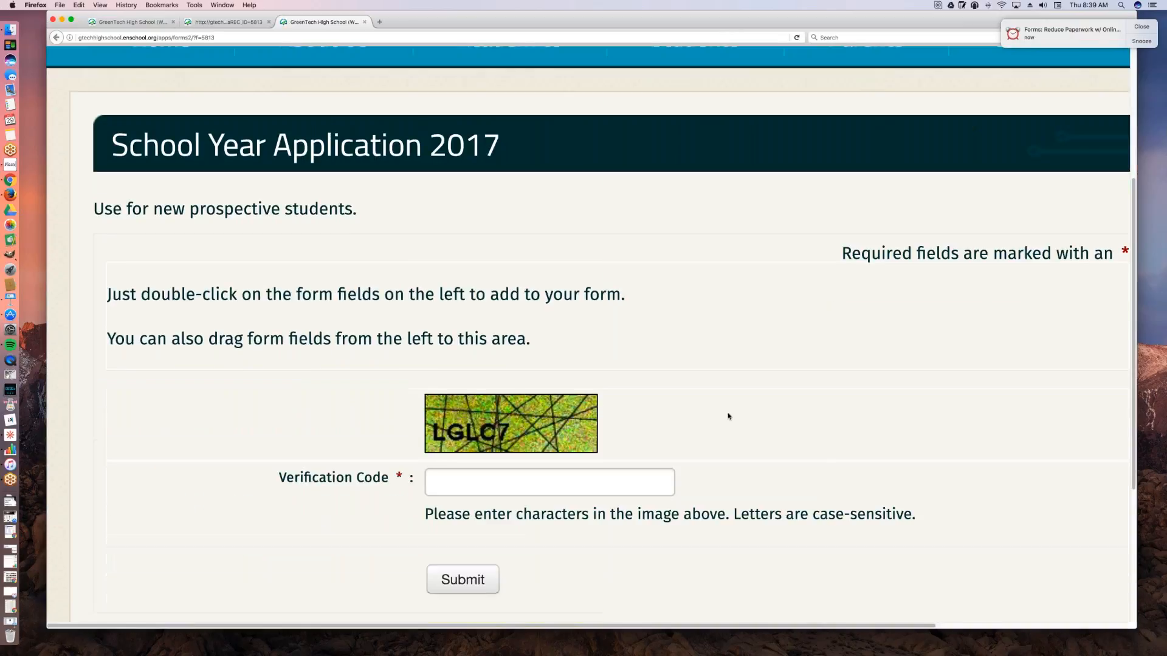
drag(366, 213, 73, 211)
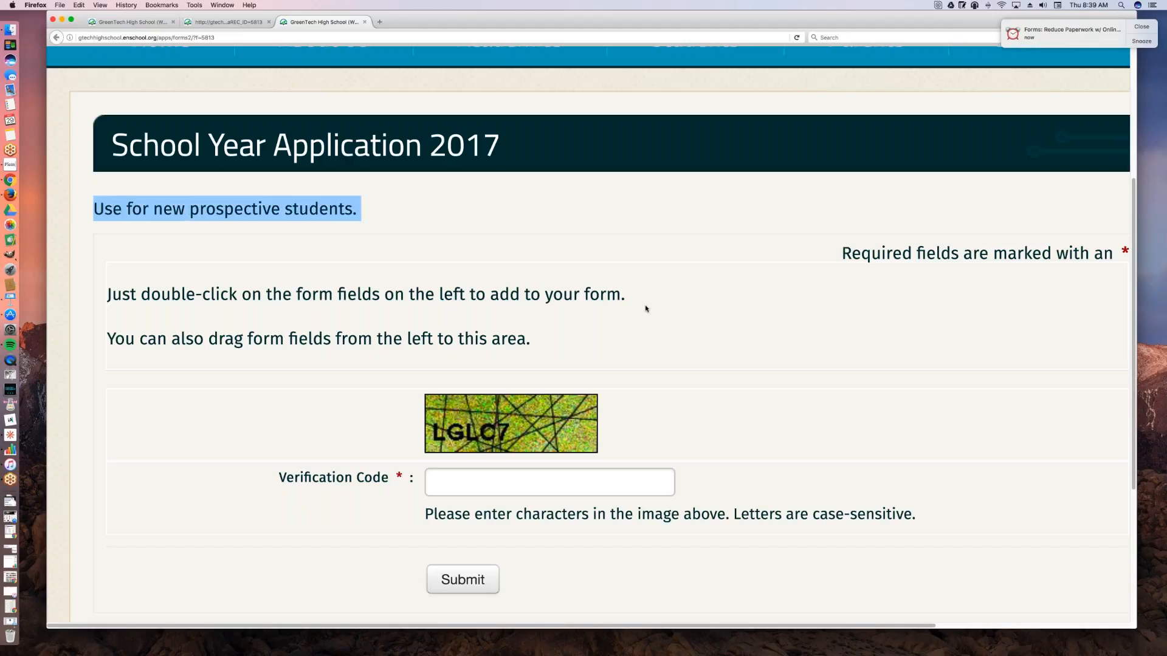
drag(625, 294, 217, 295)
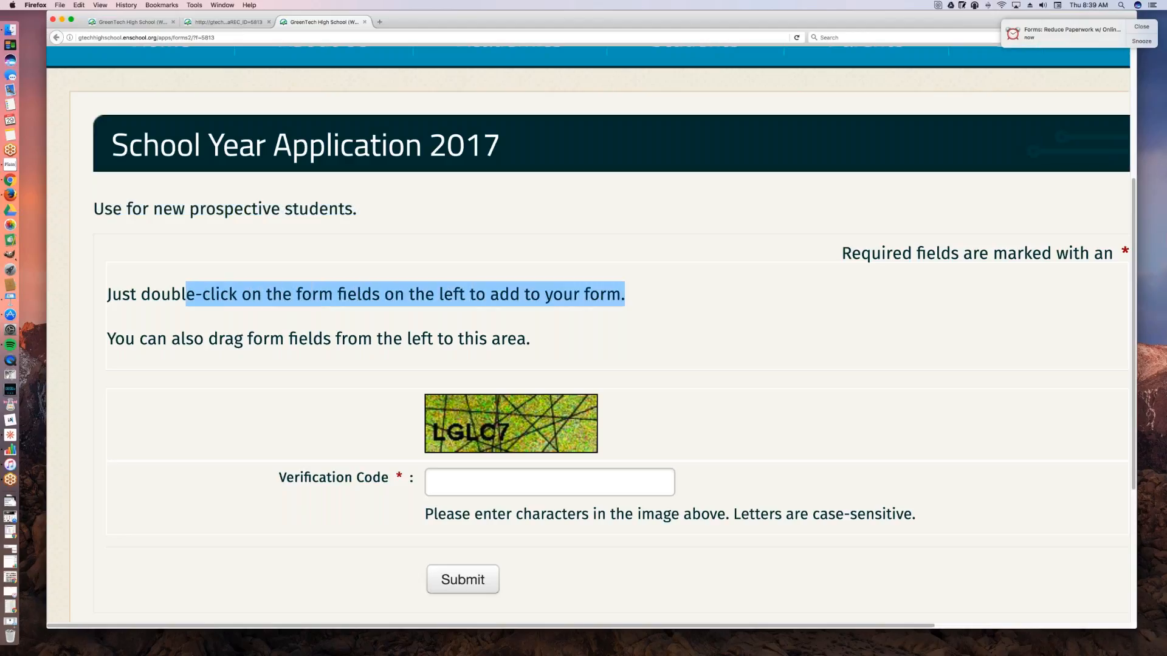
click(441, 314)
scroll(554, 332, down, 2)
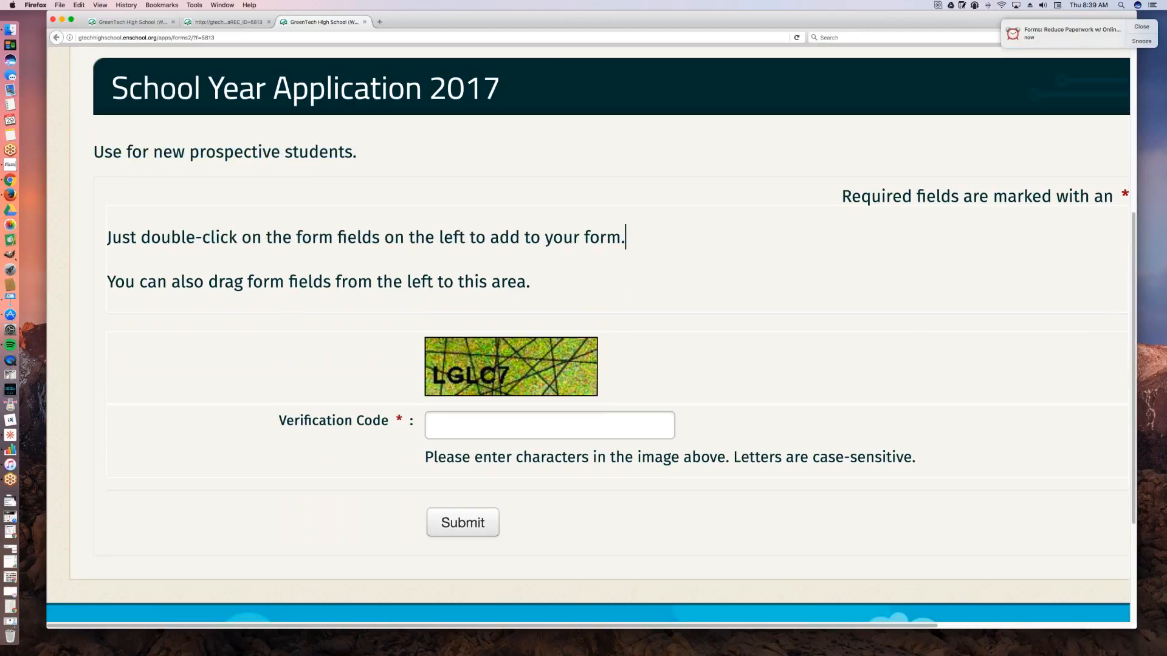
scroll(554, 332, down, 4)
scroll(554, 332, up, 12)
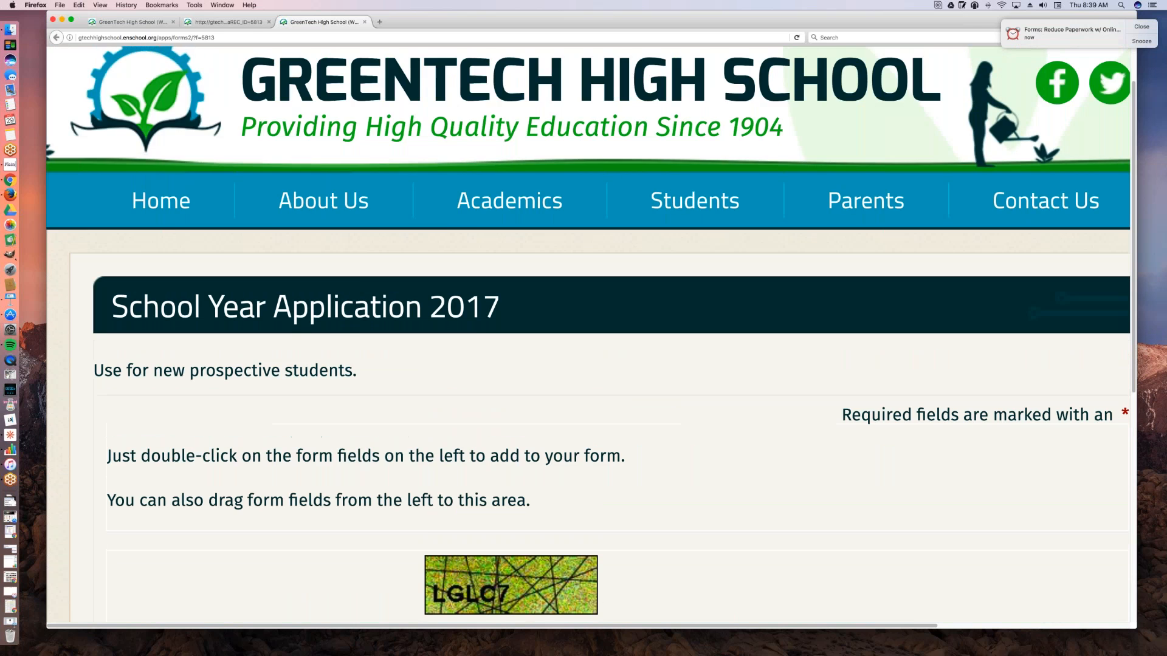
scroll(554, 332, down, 11)
scroll(555, 332, up, 5)
scroll(554, 332, up, 6)
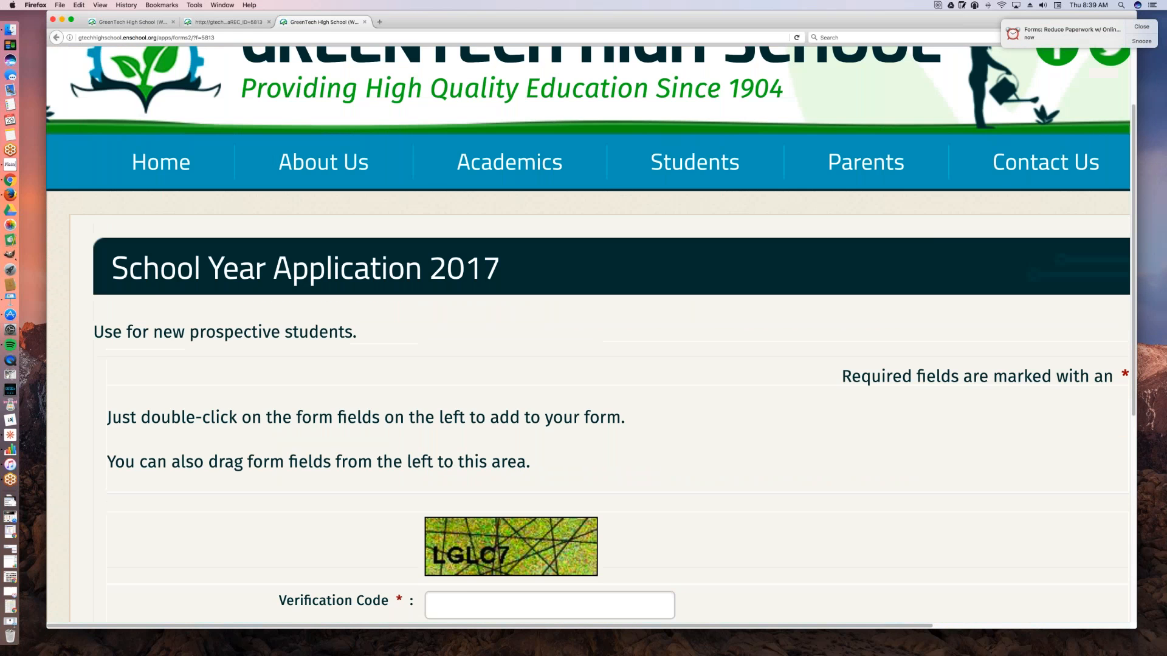
scroll(554, 332, down, 2)
Step: Save the form in the editor and preview it again, closing the duplicate preview page
click(237, 23)
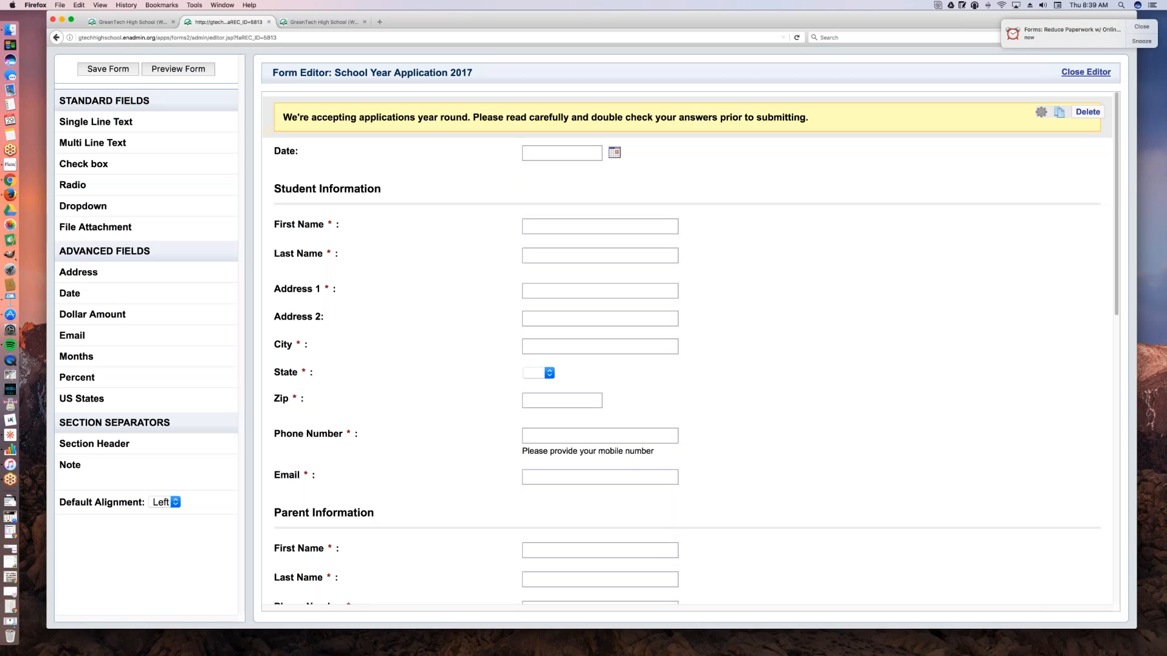
click(108, 68)
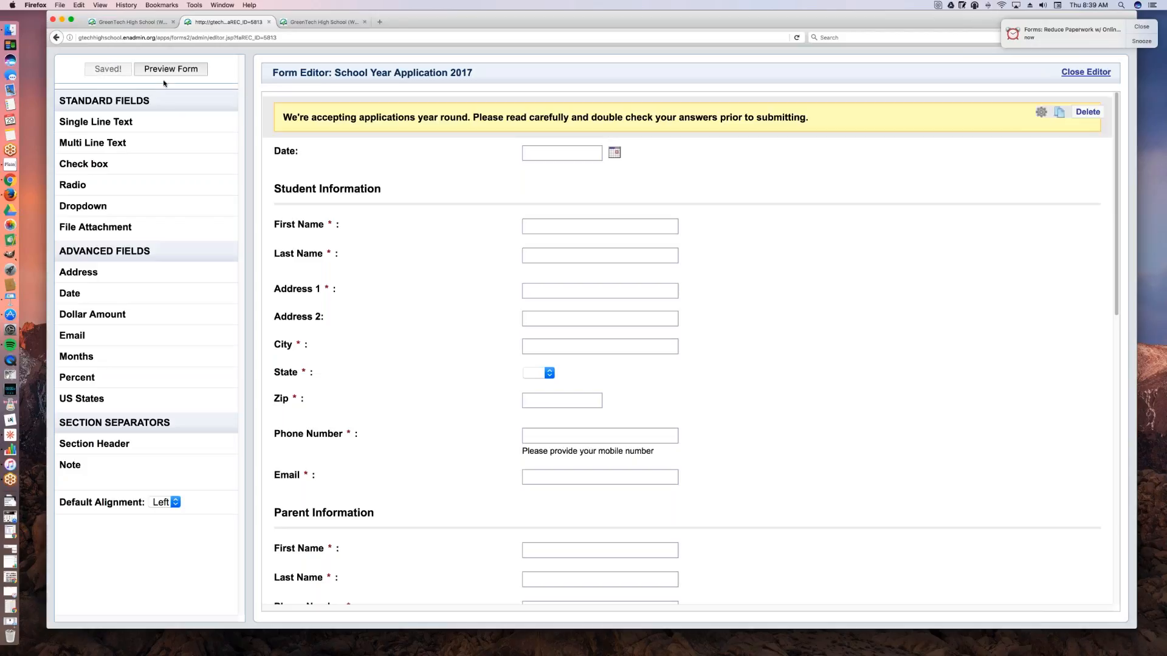
click(188, 71)
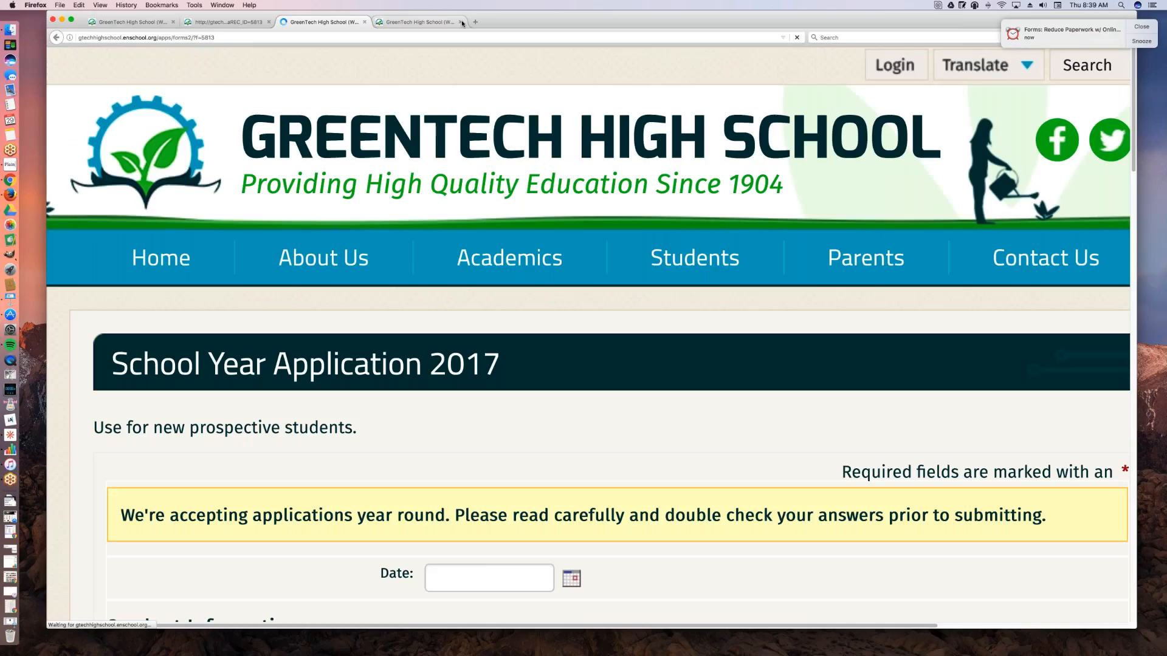
click(461, 23)
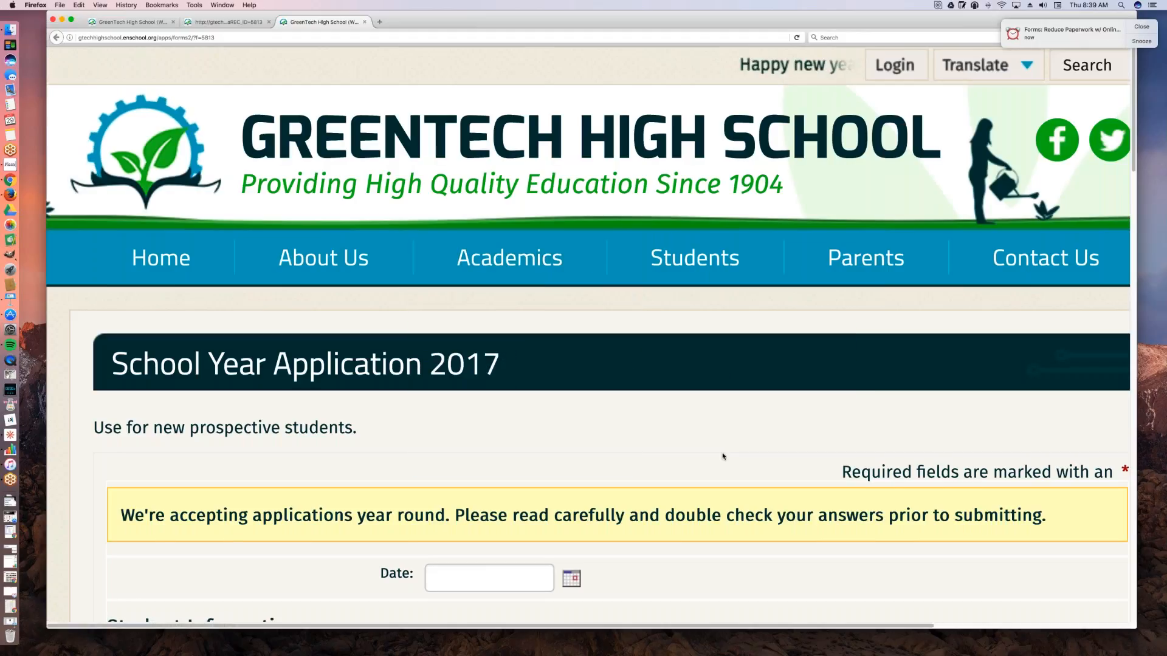
Step: Examine the description and the highlighted note at the beginning of the previewed application form
scroll(723, 455, down, 1)
scroll(588, 334, down, 3)
drag(362, 336, 87, 337)
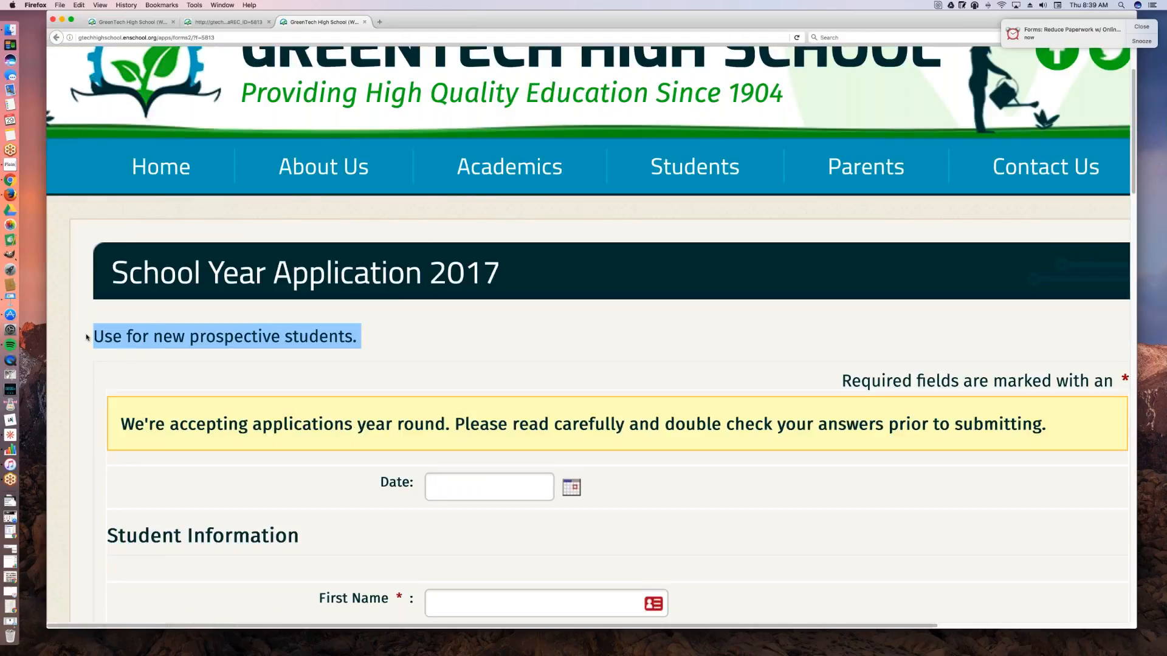
triple_click(326, 358)
click(620, 329)
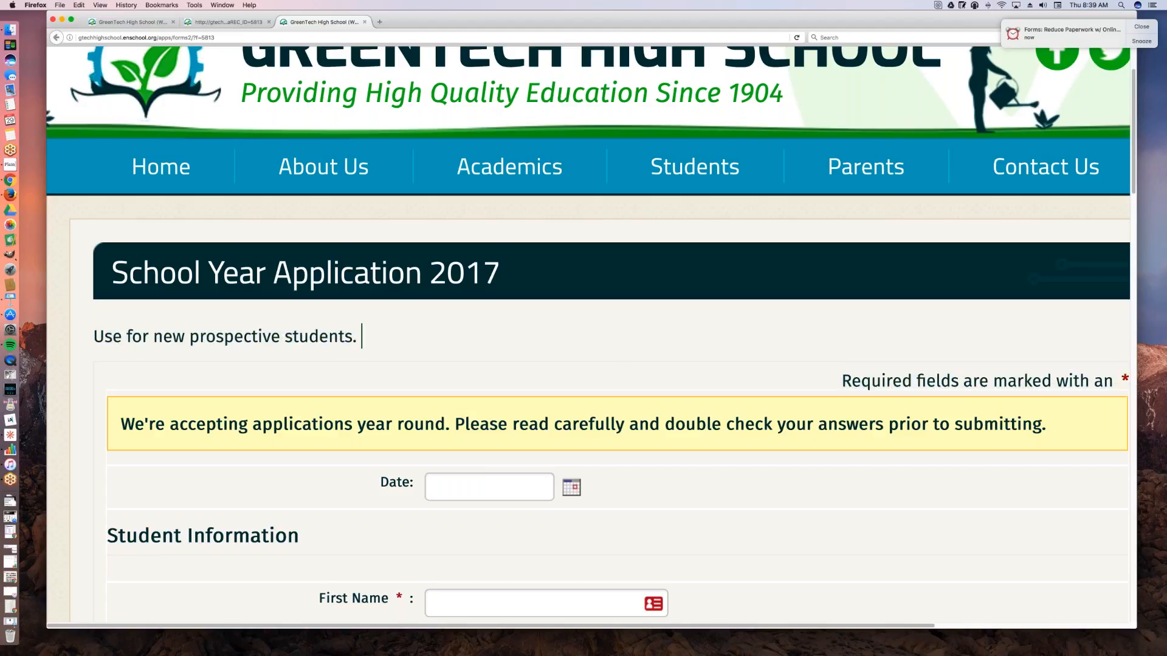
scroll(362, 336, down, 3)
scroll(620, 352, down, 3)
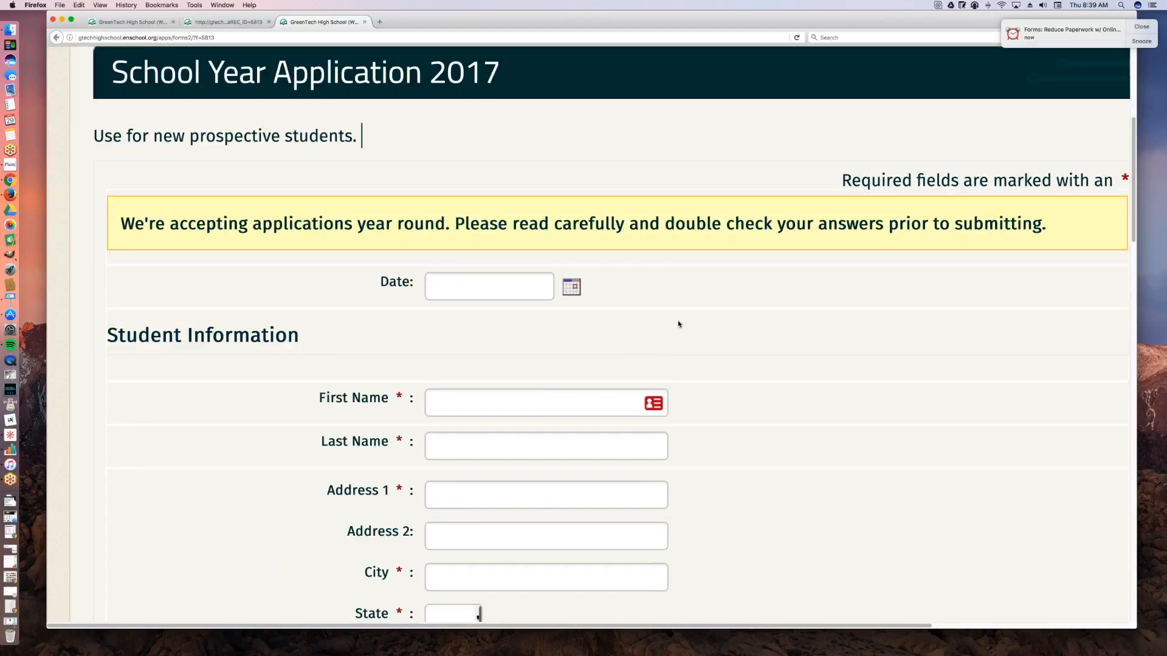
drag(133, 206, 881, 208)
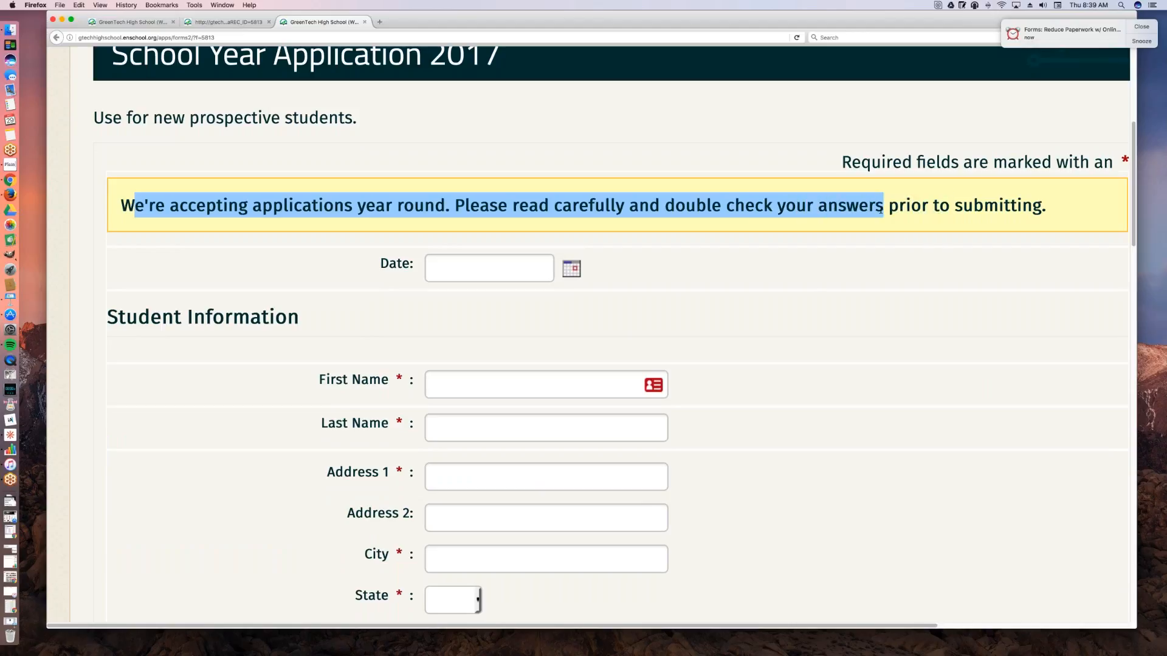
click(781, 294)
Step: Look through the previewed form's sections from Student Information down to the verification code and Submit button
scroll(781, 295, down, 1)
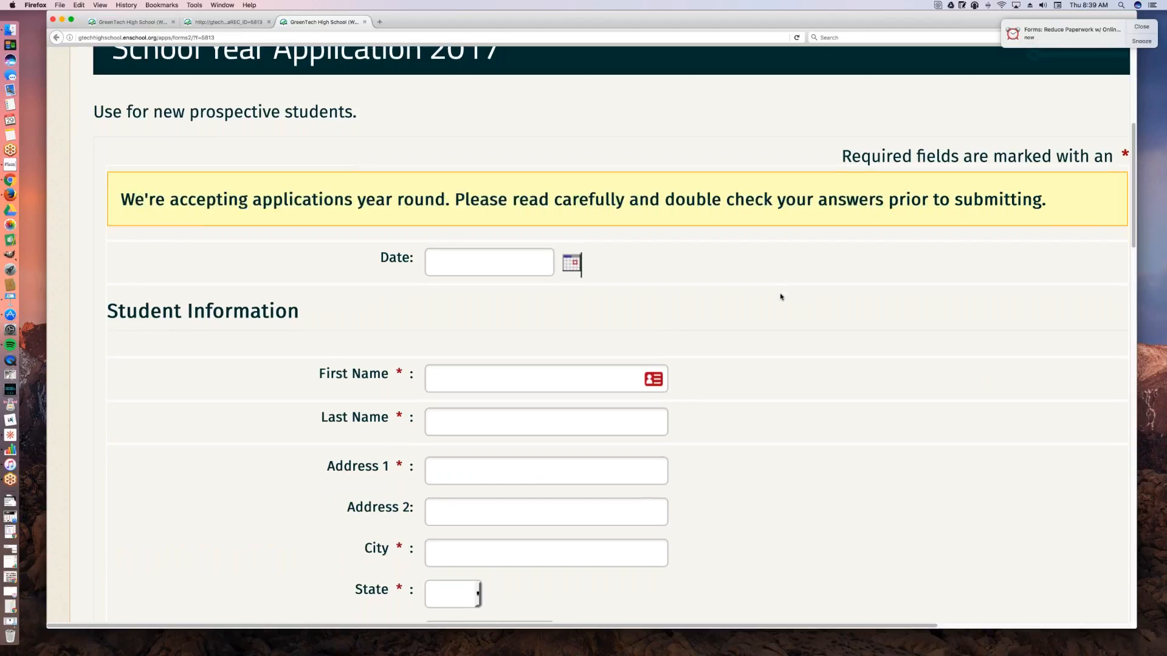
scroll(781, 295, down, 3)
scroll(780, 295, down, 2)
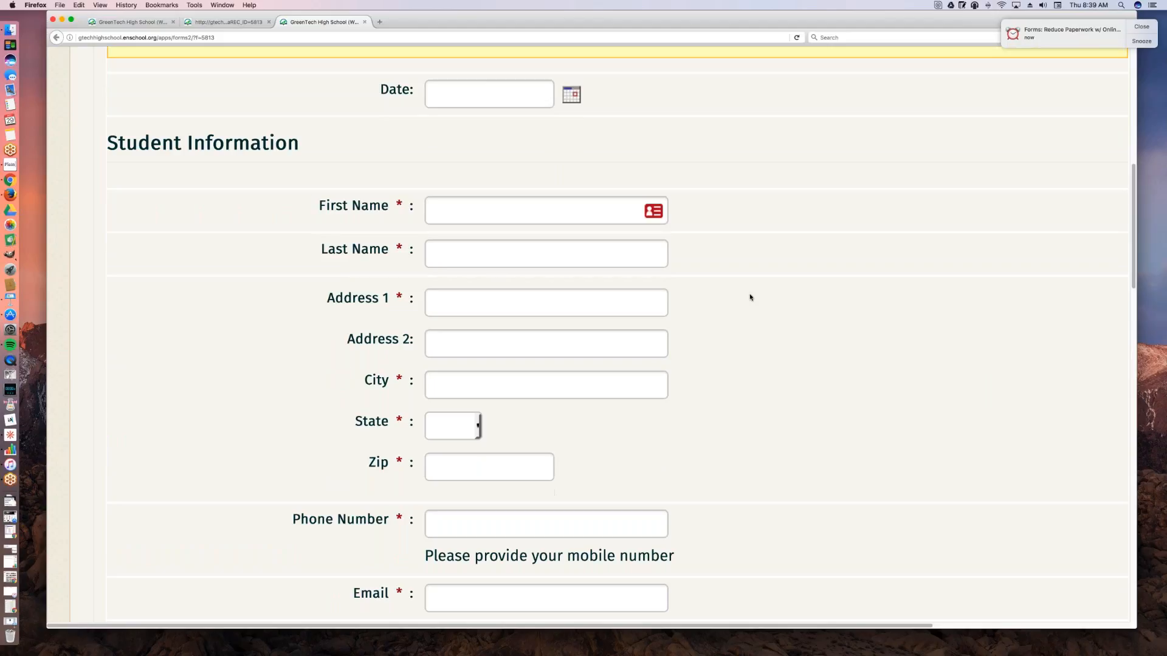
scroll(757, 344, down, 3)
scroll(758, 345, down, 6)
scroll(759, 343, down, 13)
scroll(759, 344, down, 11)
scroll(759, 344, down, 4)
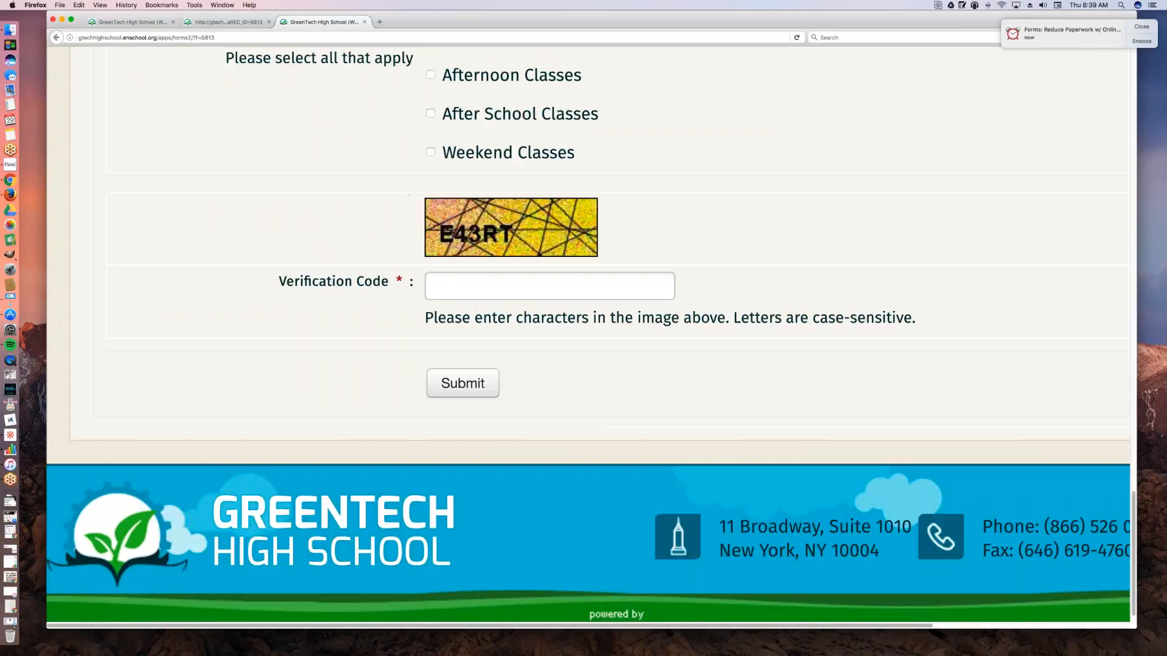
scroll(759, 344, up, 20)
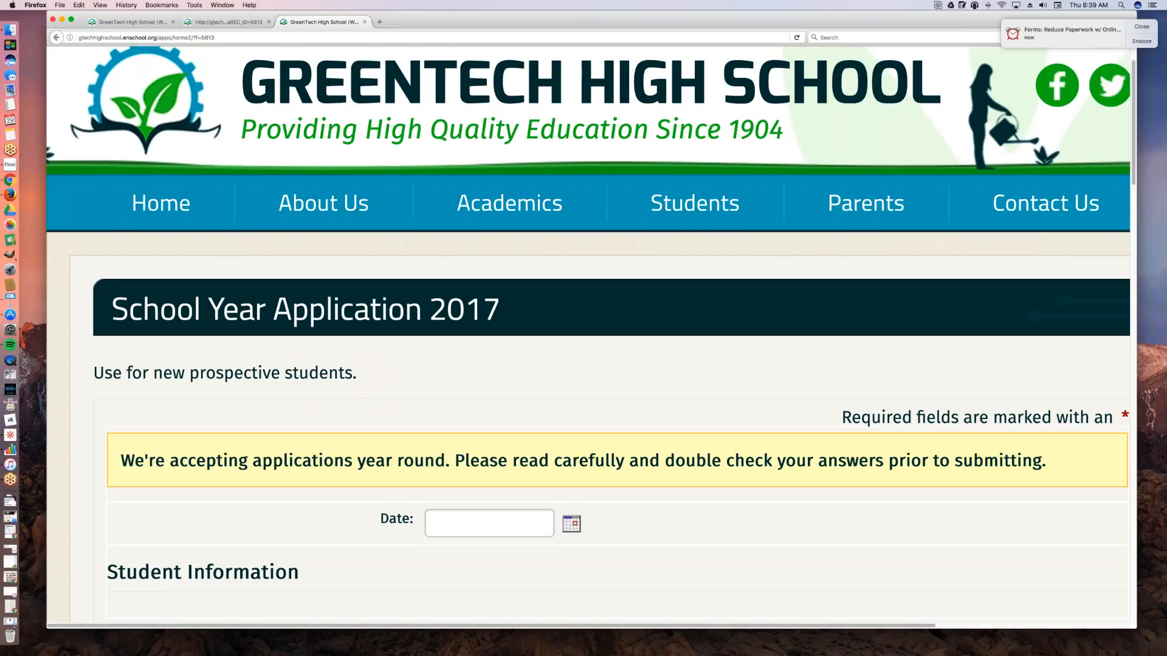
scroll(581, 581, up, 3)
Step: Close the form editor and open the main settings of School Year Application 2017 from the forms list
click(228, 22)
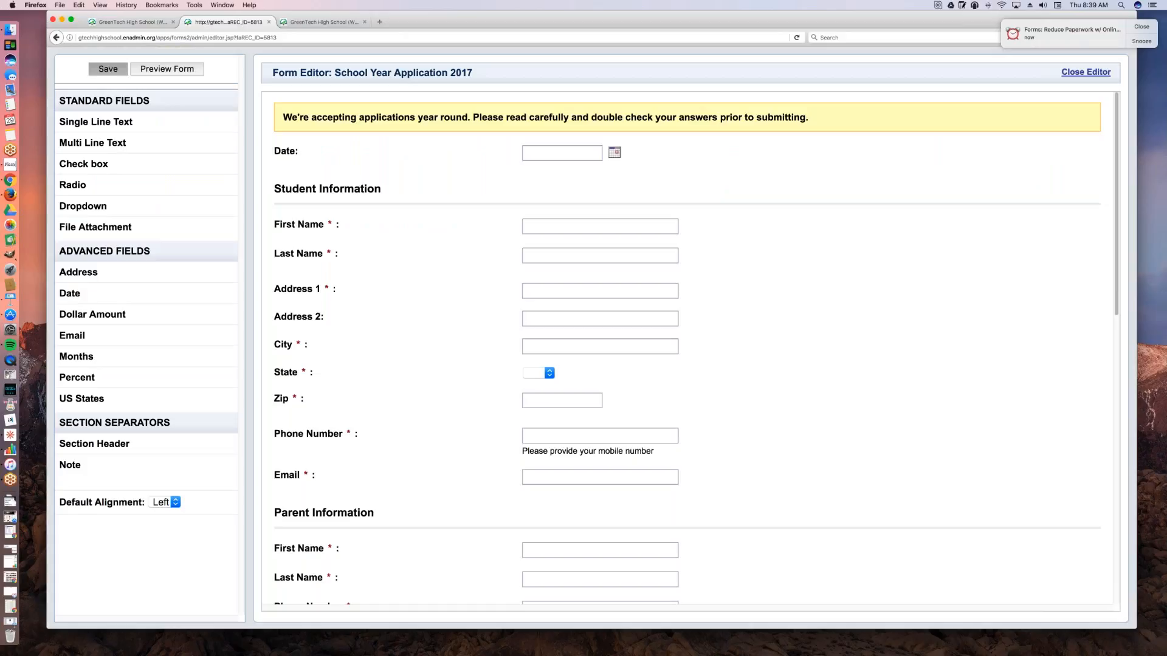
drag(429, 5, 373, 4)
click(829, 73)
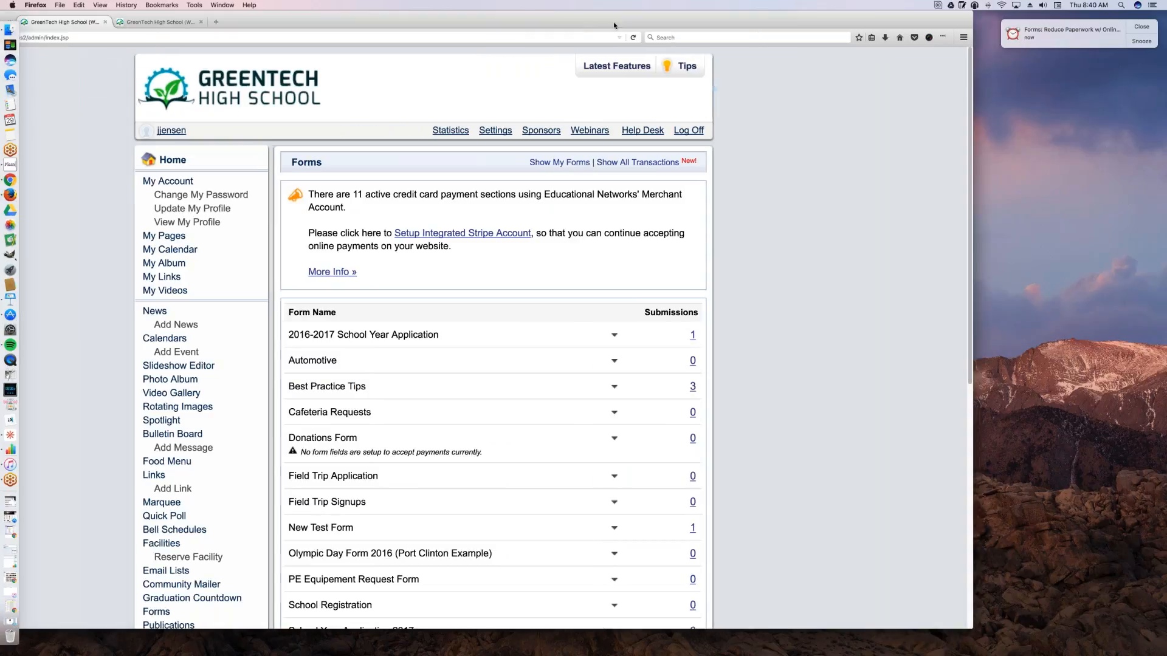
drag(614, 25, 673, 26)
scroll(552, 329, down, 3)
scroll(552, 328, down, 3)
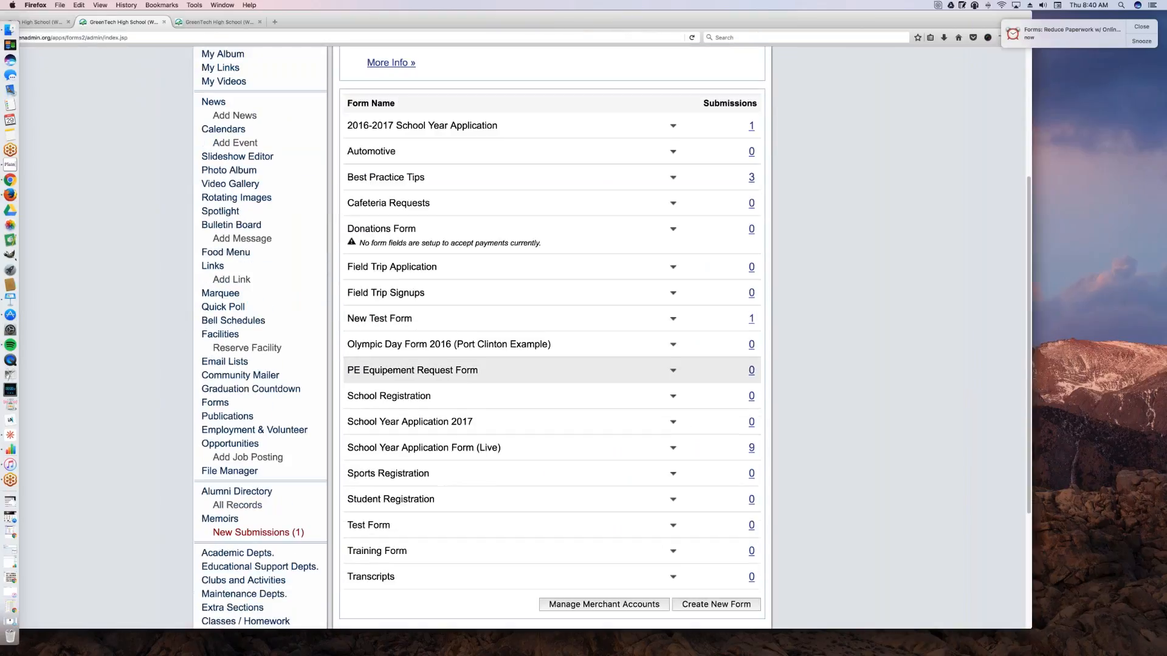
click(674, 423)
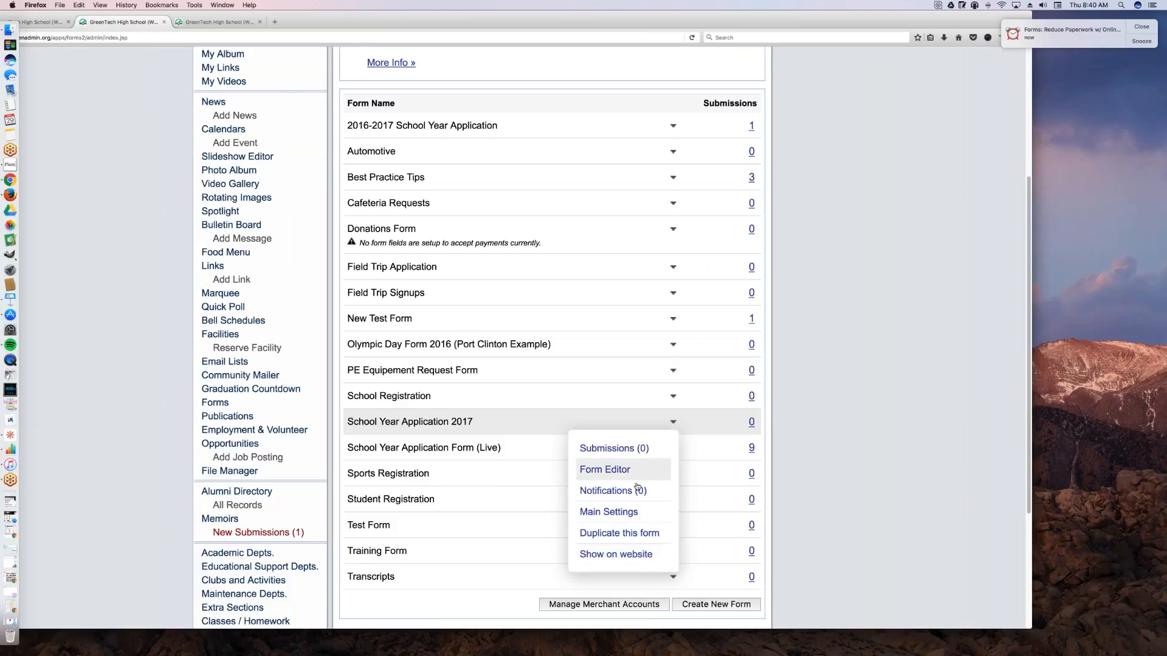
click(636, 513)
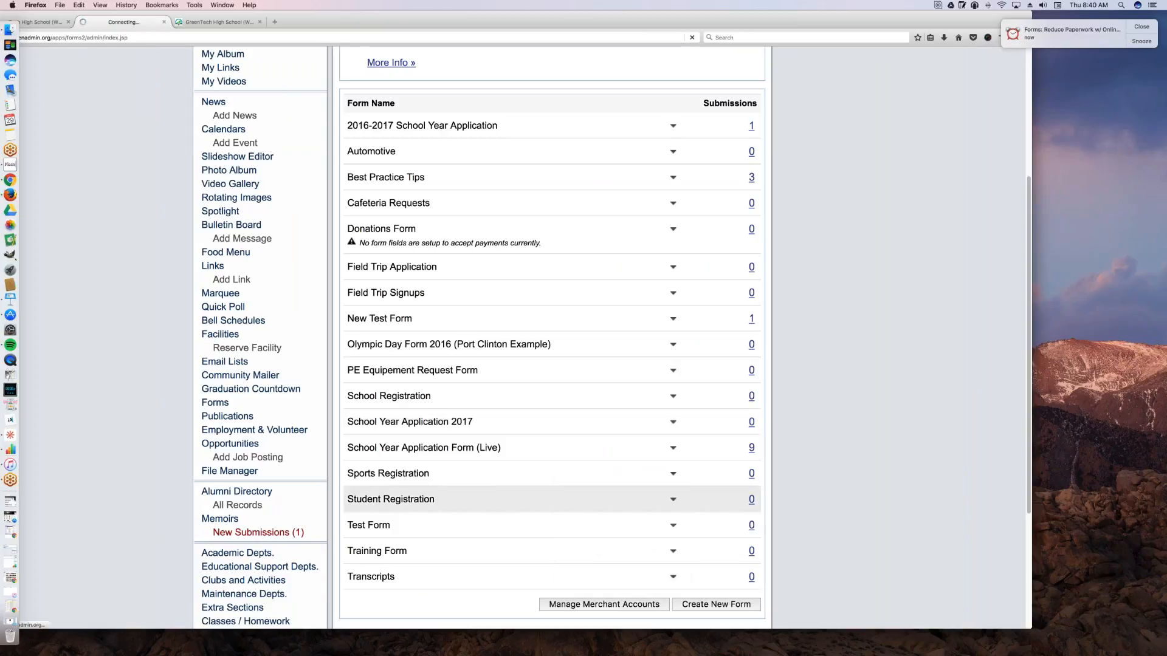
Step: Clear the description of School Year Application 2017 and save the form's settings
drag(368, 227, 310, 235)
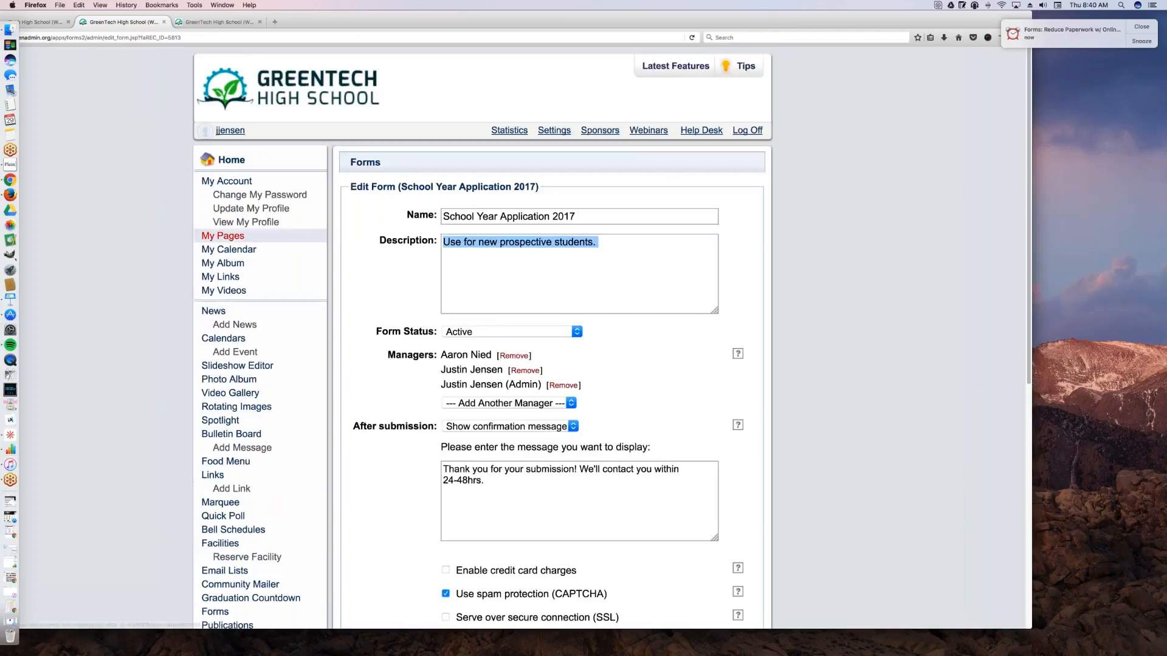
key(BackSpace)
scroll(840, 444, down, 1)
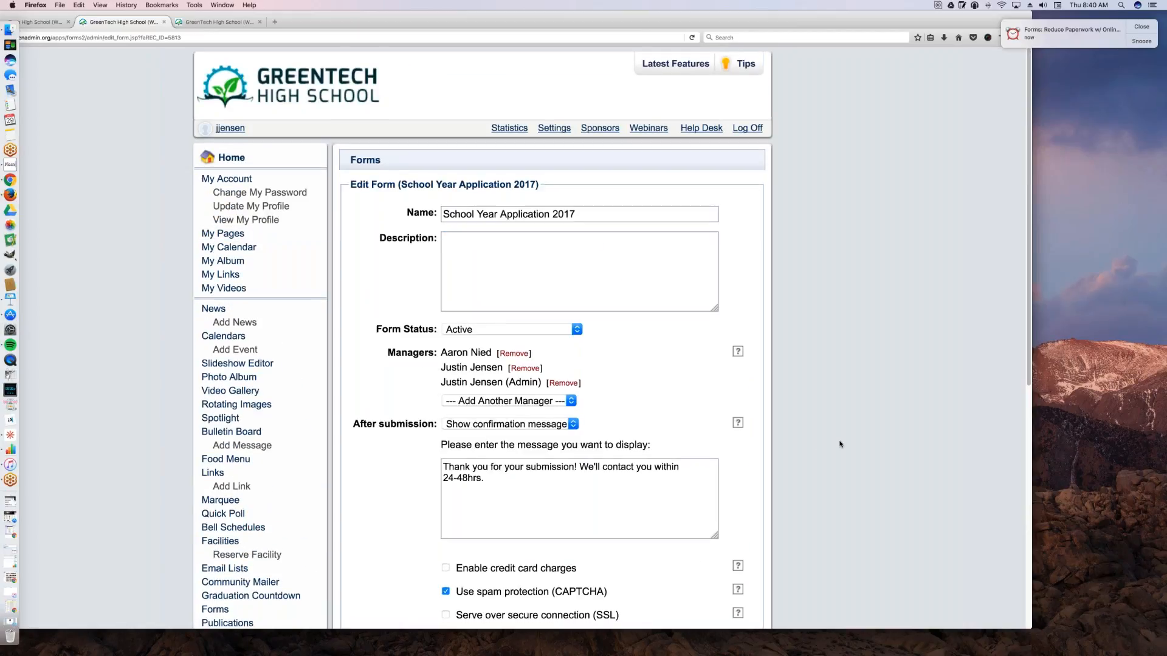
scroll(840, 444, down, 5)
click(457, 407)
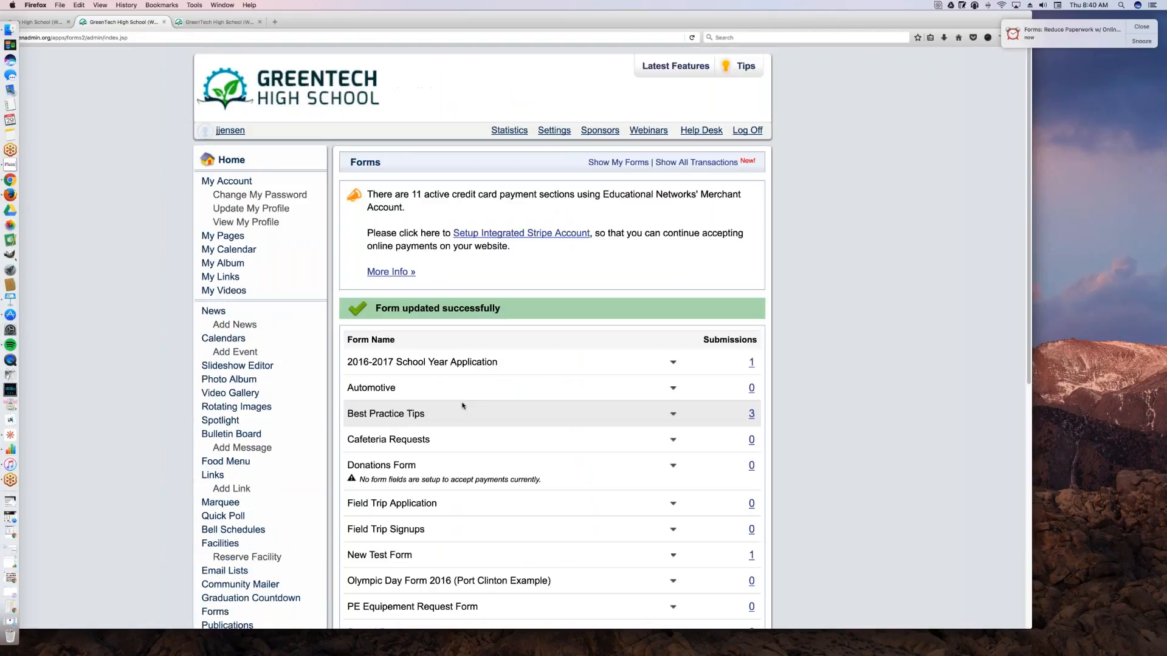
Step: Show School Year Application 2017 on the school website and adjust the page zoom so the whole form width fits
scroll(606, 390, down, 2)
scroll(607, 380, down, 7)
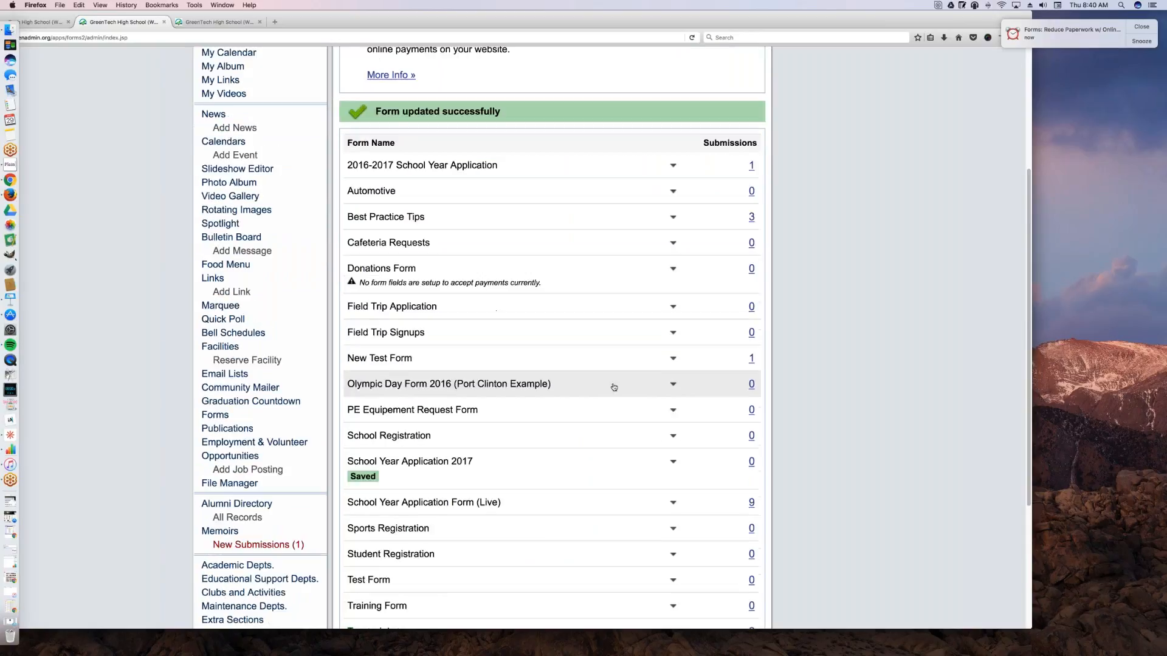
click(672, 290)
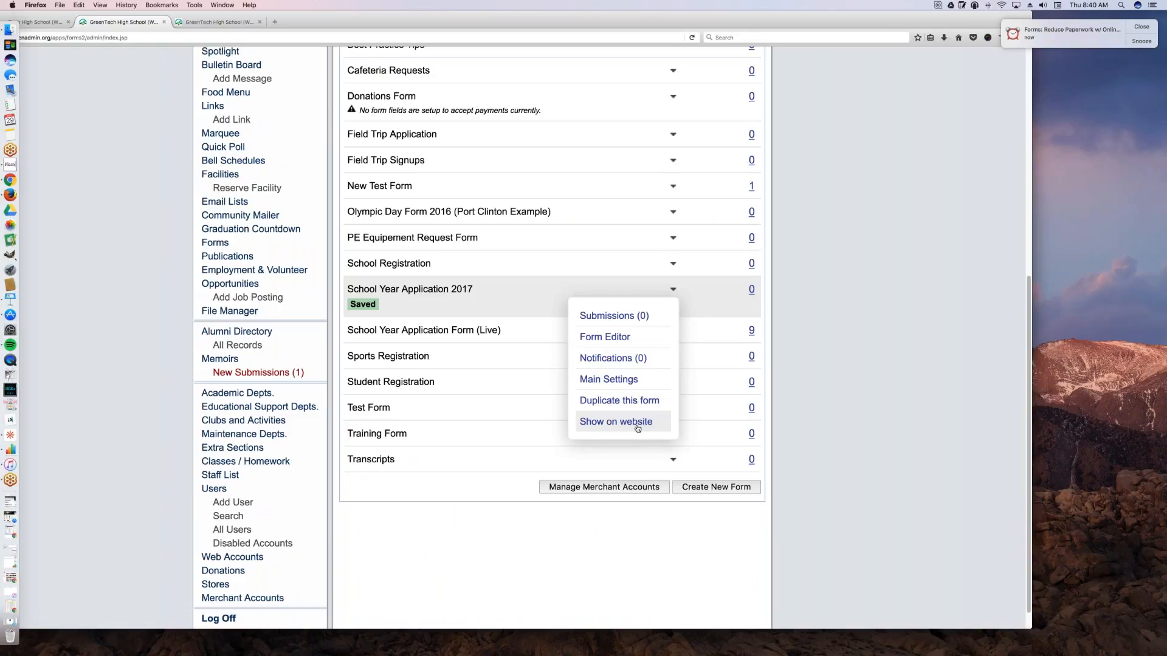
click(588, 413)
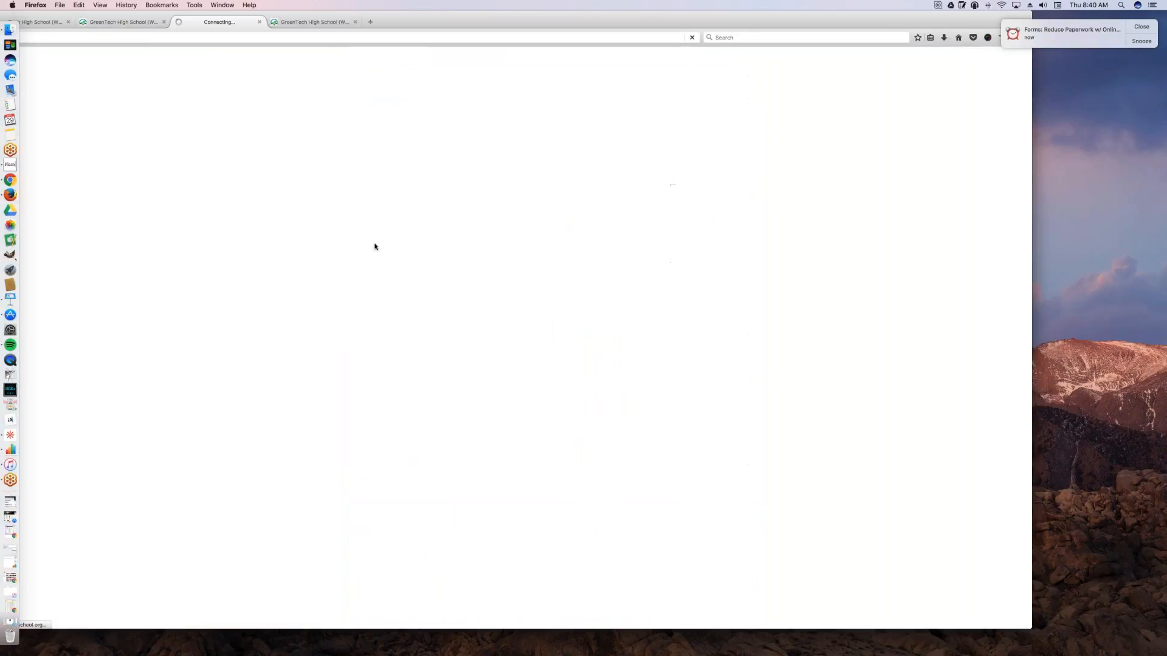
drag(468, 31, 558, 16)
key(super+equal)
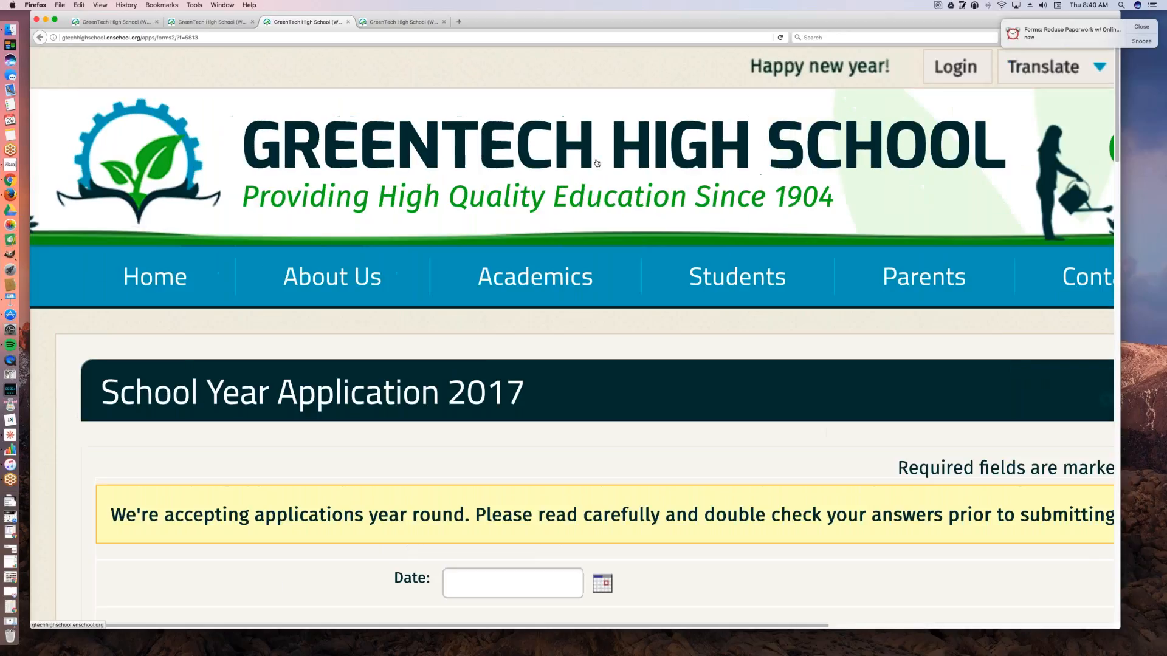
key(super+minus)
scroll(596, 159, down, 7)
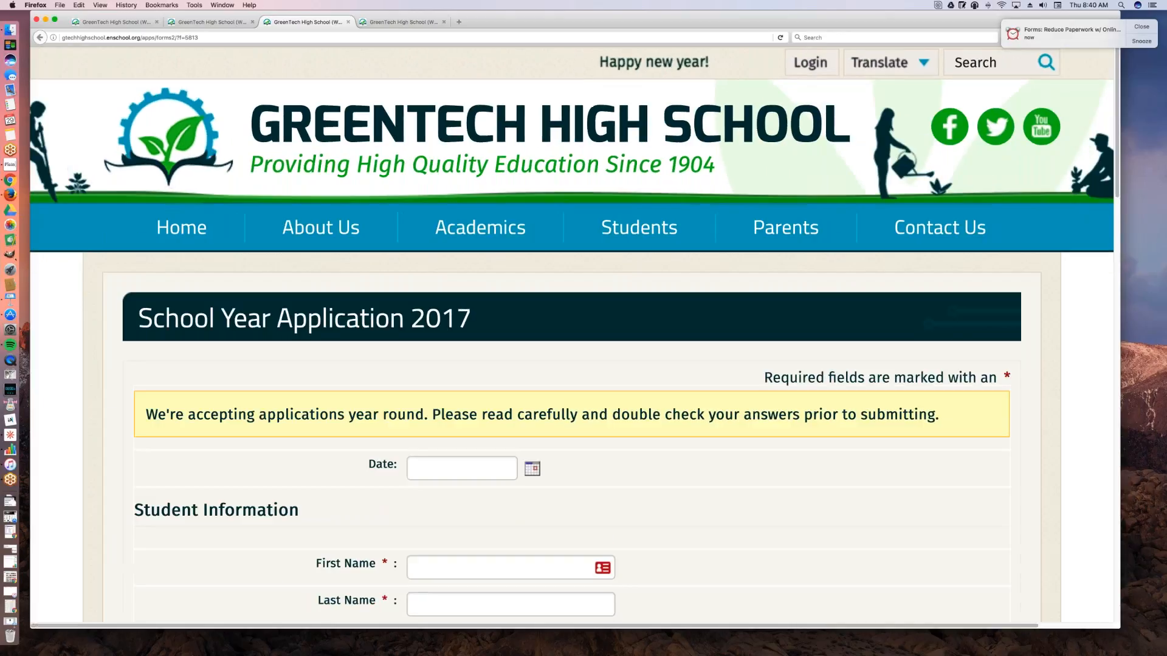
scroll(596, 159, up, 1)
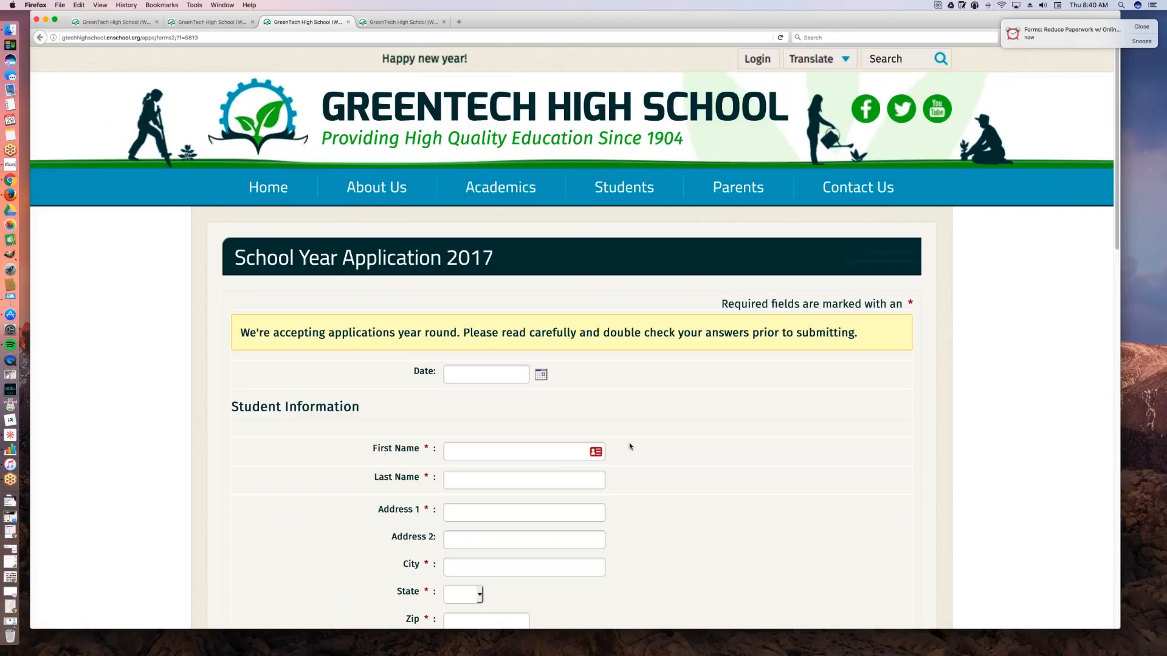
Step: Select the complete web address of the published School Year Application 2017 form
click(204, 38)
drag(205, 38, 54, 38)
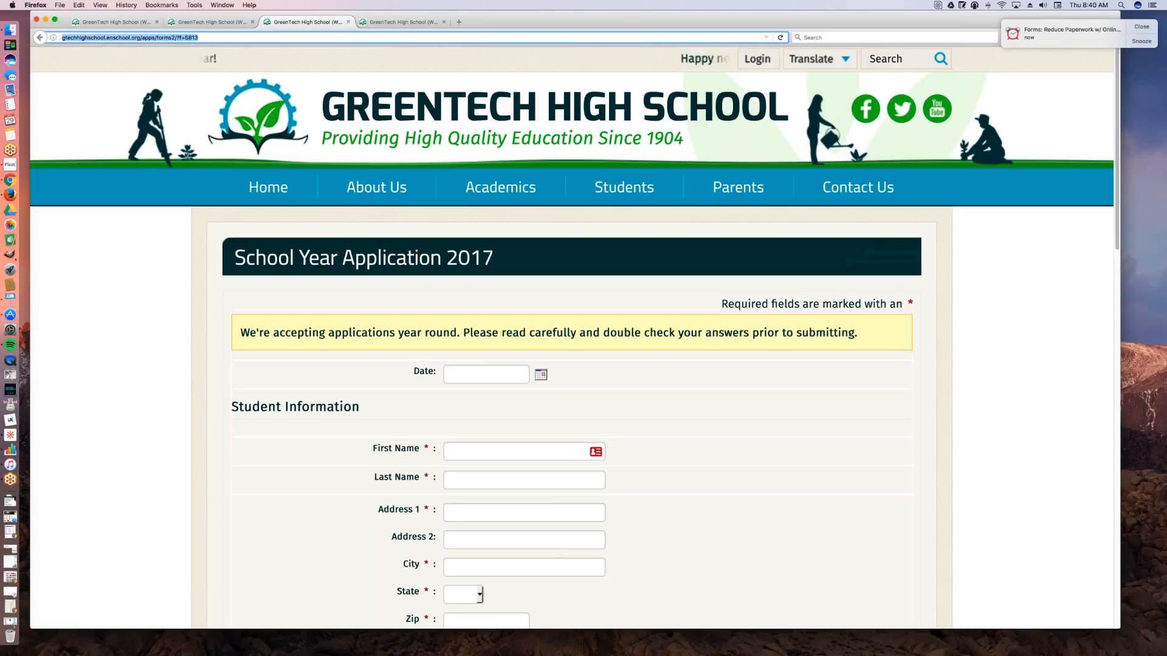
mouse_move(612, 183)
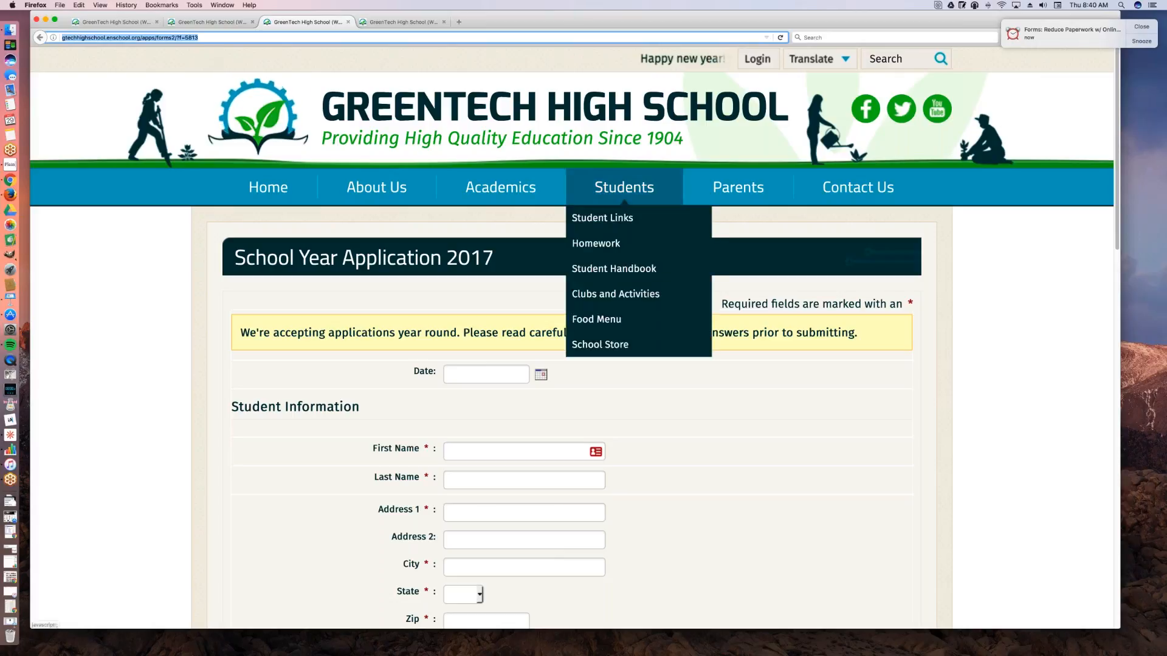
Step: Set the application's Date to 12/29/2016 and enter the student's first and last name
click(468, 374)
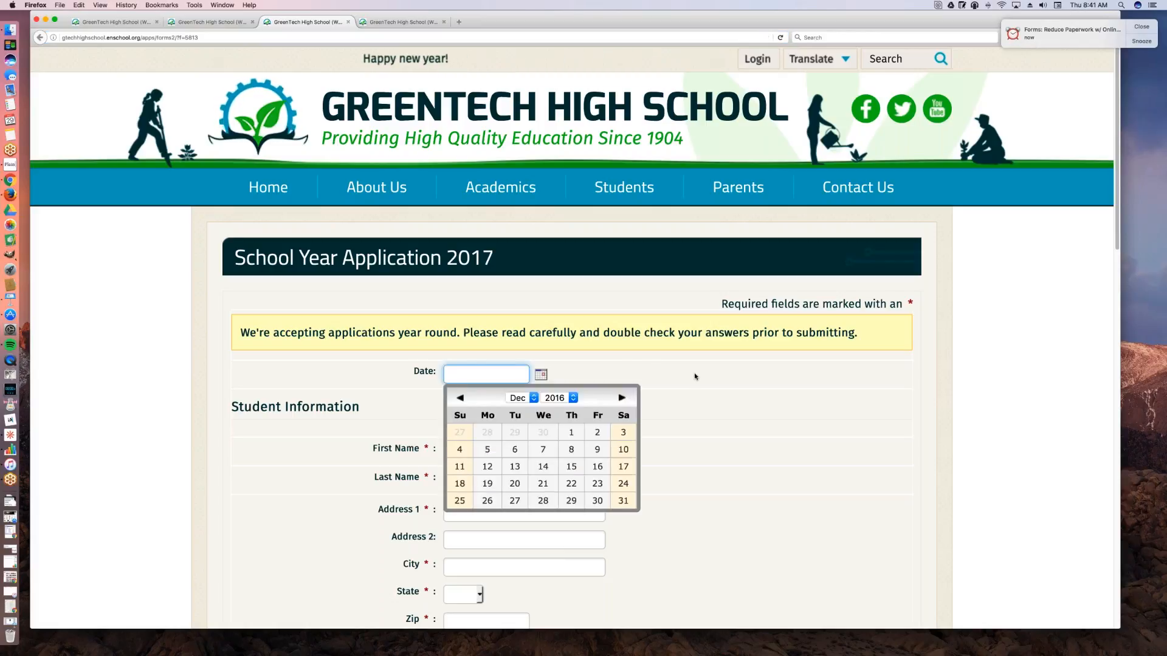
click(571, 500)
click(492, 451)
key(Tab)
key(Tab)
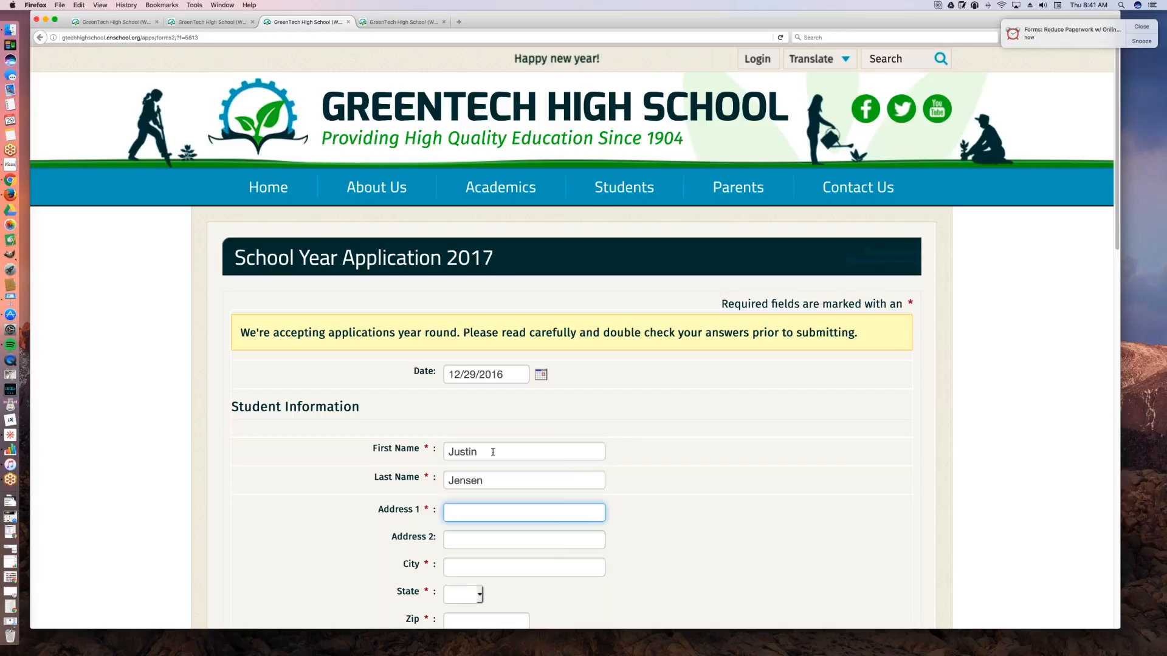
Step: Enter the student's street address in Address 1 and leave Address 2 empty
text(H)
key(BackSpace)
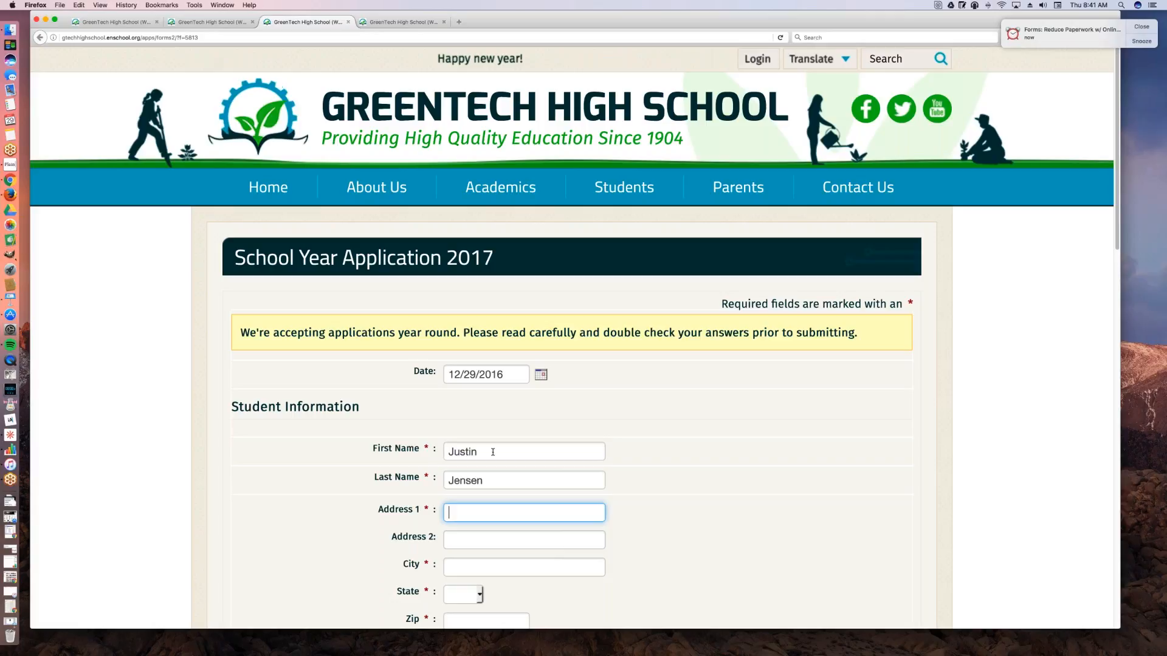
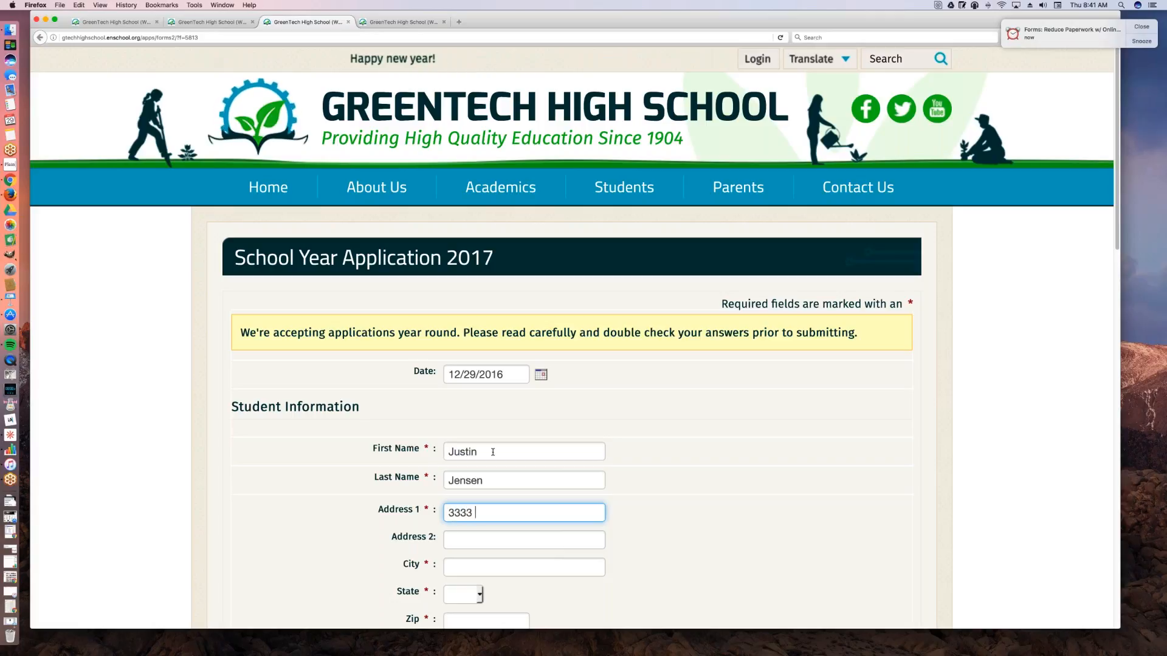
key(Tab)
Step: Fill in the city, state and zip code of the student's address
key(Tab)
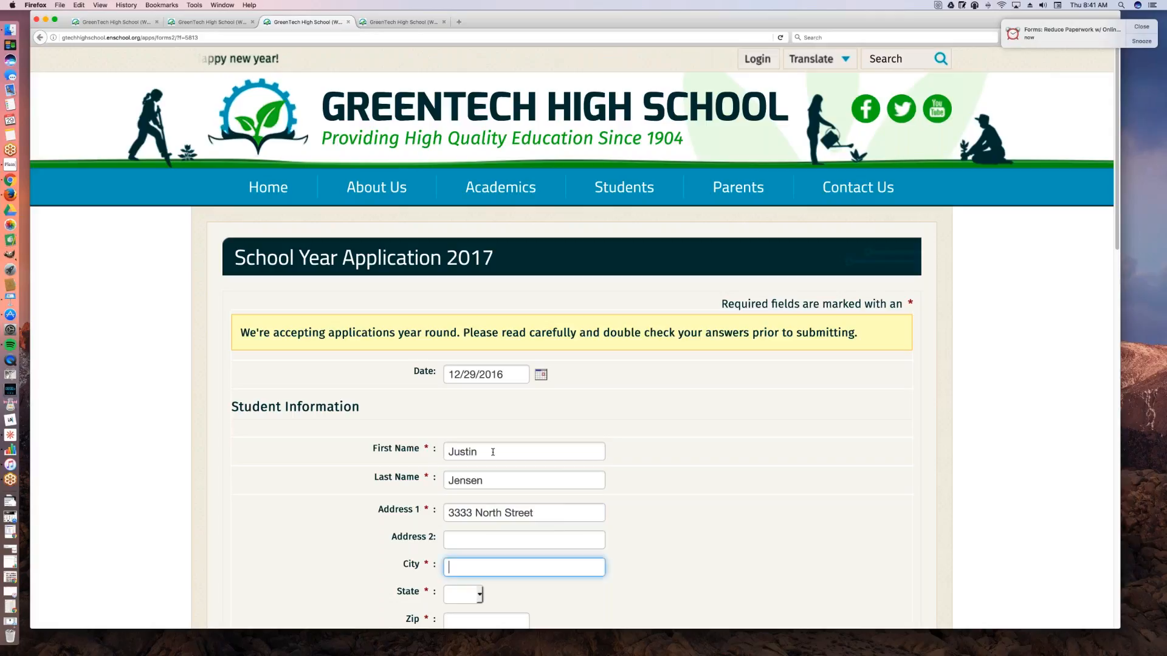
scroll(574, 338, down, 1)
text(Hollywood)
key(Tab)
text(ca)
key(Tab)
text(90028)
scroll(656, 473, down, 1)
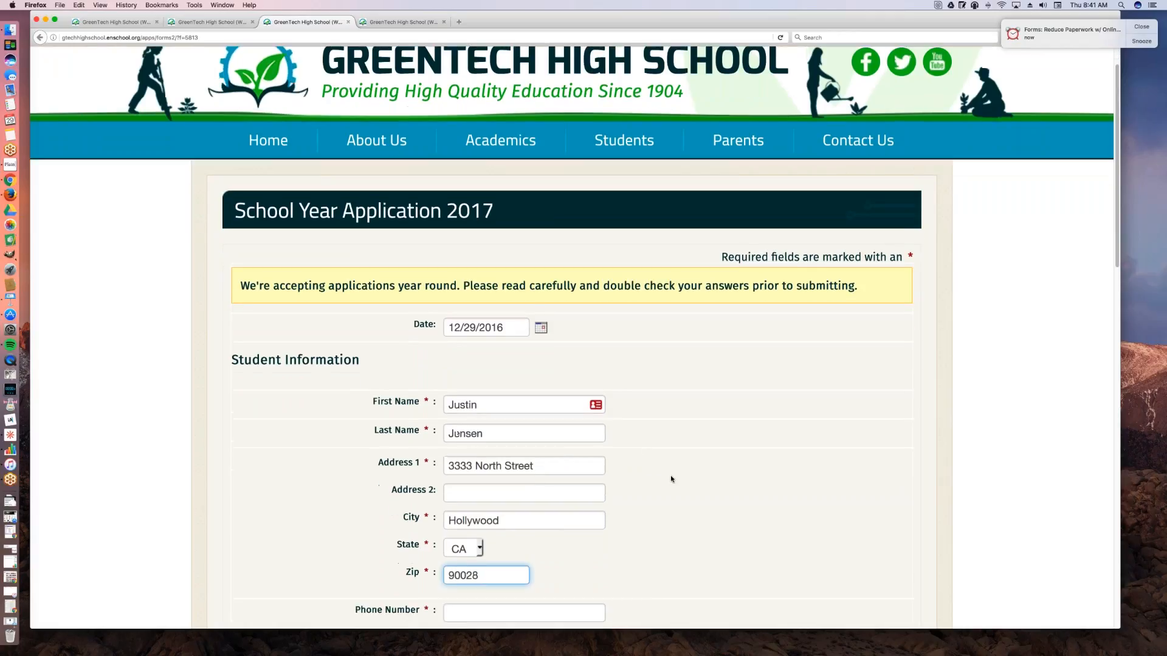
Step: Enter the student's mobile phone number in the Student Information section
scroll(670, 479, down, 5)
click(479, 612)
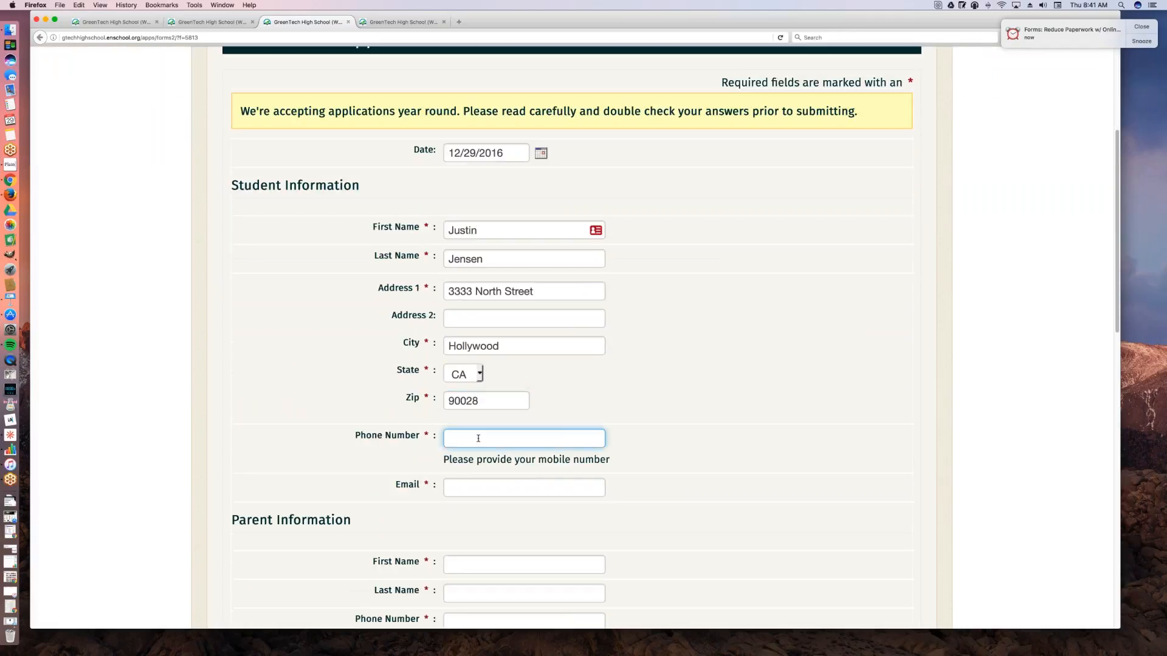
text(3333333333)
scroll(484, 435, down, 1)
scroll(484, 435, down, 1)
key(Tab)
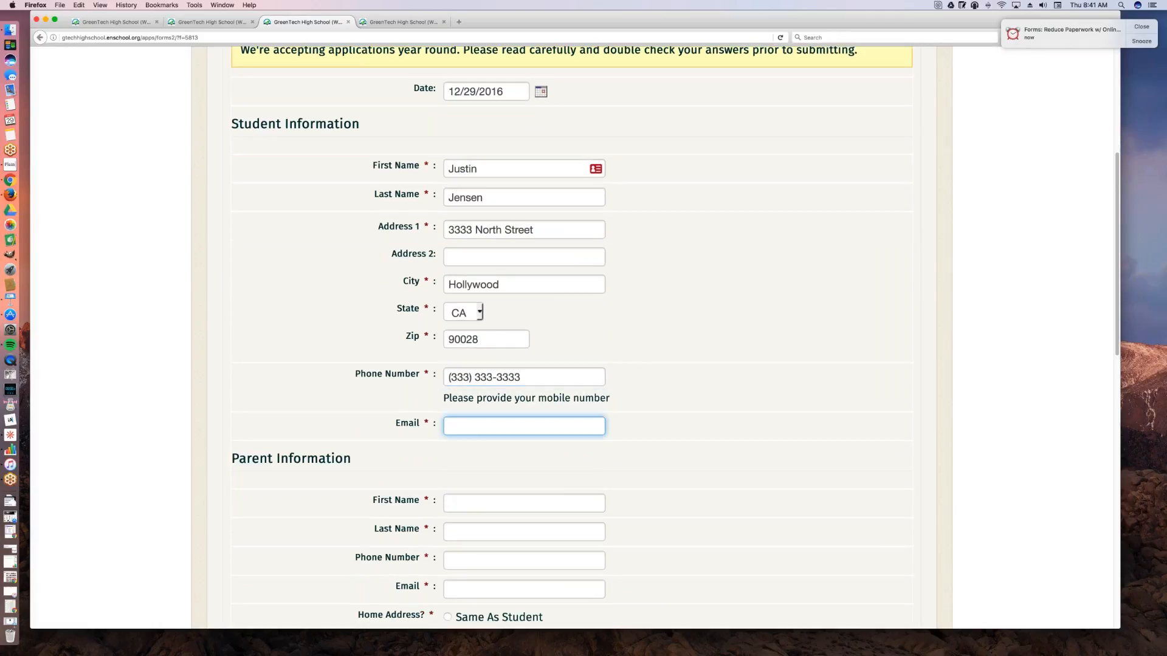
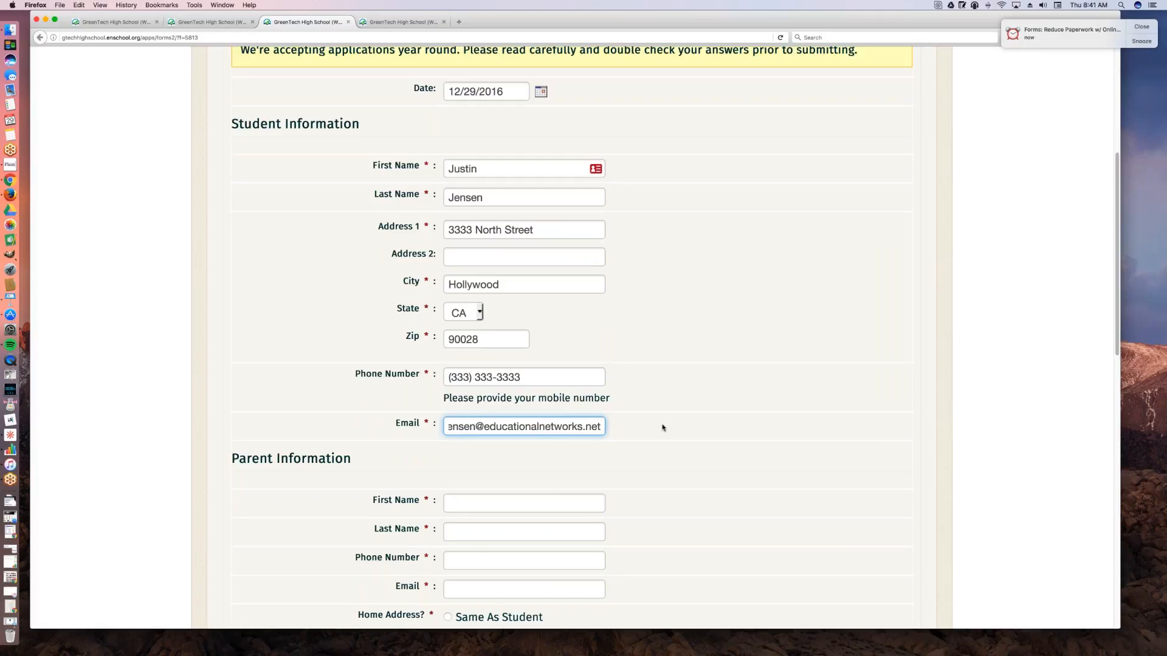
Step: Enter the parent's first name, last name and phone number in the Parent Information section
scroll(650, 419, down, 1)
scroll(584, 337, down, 3)
key(Tab)
key(Tab)
key(Tab)
text(3333333333)
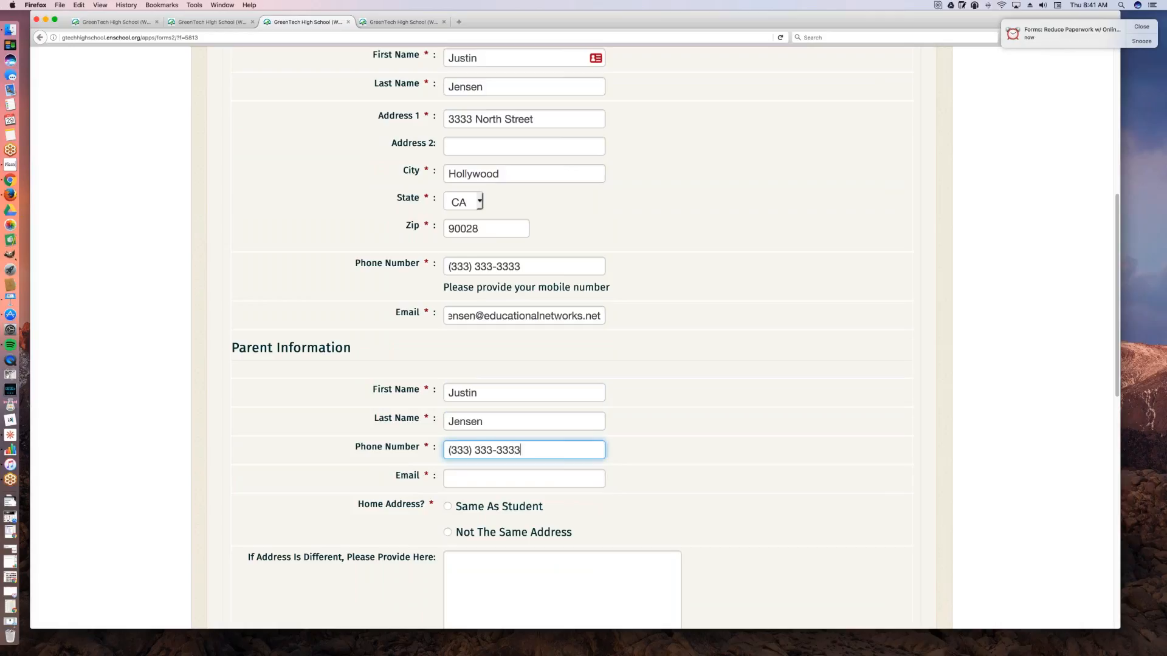
Step: Copy the student's e-mail into the parent's Email field and set Home Address to Same As Student
key(Tab)
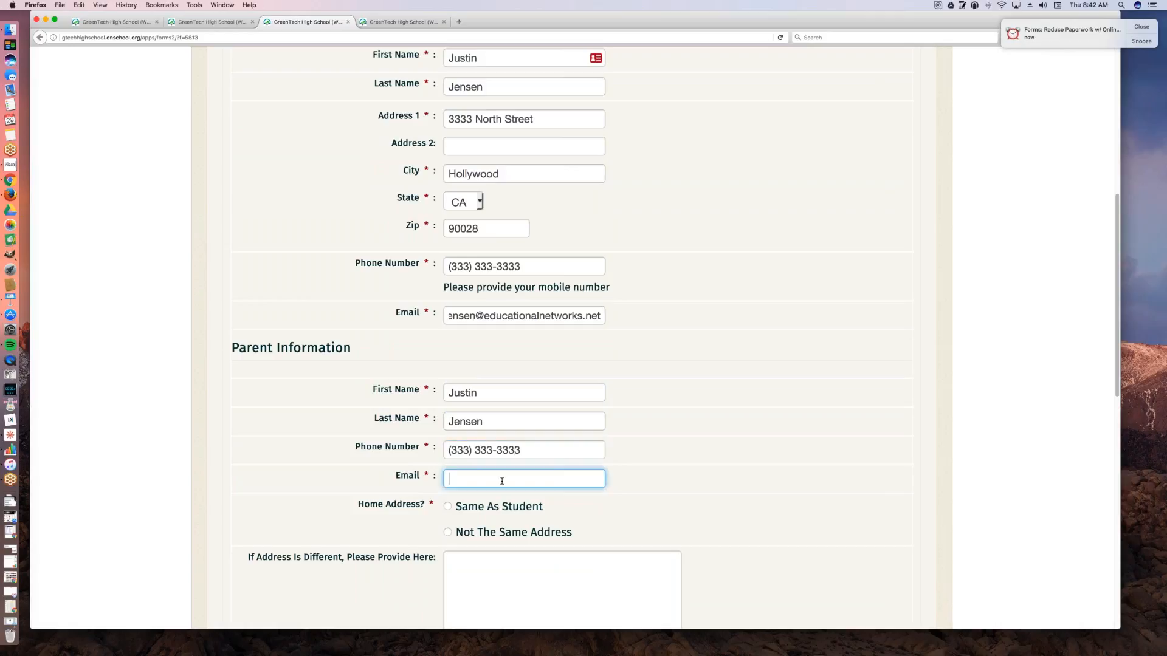
click(600, 307)
key(super+a)
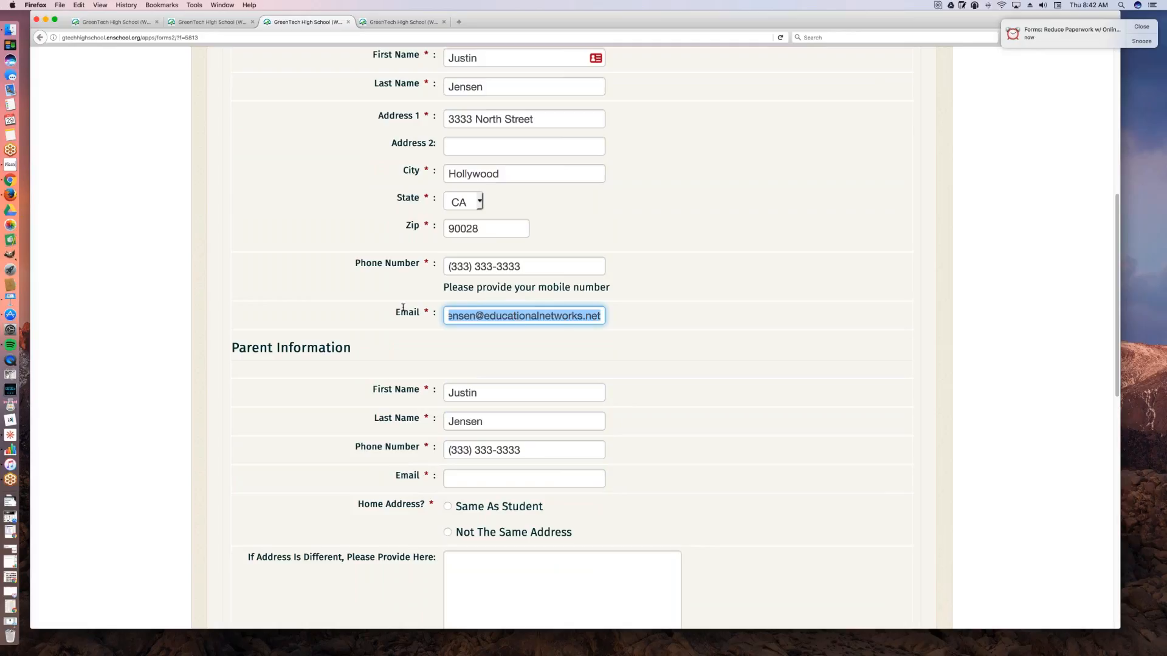
key(super+c)
click(486, 479)
key(super+v)
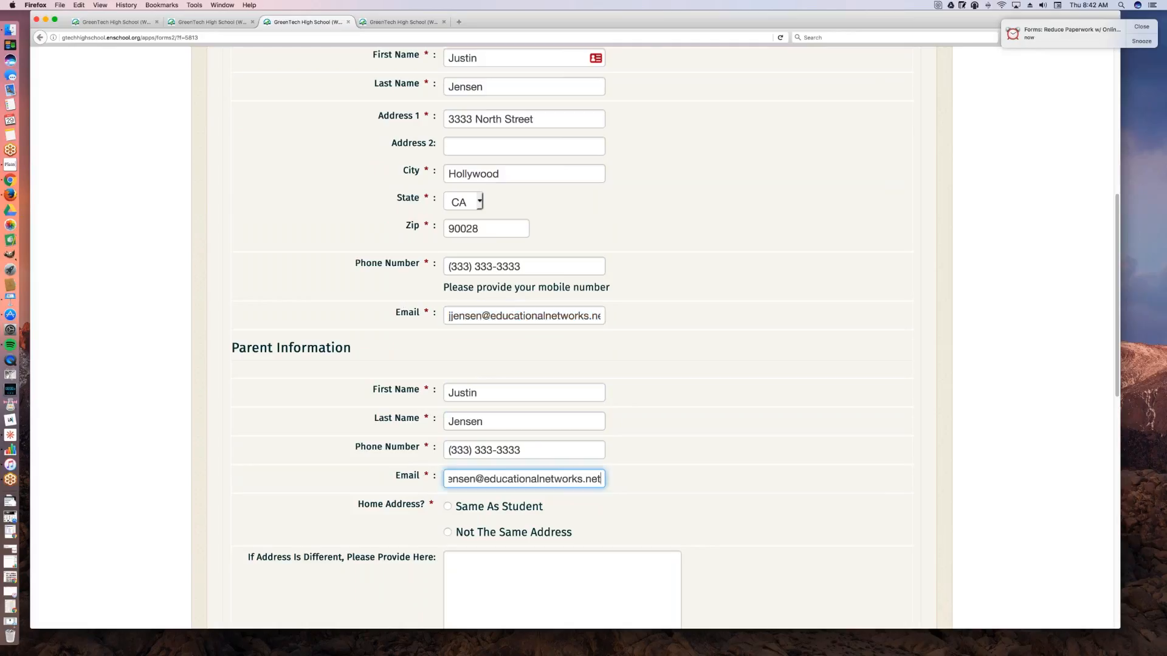
click(450, 509)
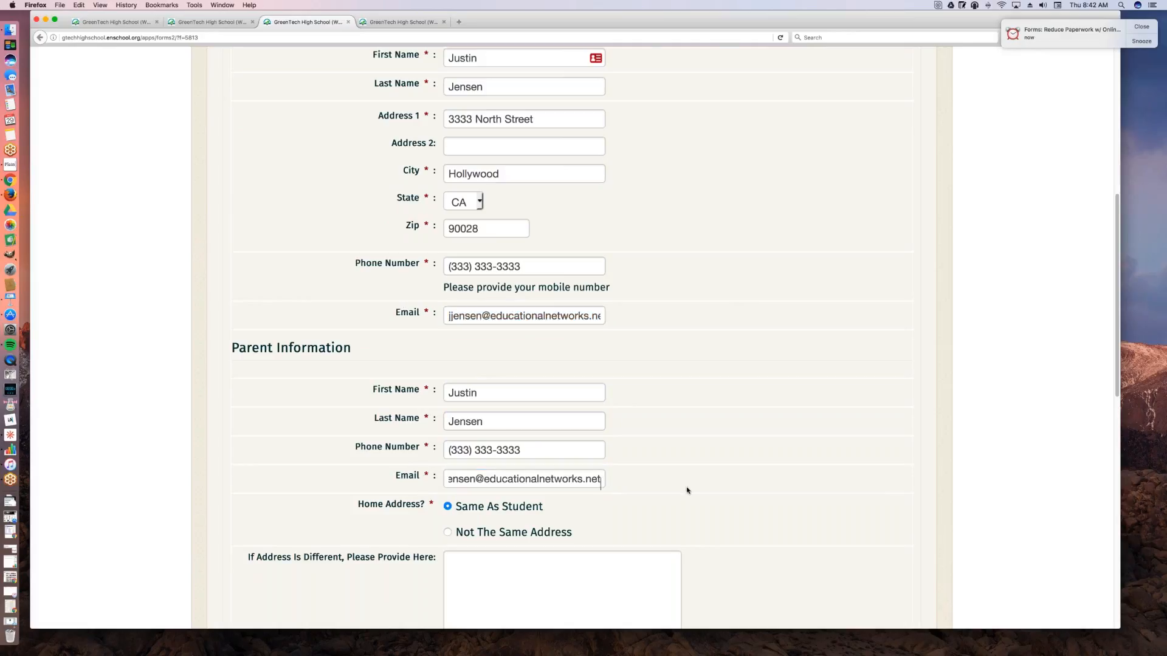
Step: Choose Mid-town Campus as the preferred campus and select Morning Classes and Afternoon Classes for the schedule preference
scroll(687, 490, down, 10)
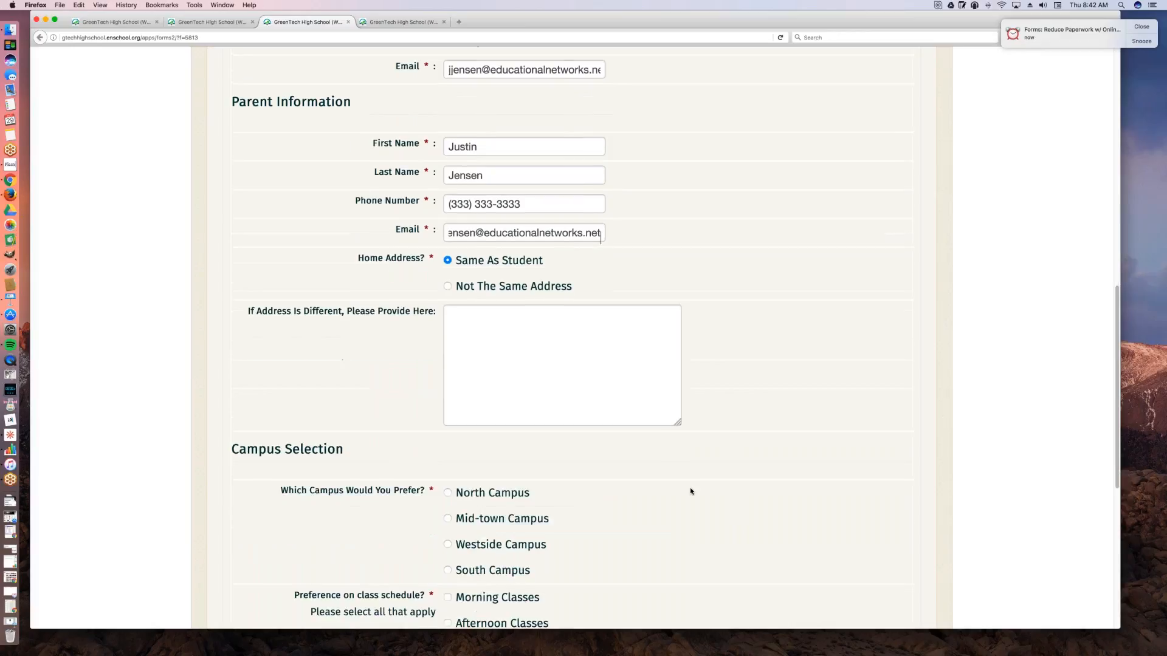
scroll(662, 486, down, 2)
click(448, 345)
click(447, 425)
click(448, 450)
Step: Enter the verification code from the image, submit the application and look over the confirmation page
scroll(689, 456, down, 1)
scroll(555, 460, down, 4)
click(555, 460)
text(B7KTL)
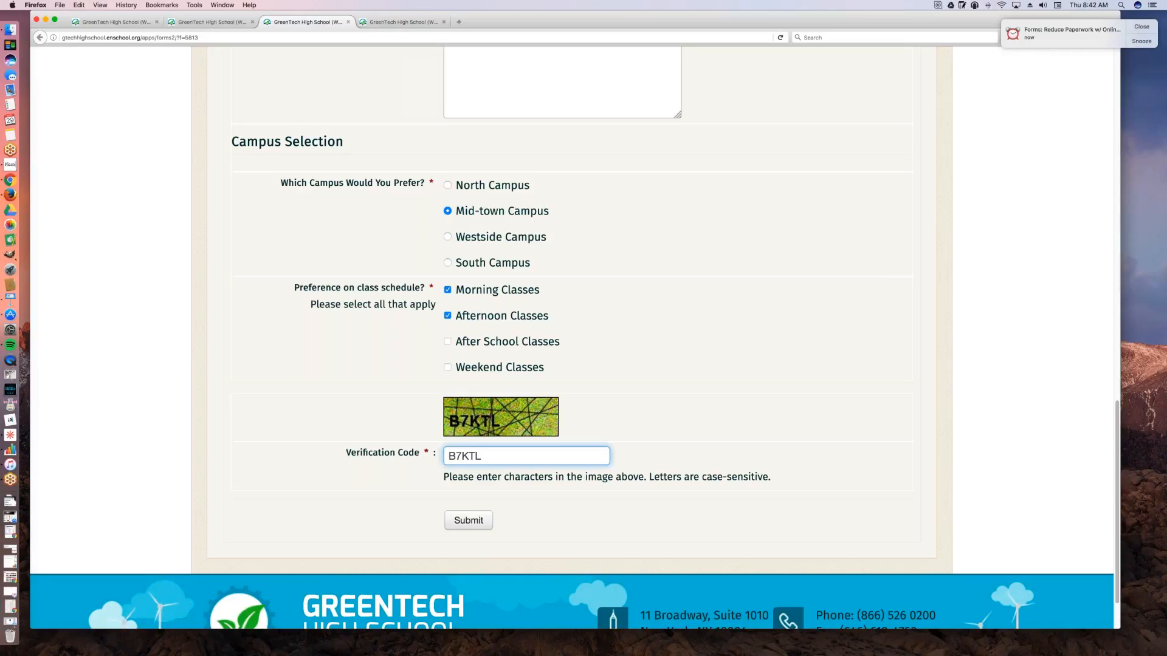
click(469, 520)
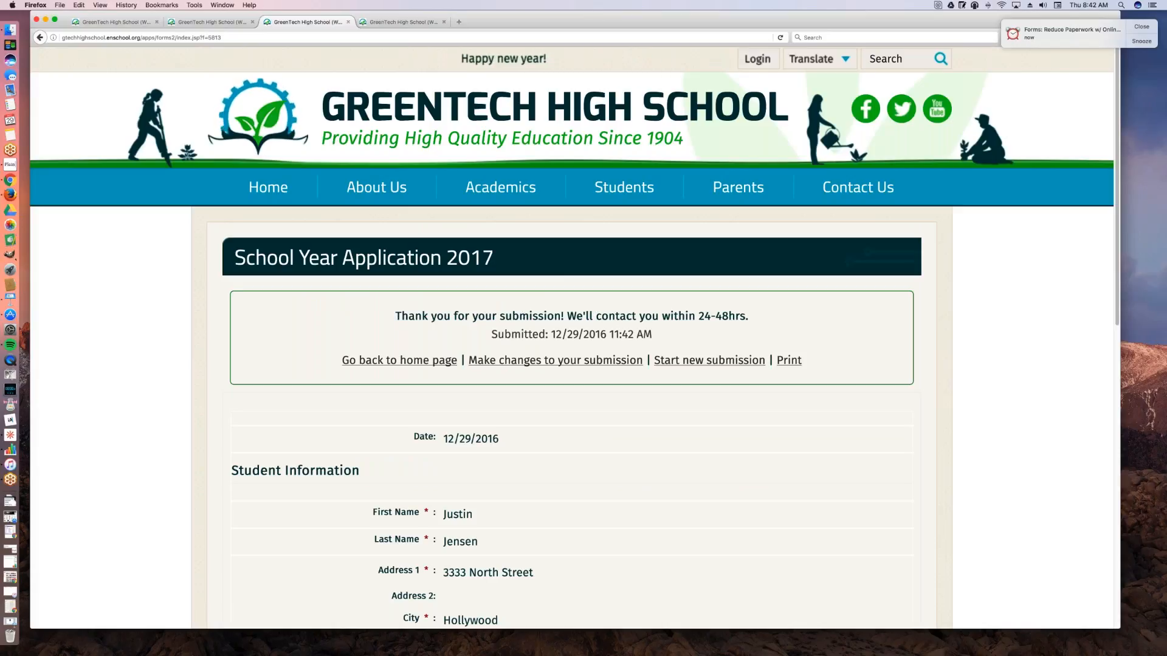
scroll(633, 456, down, 5)
scroll(634, 456, down, 10)
scroll(634, 457, up, 15)
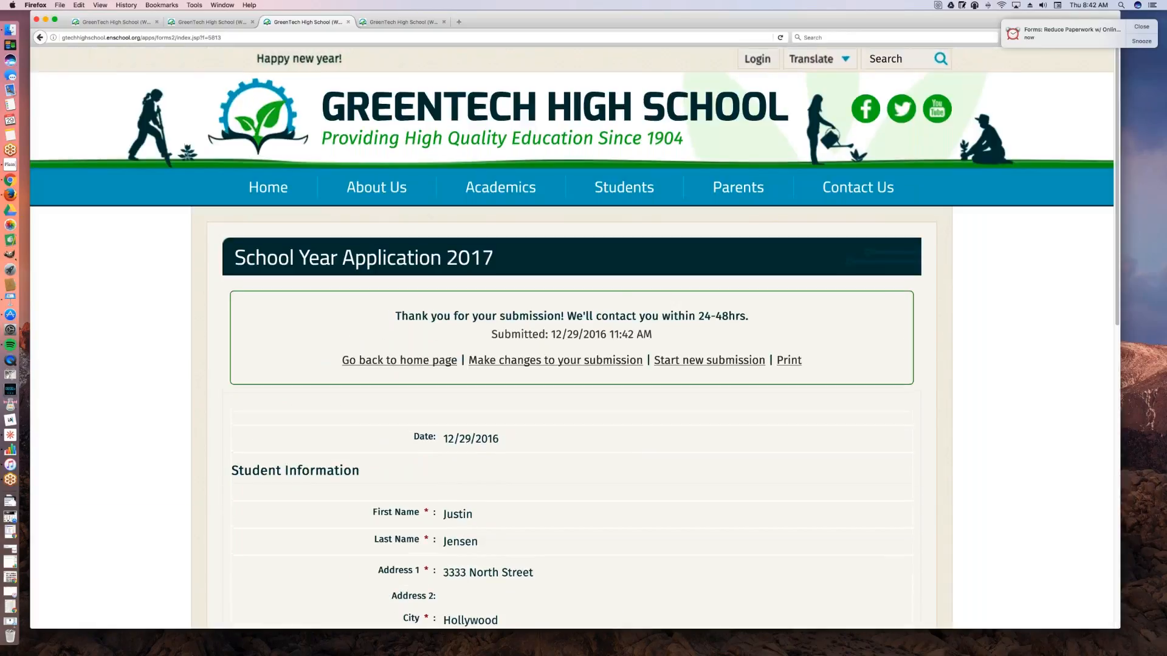
Step: Return to the admin forms list, reload it and open the submissions of School Year Application 2017
click(191, 23)
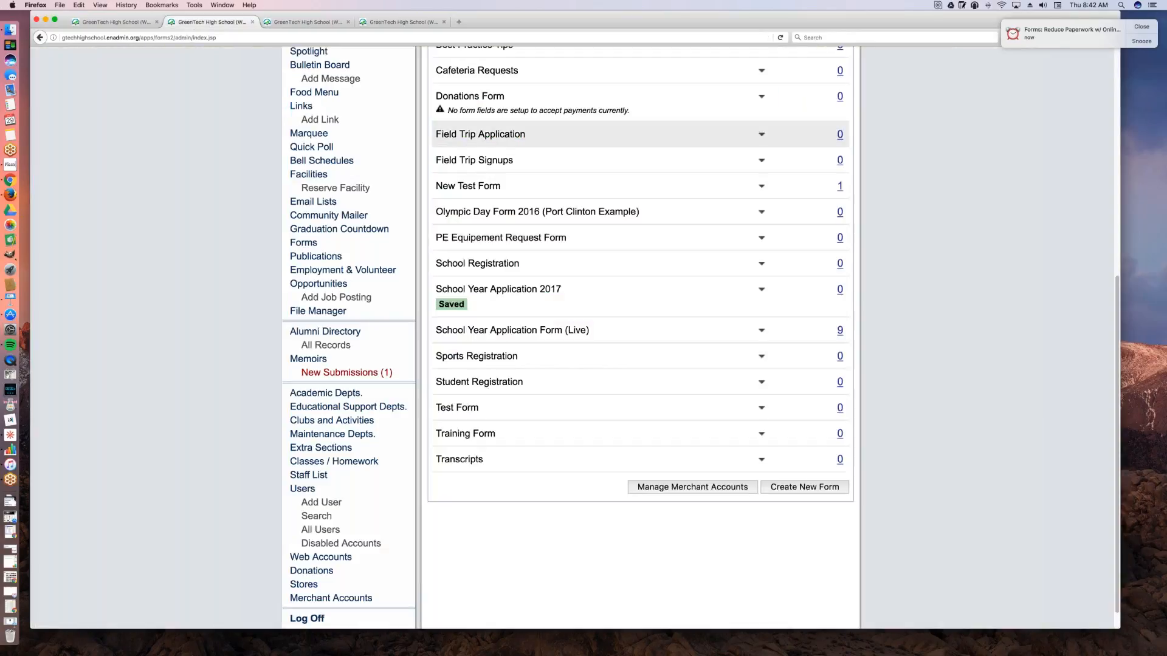
click(310, 38)
key(Return)
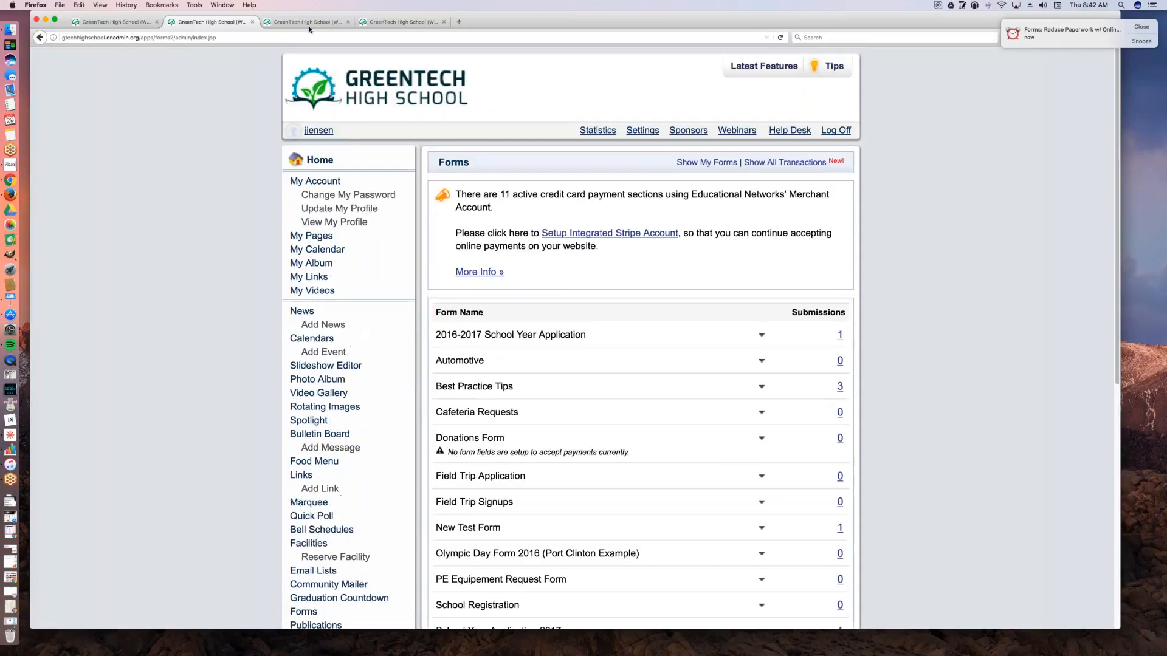
scroll(805, 480, down, 5)
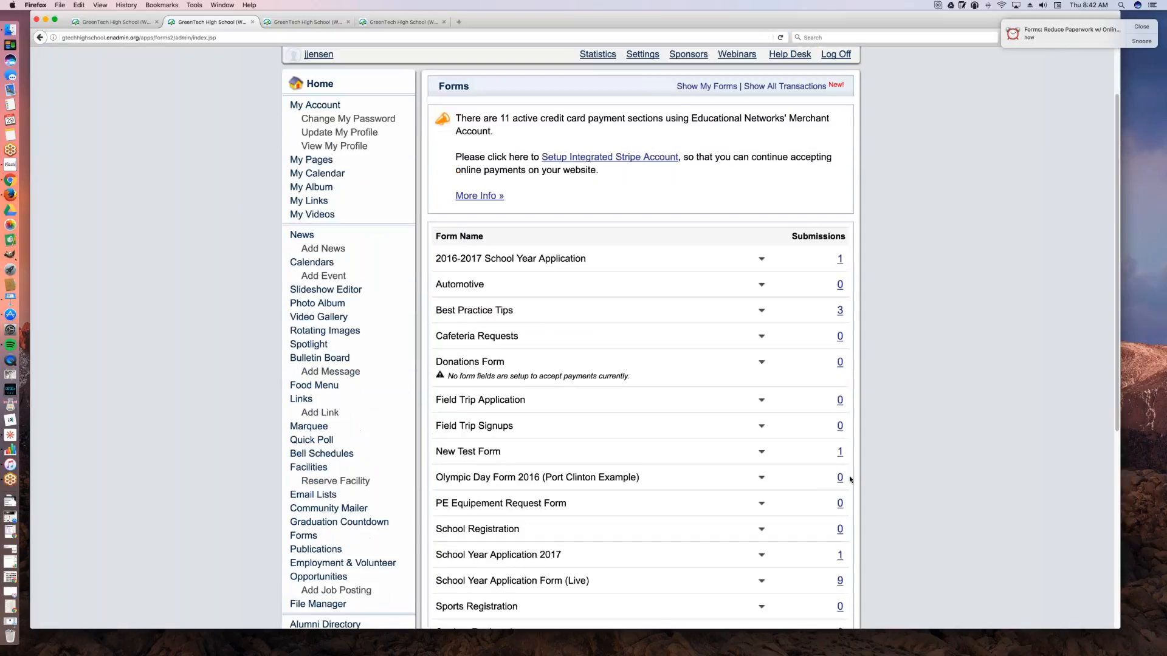
key(super+minus)
key(super+plus)
key(super+plus)
key(super+plus)
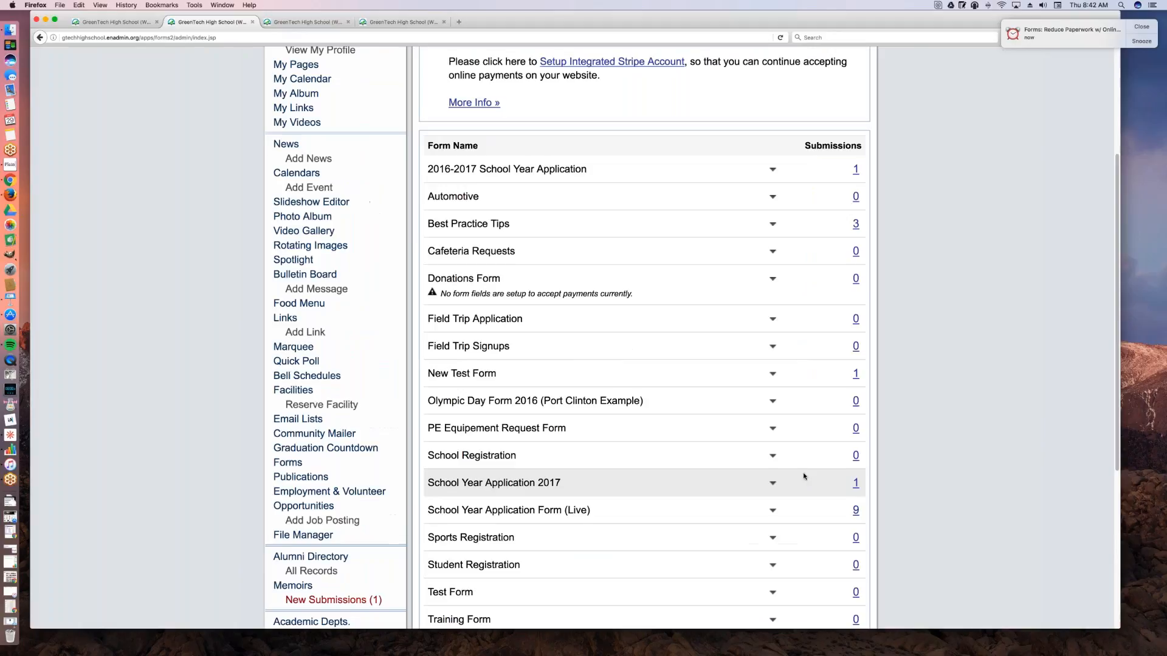
click(894, 541)
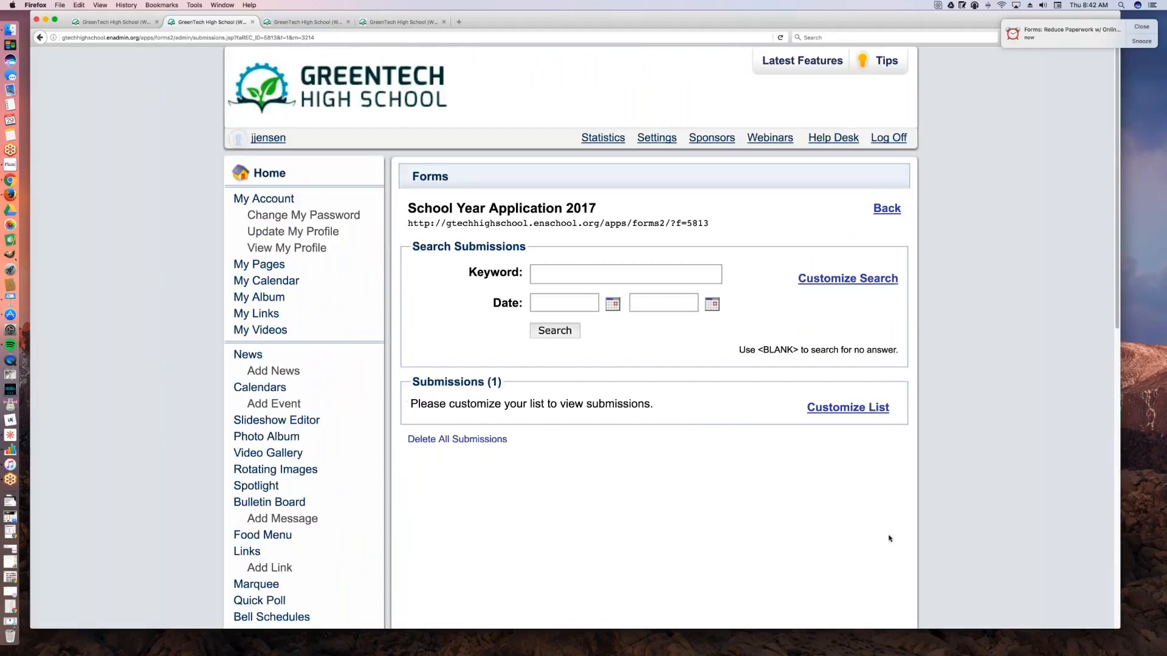
Step: Customize the submissions list to show Date of Submission, Last Name, Email, Which Campus Would You Prefer? and Status of Application?, and save it
click(845, 412)
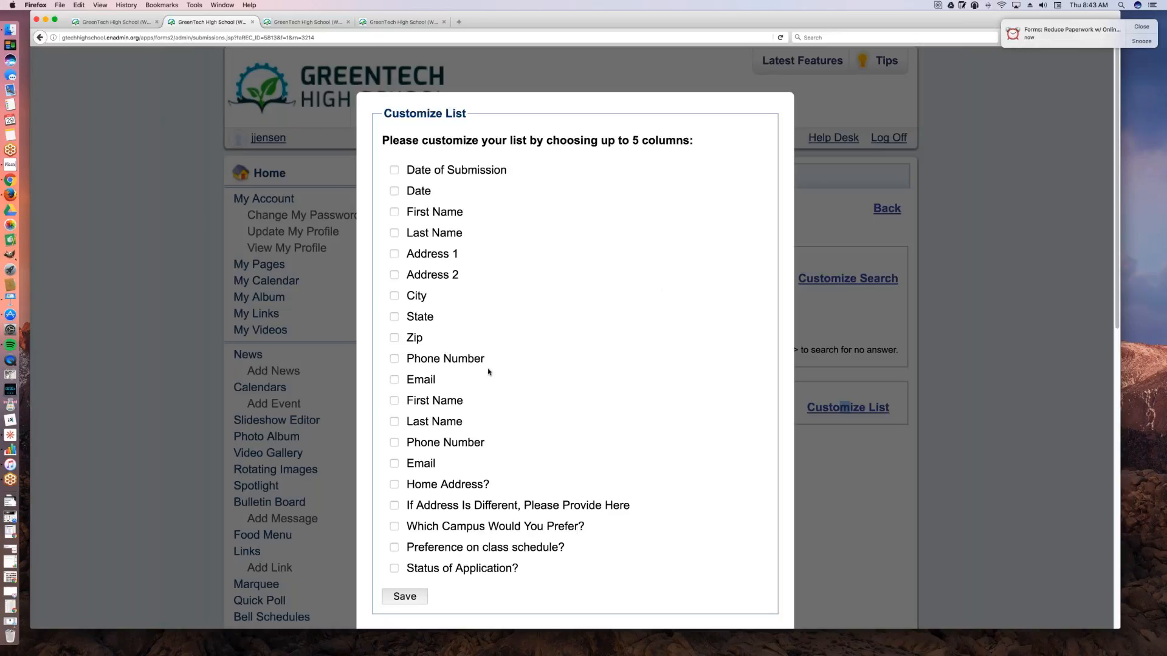
click(394, 212)
click(394, 233)
click(394, 170)
click(394, 381)
click(394, 568)
click(393, 212)
click(394, 526)
click(406, 599)
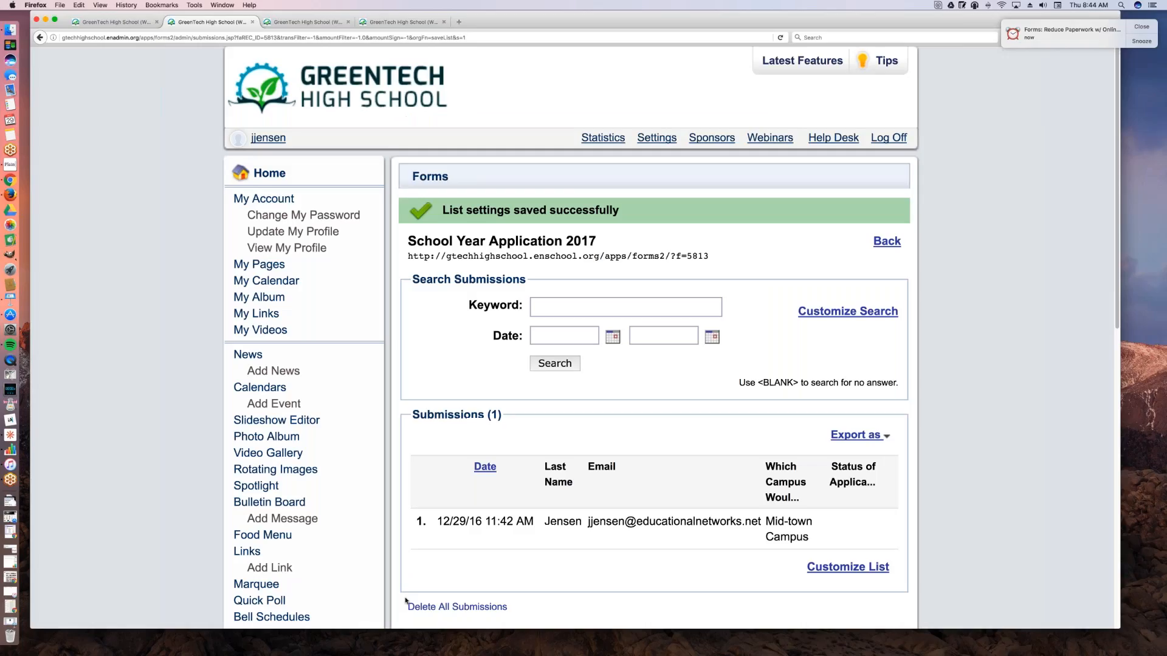
scroll(716, 439, down, 1)
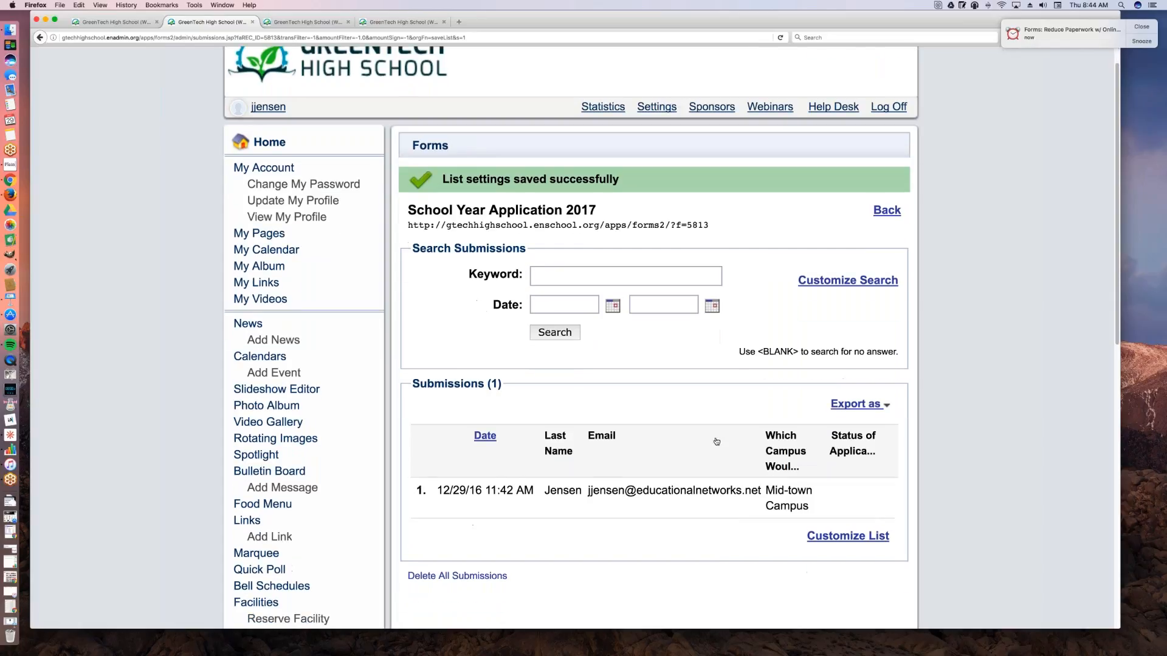
Step: Open the submitted application, set its internal Status of Application? to Accepted, update the submission and close it
scroll(716, 441, down, 3)
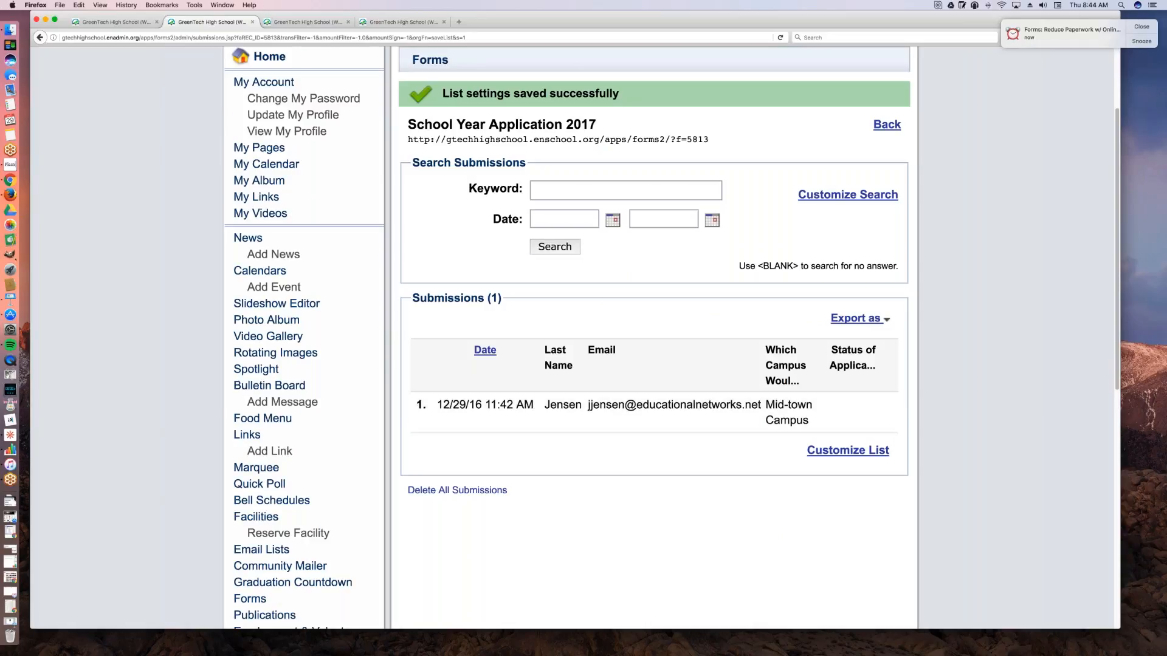
click(745, 398)
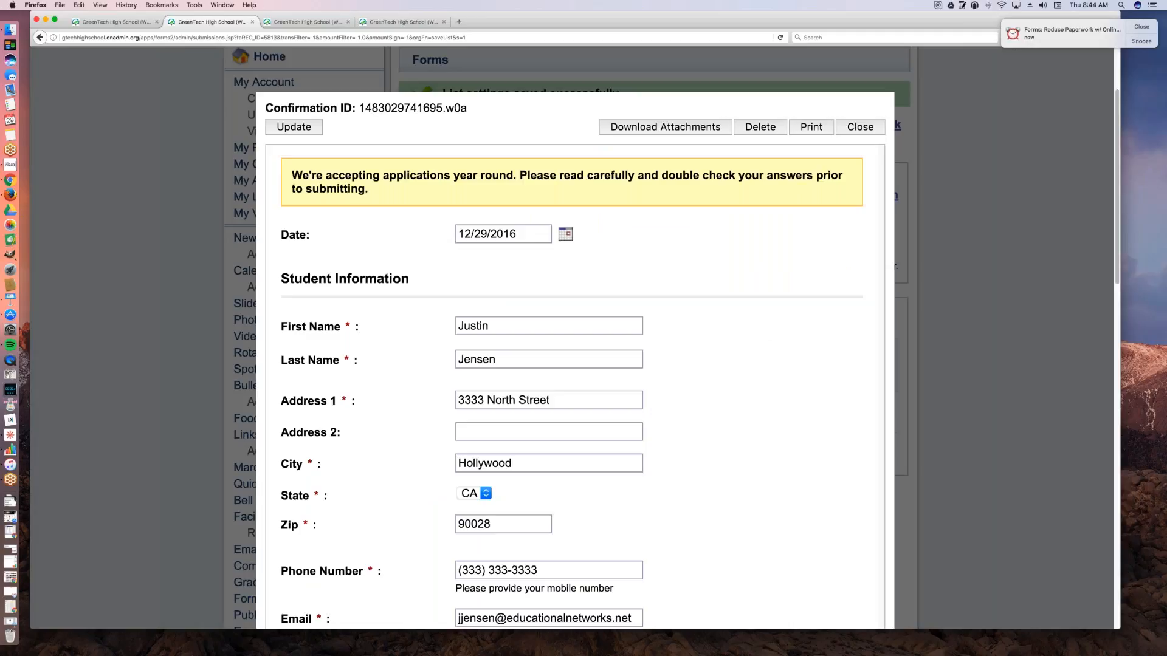
scroll(765, 343, down, 5)
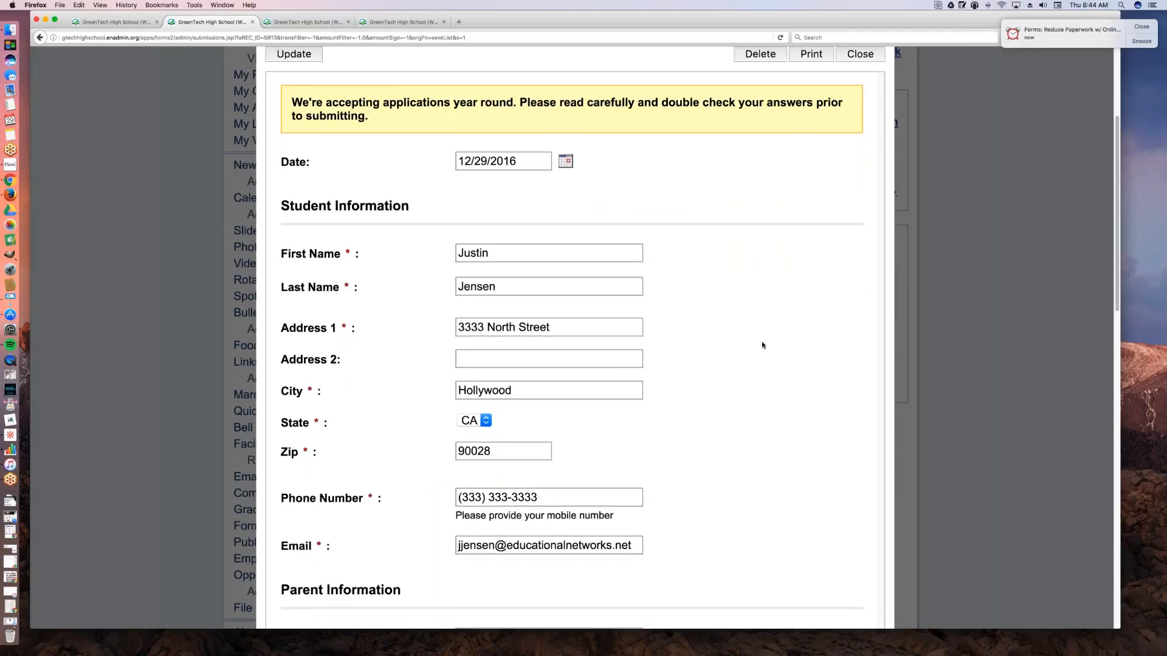
scroll(765, 345, down, 7)
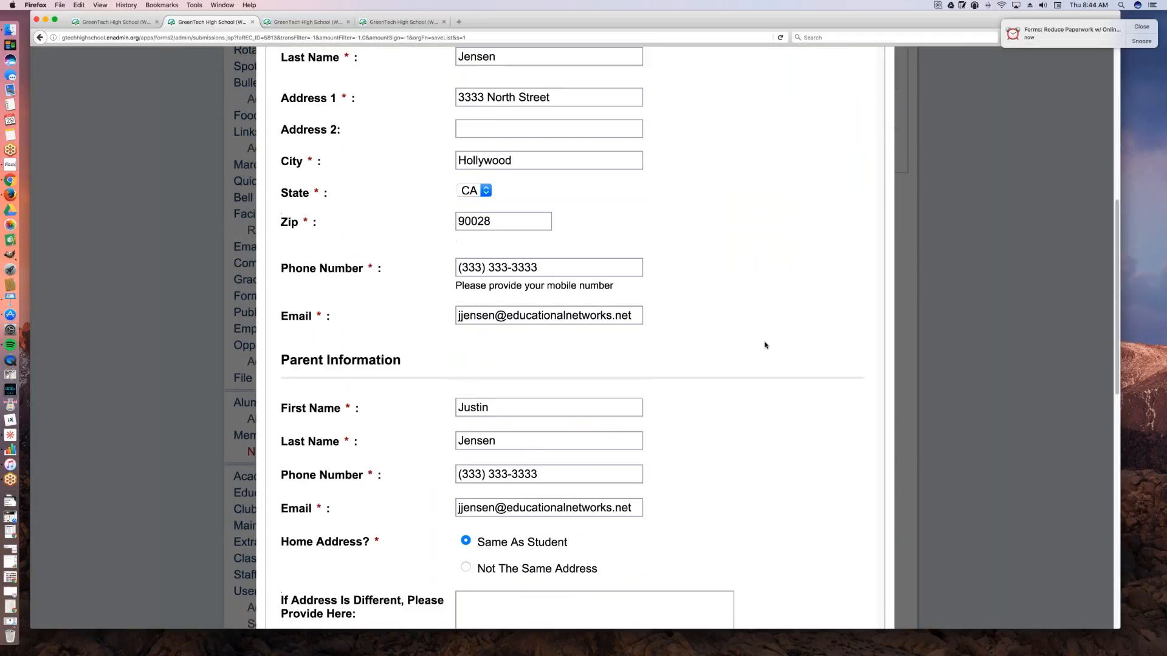
scroll(765, 345, down, 9)
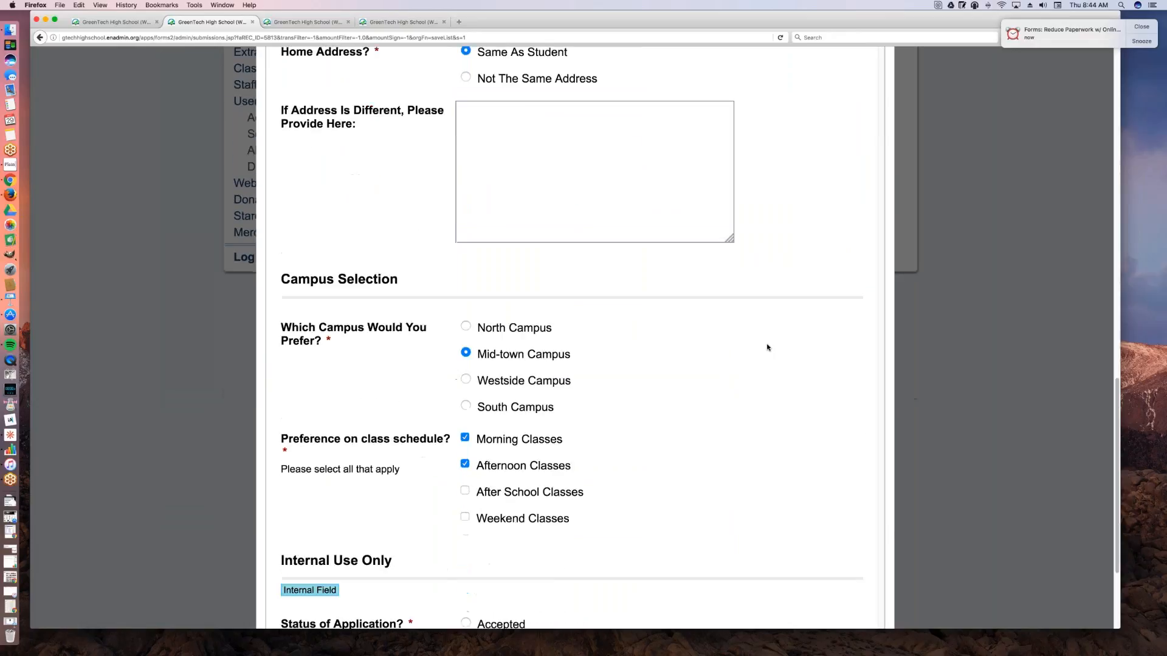
scroll(767, 348, down, 1)
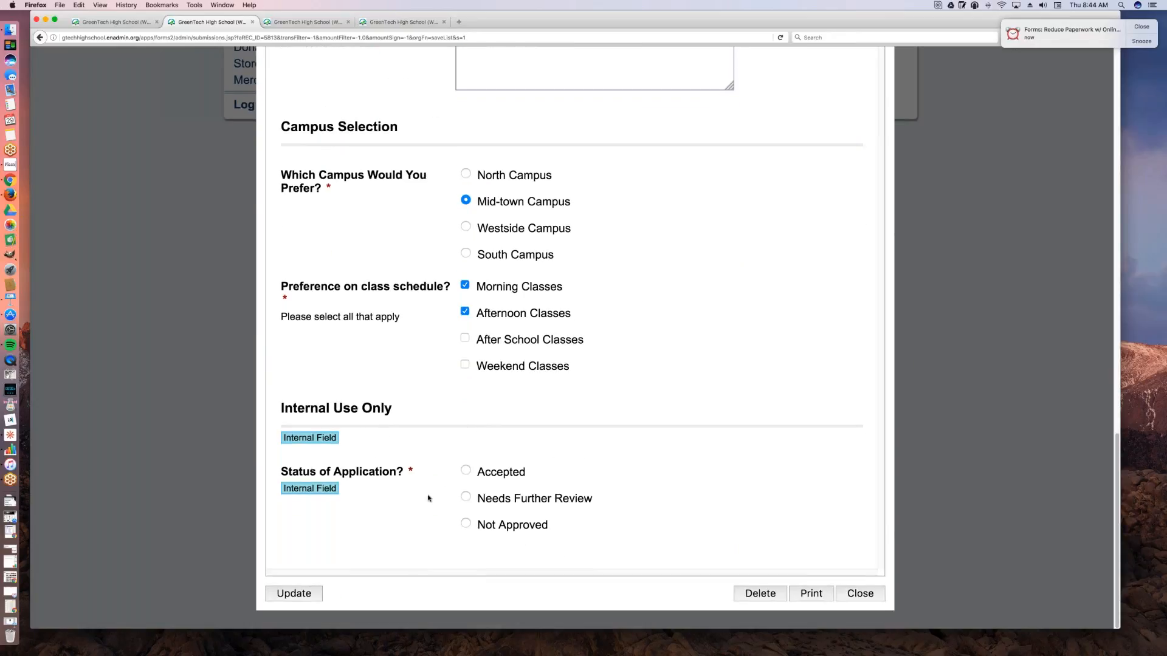
scroll(570, 424, up, 1)
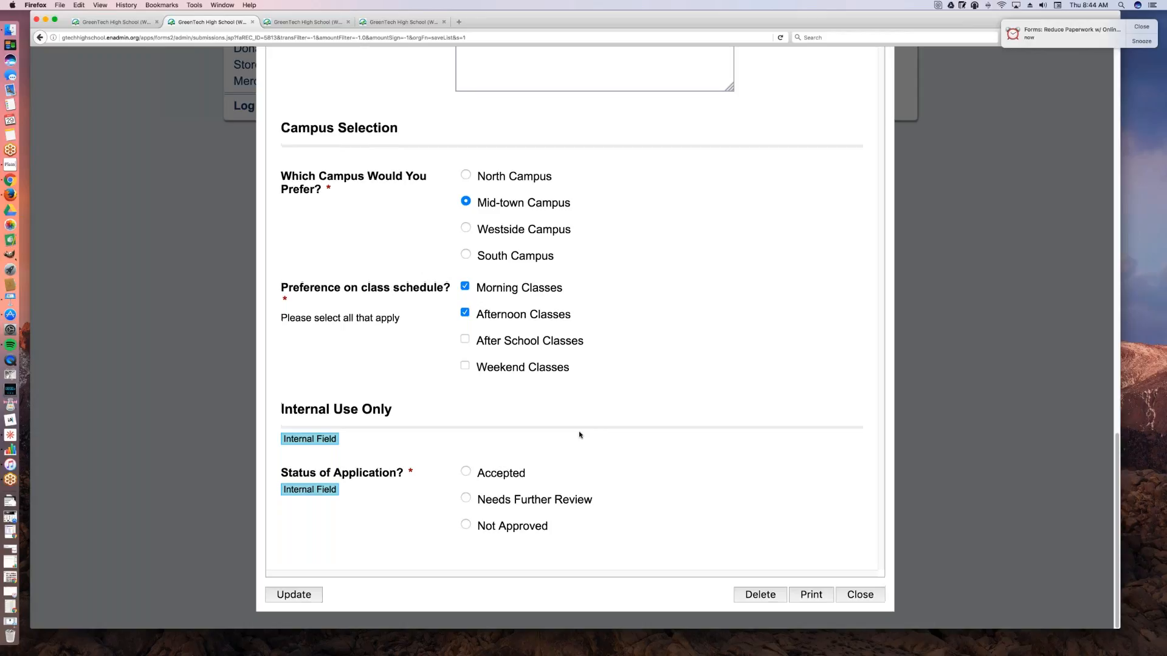
click(465, 472)
click(314, 593)
click(878, 595)
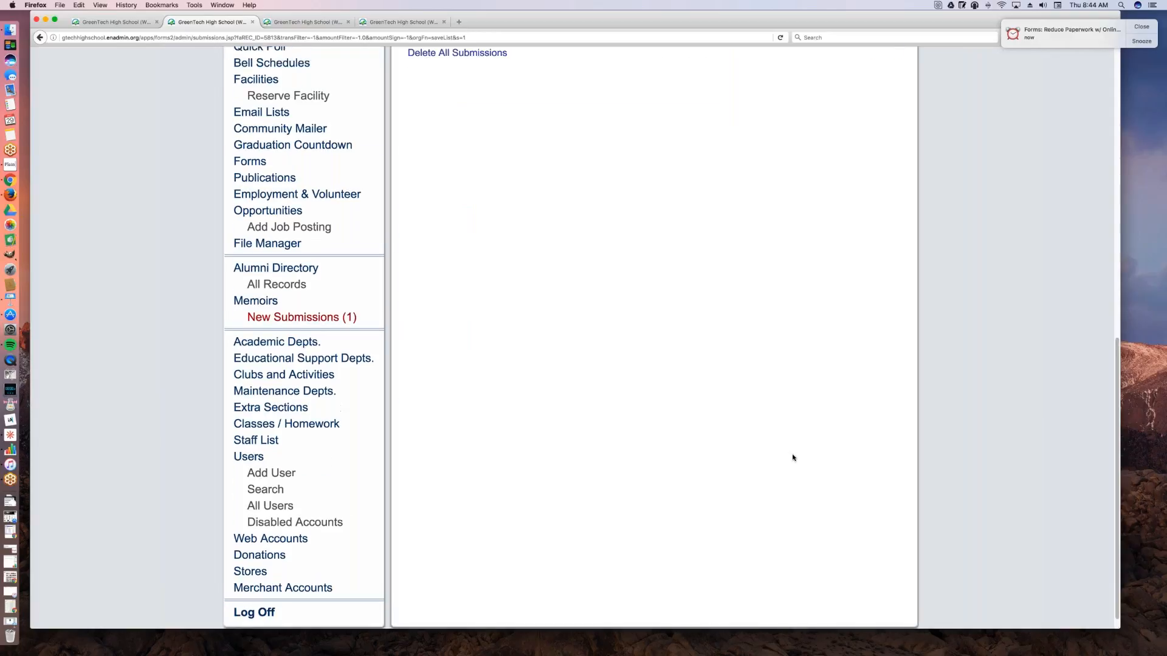
Step: Reload the submissions list and examine the application's entry in the Status of Application? column
scroll(793, 458, up, 8)
scroll(764, 475, up, 1)
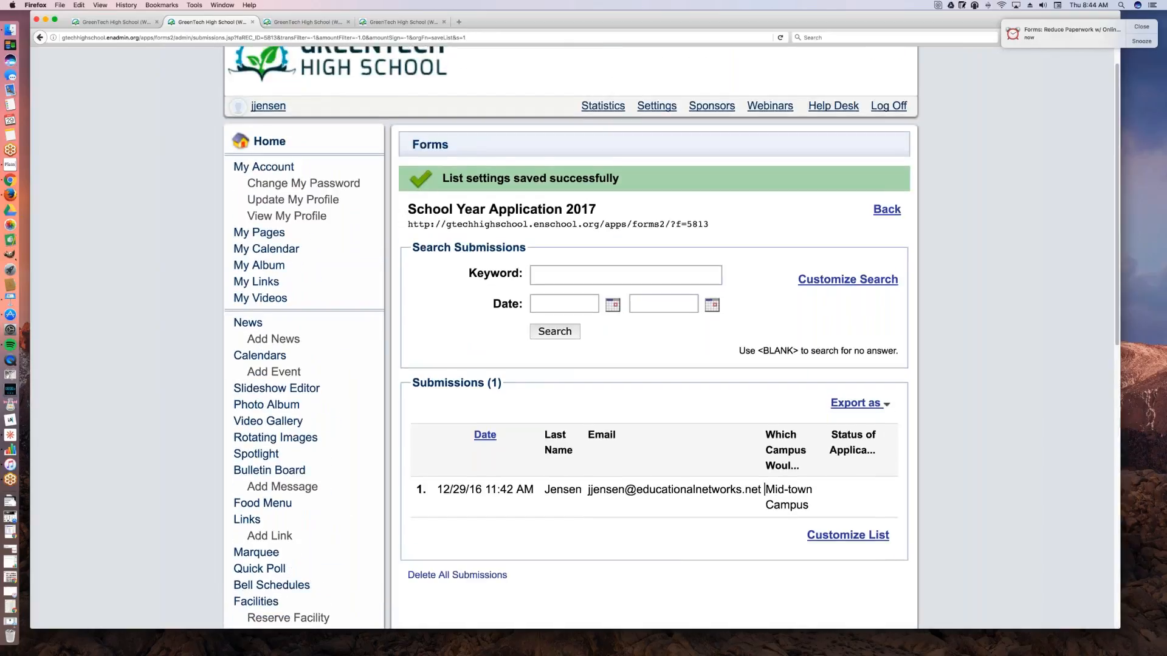
click(464, 37)
click(468, 38)
key(Return)
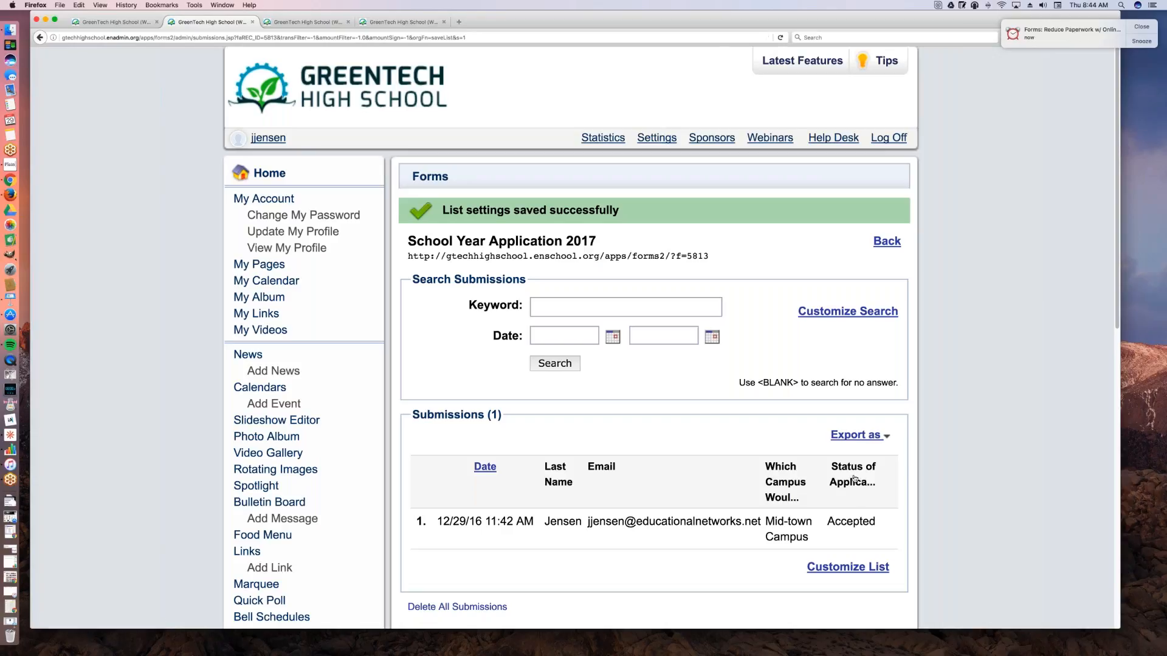
click(869, 528)
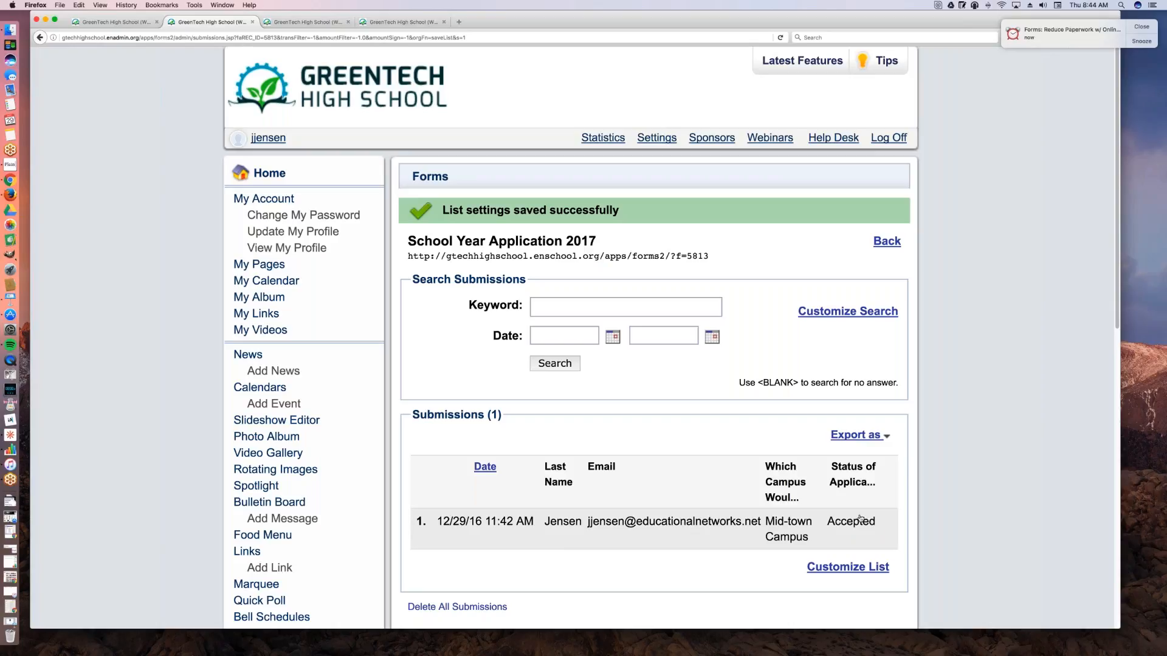
scroll(728, 497, down, 1)
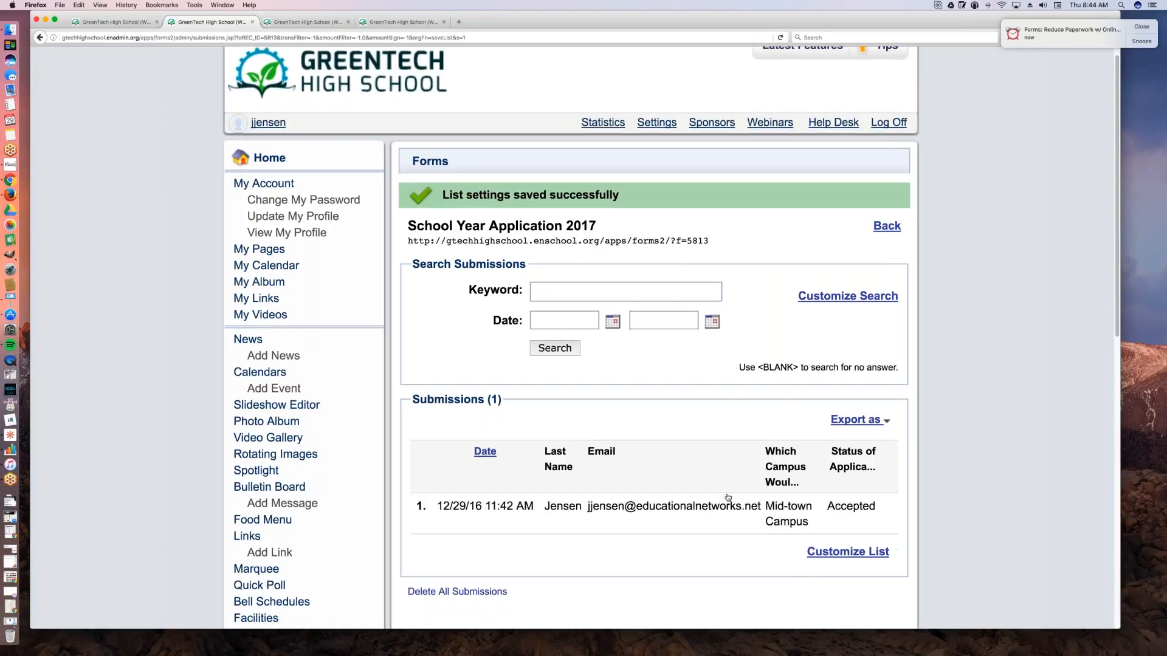
scroll(727, 497, down, 3)
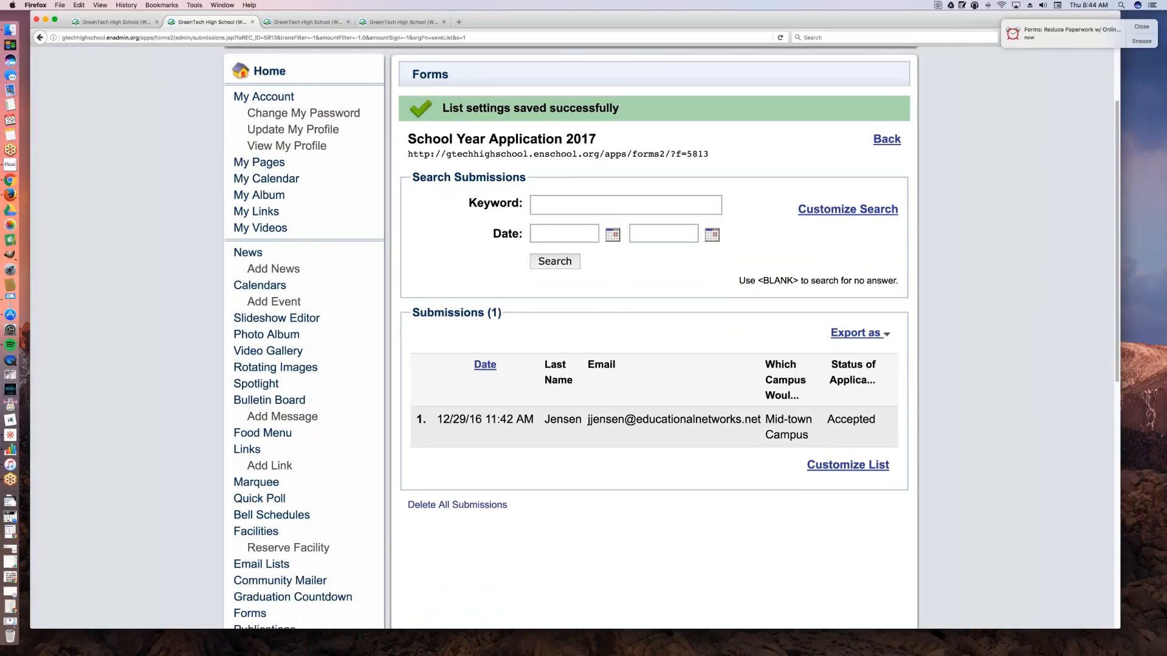
scroll(729, 494, down, 3)
scroll(782, 318, up, 5)
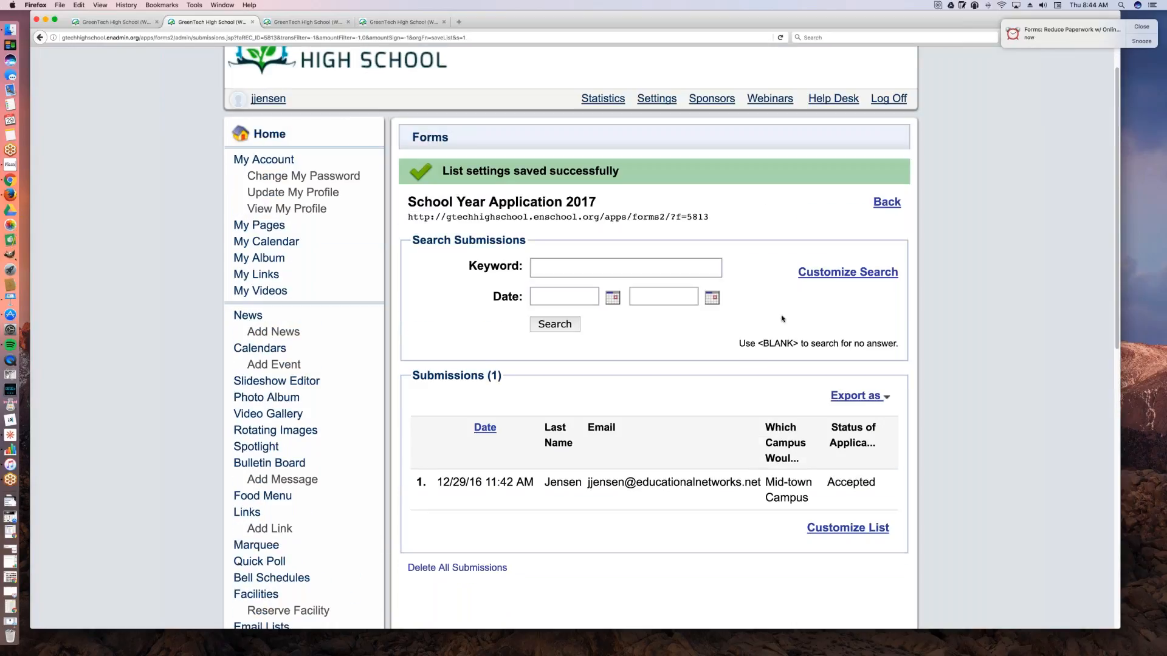
Step: Return to the forms list and open the main settings of School Year Application 2017
scroll(782, 318, up, 1)
click(888, 228)
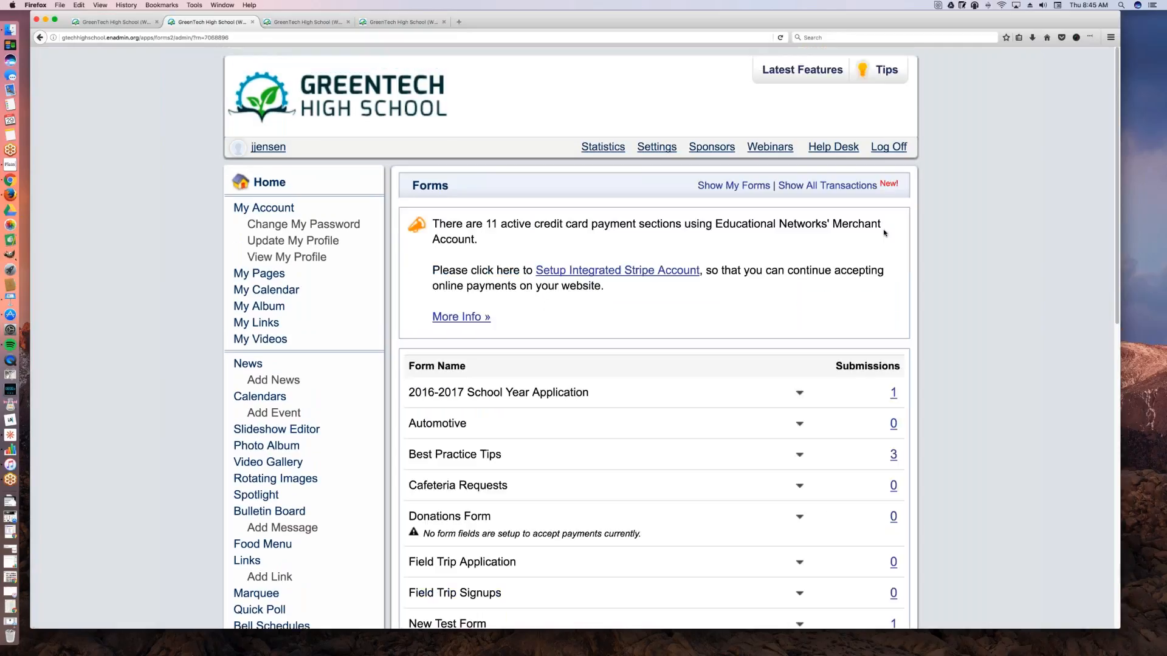
scroll(884, 233, down, 2)
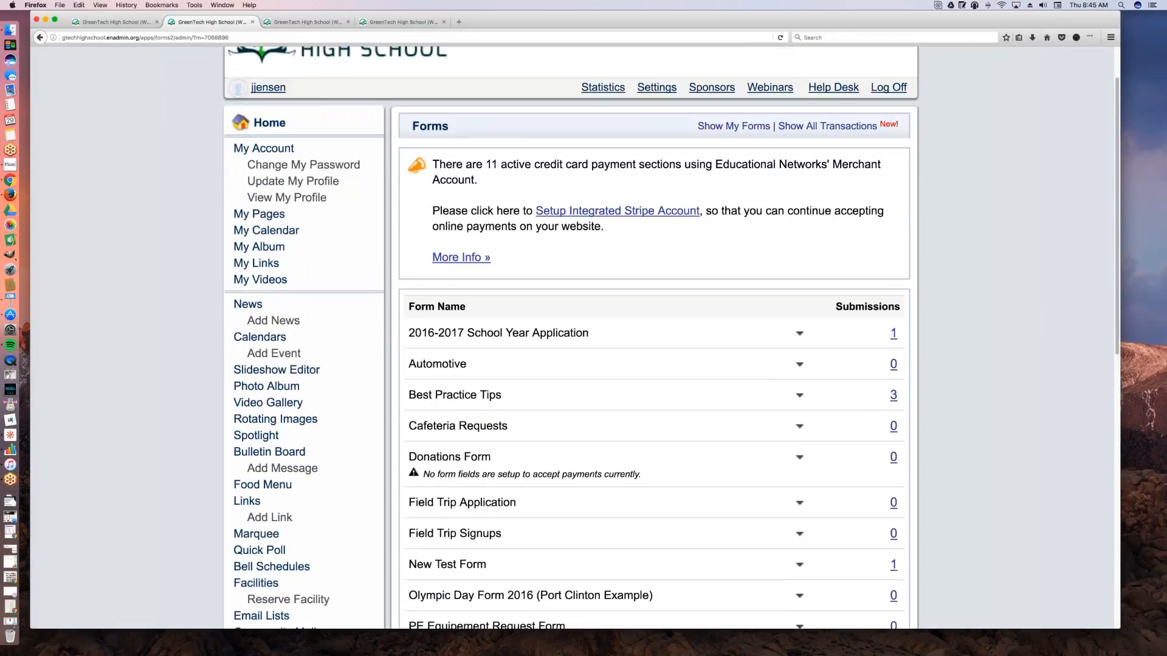
scroll(689, 353, down, 2)
scroll(689, 353, down, 5)
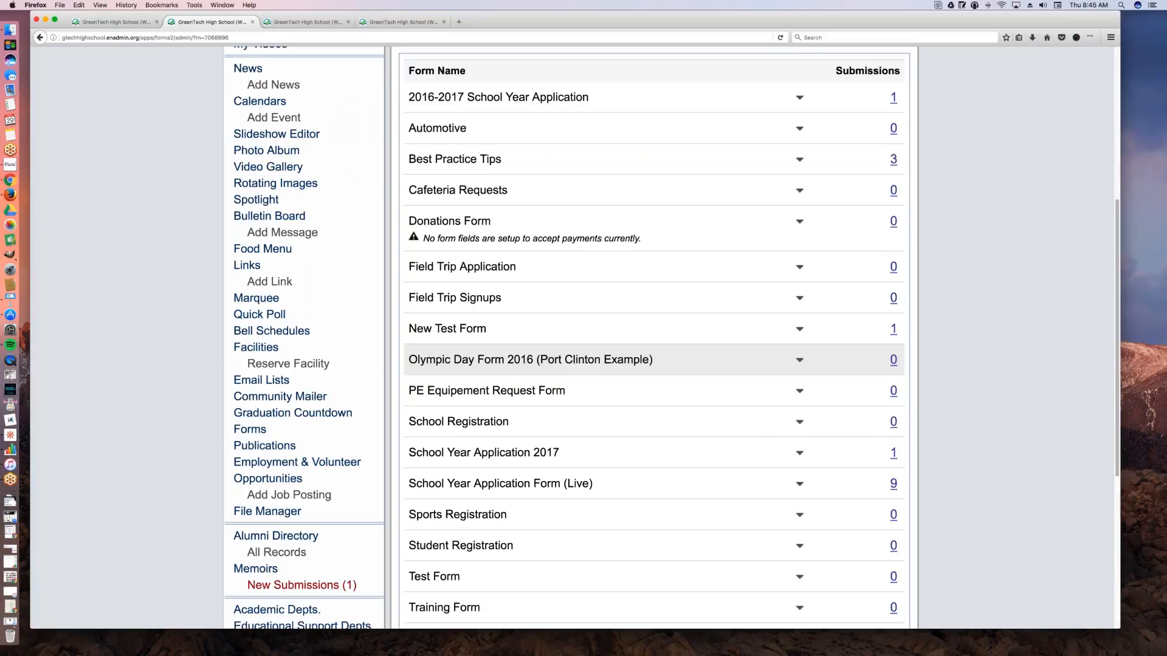
scroll(689, 353, down, 5)
click(799, 296)
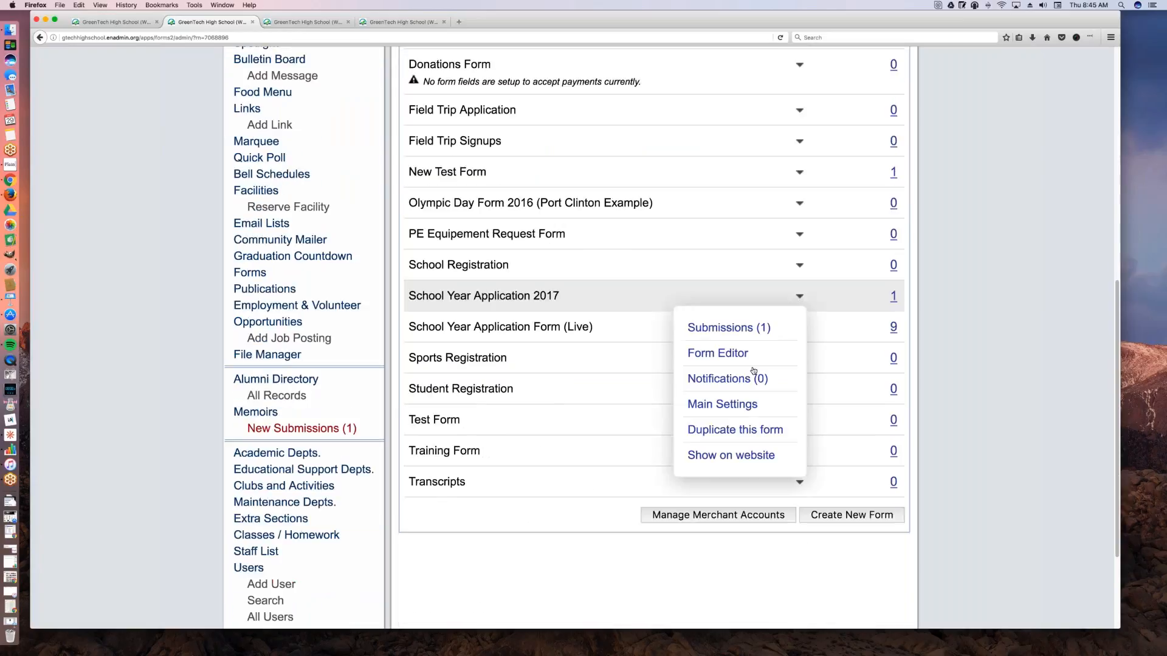
click(739, 406)
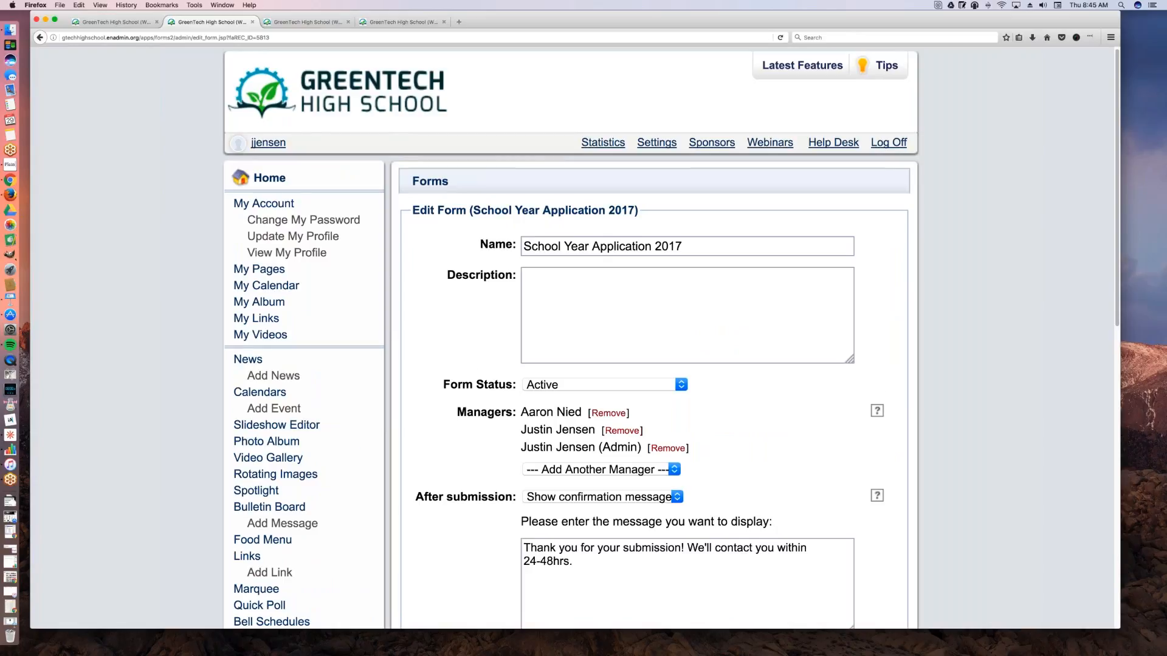
Step: Enable sending a copy of the submission to the user's email and try to save the form settings
scroll(484, 512, down, 5)
scroll(484, 512, down, 1)
click(525, 437)
scroll(508, 467, down, 1)
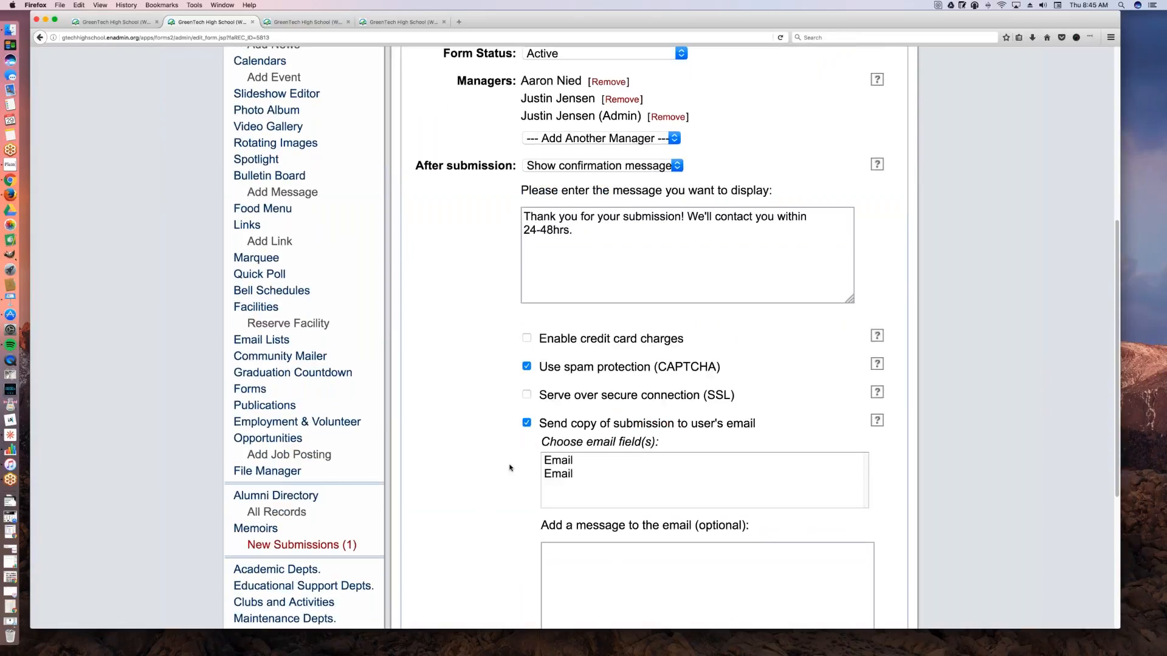
scroll(509, 467, down, 3)
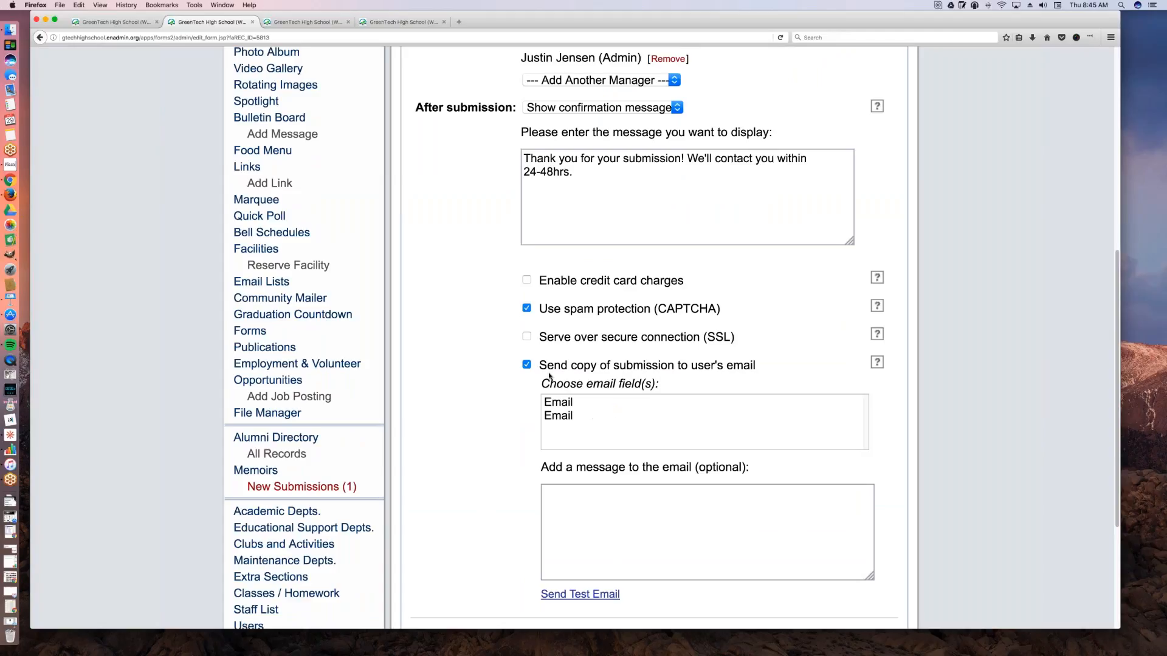
scroll(624, 448, down, 1)
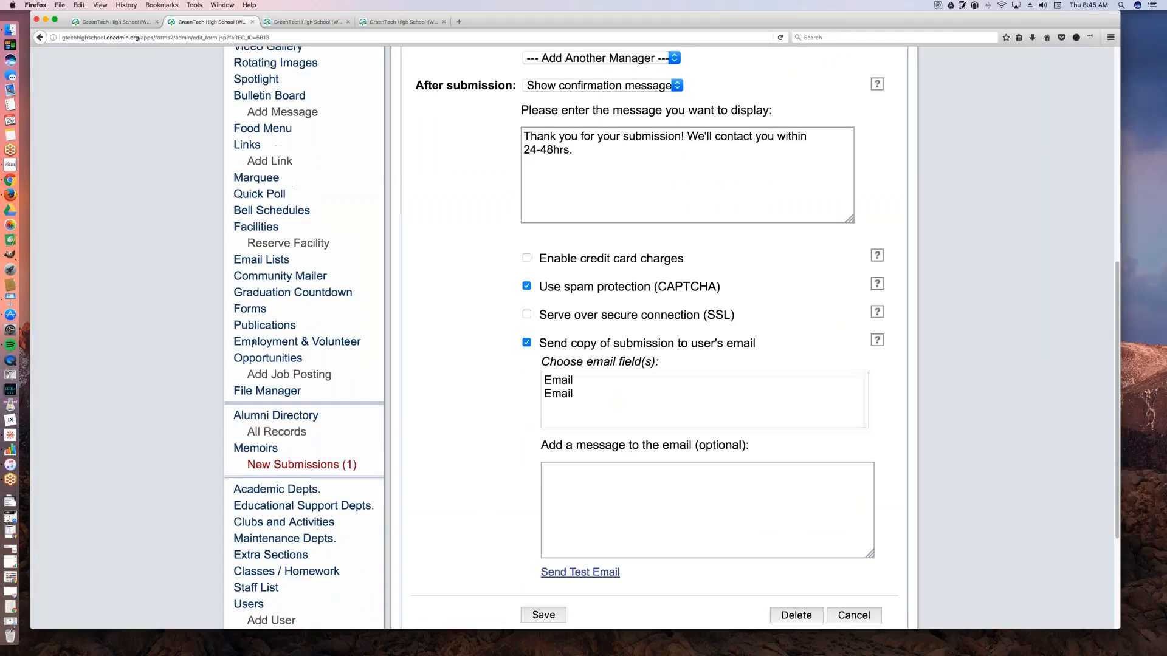
scroll(556, 449, down, 8)
click(552, 445)
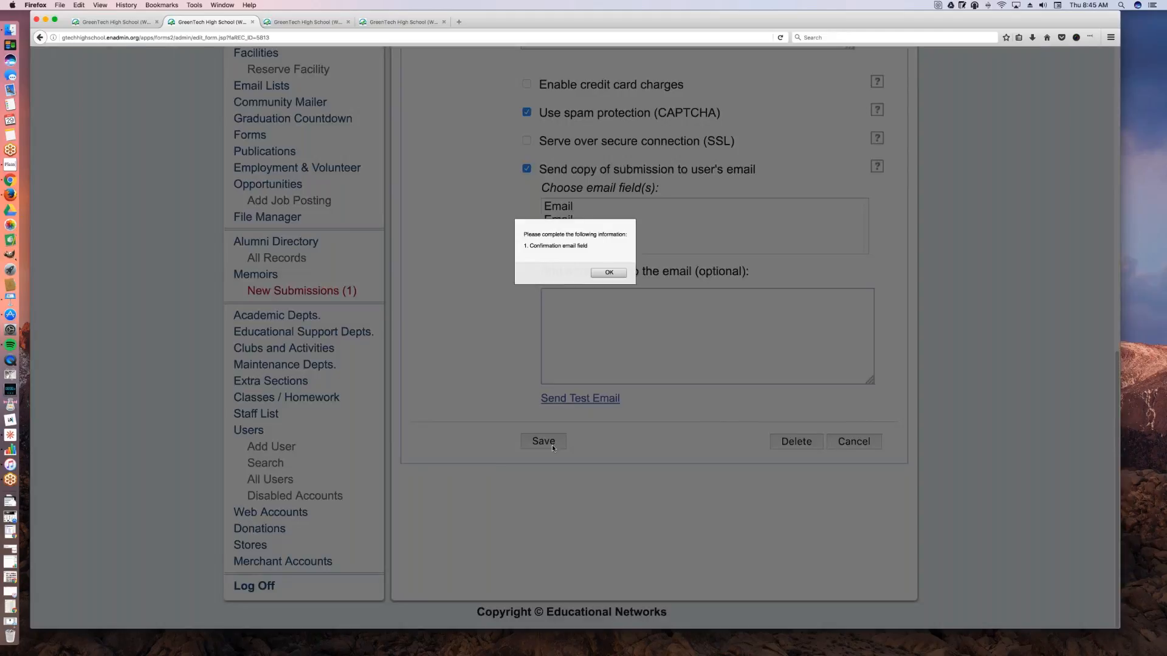
click(609, 273)
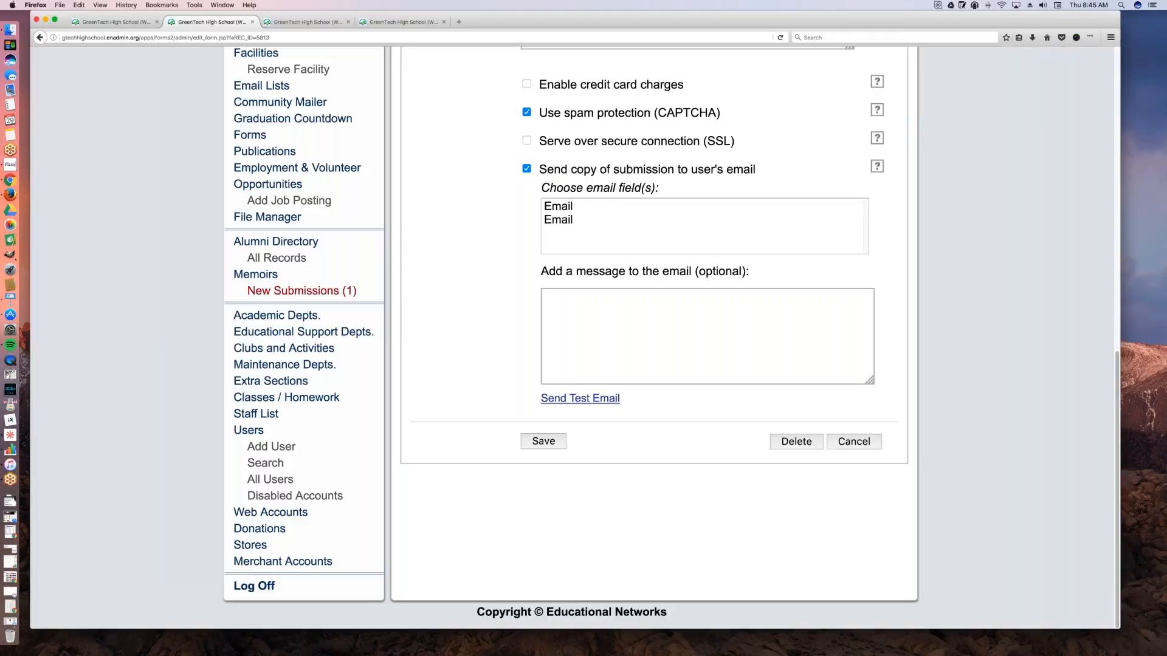
Step: Choose the first Email entry as the email field for the submission copy and save the form settings
scroll(646, 265, up, 1)
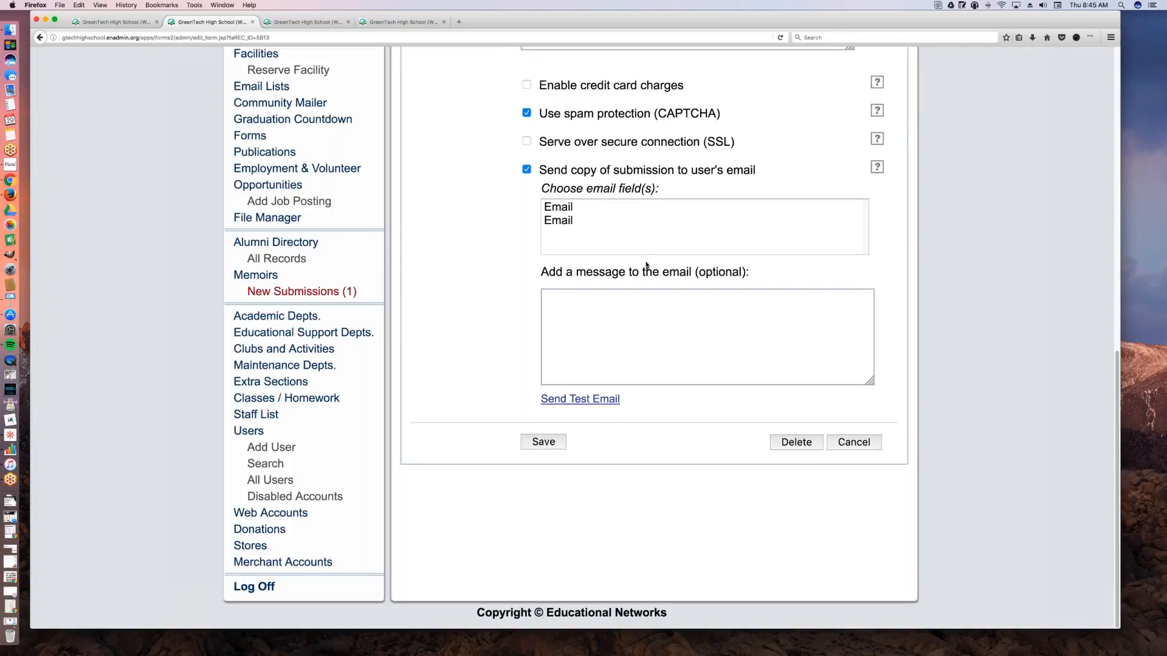
scroll(645, 265, up, 2)
click(593, 280)
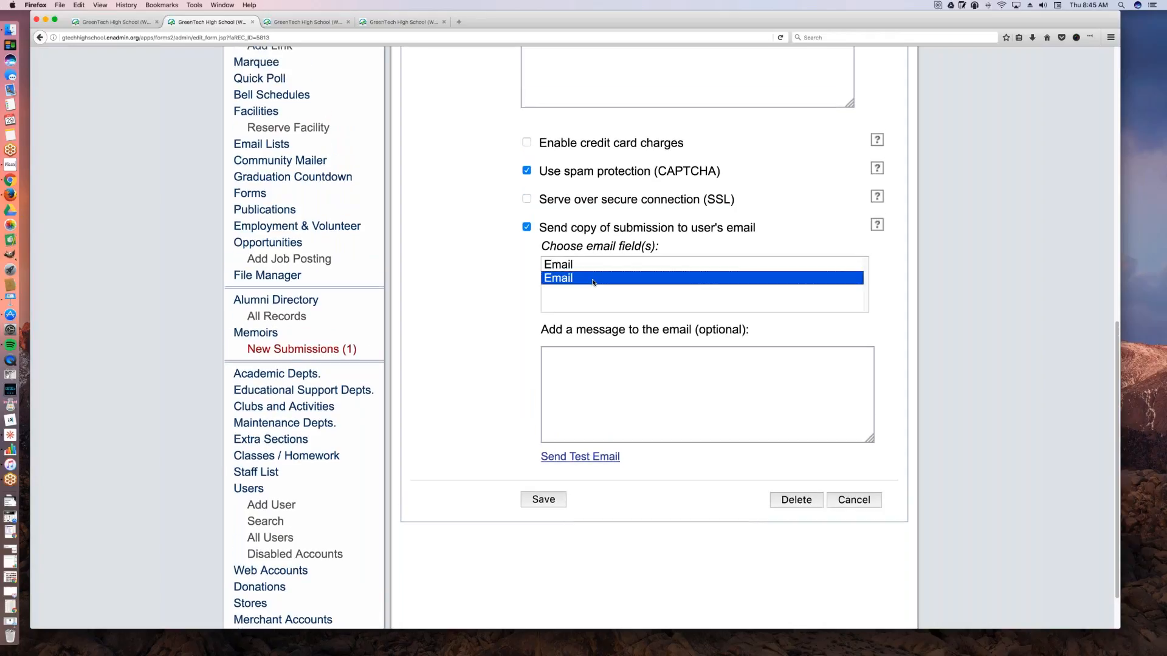
click(611, 369)
click(595, 282)
click(589, 265)
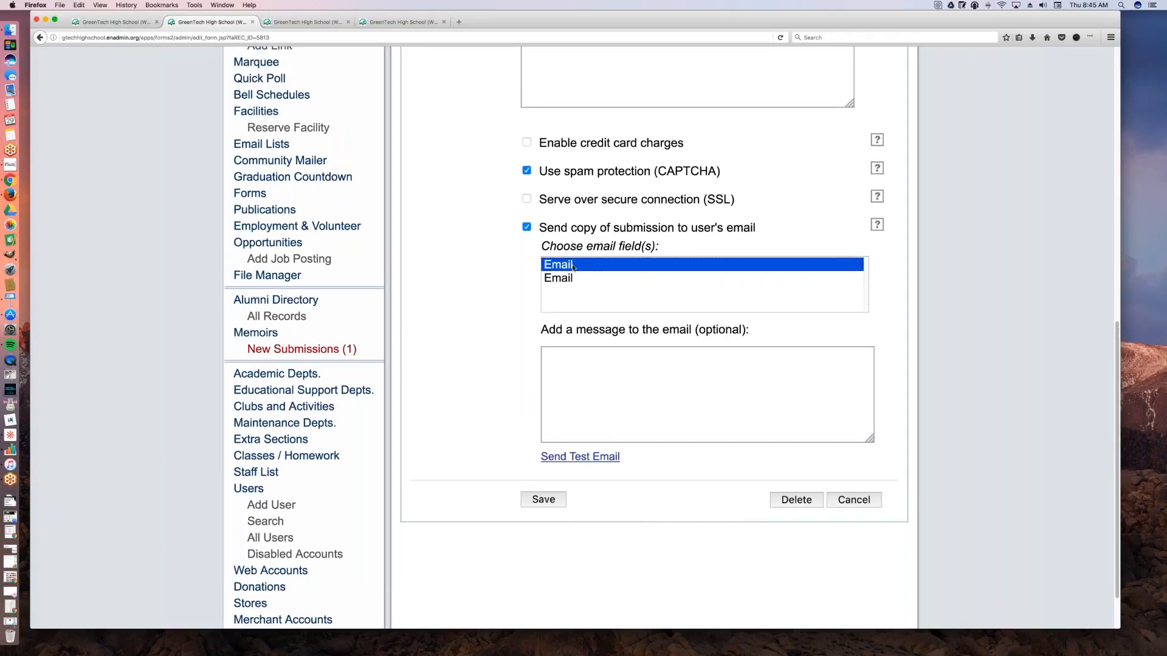
click(544, 506)
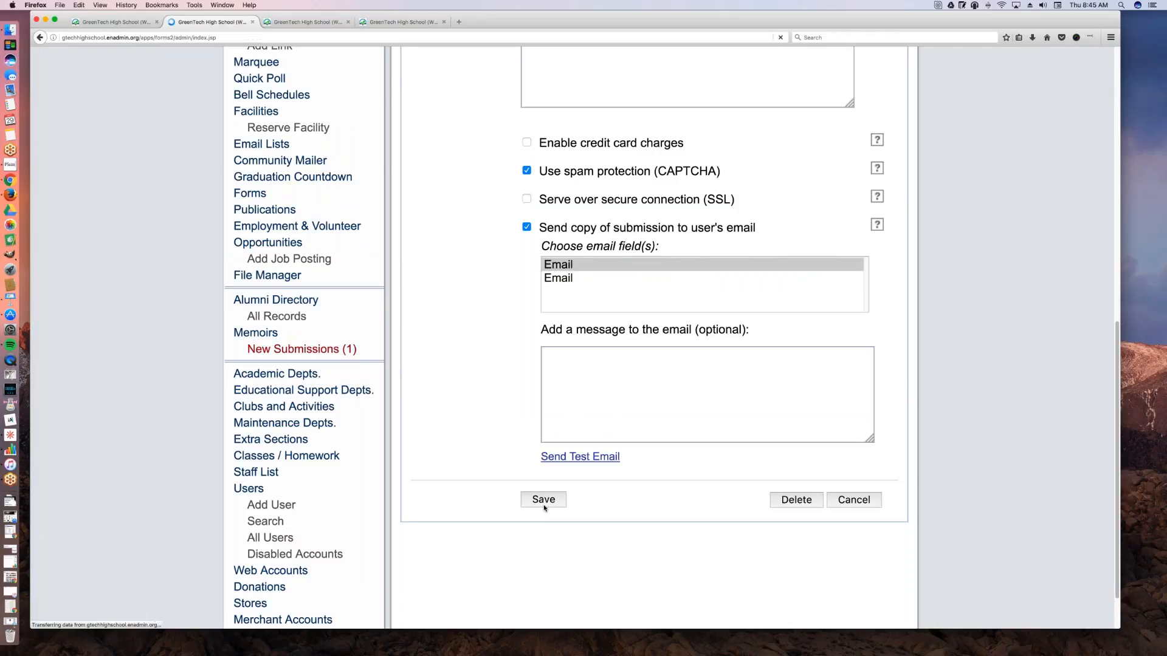
Step: Open School Year Application 2017 in the form editor from the forms list
scroll(672, 423, down, 1)
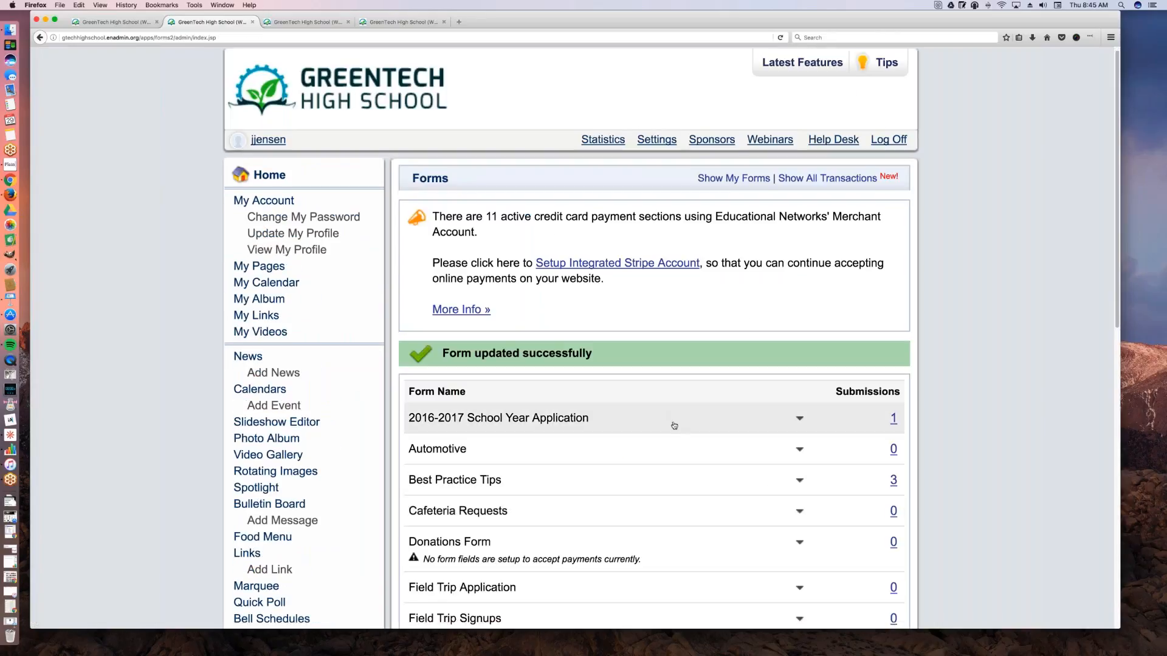
scroll(674, 425, down, 3)
scroll(677, 427, down, 6)
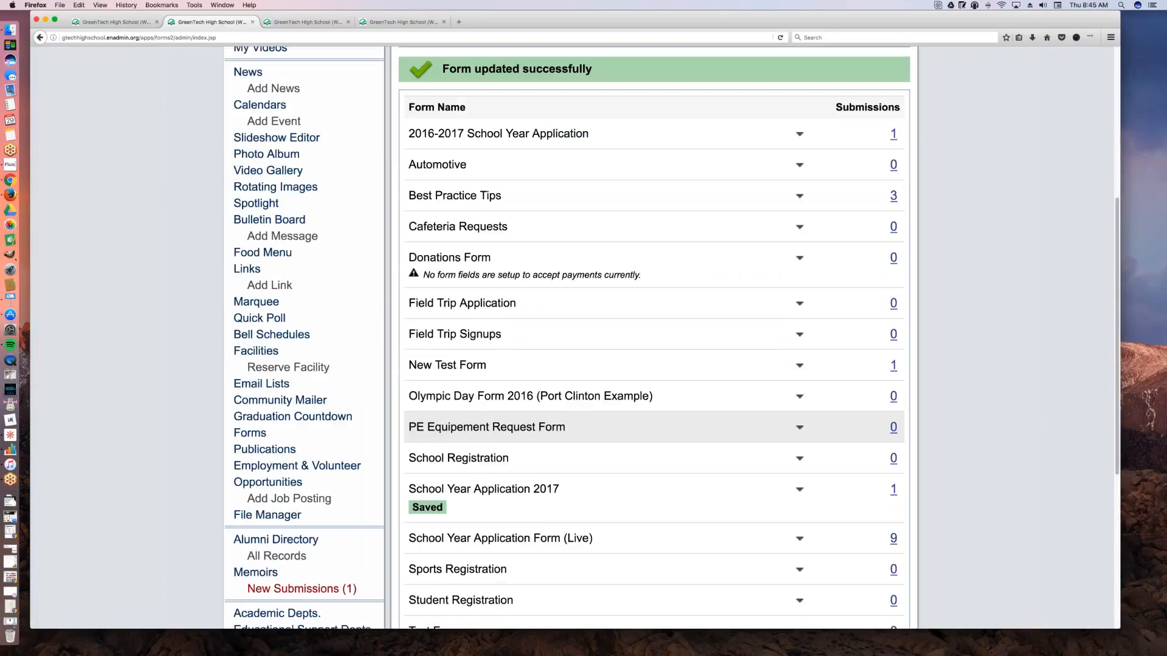
click(799, 329)
click(767, 391)
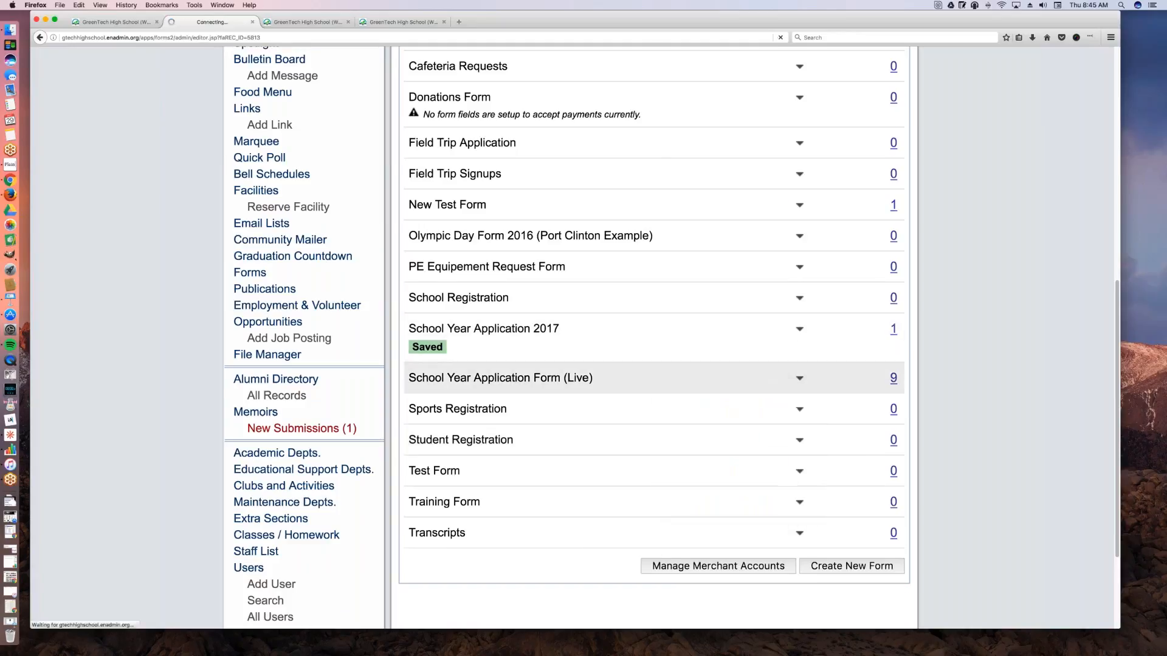
Step: Rename the Email question just above the Parent Information section to Student Email
scroll(395, 454, down, 5)
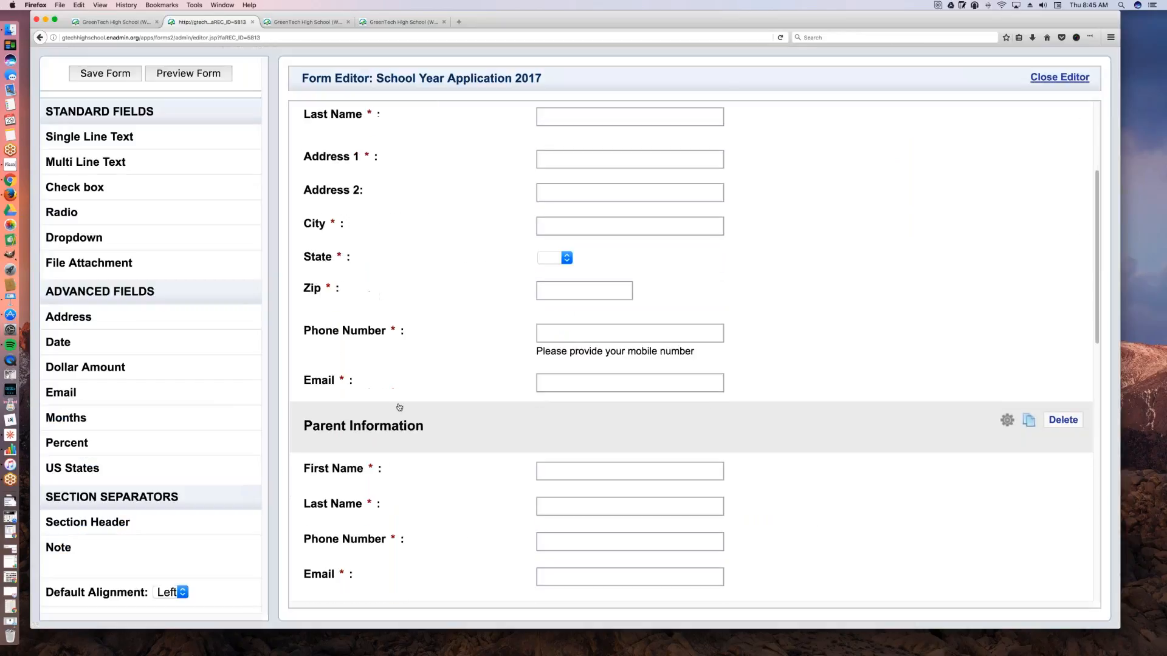
click(391, 386)
text(Student Email)
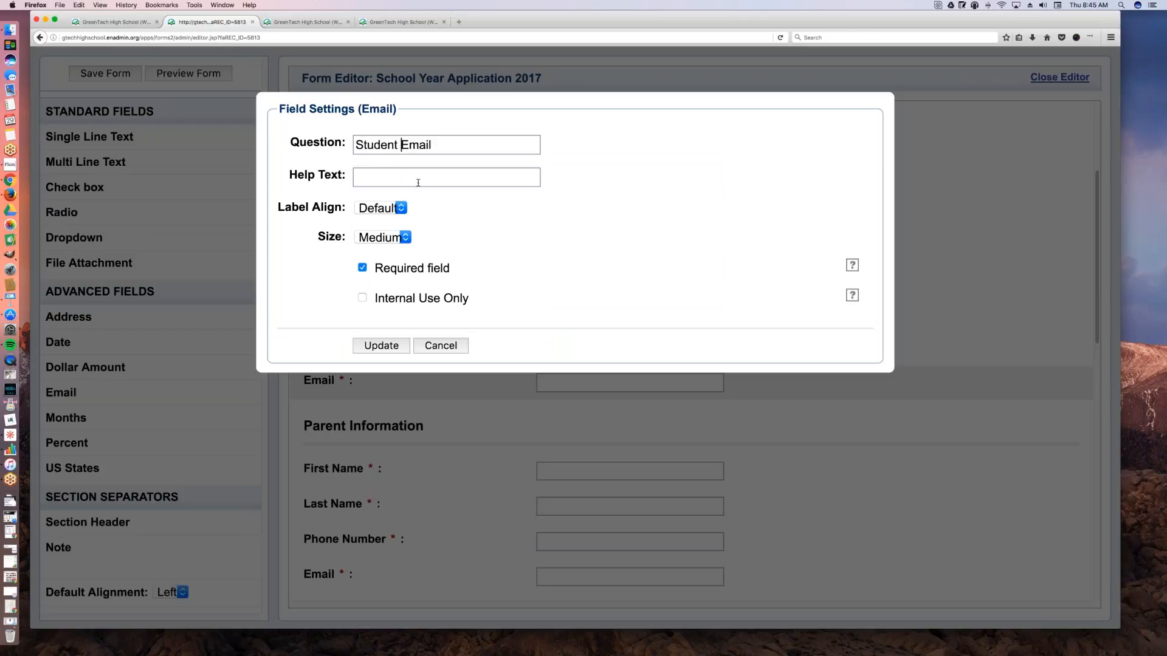
click(399, 344)
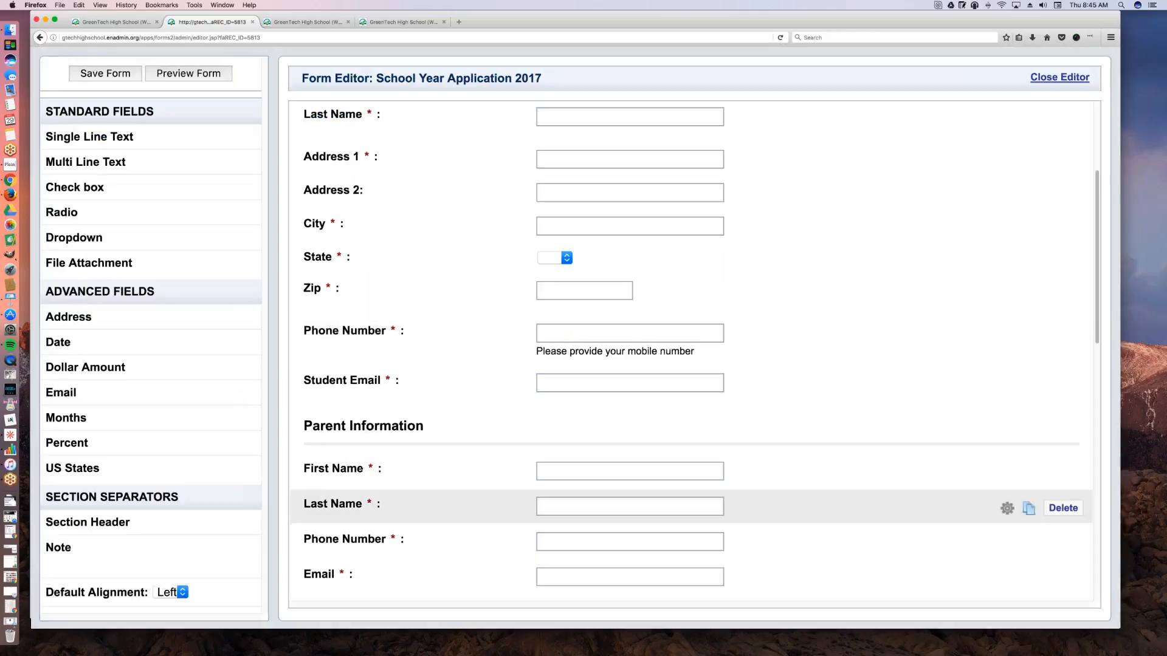
Step: Rename the Email question in the Parent Information section to Parent Email
click(374, 575)
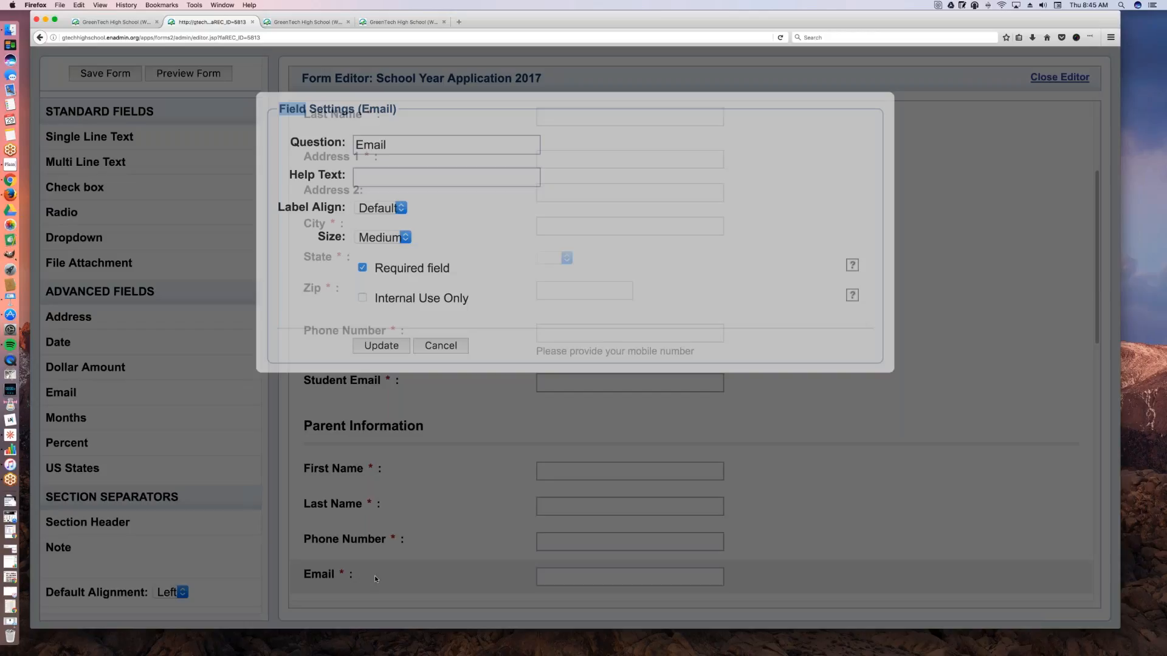
text(Parent)
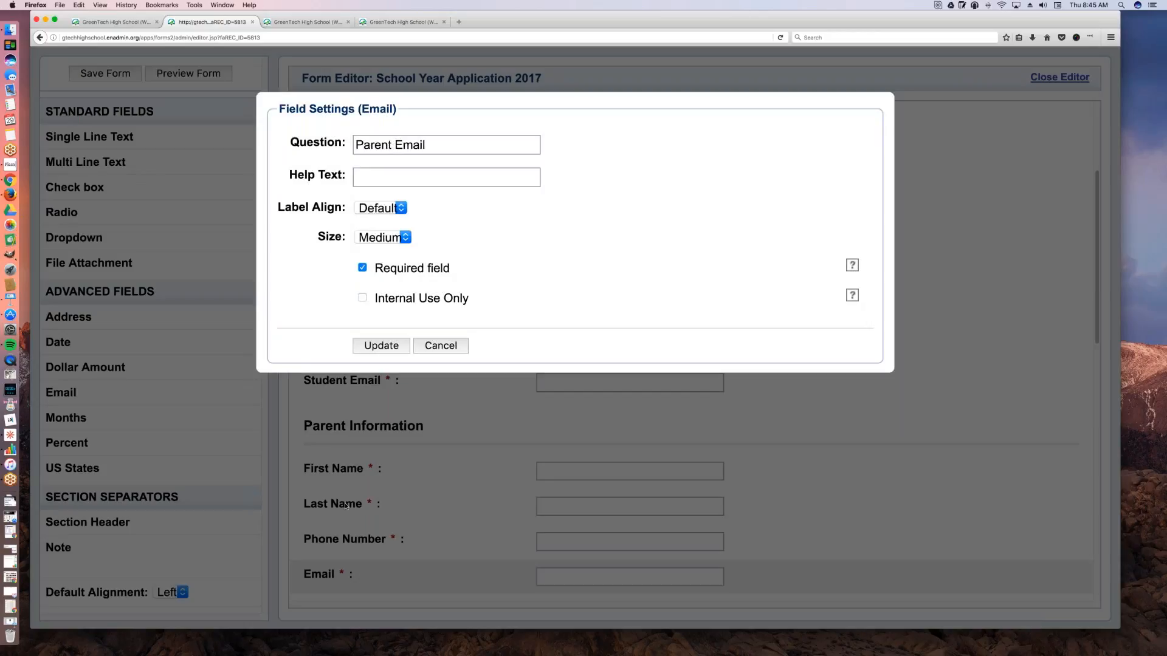
click(389, 345)
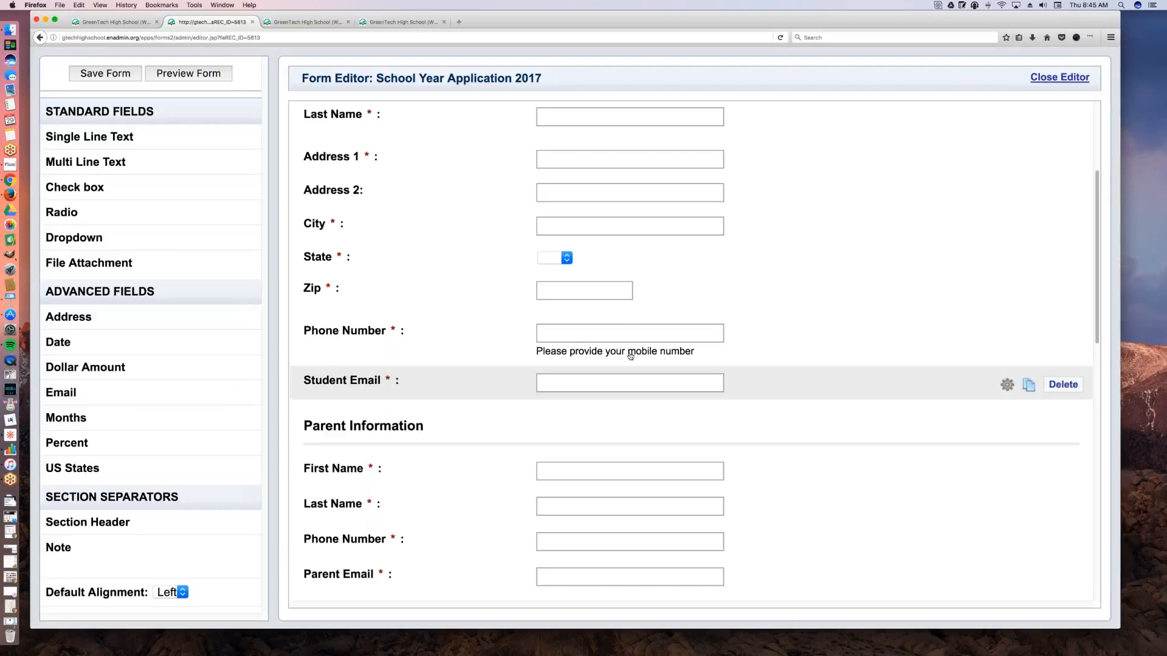
Step: Look over the remaining questions of School Year Application 2017 and save the form
scroll(632, 355, down, 1)
scroll(642, 333, down, 3)
scroll(702, 318, down, 4)
scroll(517, 441, down, 3)
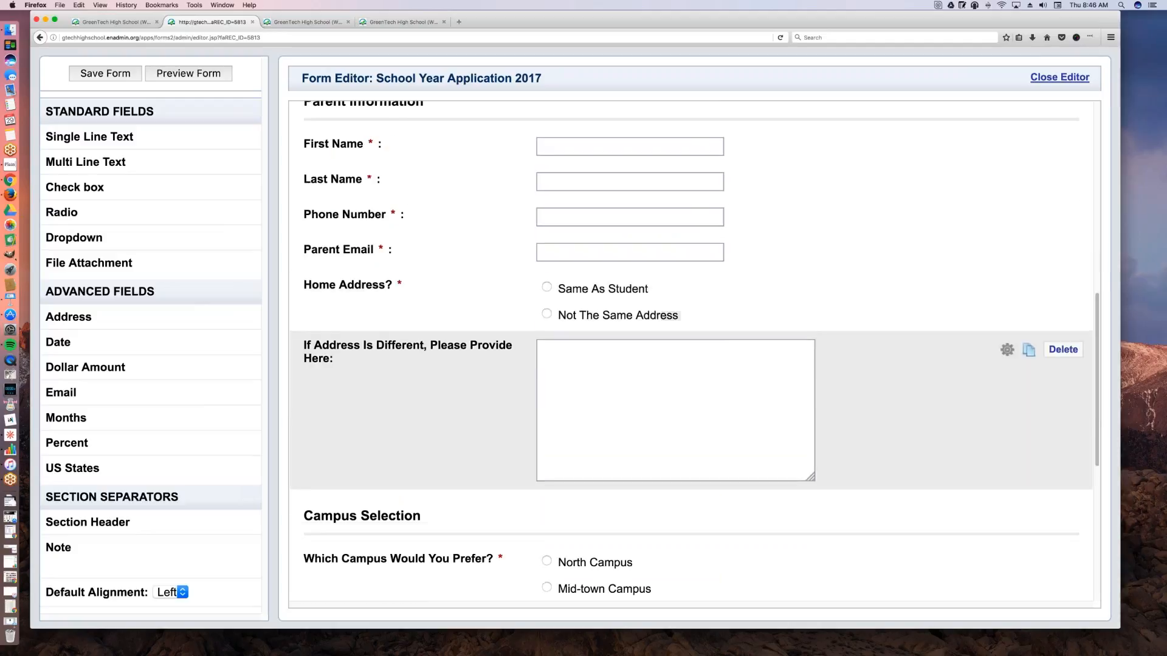
scroll(517, 441, up, 8)
scroll(517, 441, down, 4)
scroll(517, 441, down, 5)
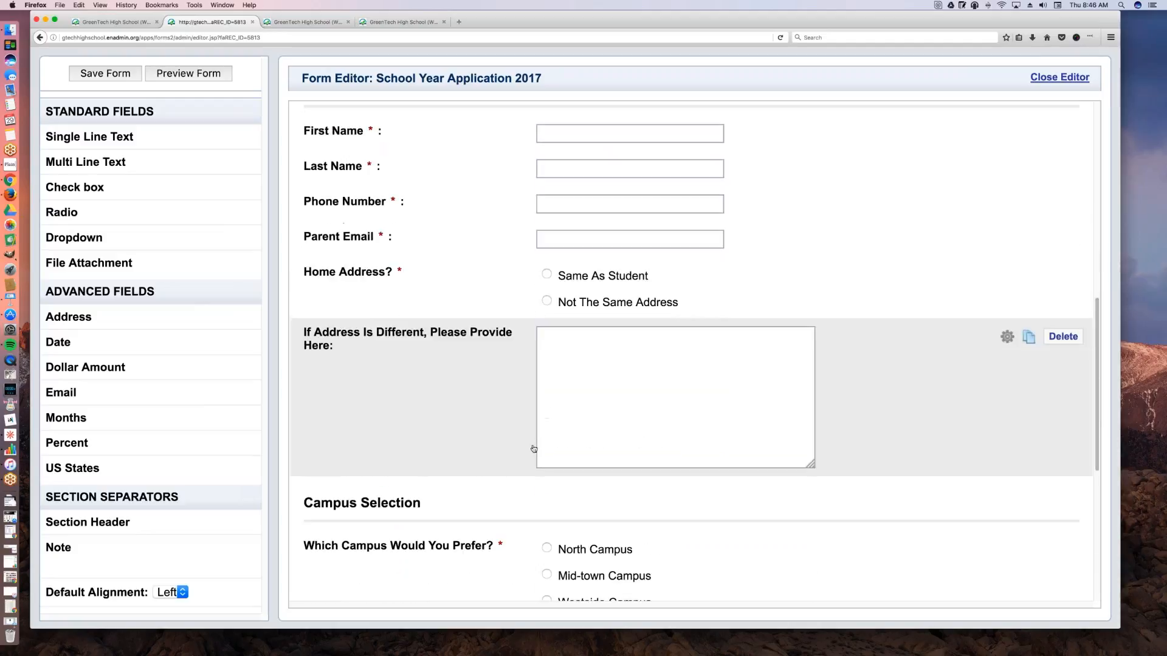
scroll(517, 442, up, 9)
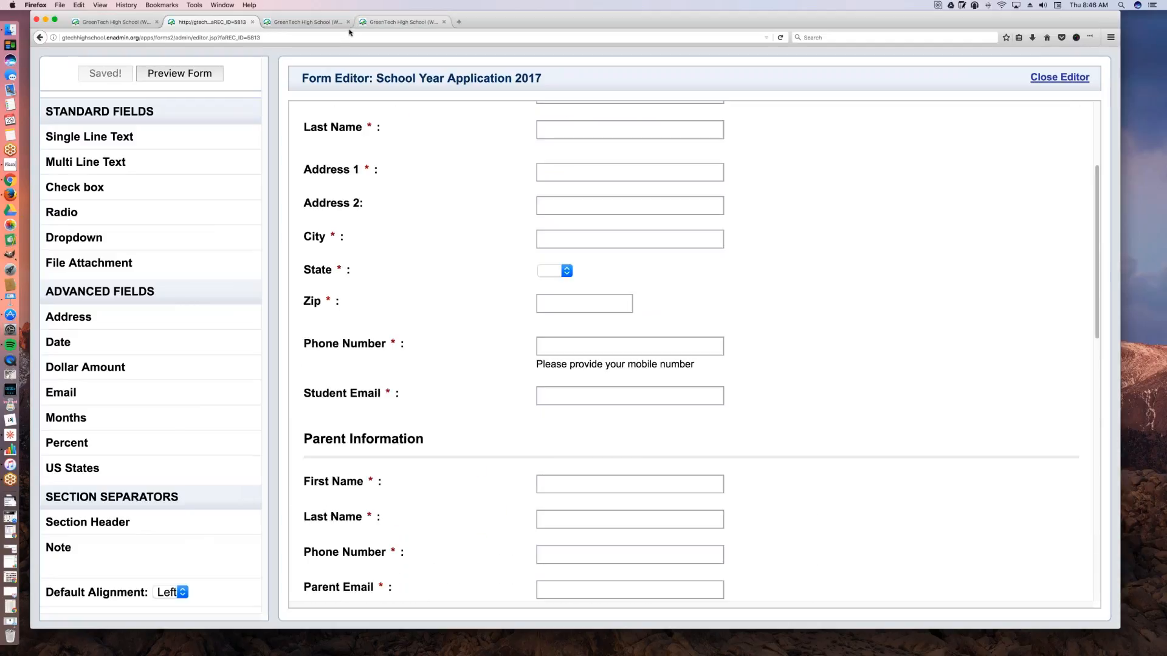
scroll(833, 157, up, 3)
scroll(833, 159, up, 1)
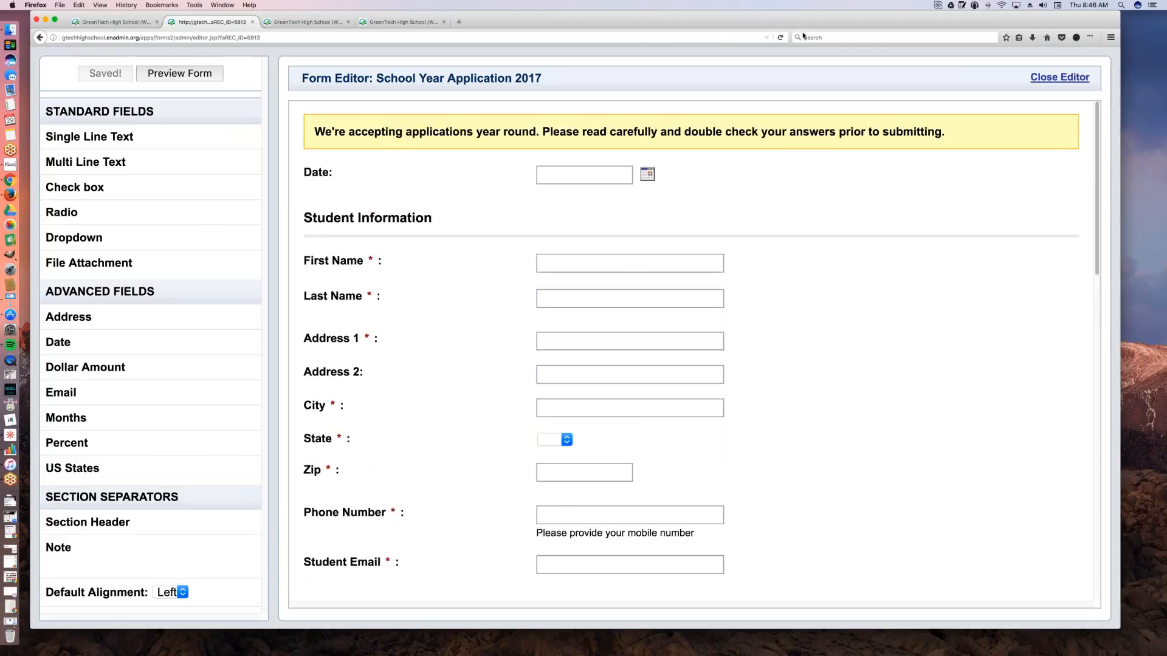
Step: Return to the forms list and open the notifications of School Year Application 2017
drag(801, 20, 706, 20)
drag(611, 19, 688, 21)
key(super+Left)
scroll(638, 340, down, 5)
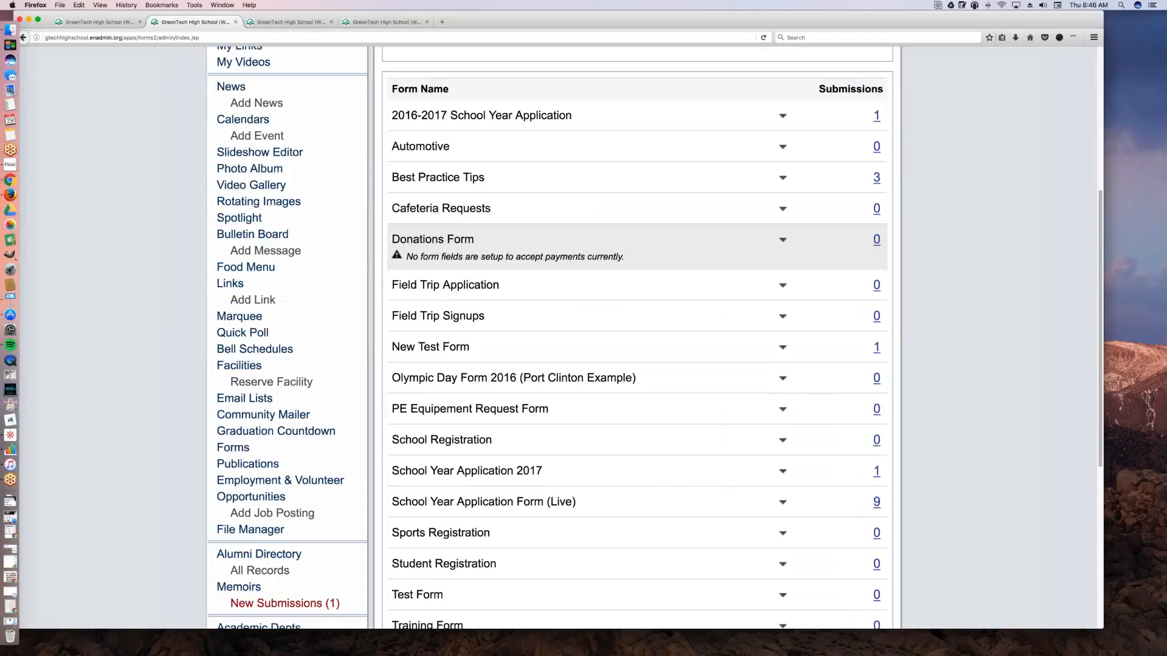
scroll(638, 262, down, 2)
scroll(729, 310, down, 1)
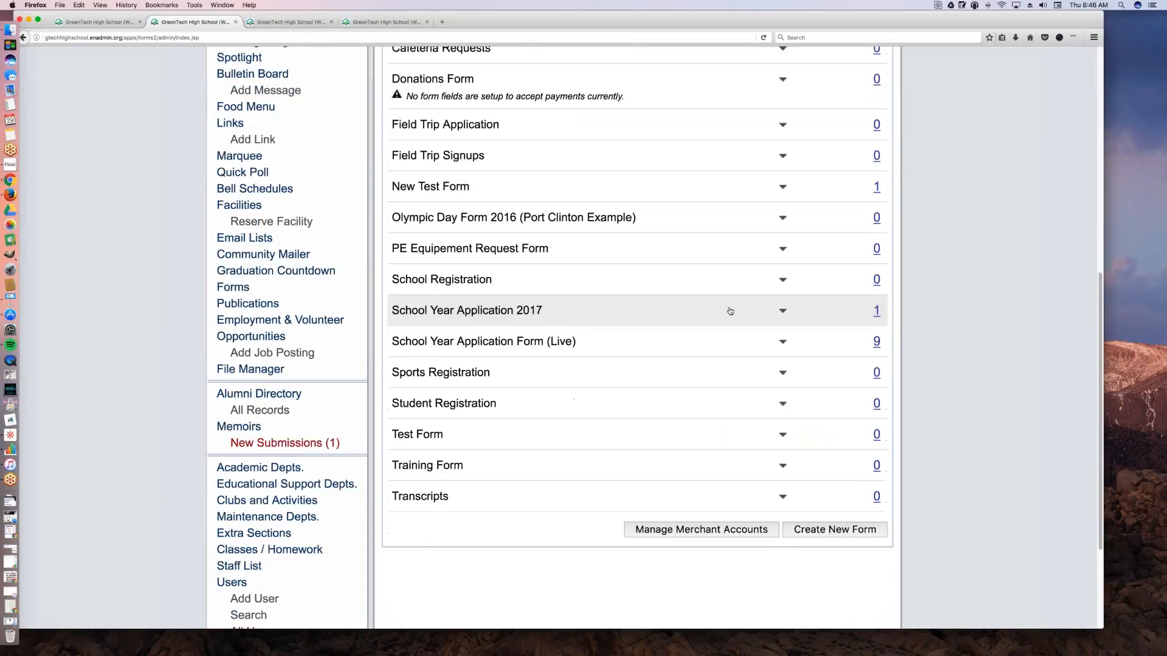
click(782, 310)
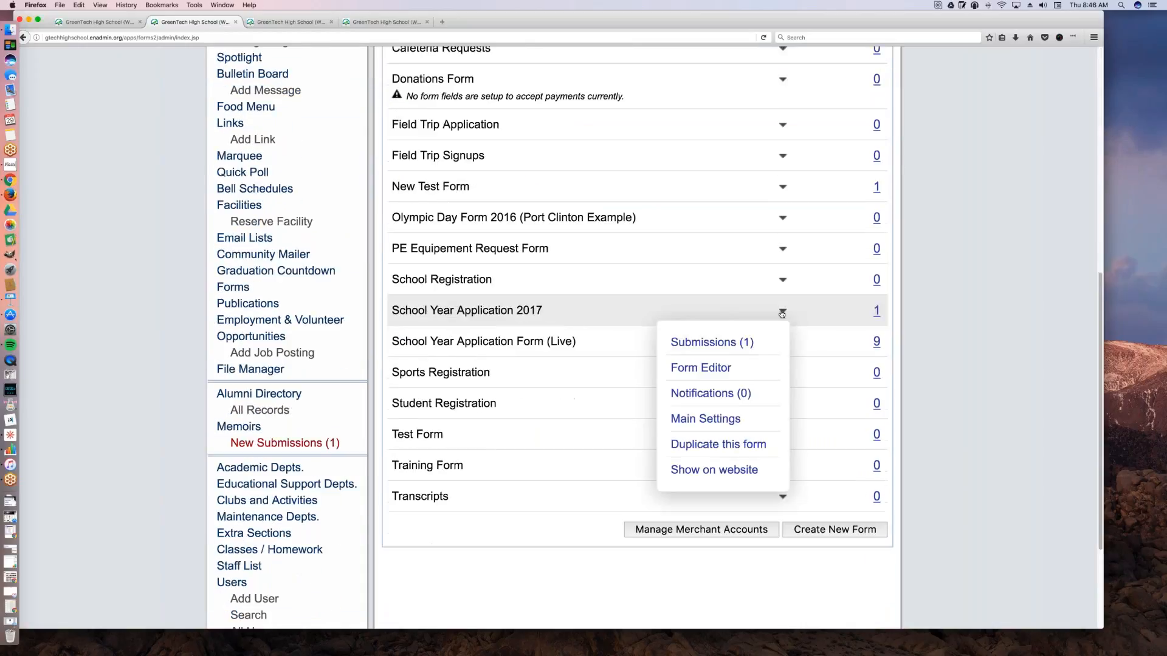
click(762, 401)
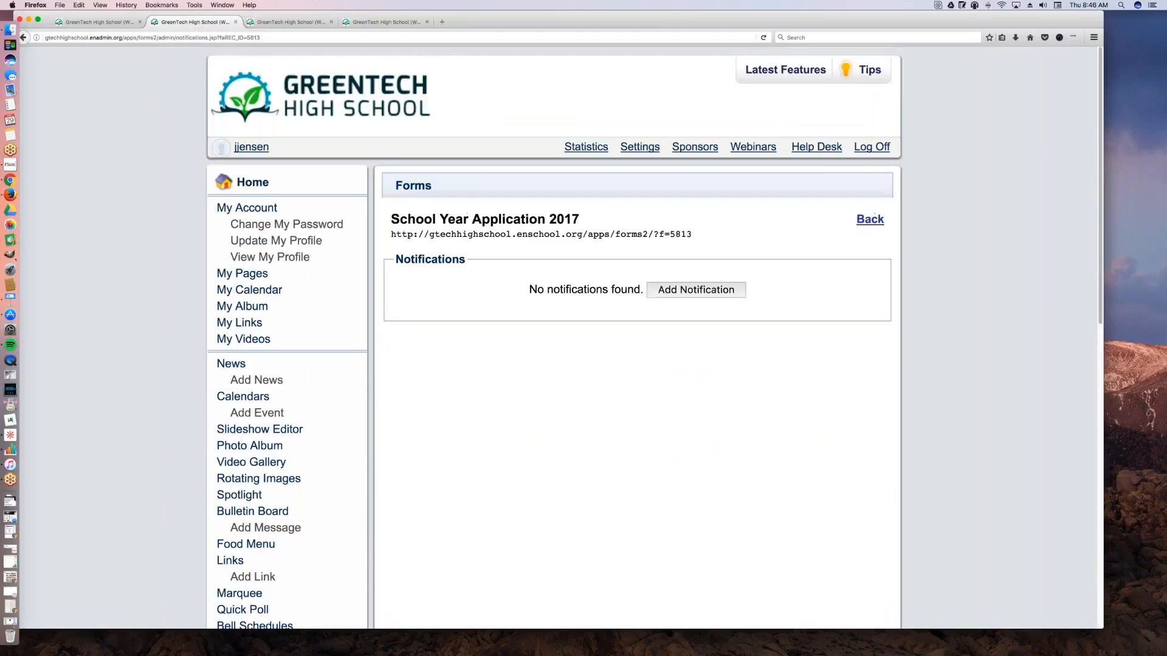
Step: Start a new notification and choose the user marked (Admin) as the person to notify
click(675, 340)
click(719, 292)
click(562, 285)
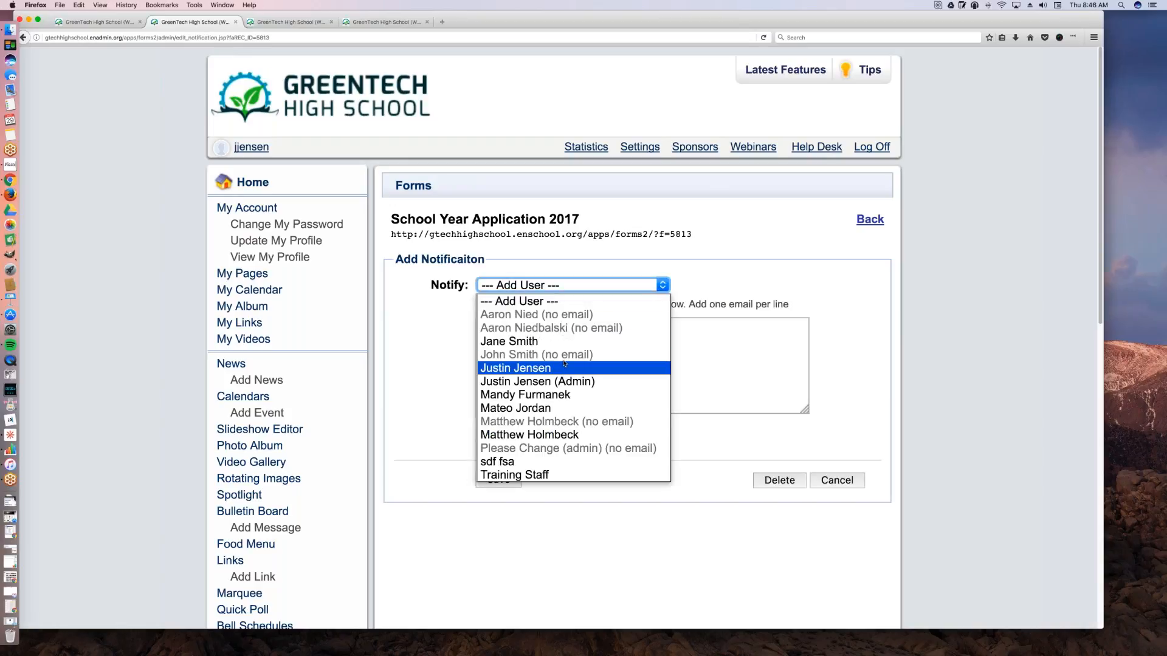
click(559, 381)
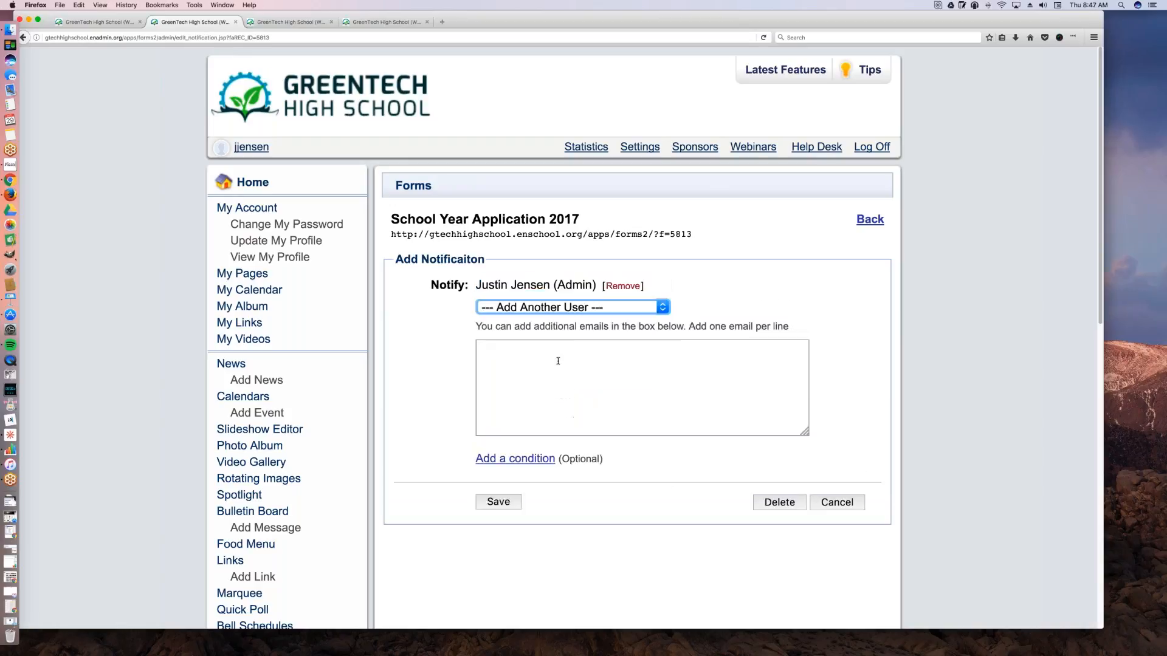
click(554, 360)
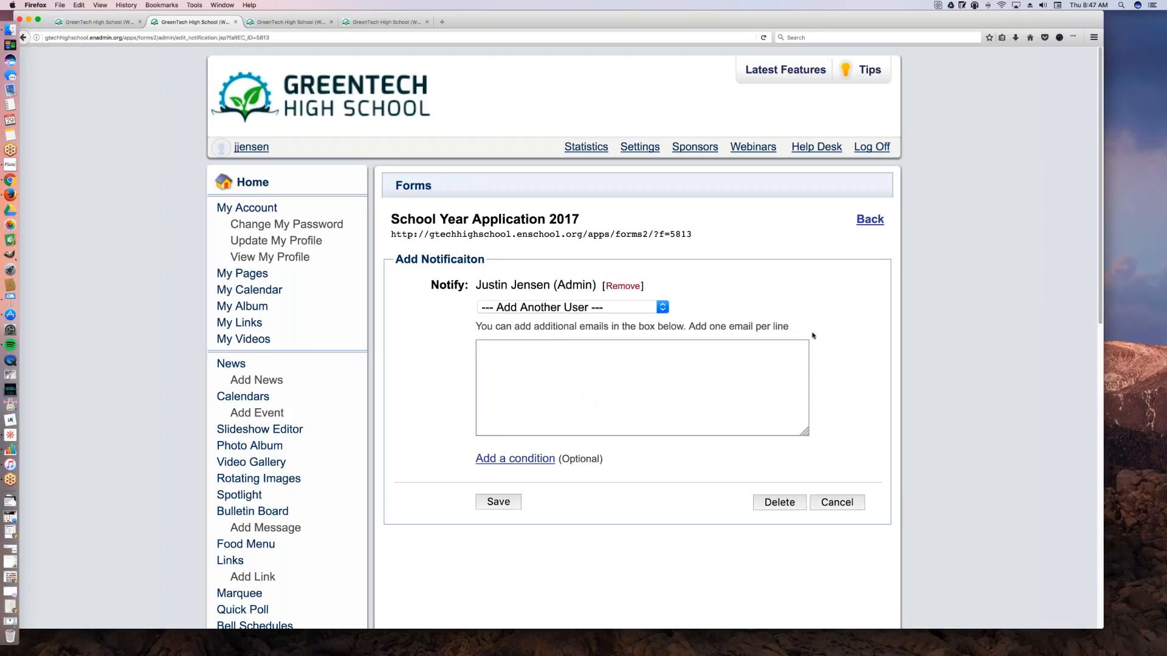
drag(804, 333, 852, 333)
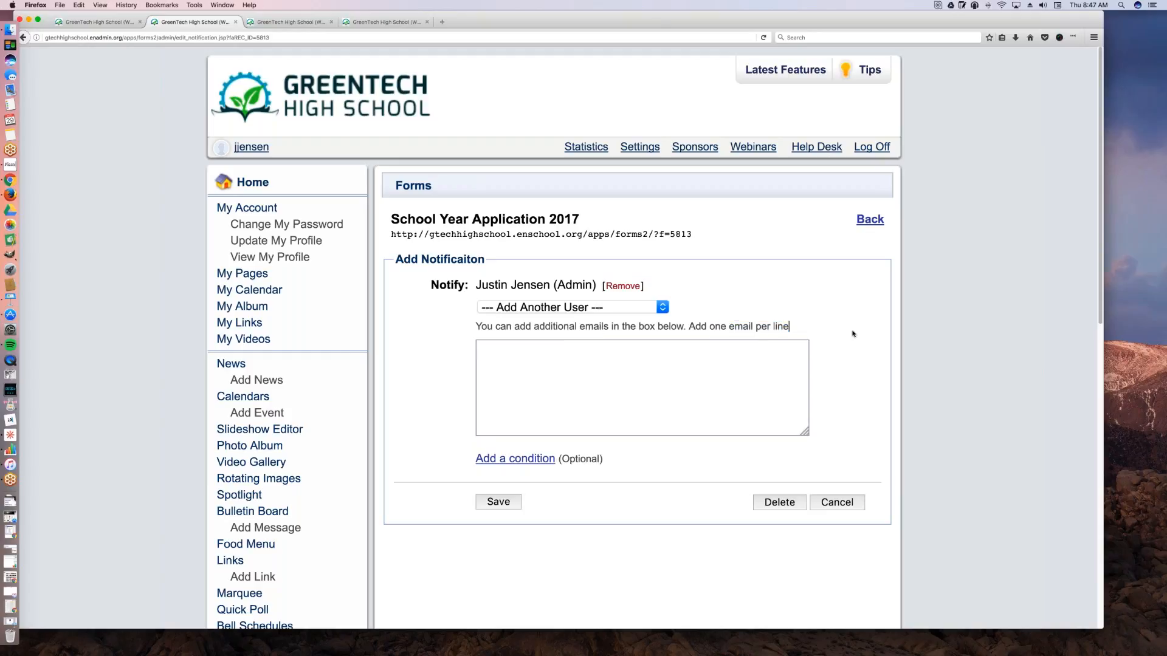
Step: Add a condition that the field Status of Application? matches Accepted, and save the notification
click(524, 459)
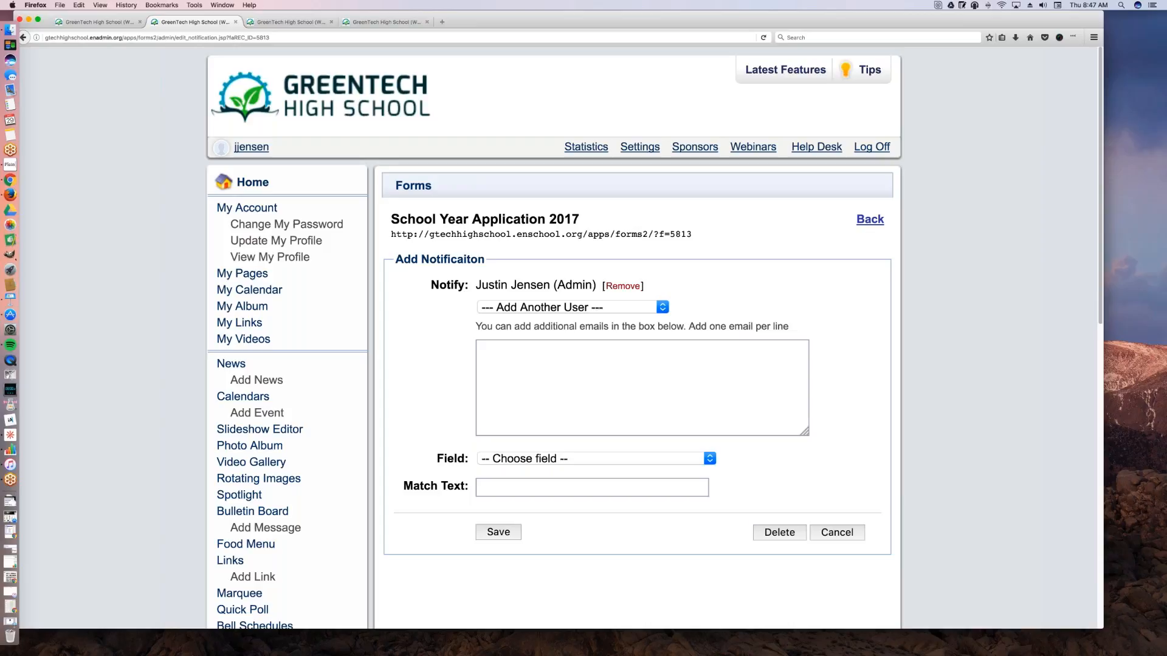
click(595, 459)
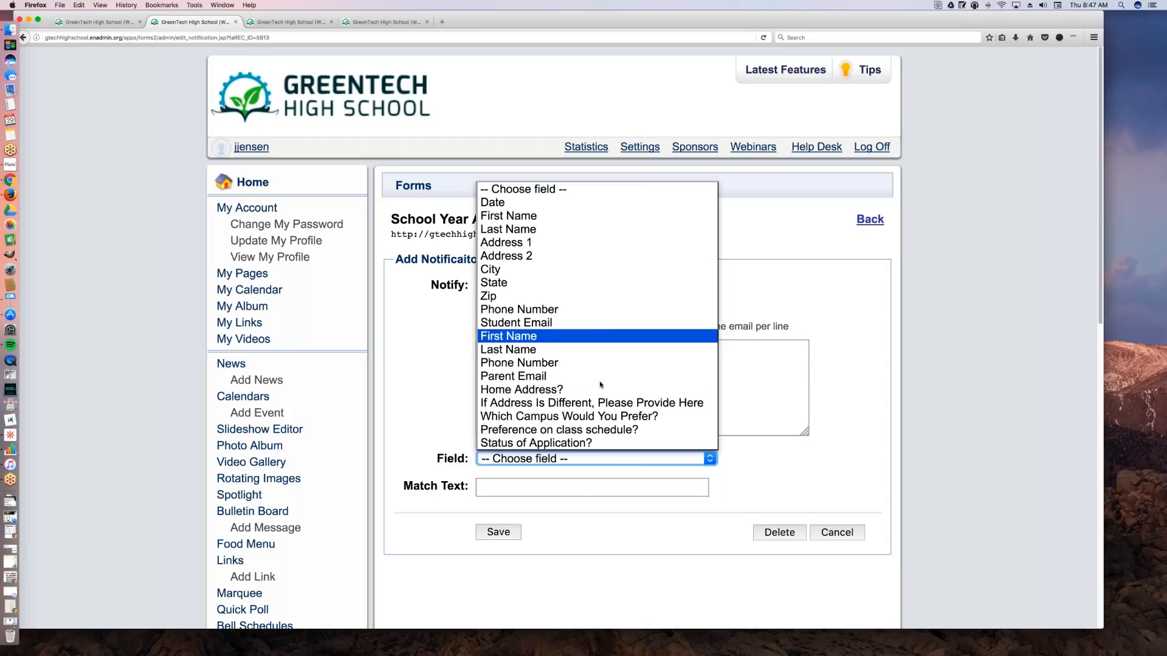
click(602, 444)
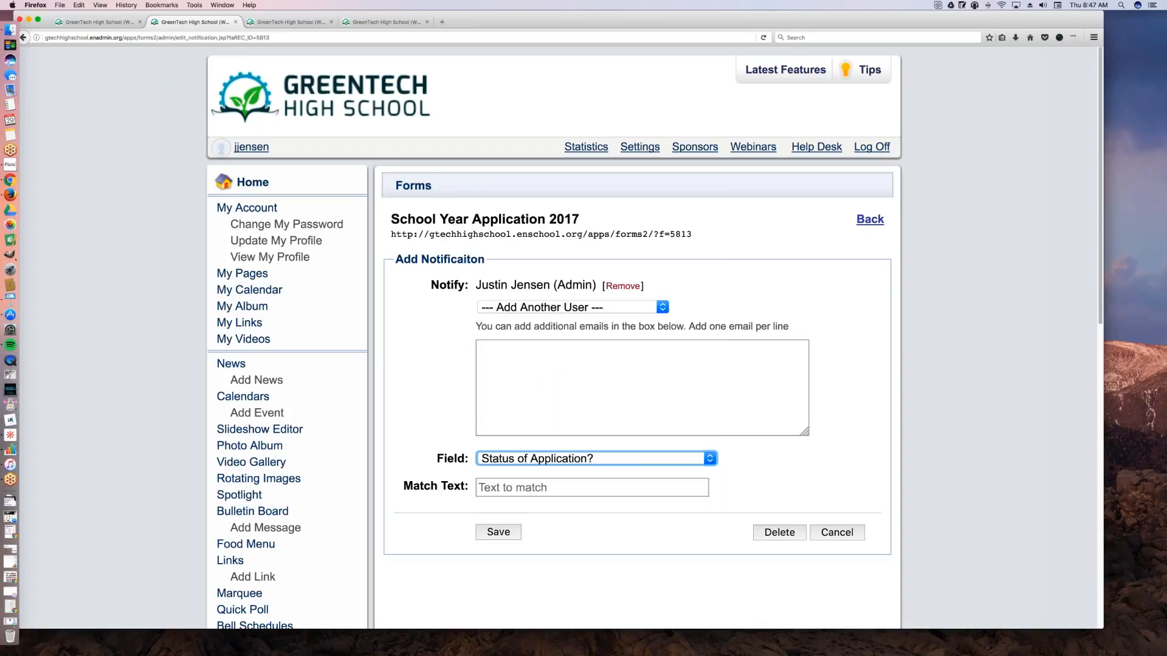
click(536, 490)
text(Ac)
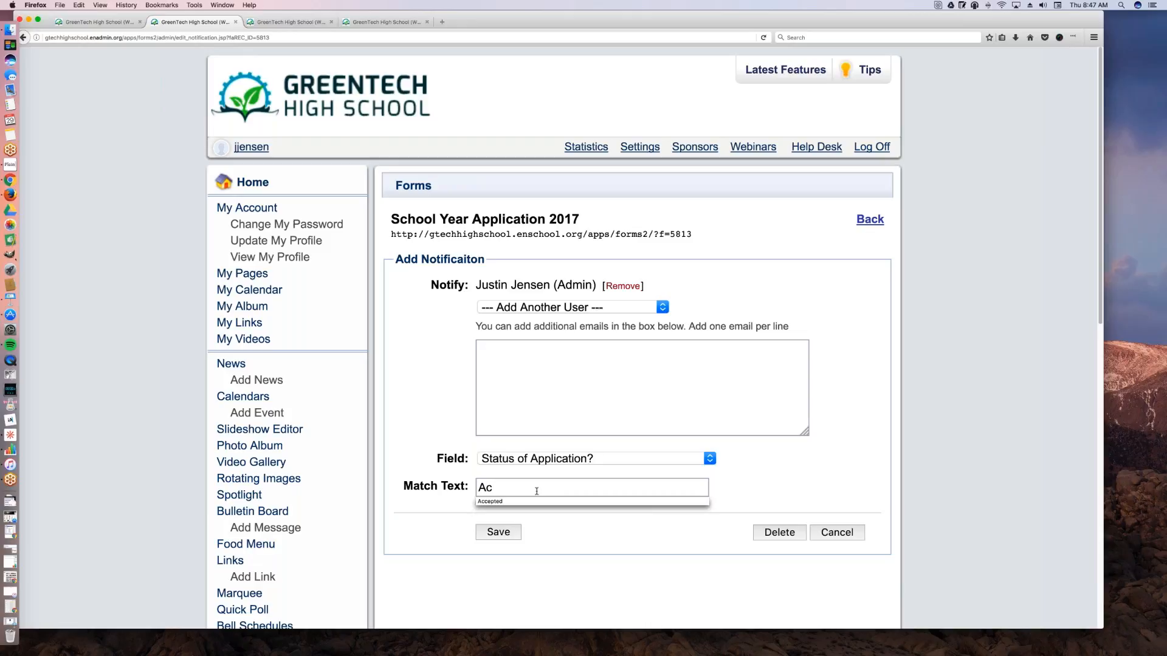
key(Down)
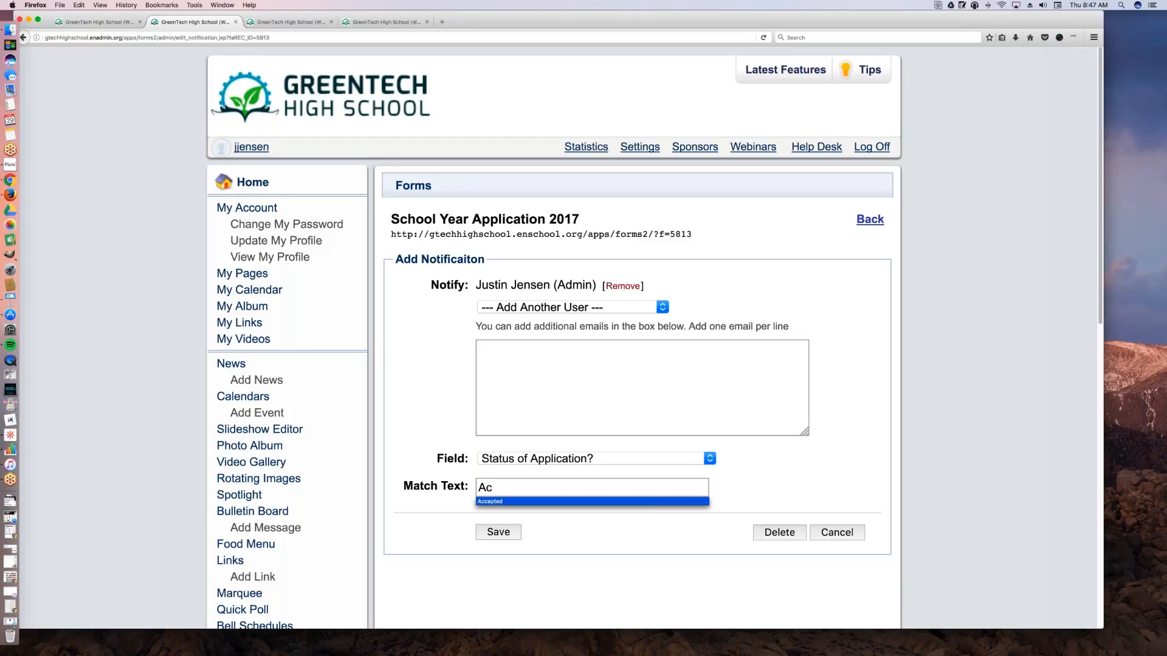
click(511, 504)
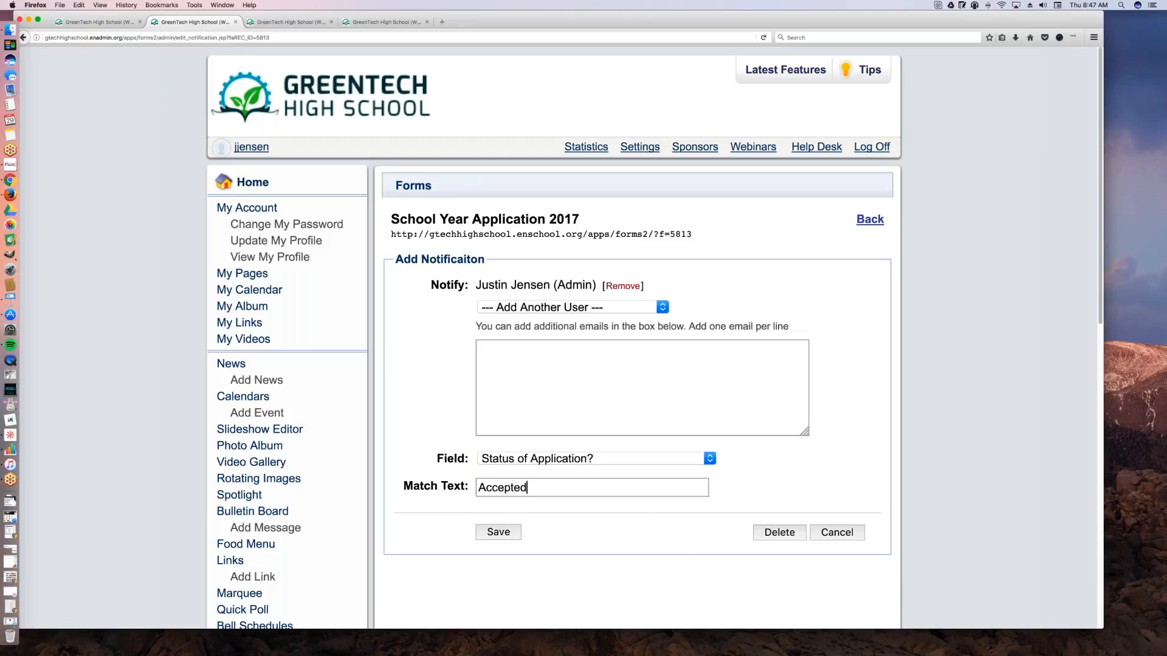
click(508, 534)
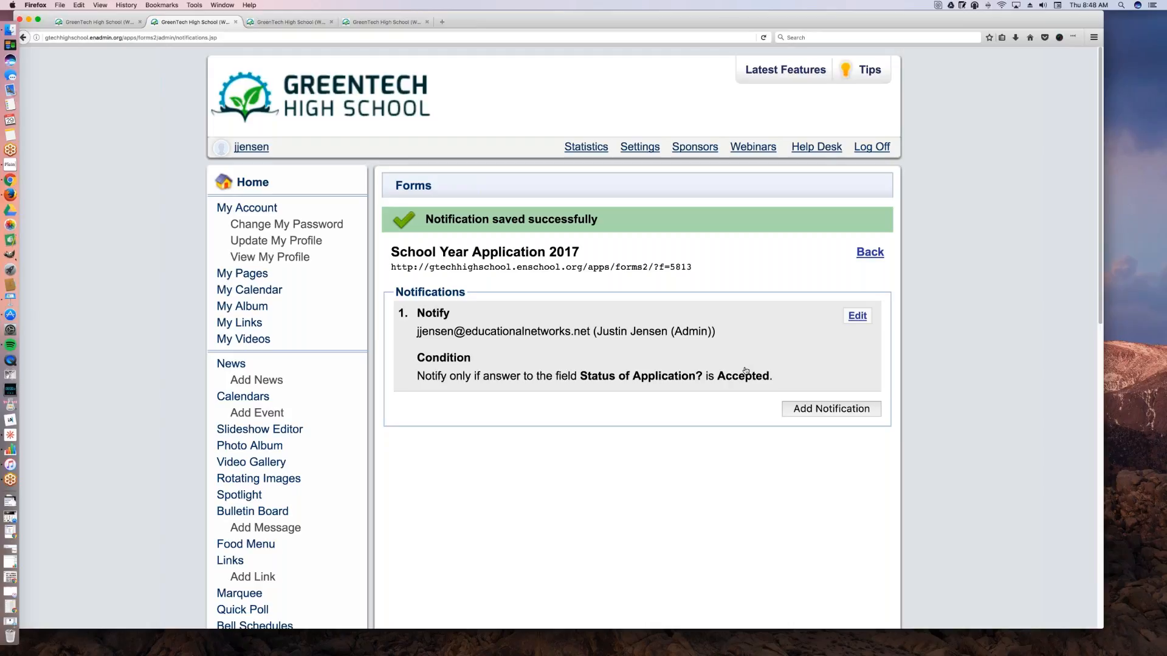
Step: Return to the forms list and open the Donations Form in the form editor
click(869, 251)
scroll(618, 495, down, 3)
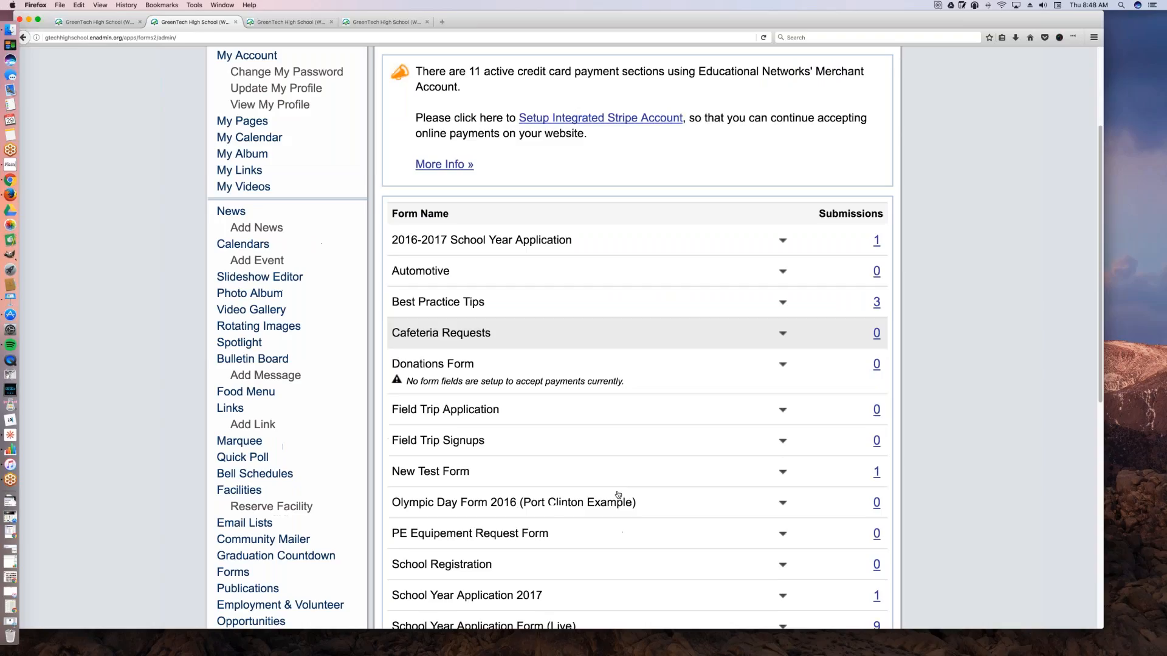
scroll(618, 496, down, 5)
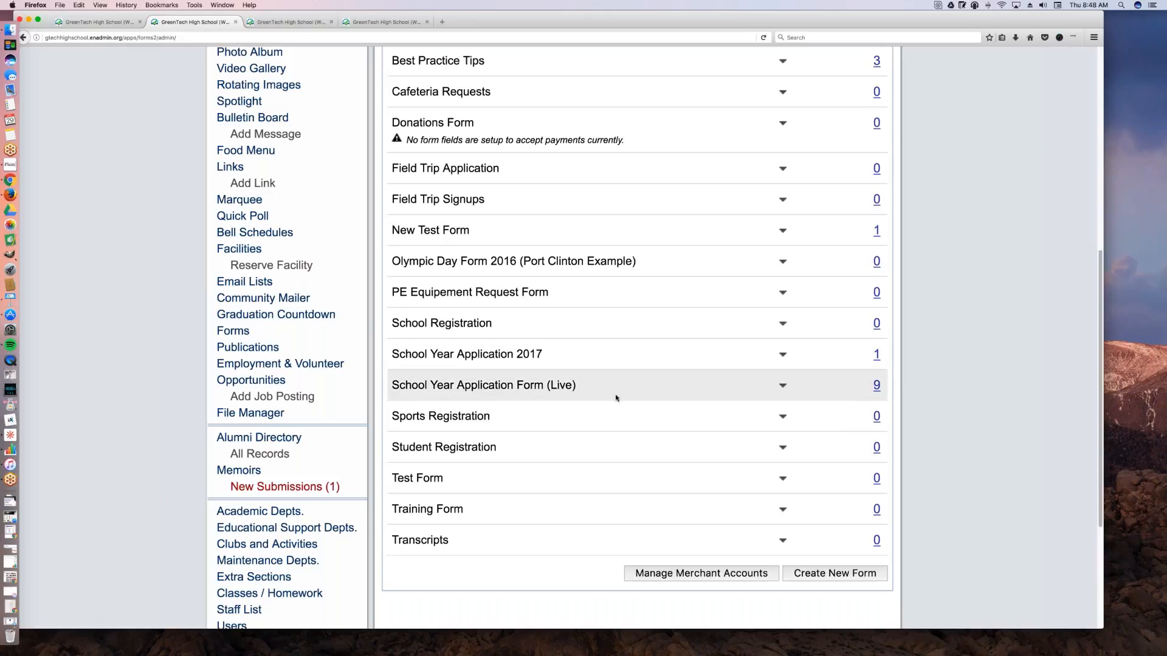
scroll(618, 397, up, 1)
scroll(618, 397, up, 3)
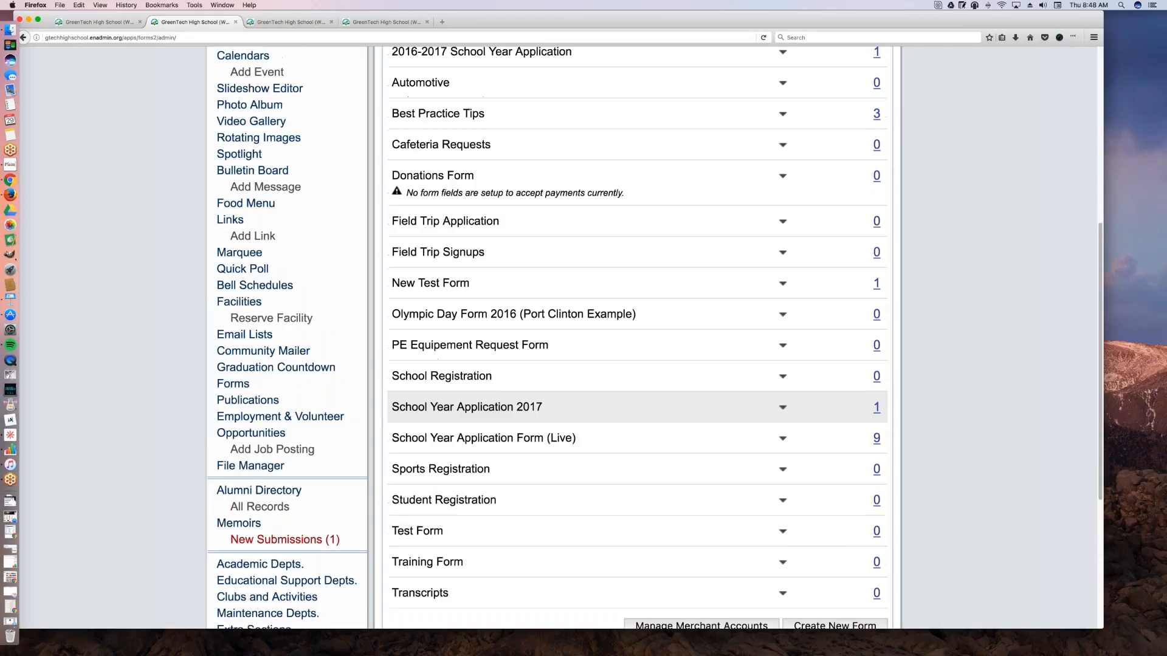
scroll(618, 401, up, 4)
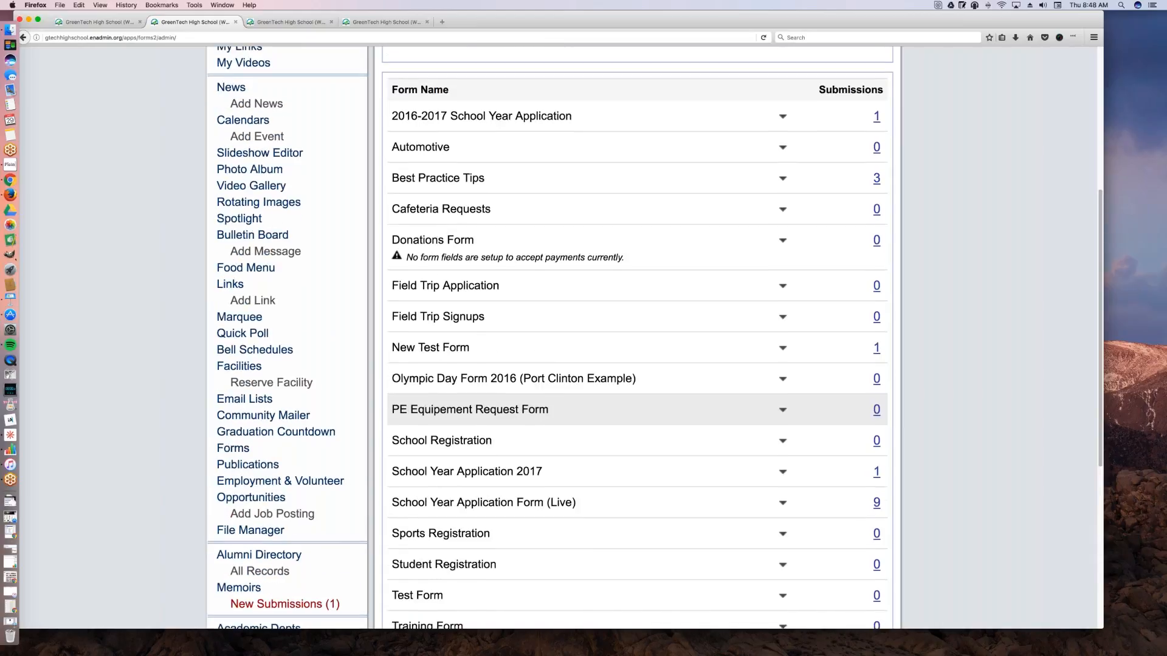
scroll(618, 365, down, 6)
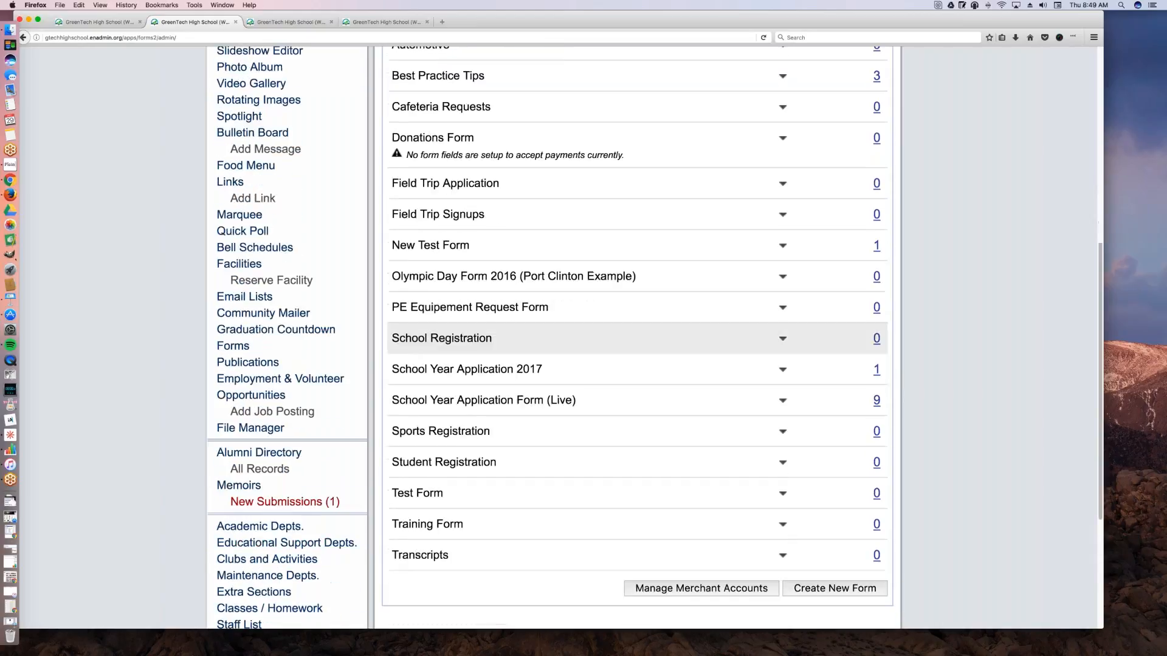
scroll(618, 401, up, 10)
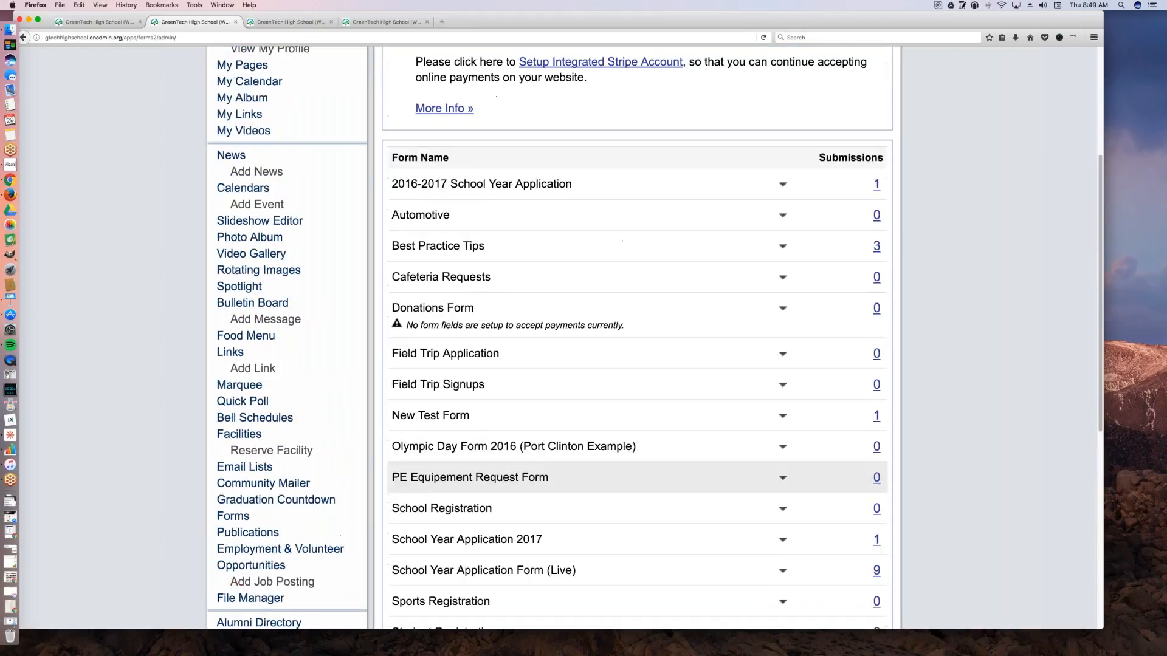
click(782, 308)
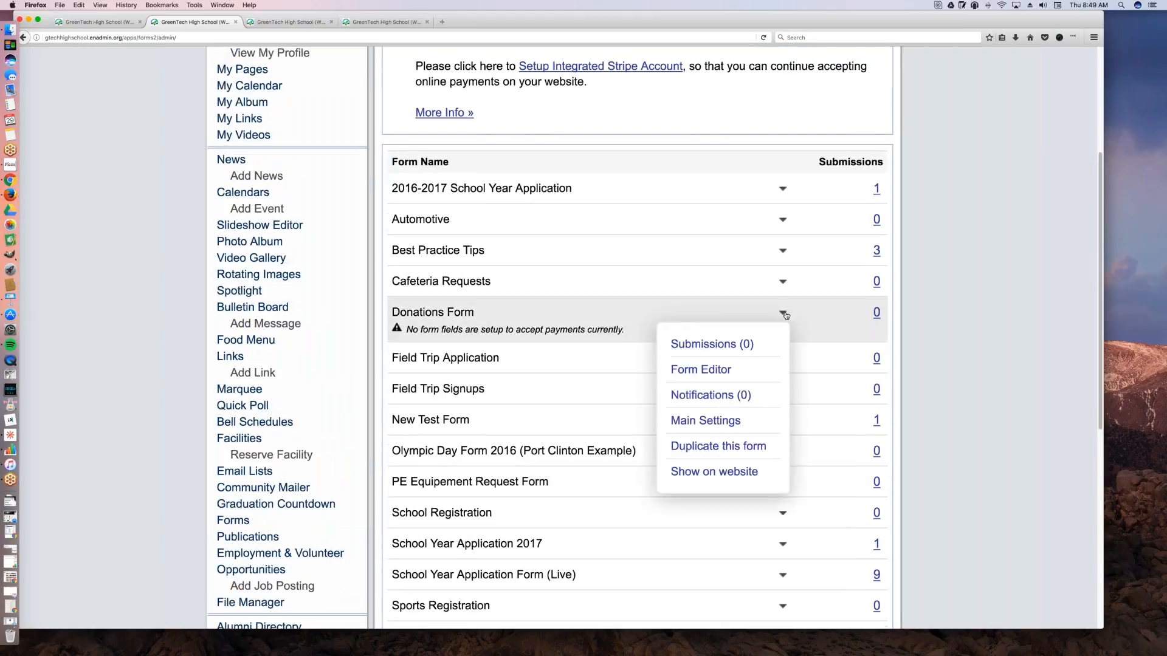
click(700, 370)
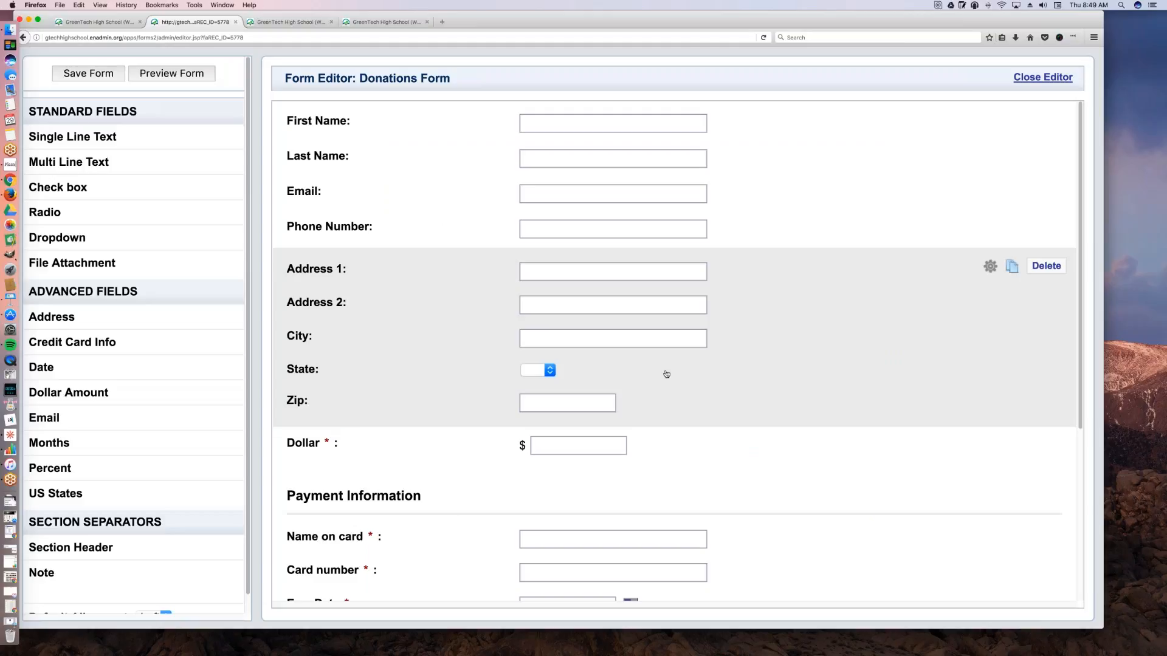
Step: Examine the Donations Form's contact and Payment Information fields and the Dollar question's settings, leaving them without changes
scroll(549, 365, down, 5)
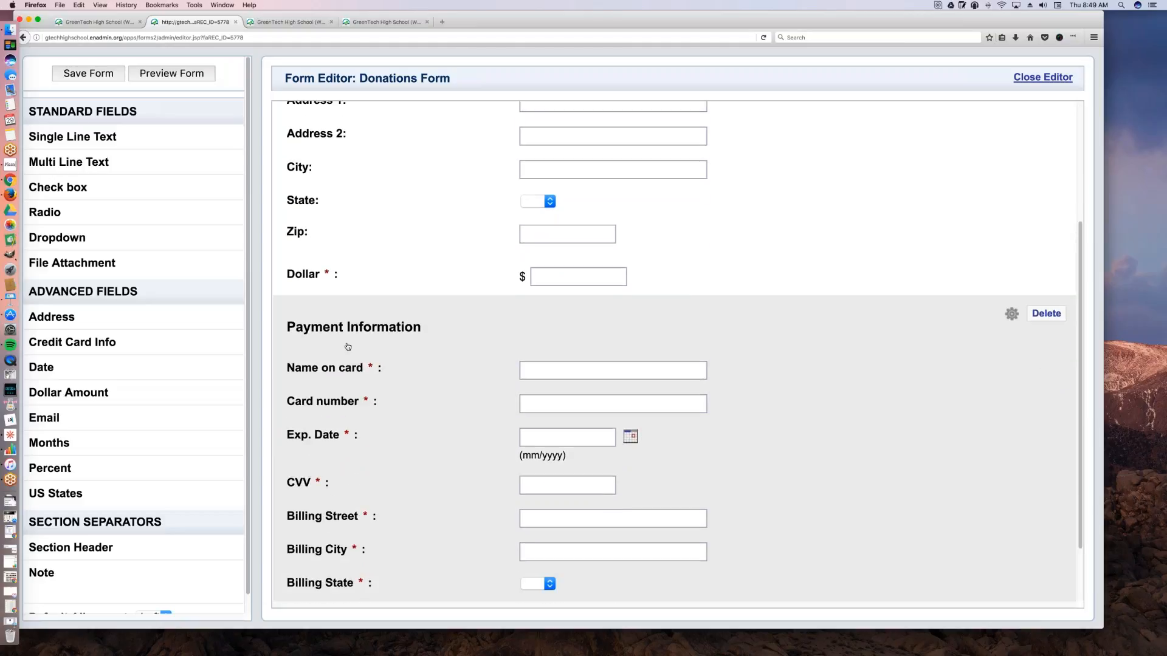
scroll(398, 381, down, 2)
scroll(397, 381, up, 6)
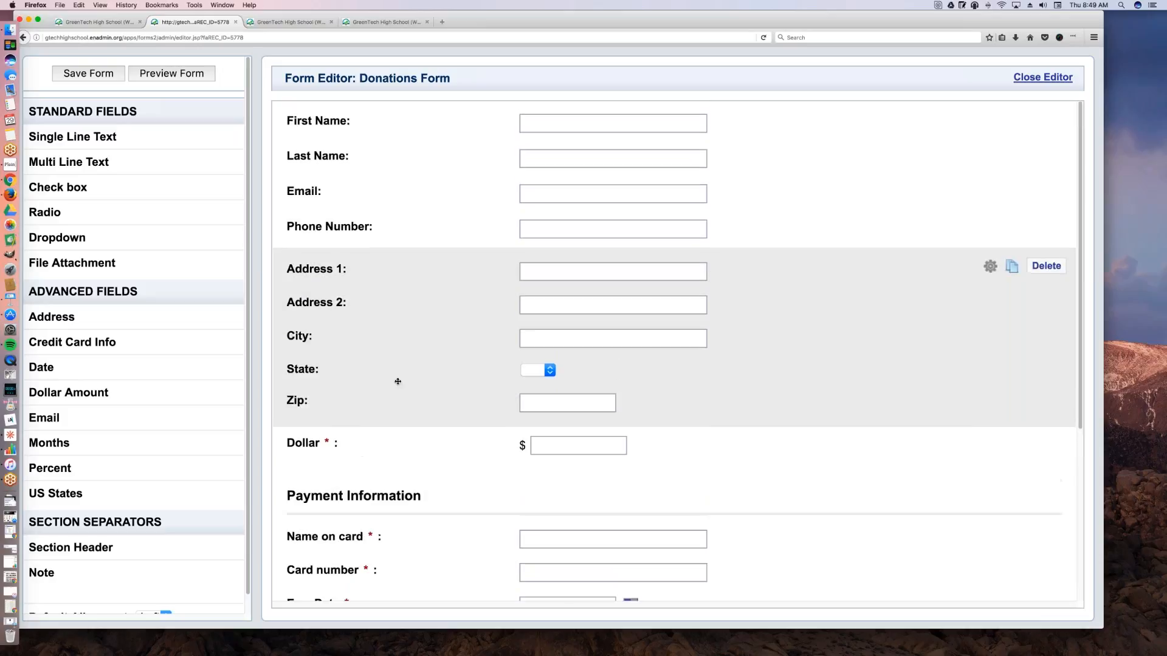
scroll(397, 381, down, 4)
click(513, 383)
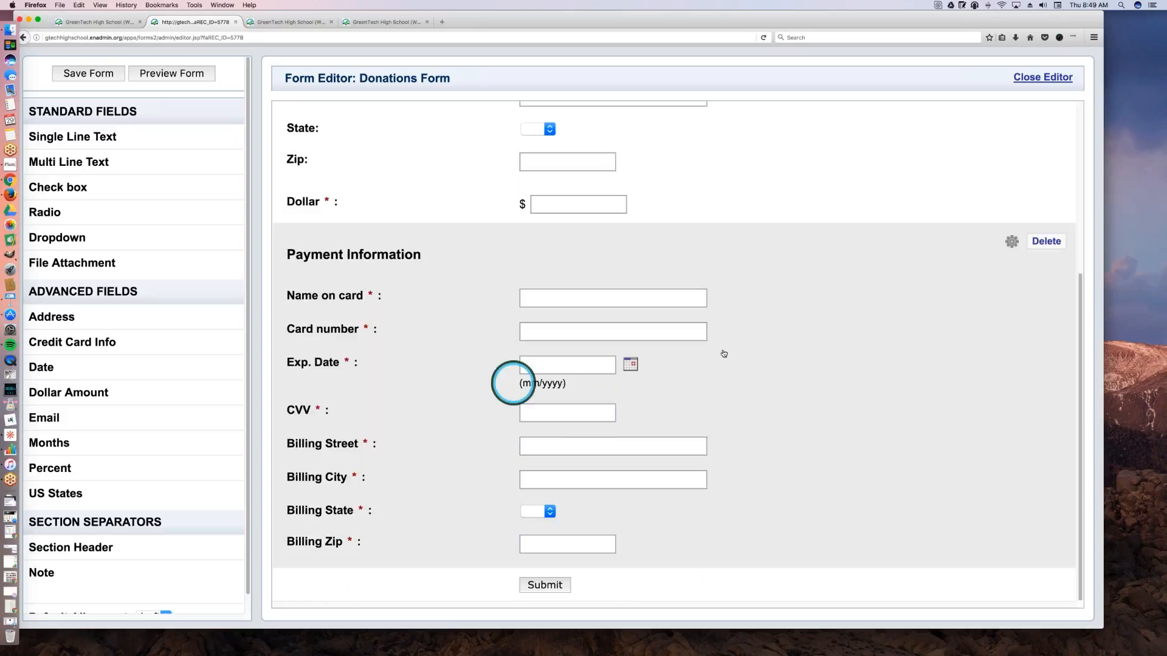
scroll(412, 352, up, 3)
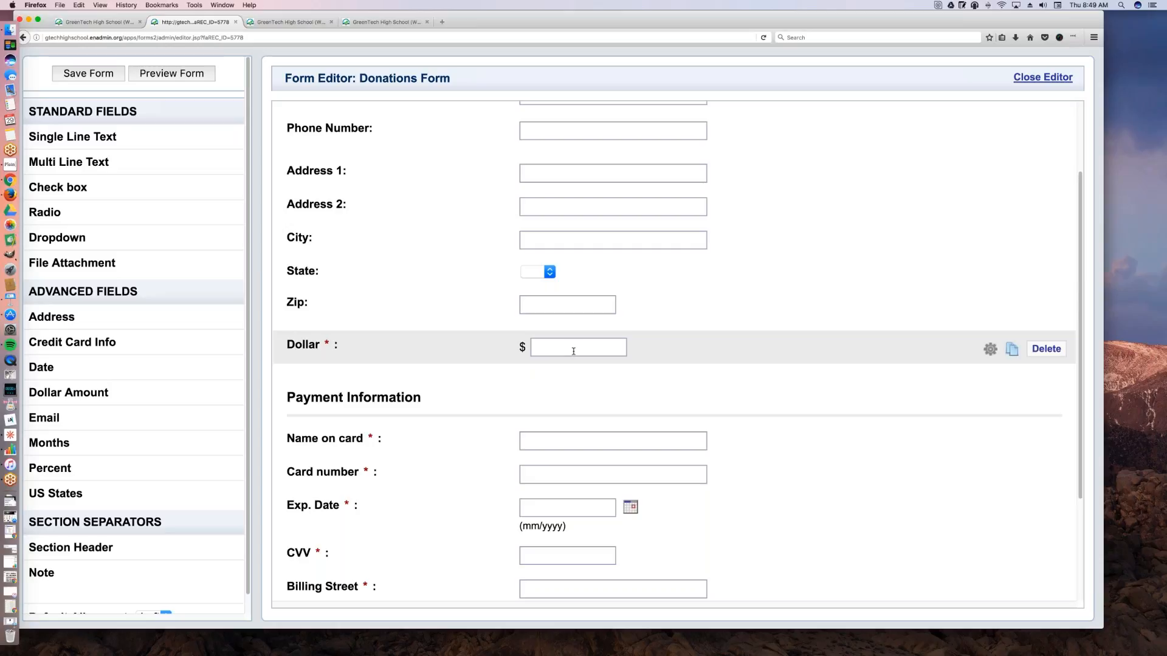
click(573, 352)
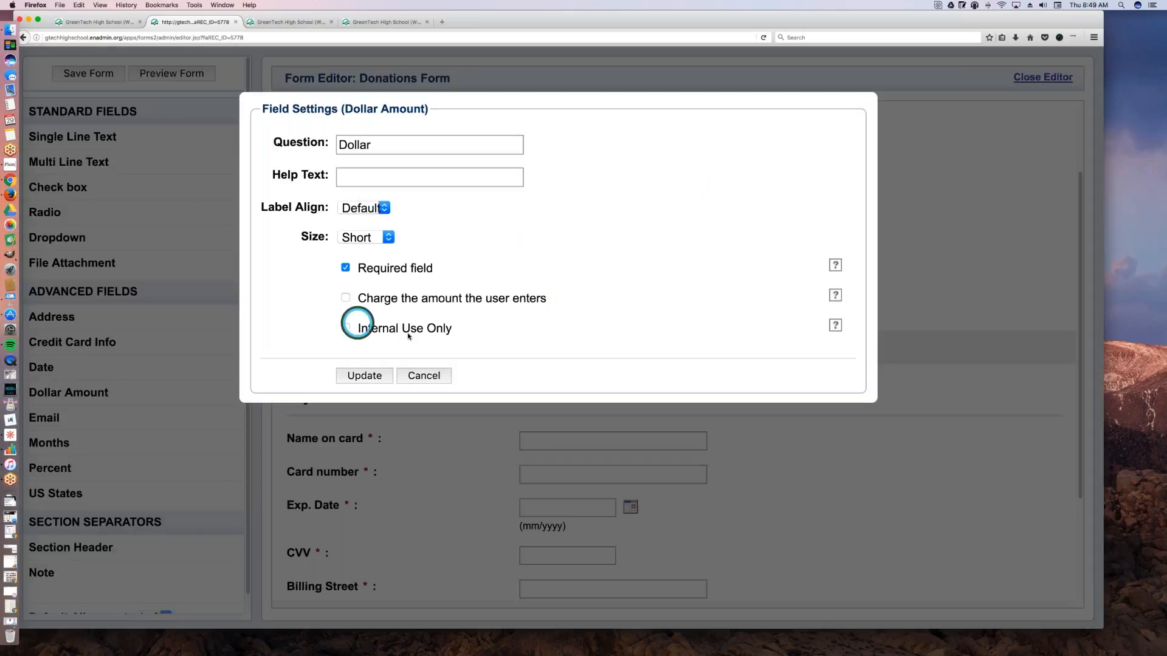
click(424, 375)
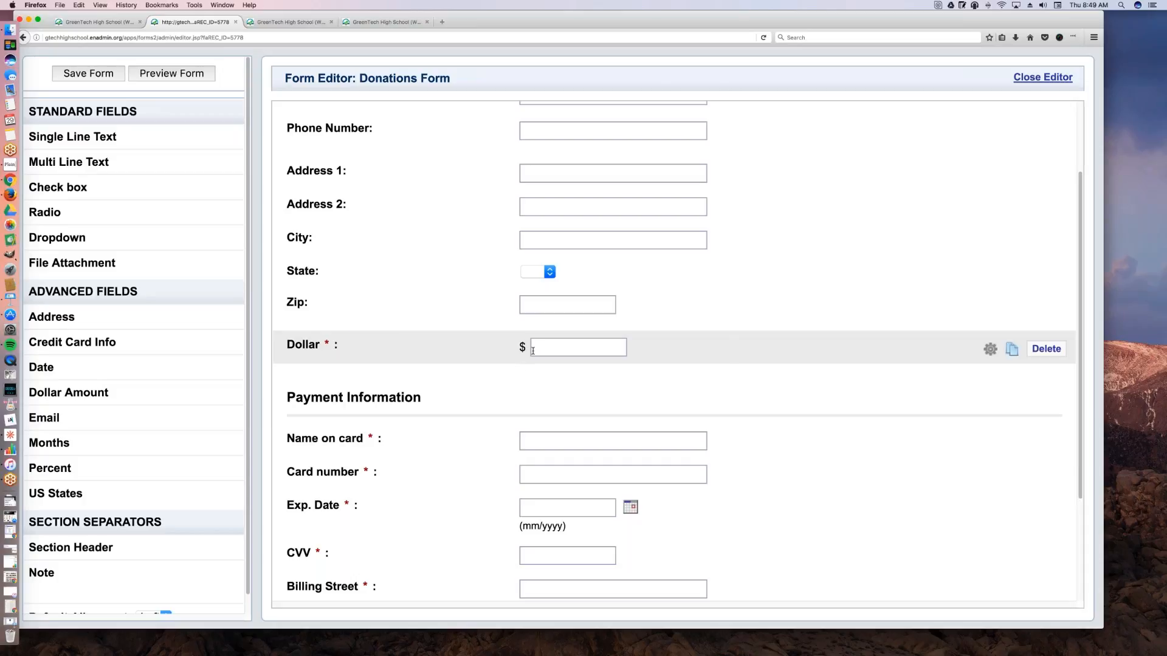
Step: Add a second Dollar Amount field below the existing Dollar question, and open its field settings, closing them without changes
scroll(491, 369, down, 1)
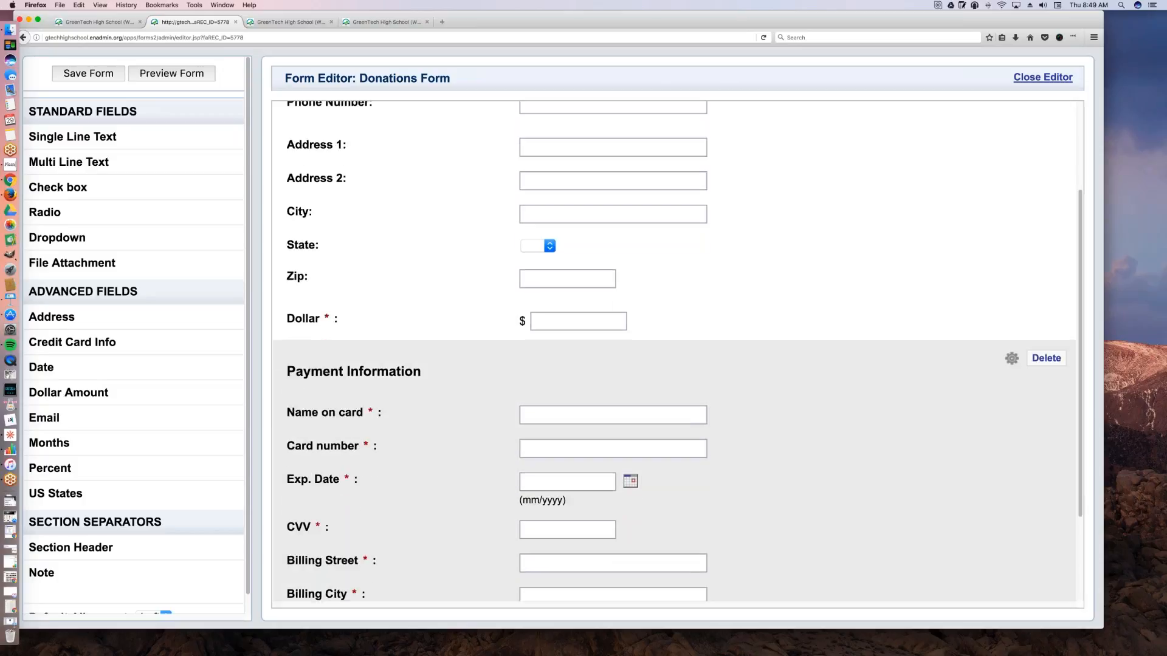
scroll(539, 286, up, 5)
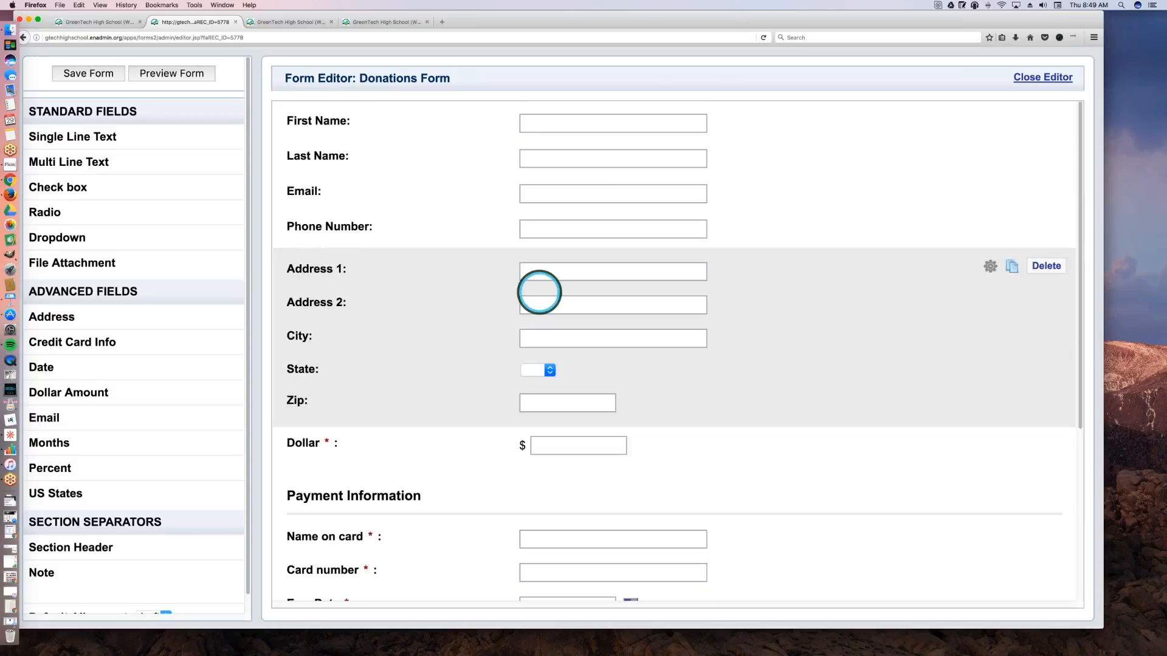
drag(212, 393, 447, 479)
right_click(447, 479)
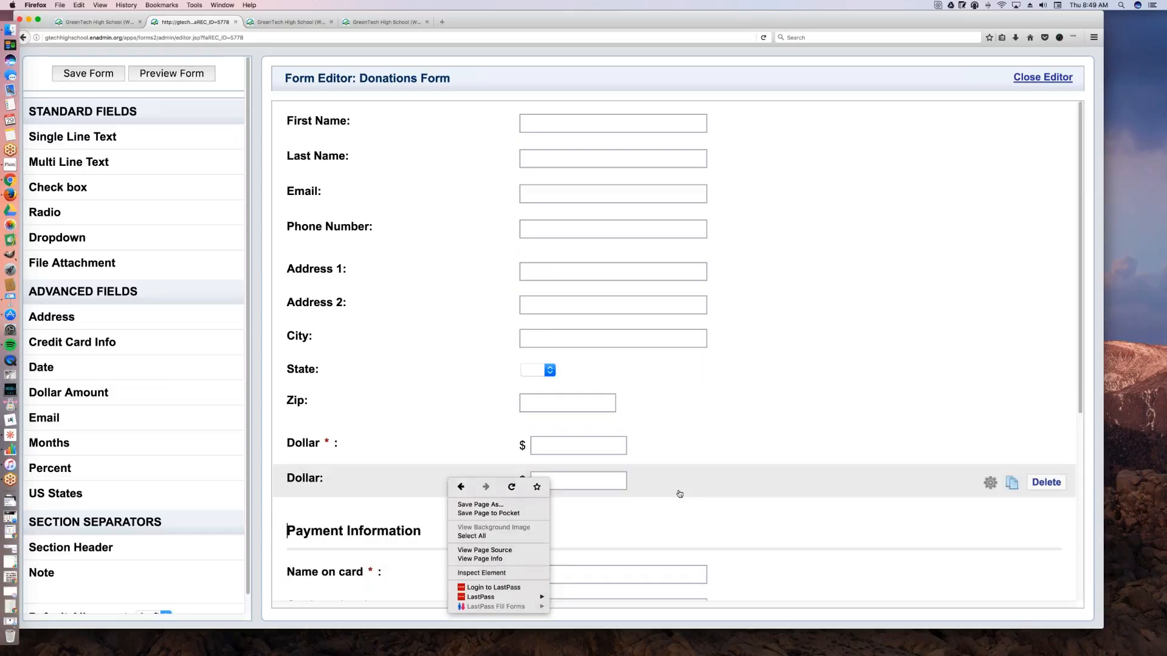
click(679, 494)
mouse_move(909, 483)
click(989, 482)
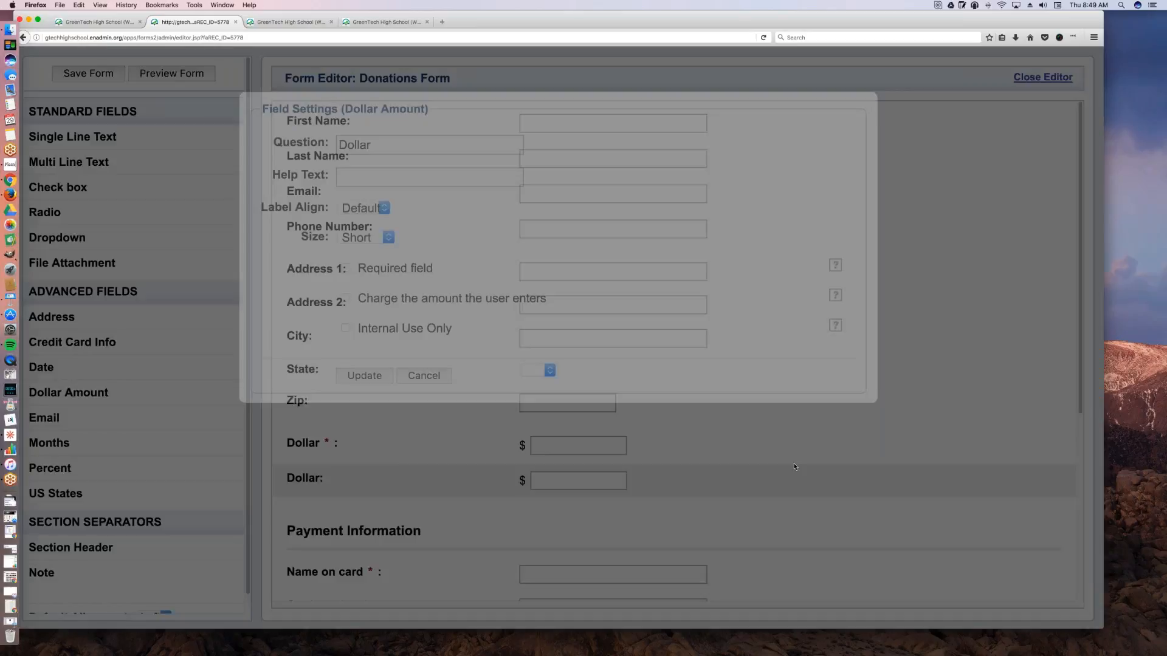
click(427, 376)
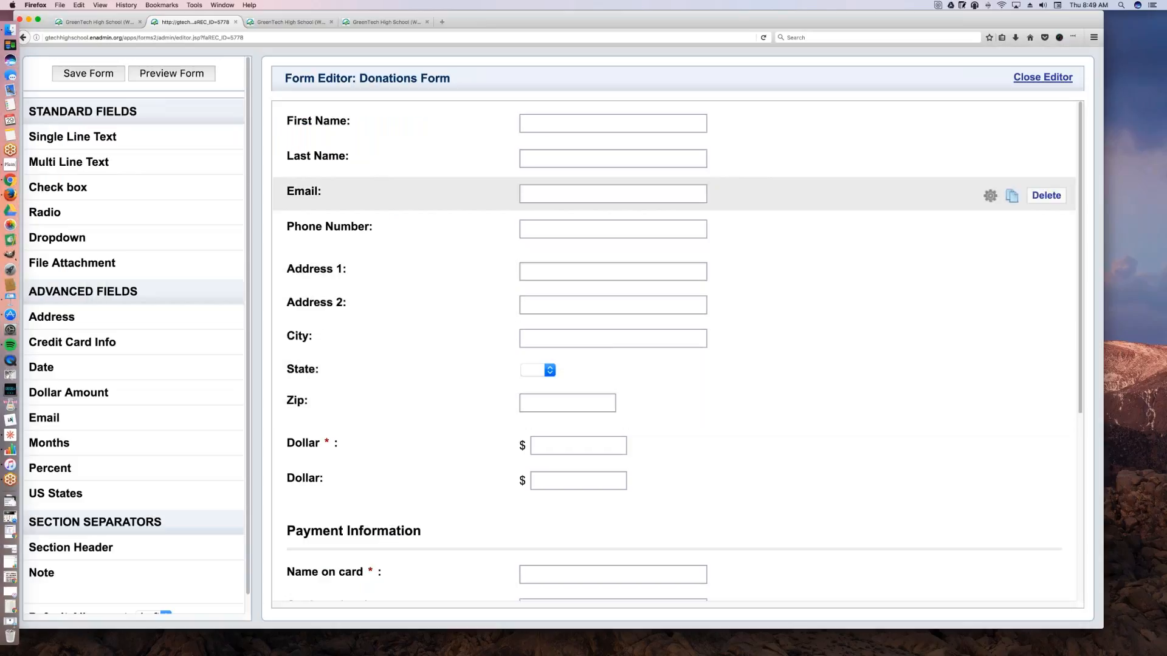
Step: Leave the Donations Form editor without saving the added field, and return to the forms list
drag(685, 19, 418, 13)
key(super+r)
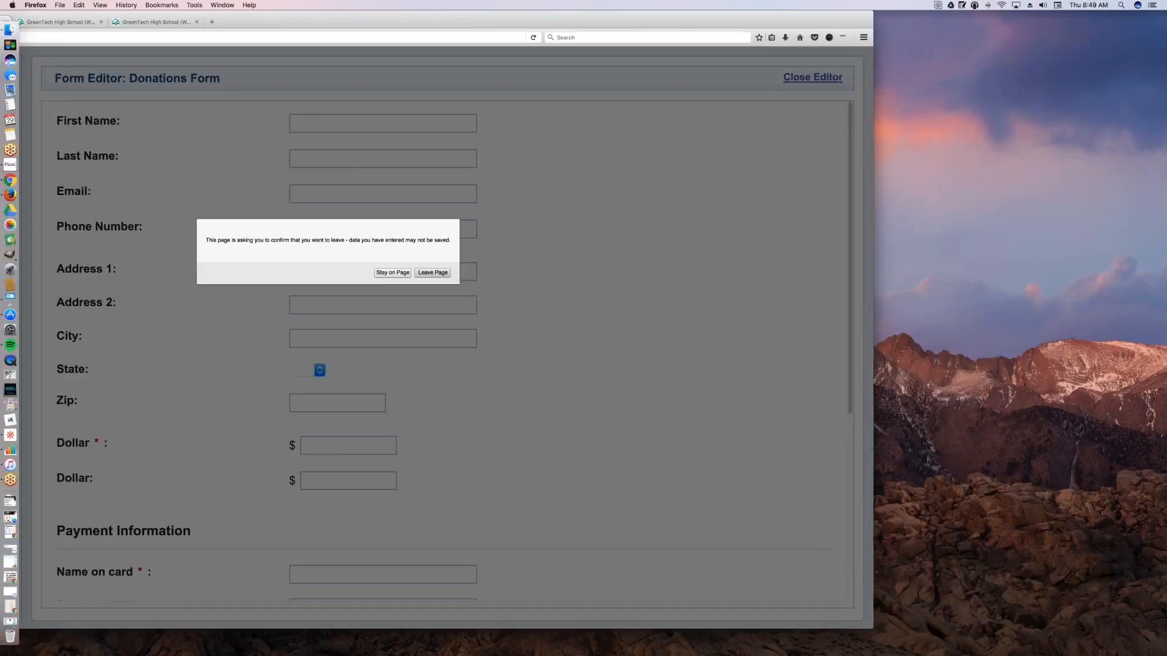
click(439, 273)
drag(448, 13, 634, 12)
Step: Open the Sports Registration form in the form editor
scroll(580, 359, down, 5)
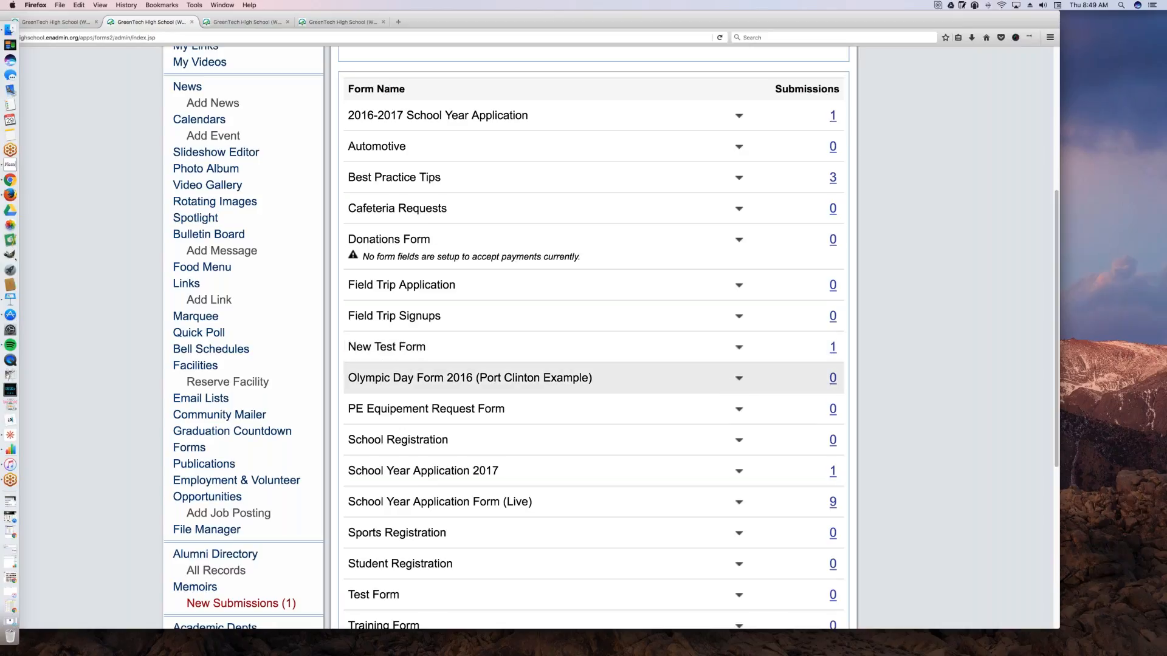
scroll(595, 407, down, 1)
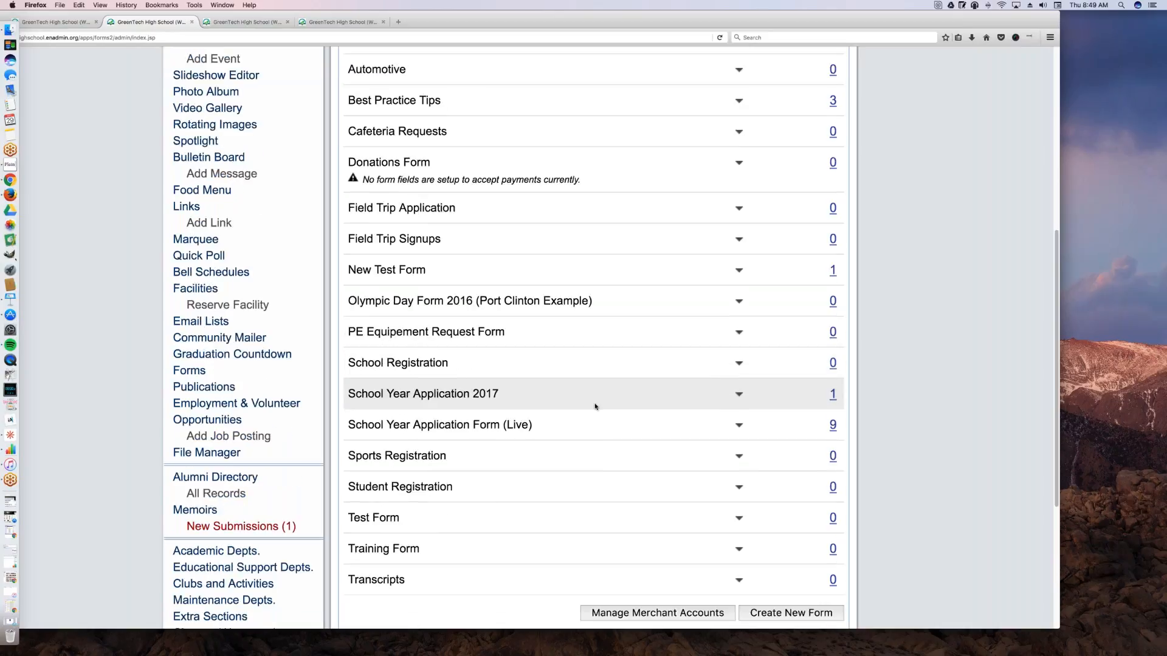
scroll(595, 406, down, 1)
click(739, 416)
click(703, 446)
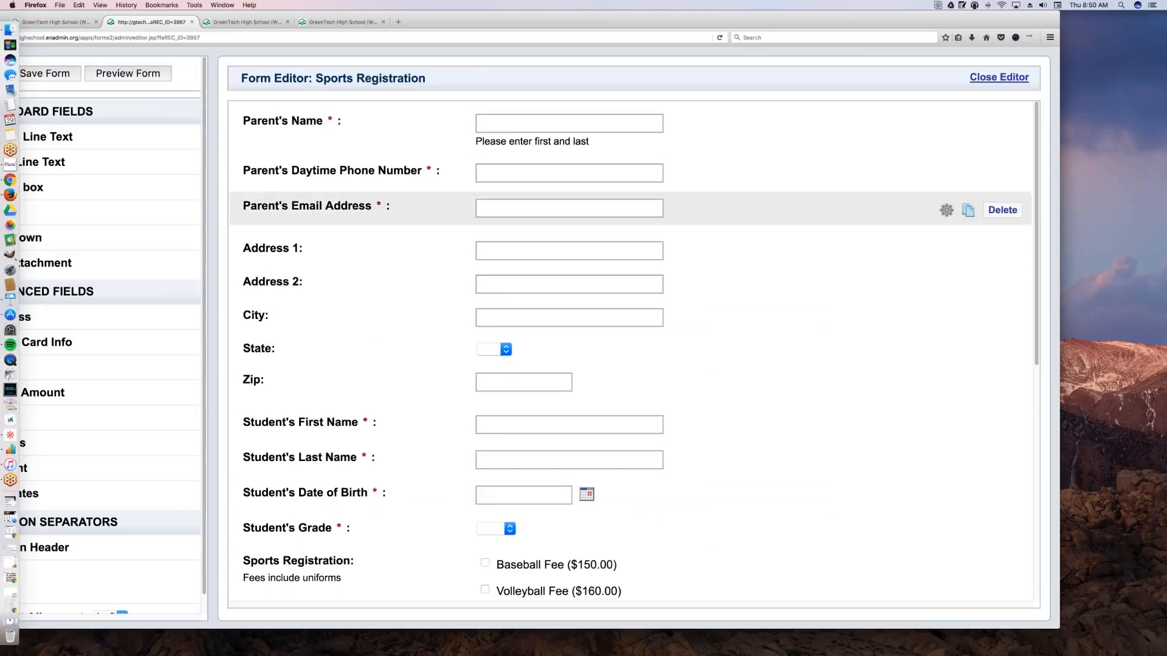
Step: Examine the Sports Registration form's student fields, sports fee check boxes and Payment Information section, and close the editor
scroll(630, 352, down, 1)
scroll(377, 340, down, 5)
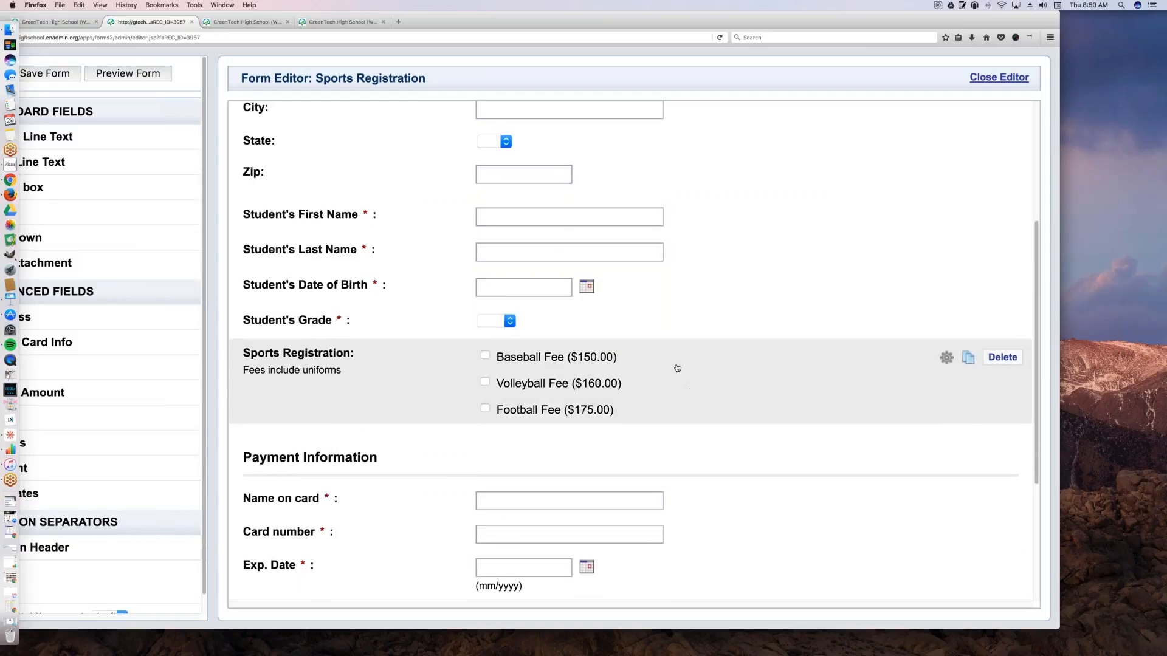
scroll(668, 373, down, 4)
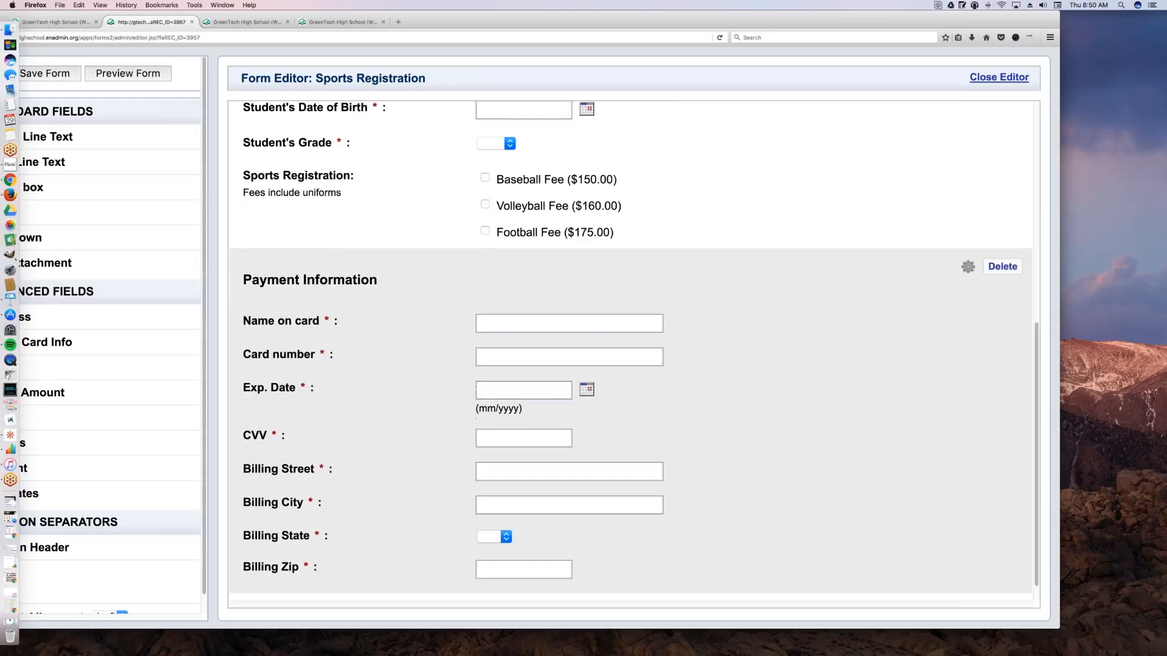
scroll(669, 422, up, 7)
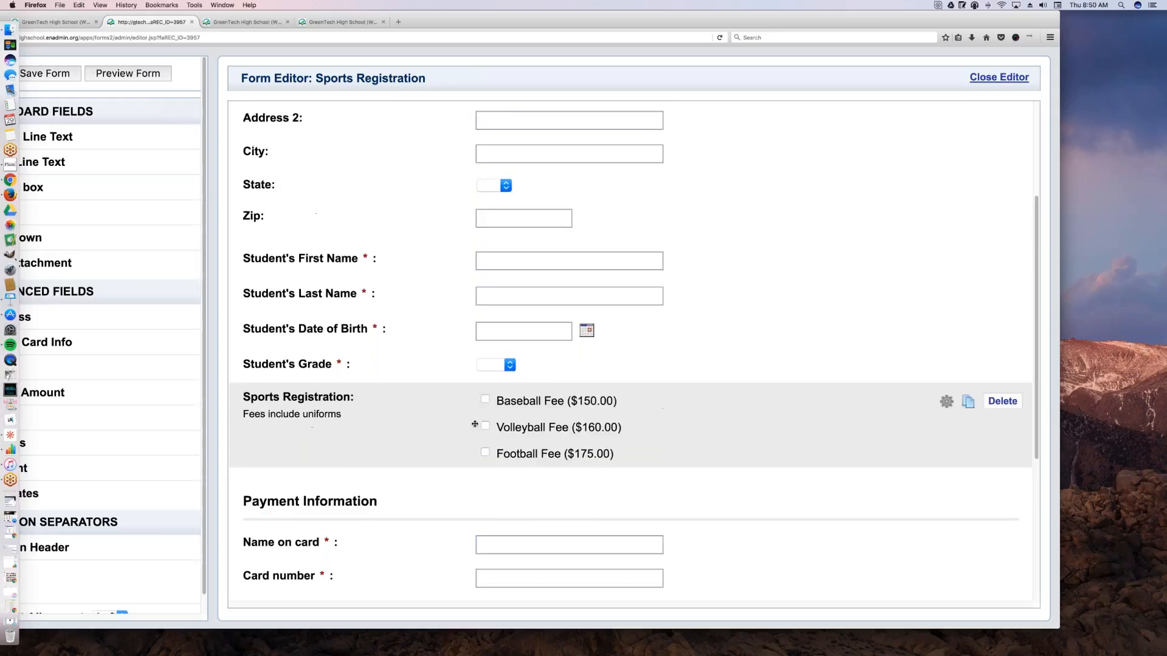
drag(882, 28, 815, 28)
click(930, 77)
drag(737, 20, 815, 20)
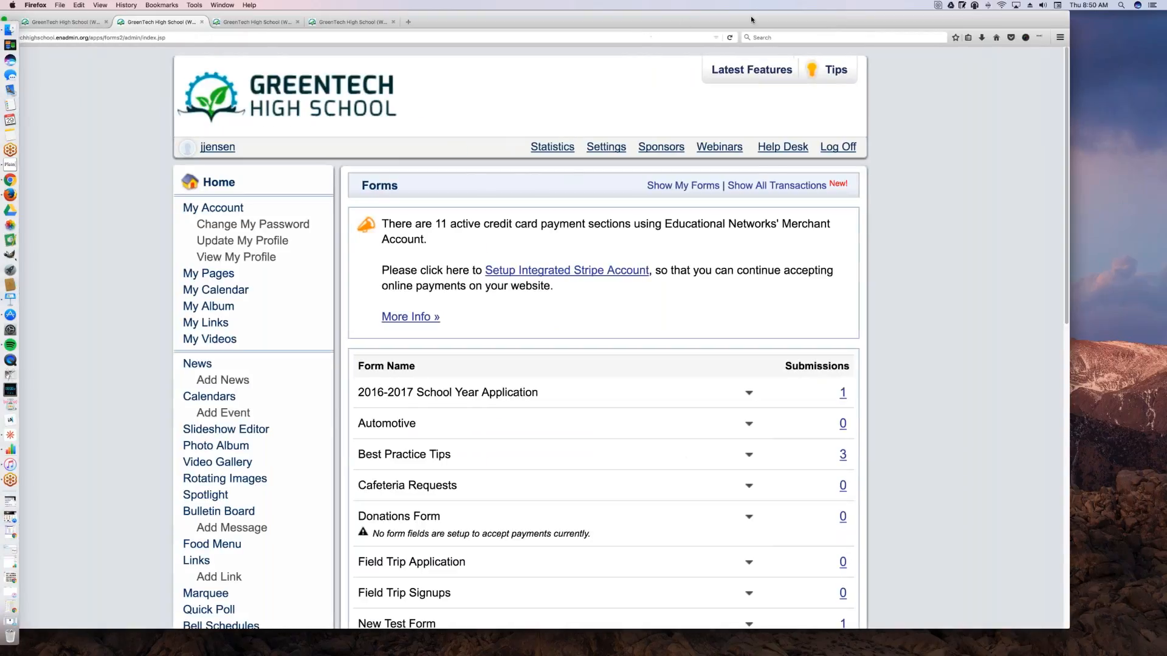
scroll(602, 390, down, 5)
scroll(601, 392, down, 3)
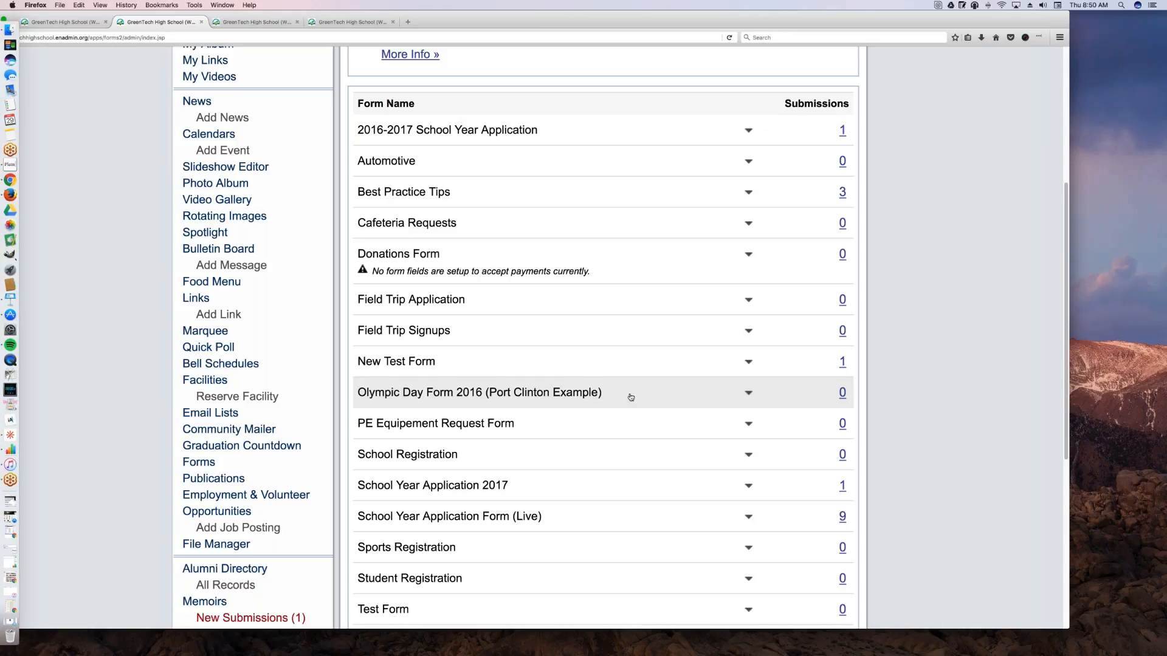
click(748, 424)
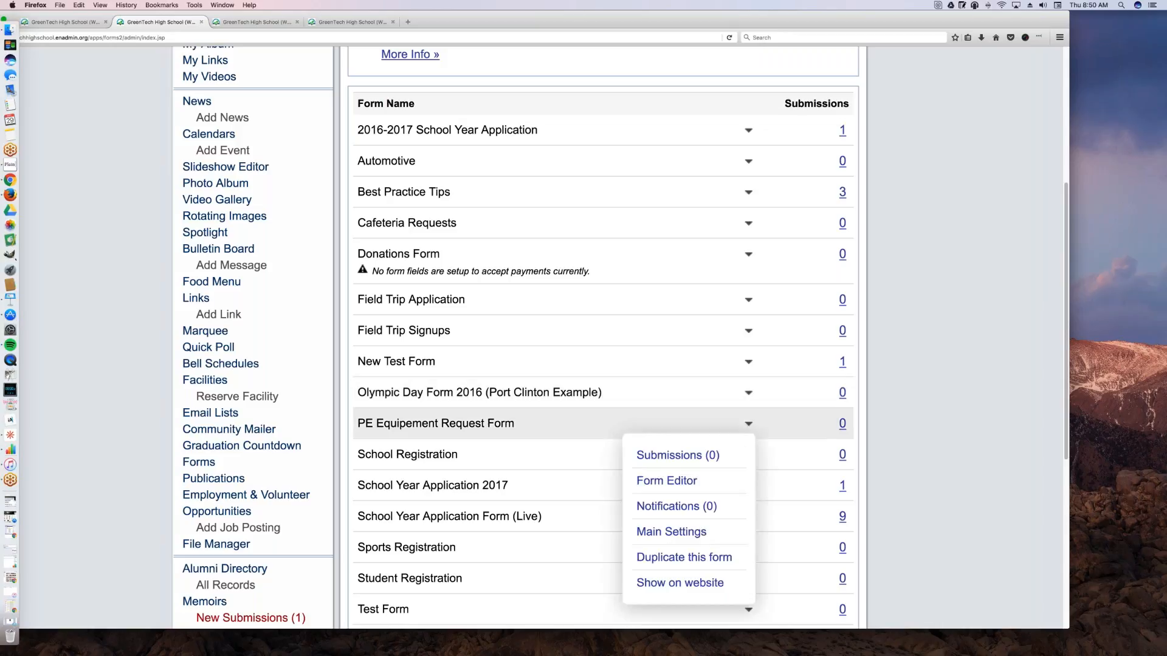
click(693, 481)
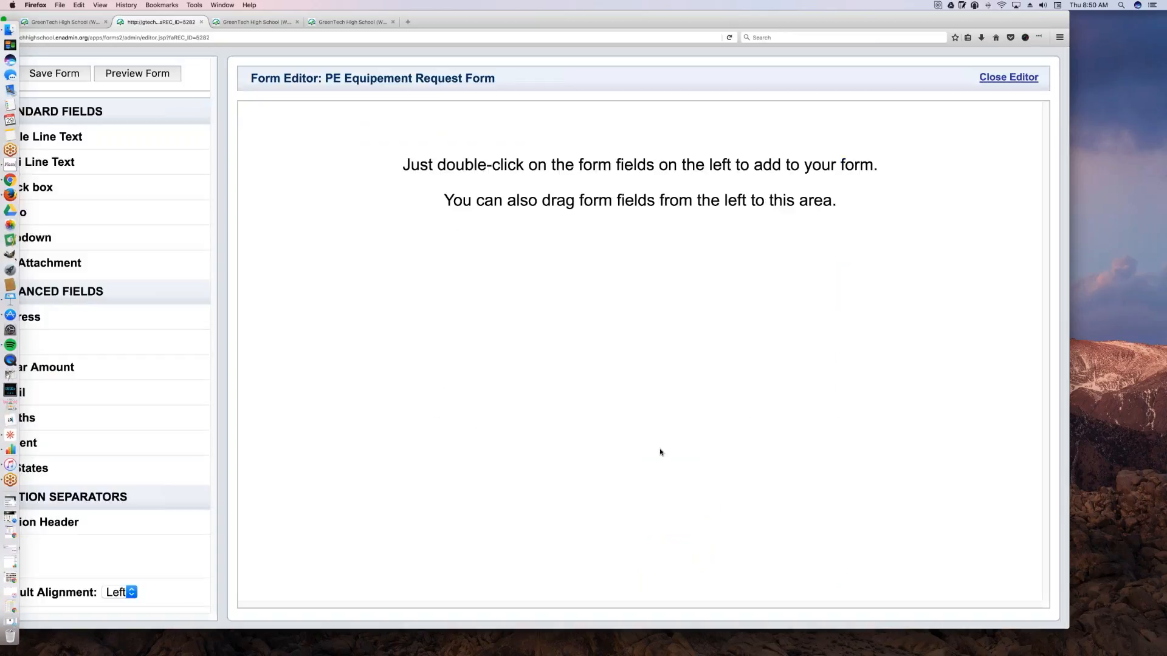
drag(481, 21, 546, 28)
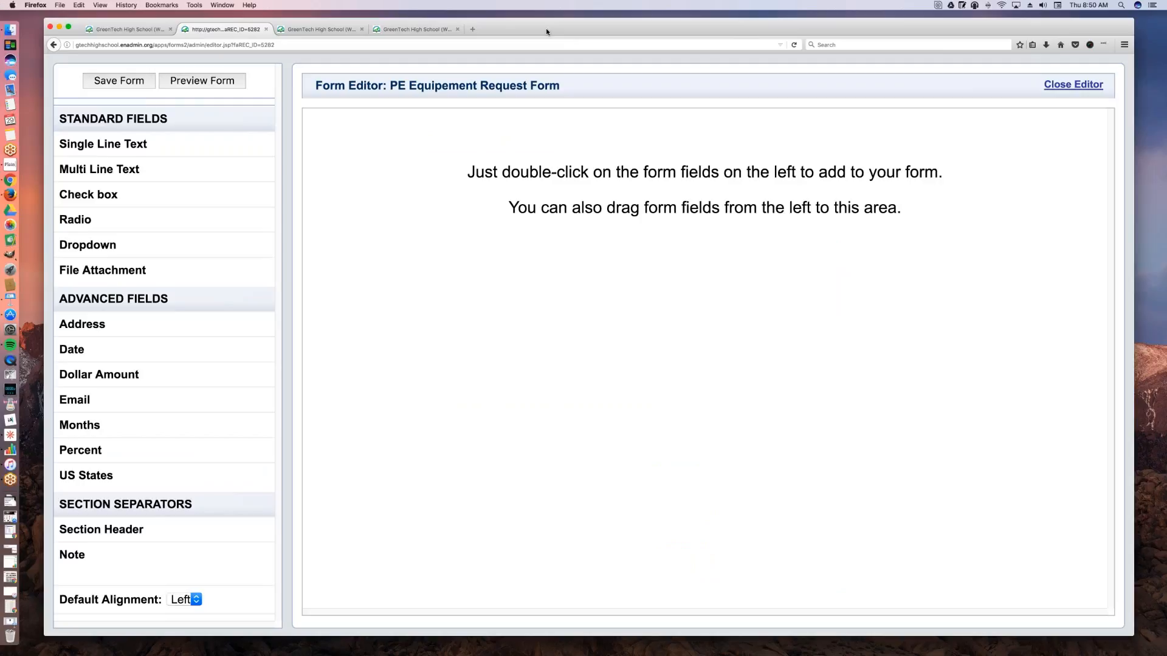
click(53, 44)
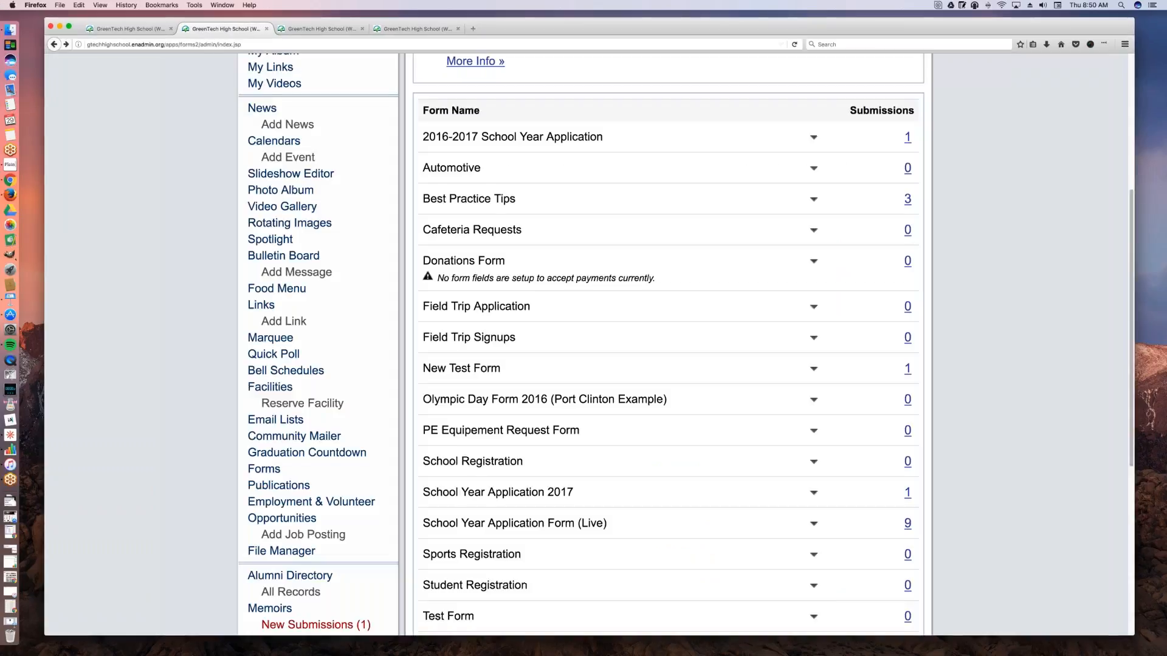
Step: Open the Olympic Day Form 2016 (Port Clinton Example) in the form editor to view its event fields, and close the editor
click(813, 400)
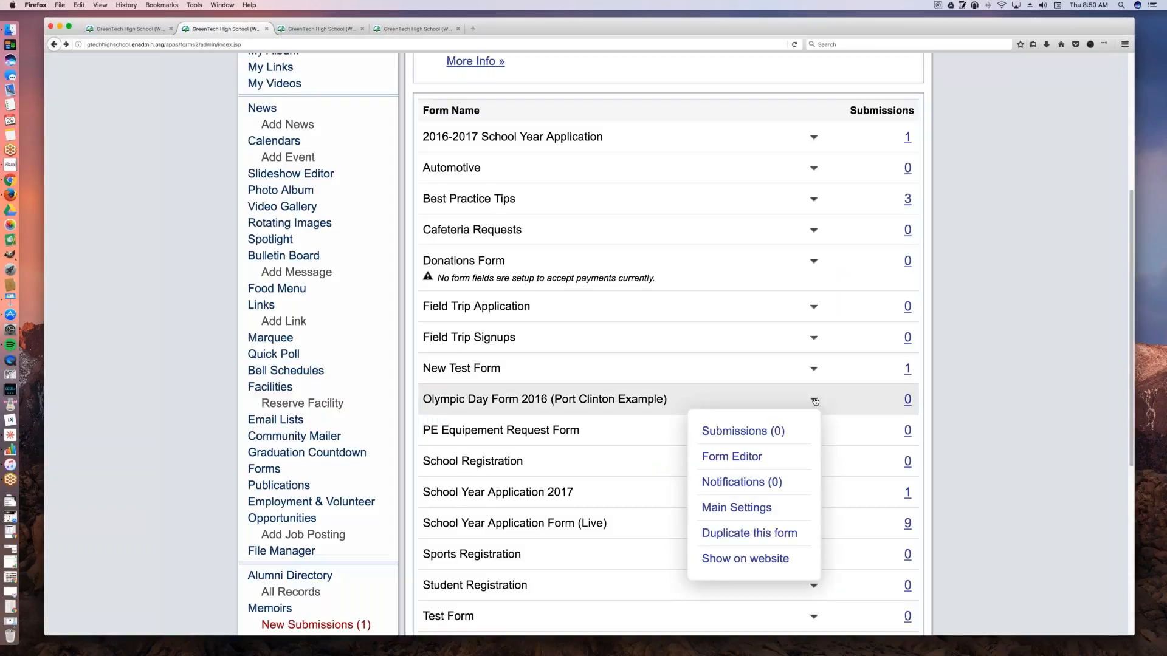
click(771, 456)
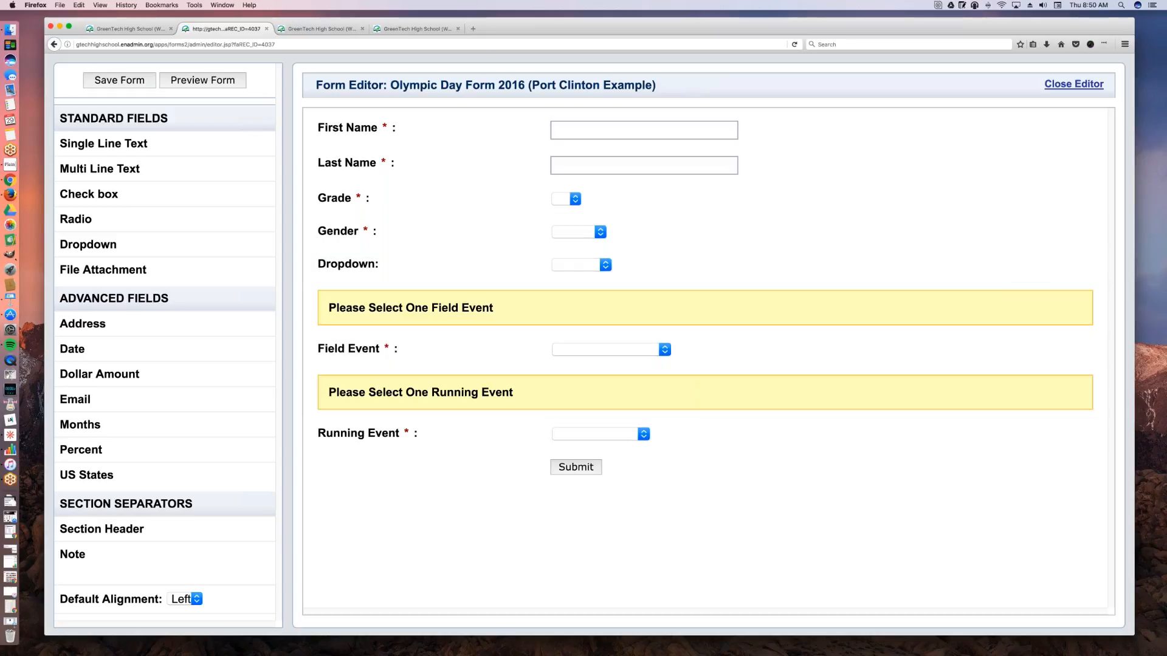
drag(849, 31, 756, 17)
click(939, 79)
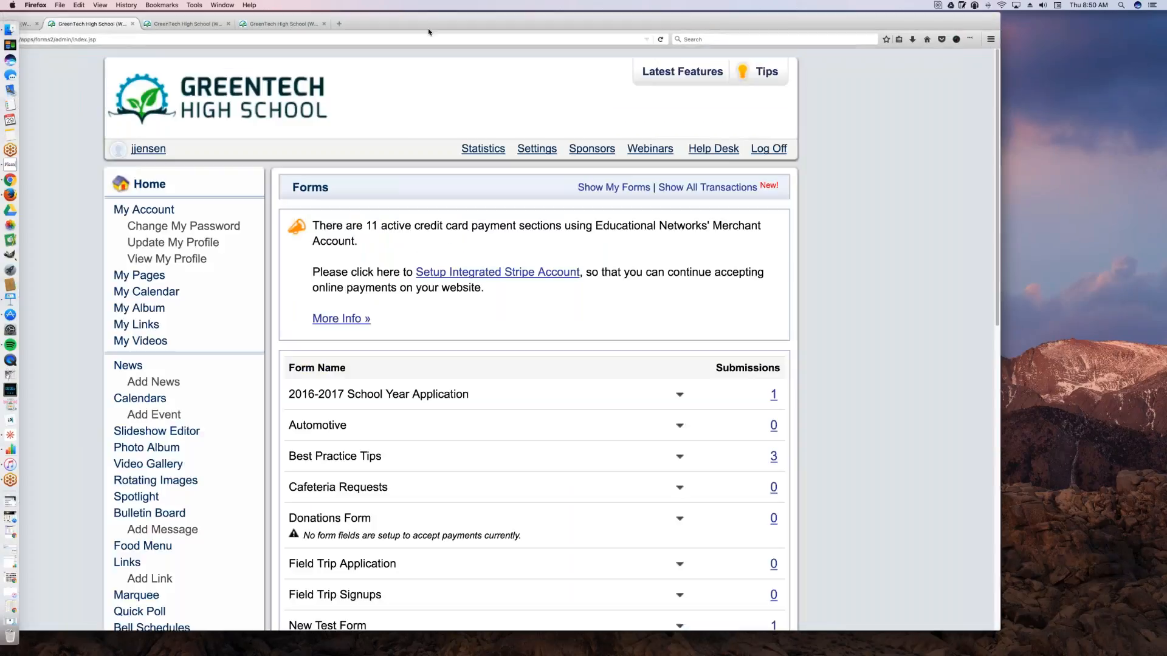
Step: Open the Transcripts form in the form editor, and preview it on the school website
scroll(533, 423, down, 3)
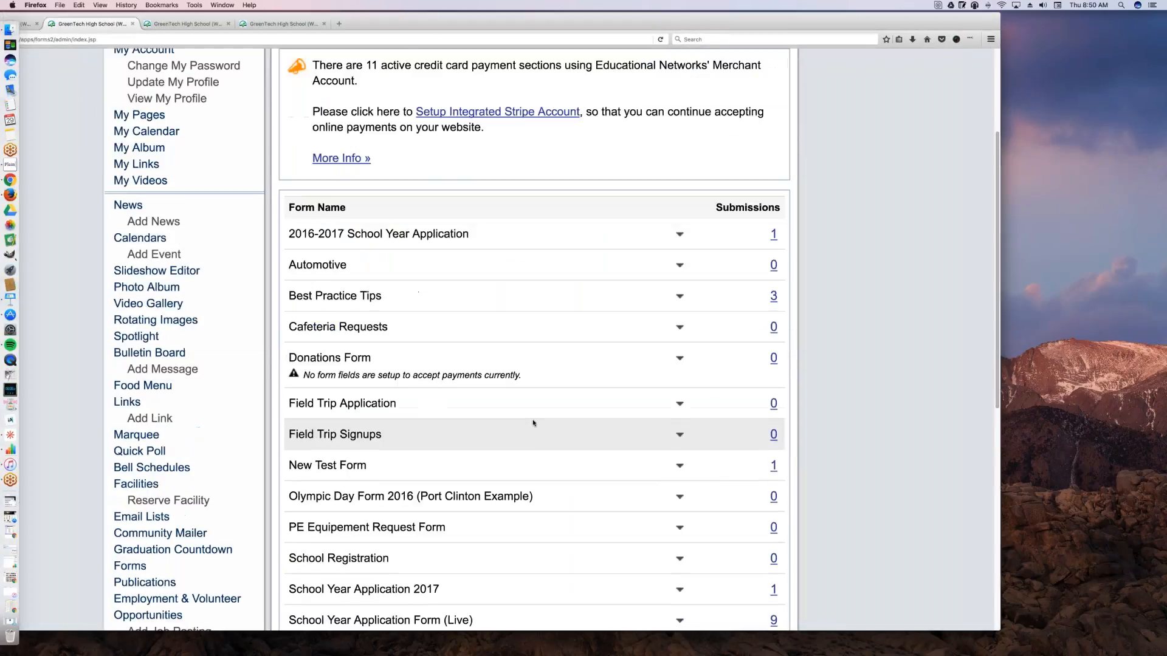
drag(548, 27, 583, 28)
scroll(569, 340, down, 5)
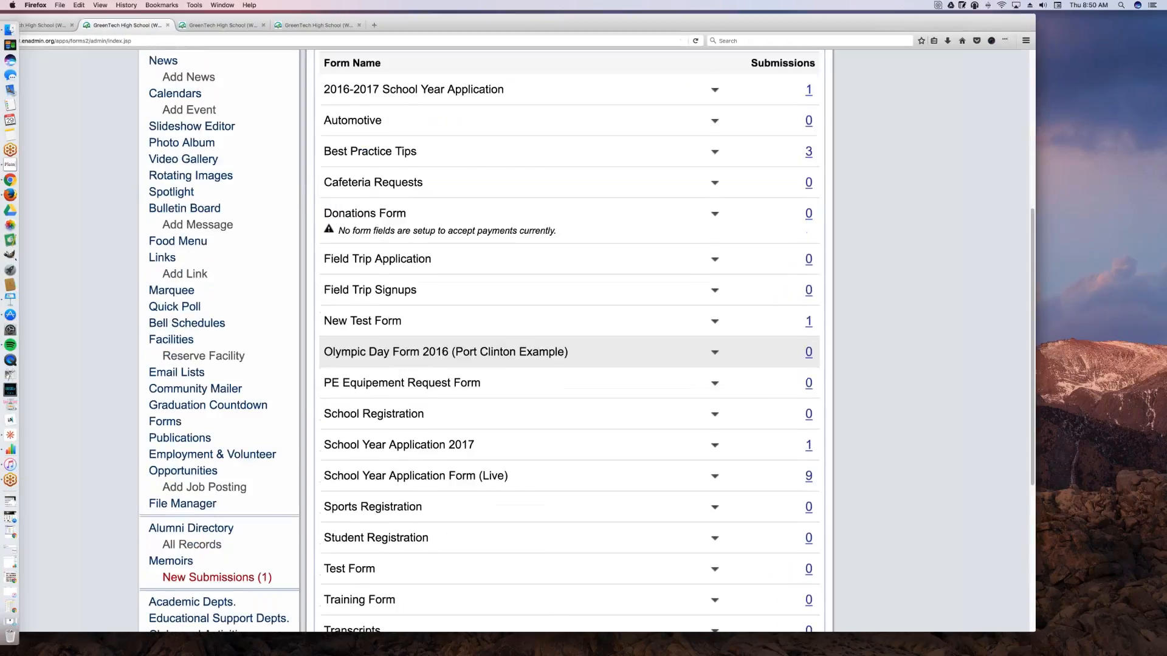
click(712, 541)
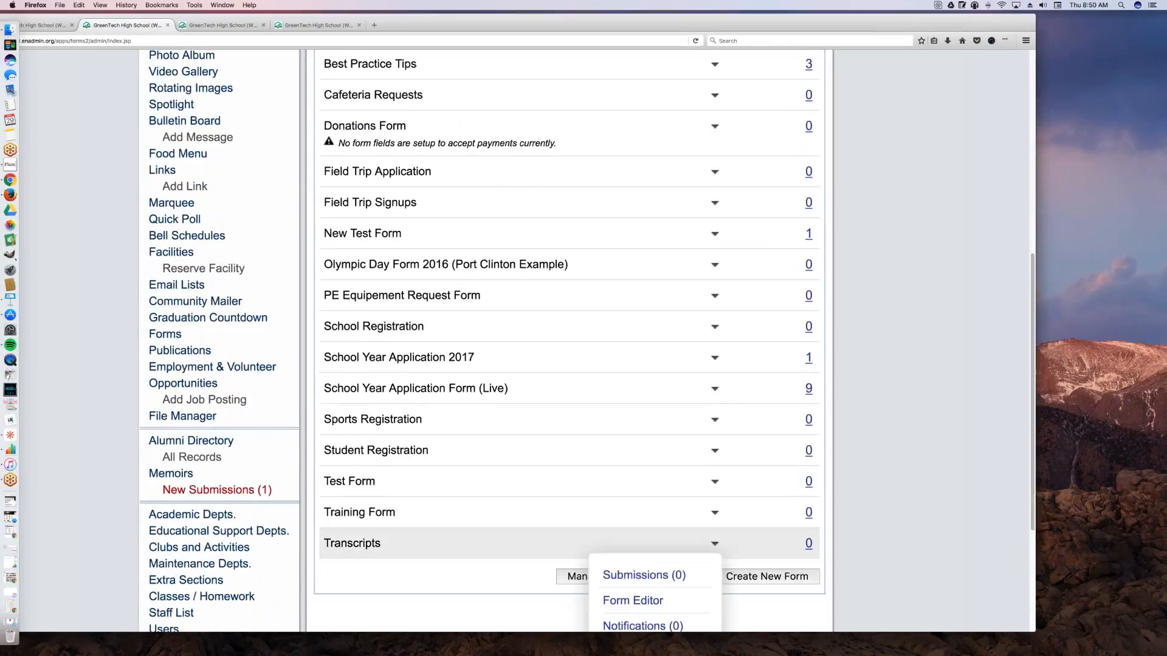
click(631, 601)
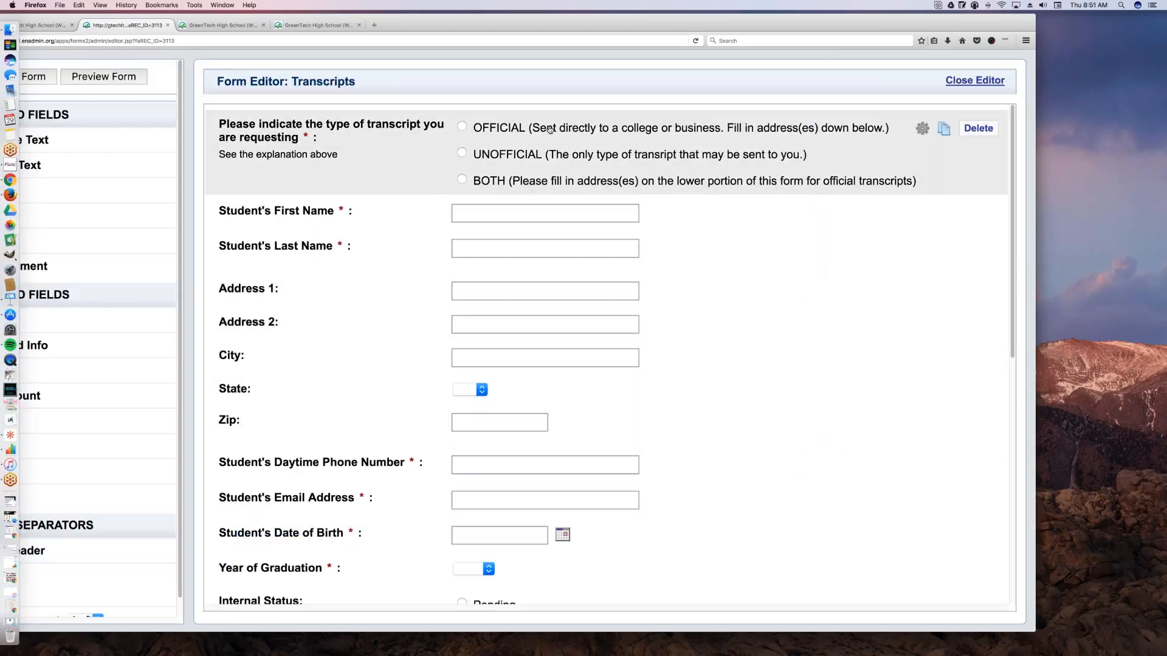
drag(405, 29, 473, 32)
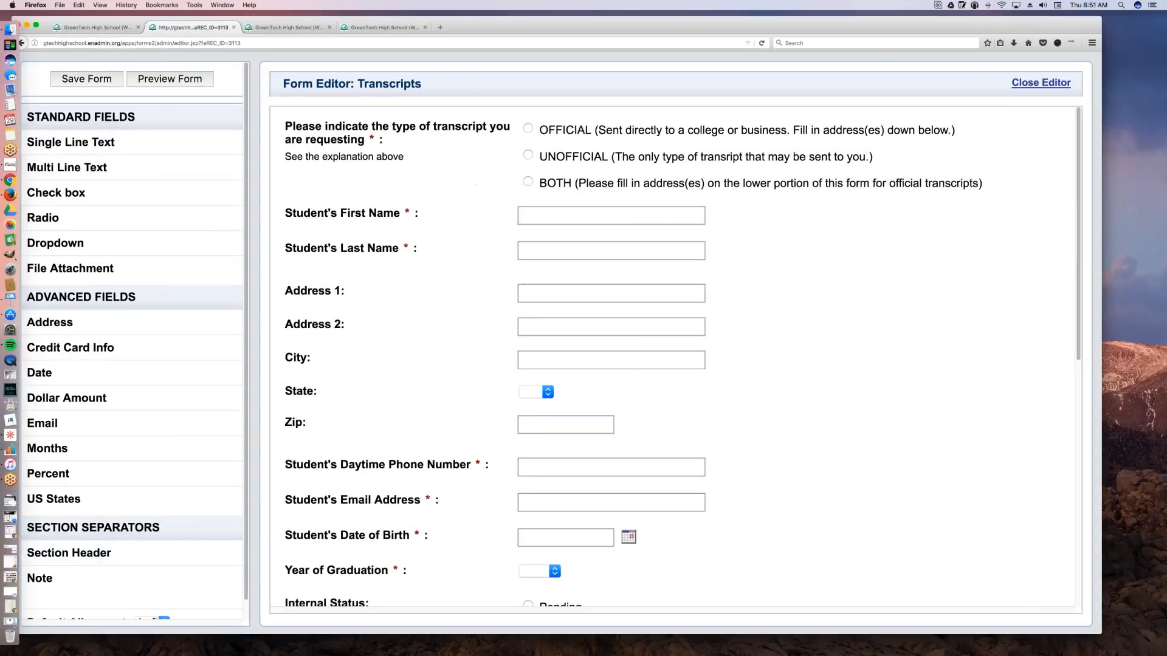
click(185, 83)
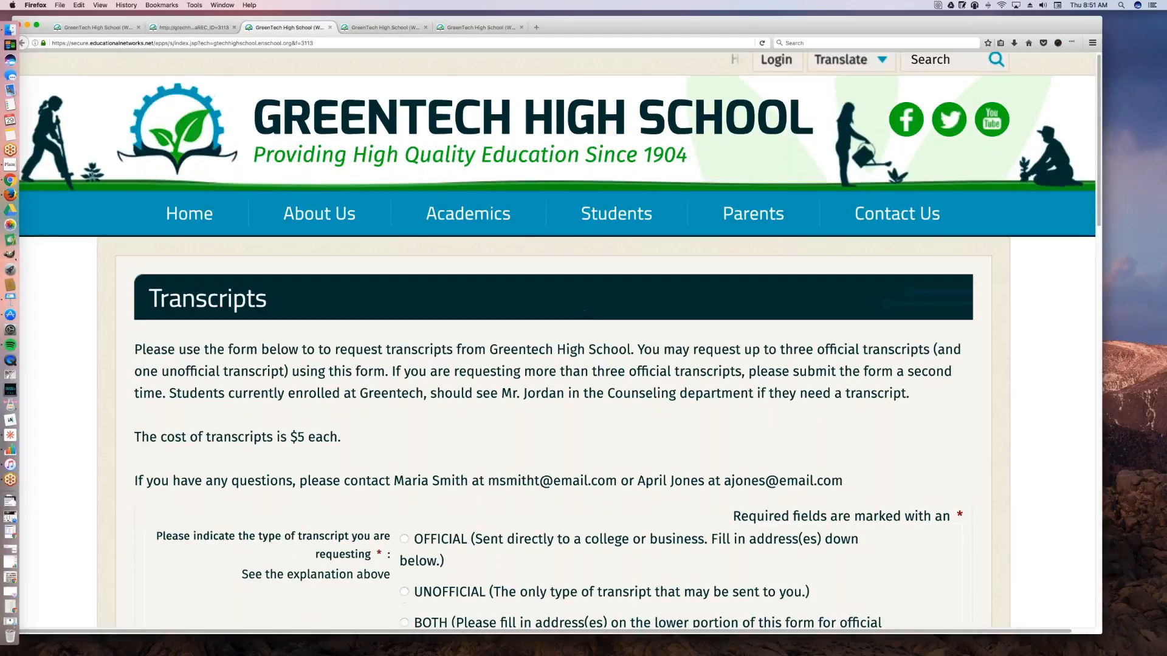
Step: Examine the previewed Transcripts form from its instructions to its payment section and total, and close the extra browser tabs
scroll(585, 322, down, 3)
scroll(598, 320, down, 1)
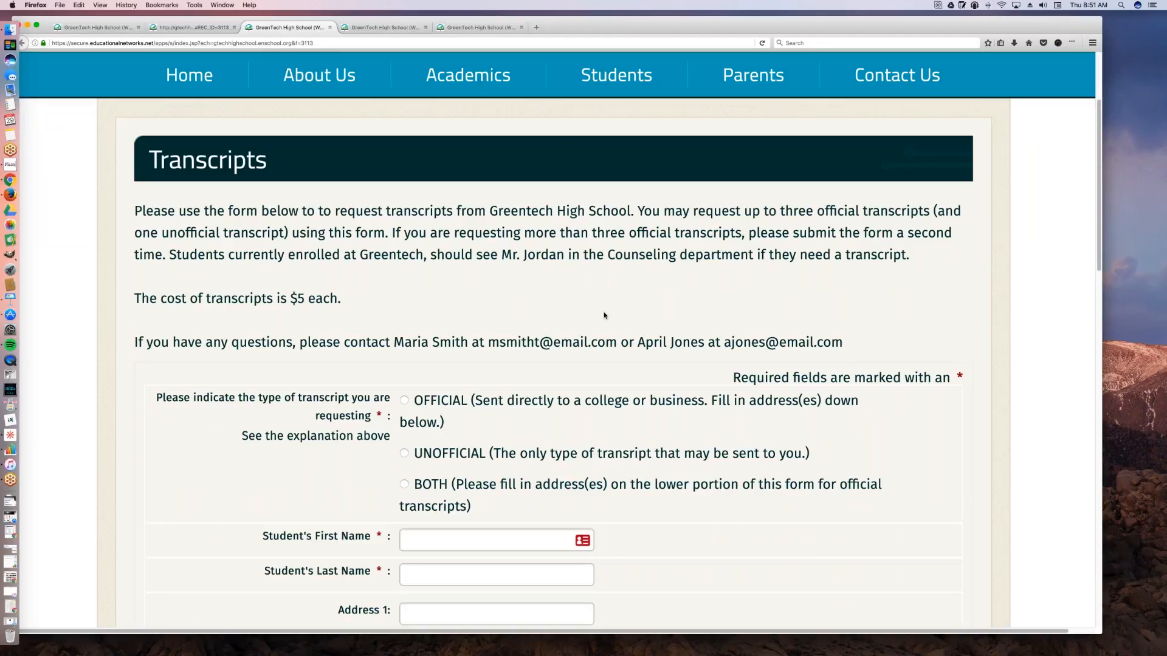
scroll(604, 315, down, 1)
scroll(604, 315, down, 5)
scroll(605, 316, down, 20)
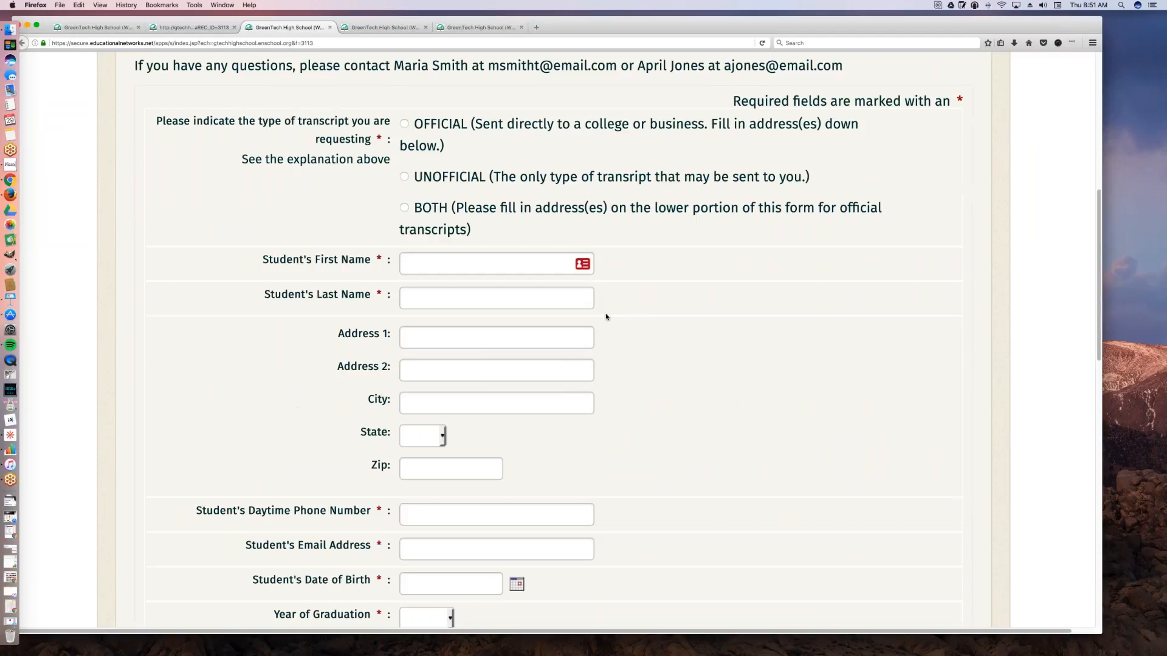
scroll(605, 315, down, 3)
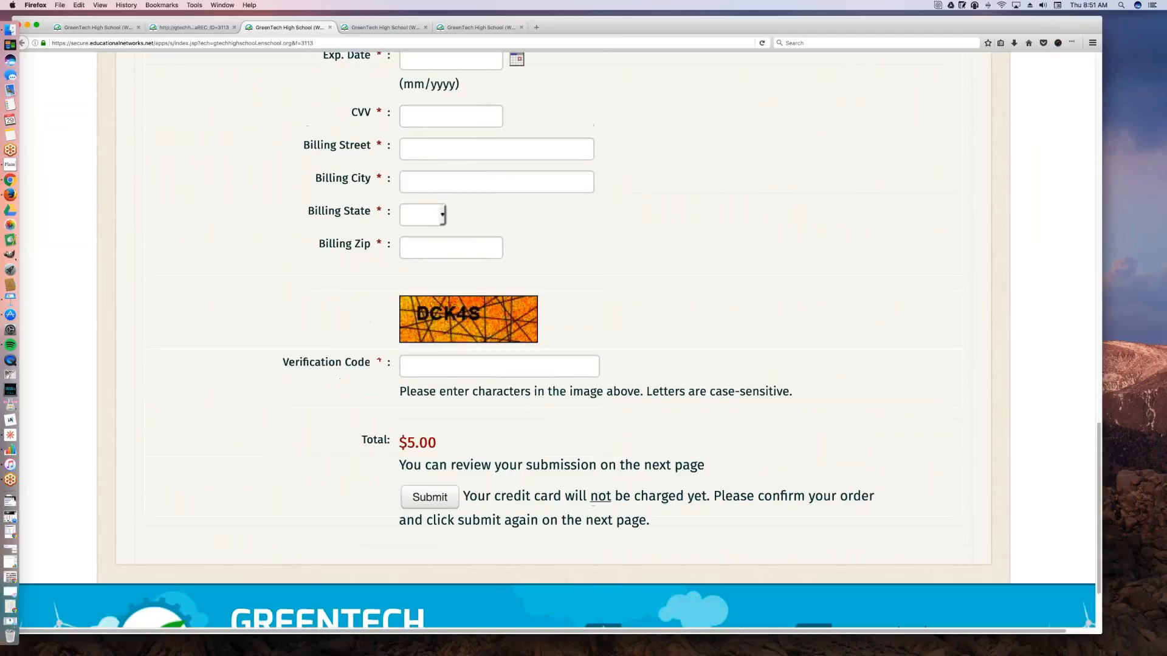
scroll(605, 315, down, 2)
scroll(577, 386, up, 5)
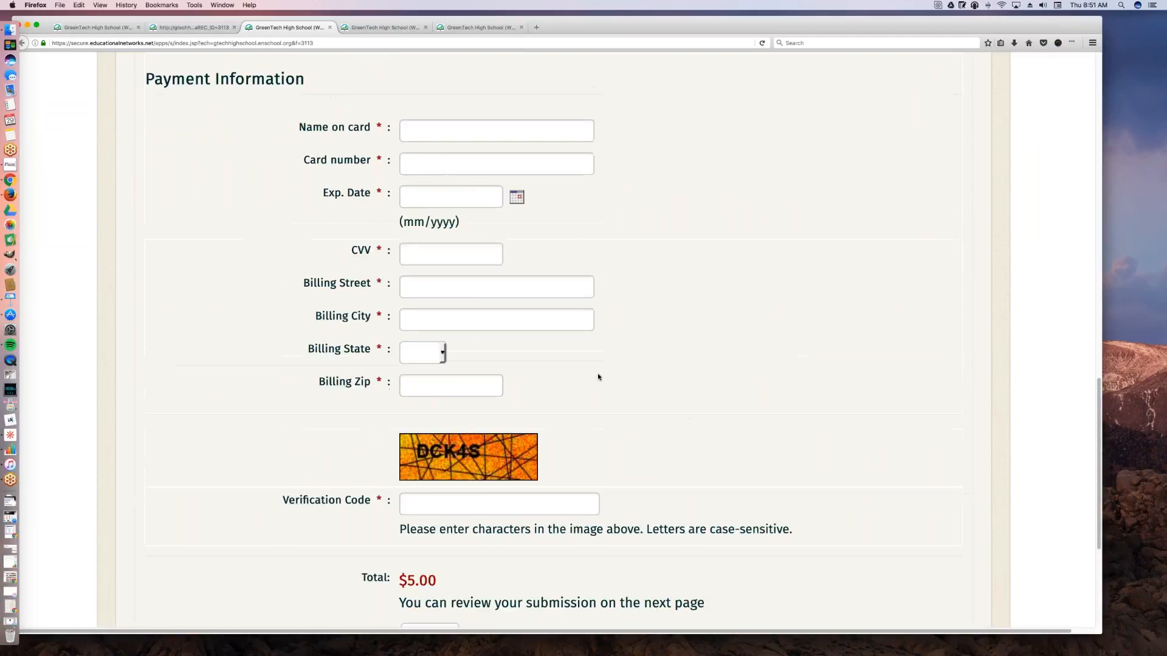
scroll(598, 377, up, 15)
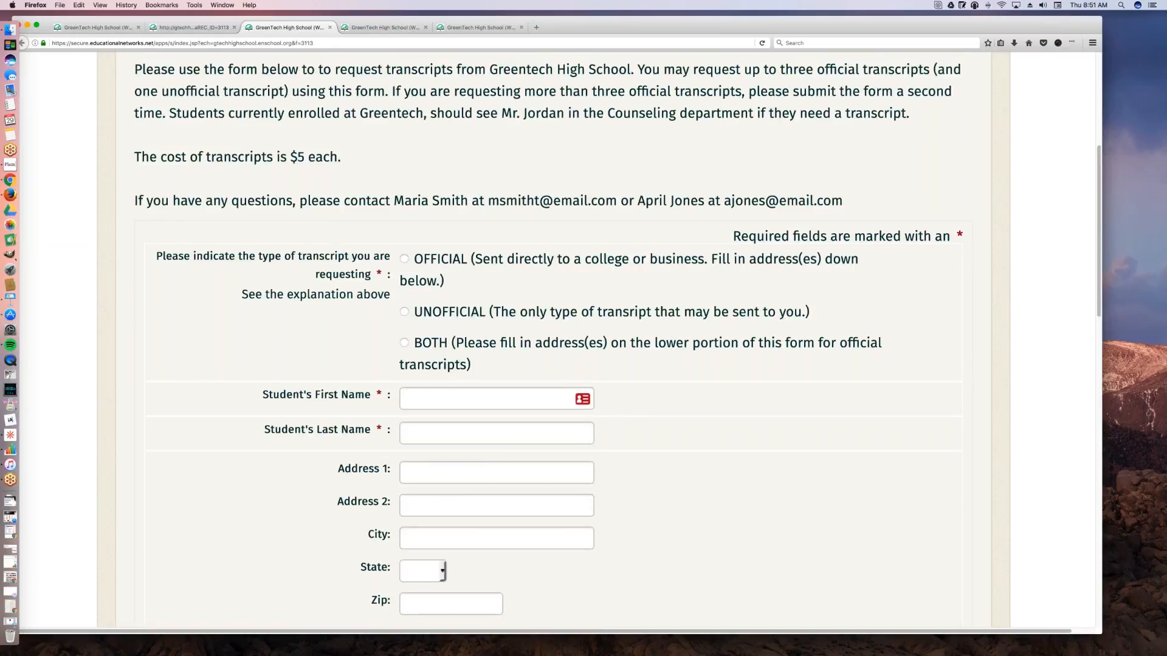
scroll(598, 377, up, 7)
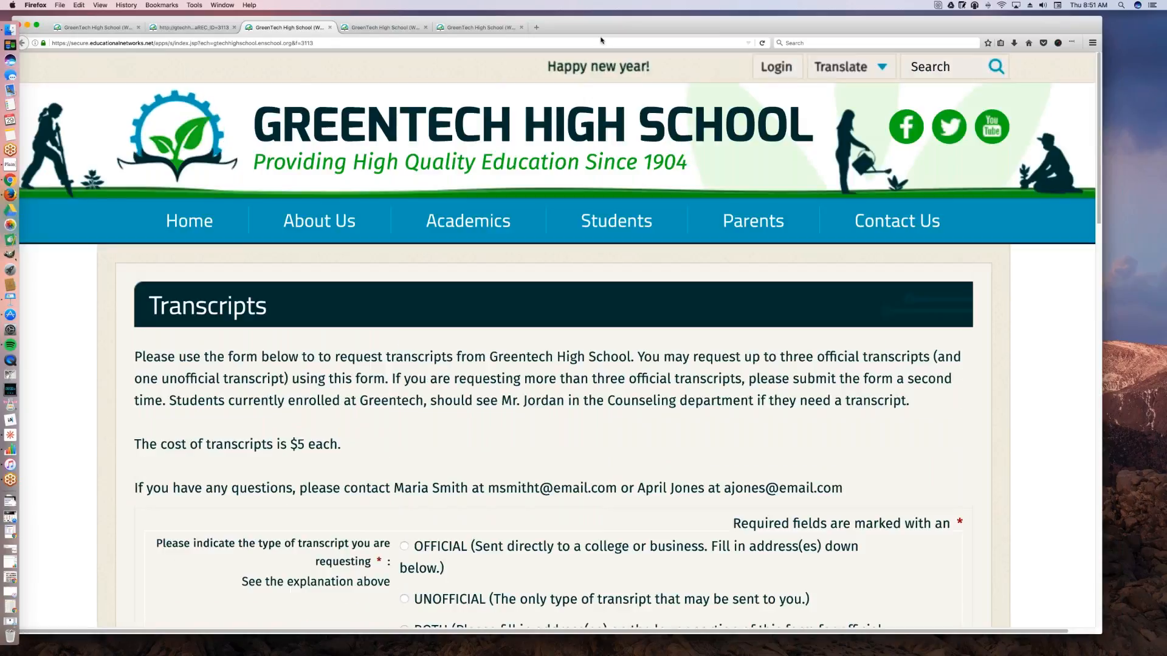
drag(649, 27, 652, 22)
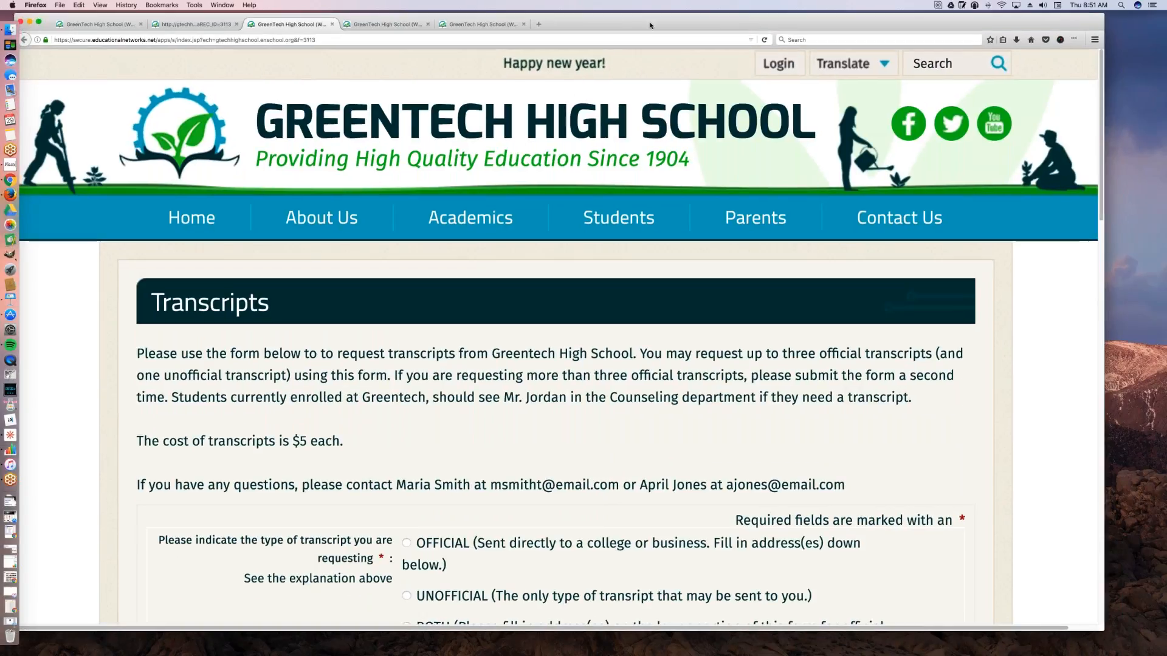
click(429, 24)
click(429, 25)
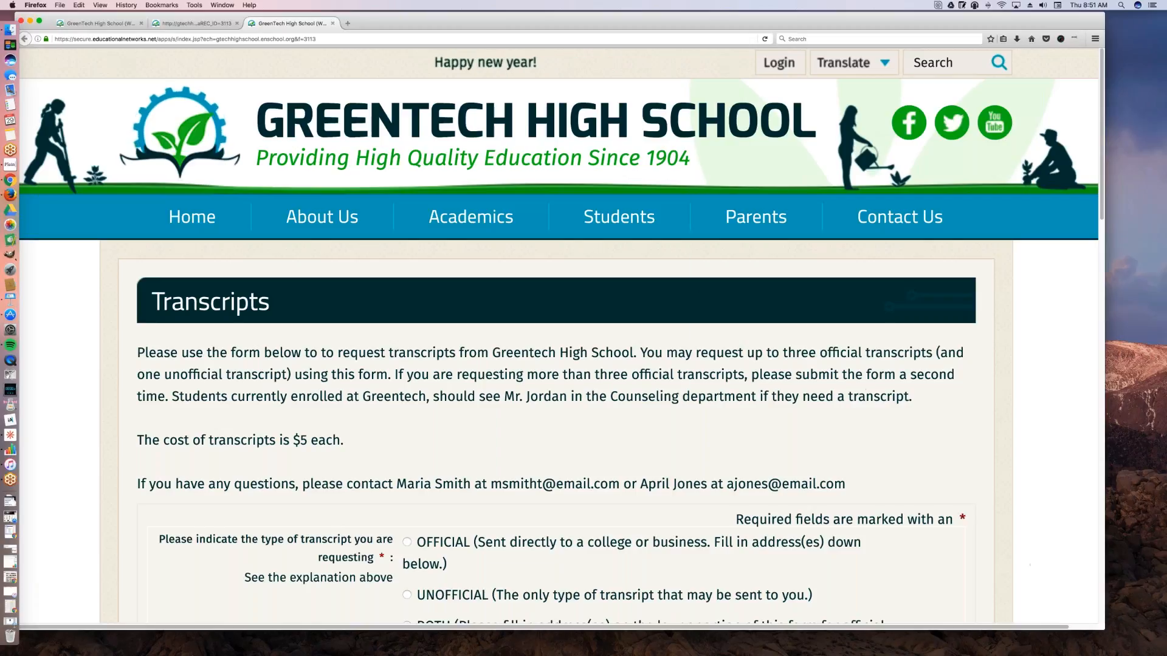
Step: Return from the Transcripts preview to its form editor, and close the editor to get back to the Forms list
click(205, 23)
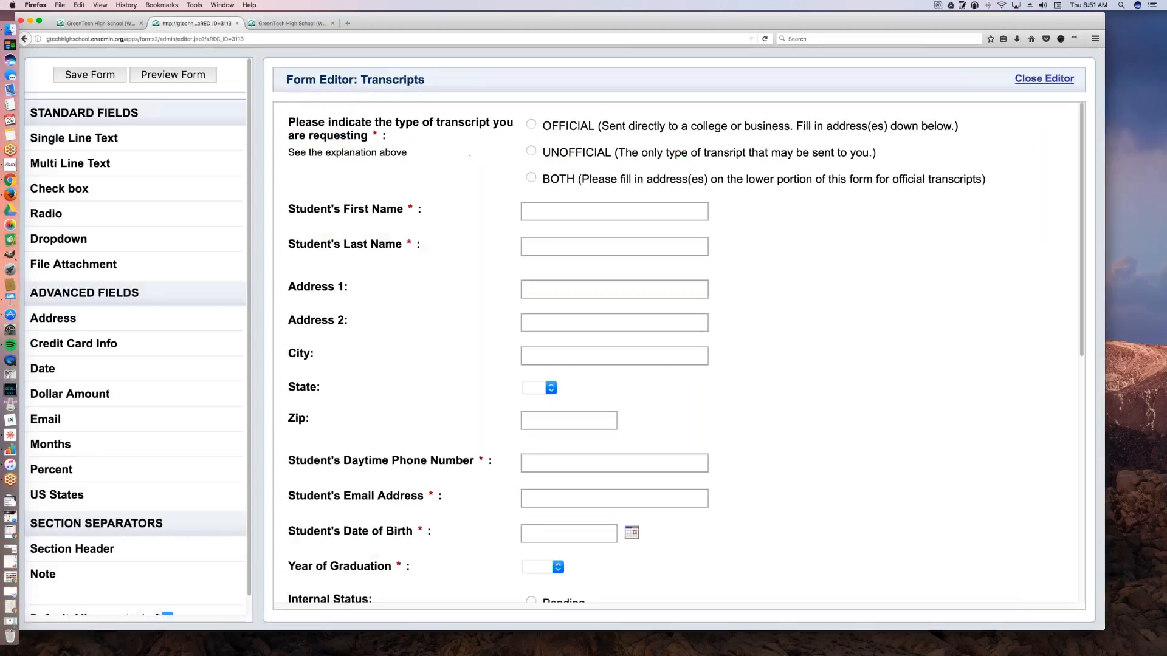
drag(484, 23, 474, 22)
drag(624, 26, 473, 27)
click(869, 78)
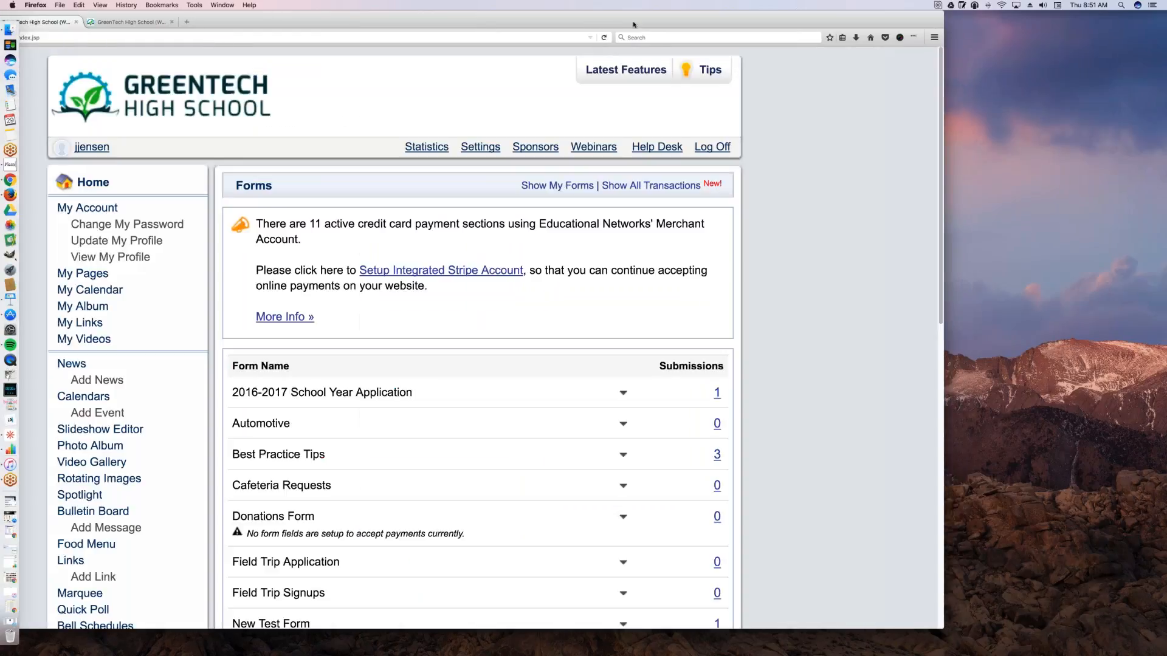
drag(633, 24, 667, 28)
drag(751, 30, 833, 32)
Step: Show the School Year Application 2017 form on the website and copy its web address
scroll(593, 474, down, 5)
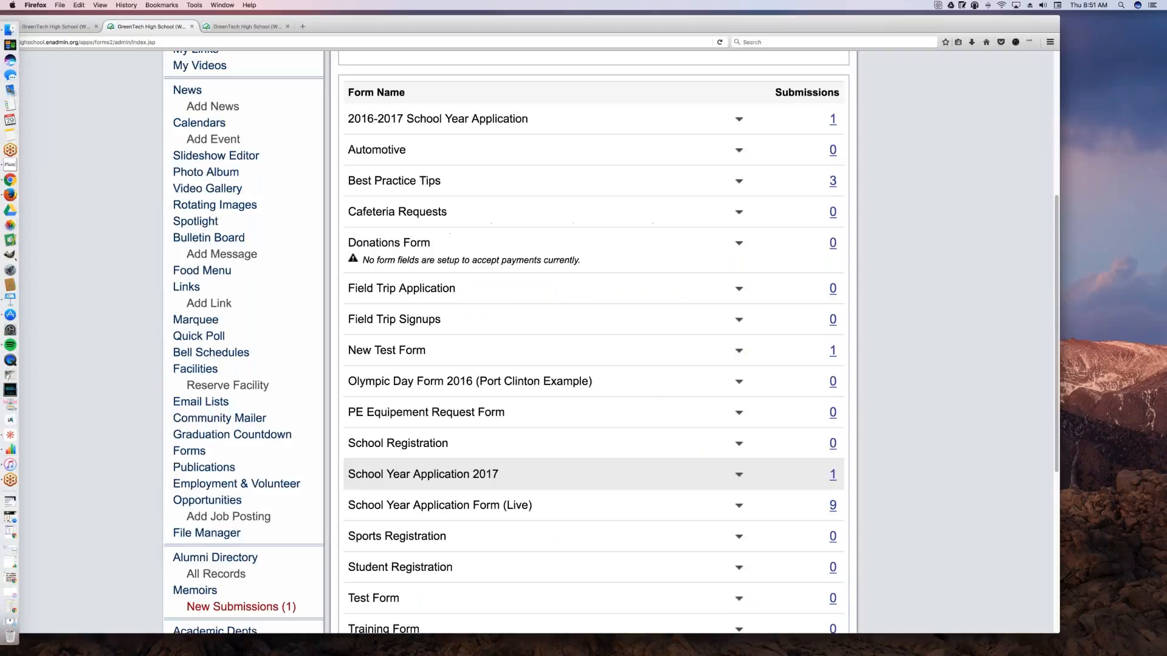
click(739, 474)
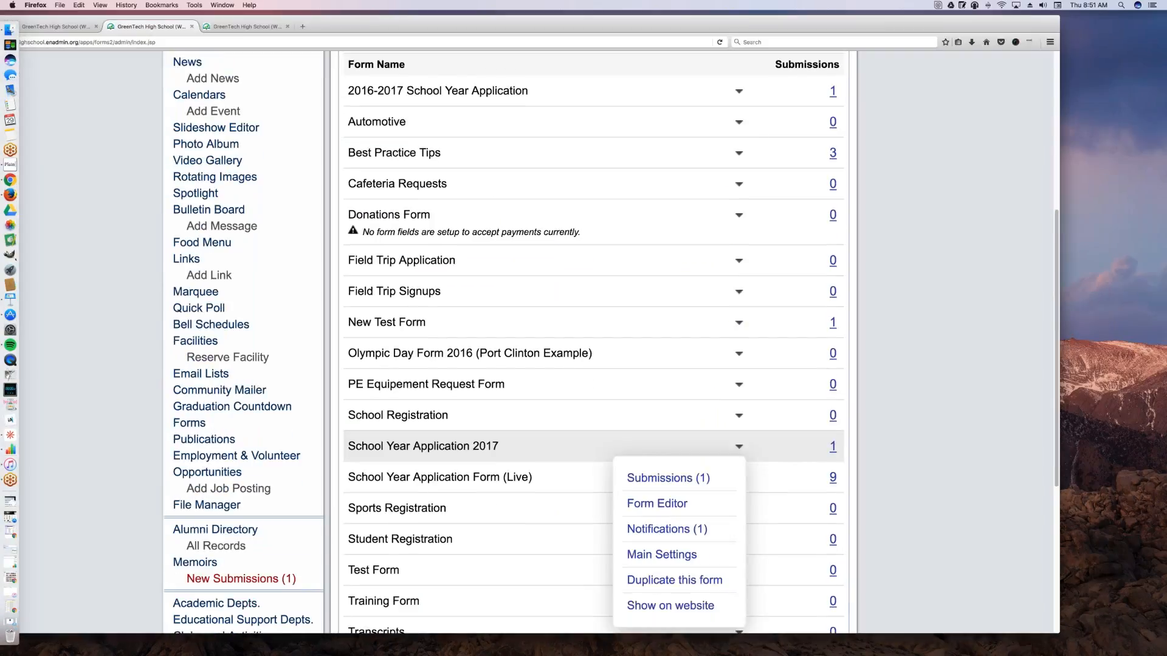
click(693, 605)
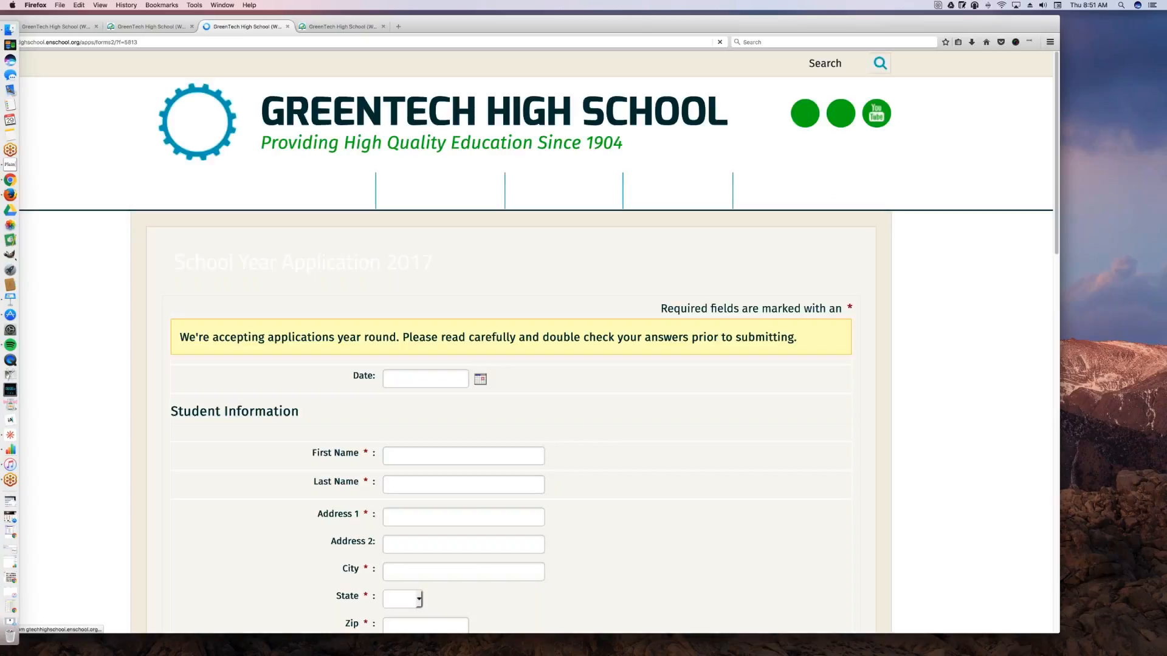
click(483, 42)
key(super+c)
drag(483, 22, 558, 18)
mouse_move(752, 190)
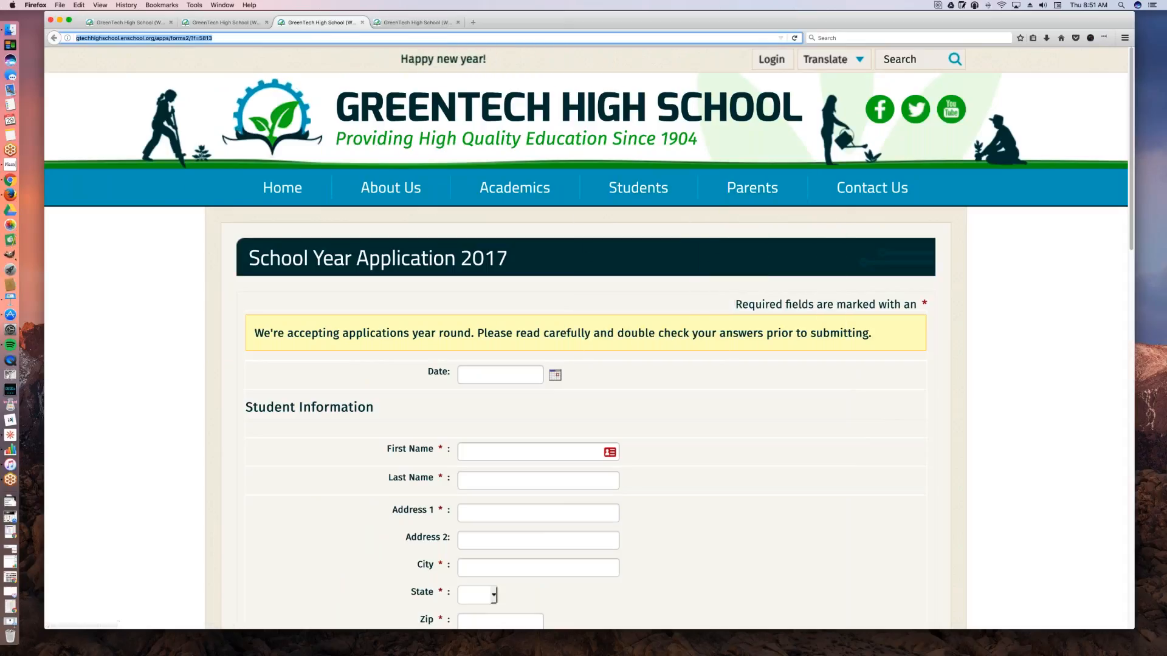
Step: Create a Help Desk ticket in the admin site, addressed to Educational Networks : Technical Support
click(121, 23)
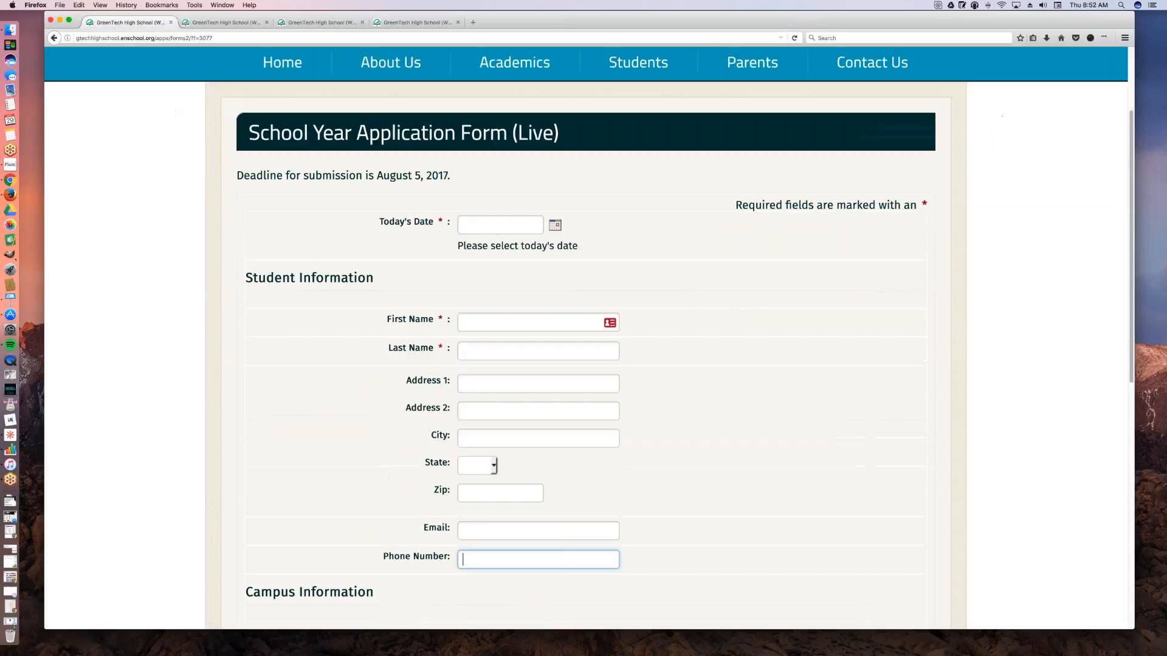
click(219, 23)
scroll(608, 304, up, 5)
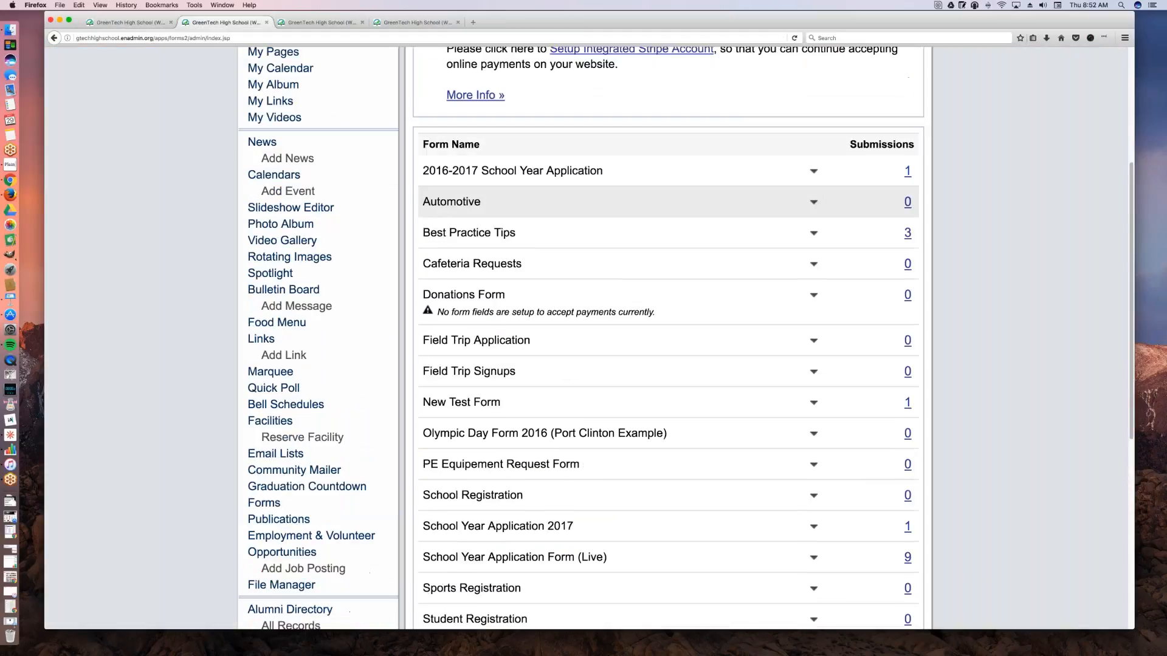
click(848, 147)
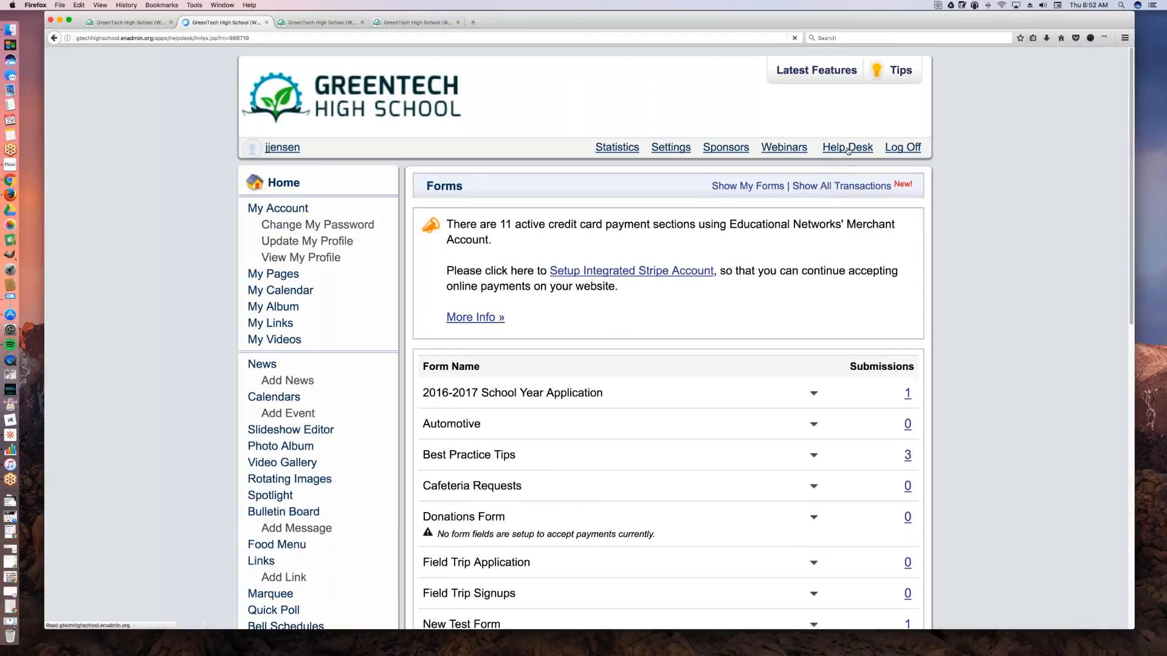
click(722, 231)
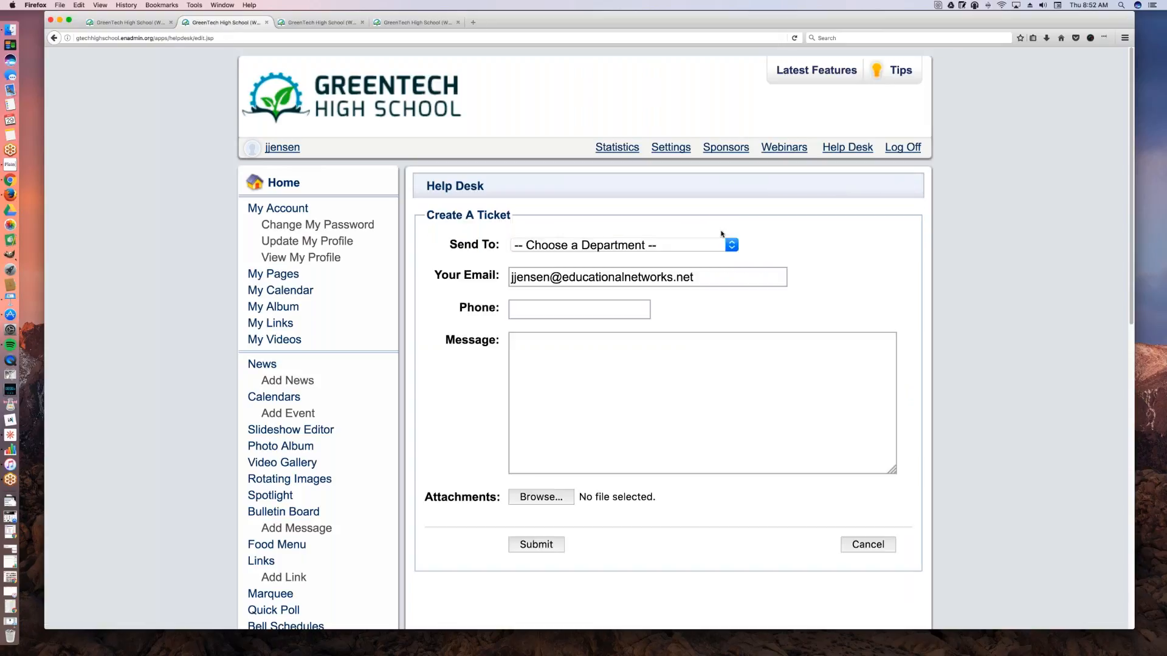
click(726, 245)
click(679, 316)
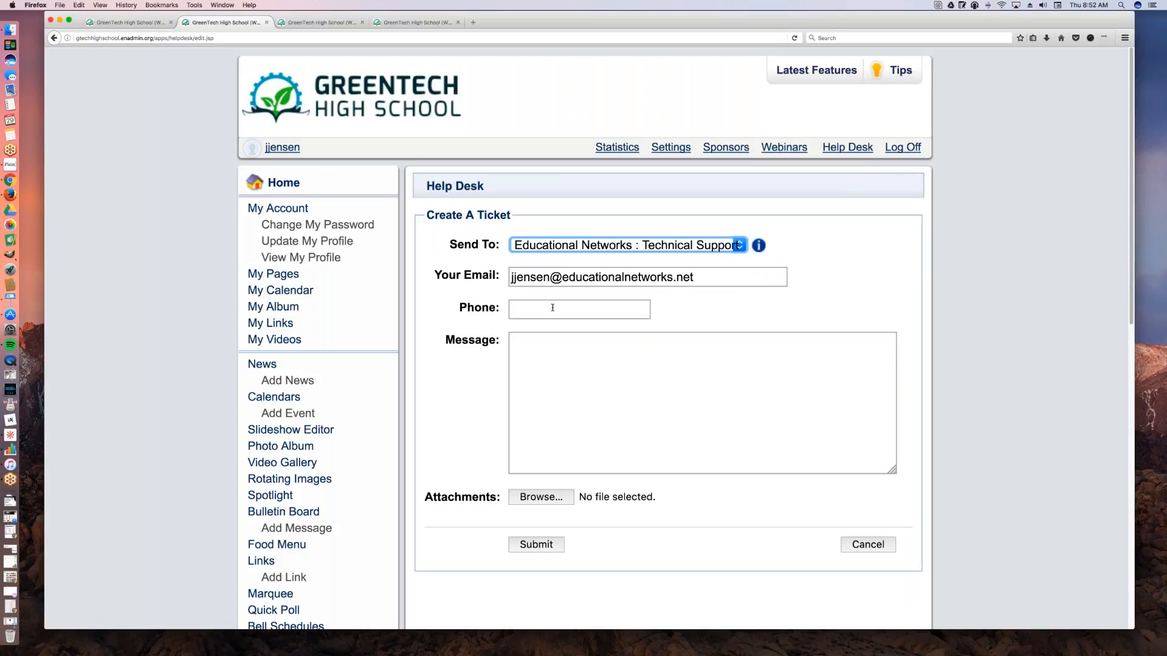
Step: Write the ticket message "Hey team! I would love to have this form show up as the first item under the Parent Navigation Menu on the home page:"
click(577, 377)
text(Hey team! I would love to have this form)
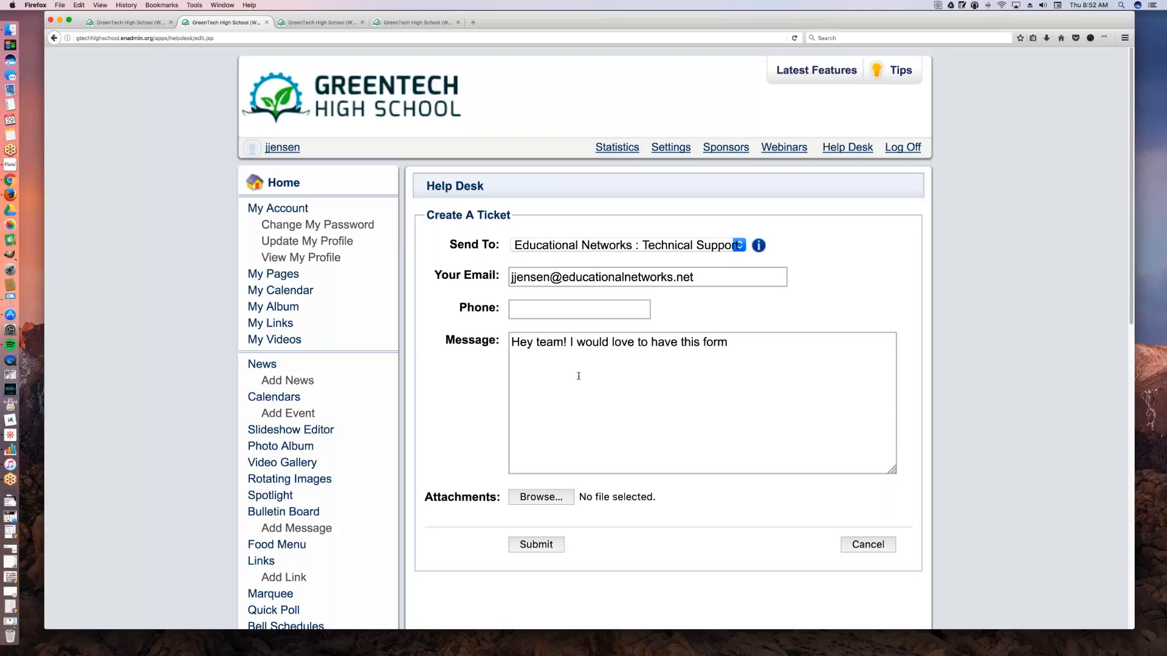
text( show up as the first item und)
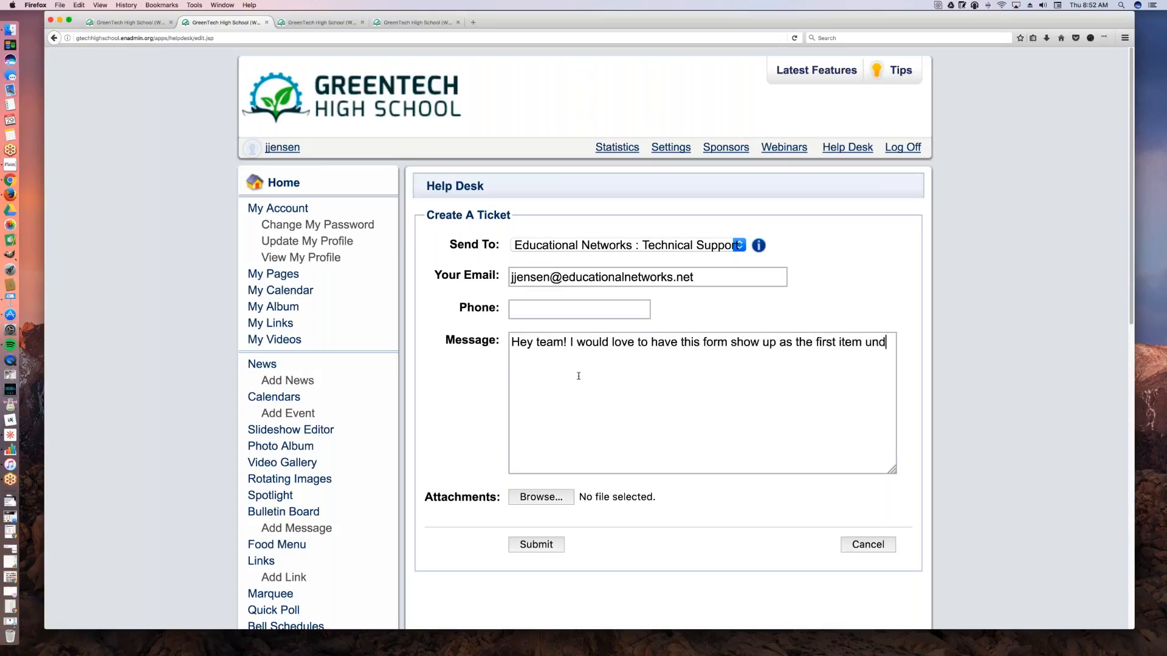
text(er the Parent )
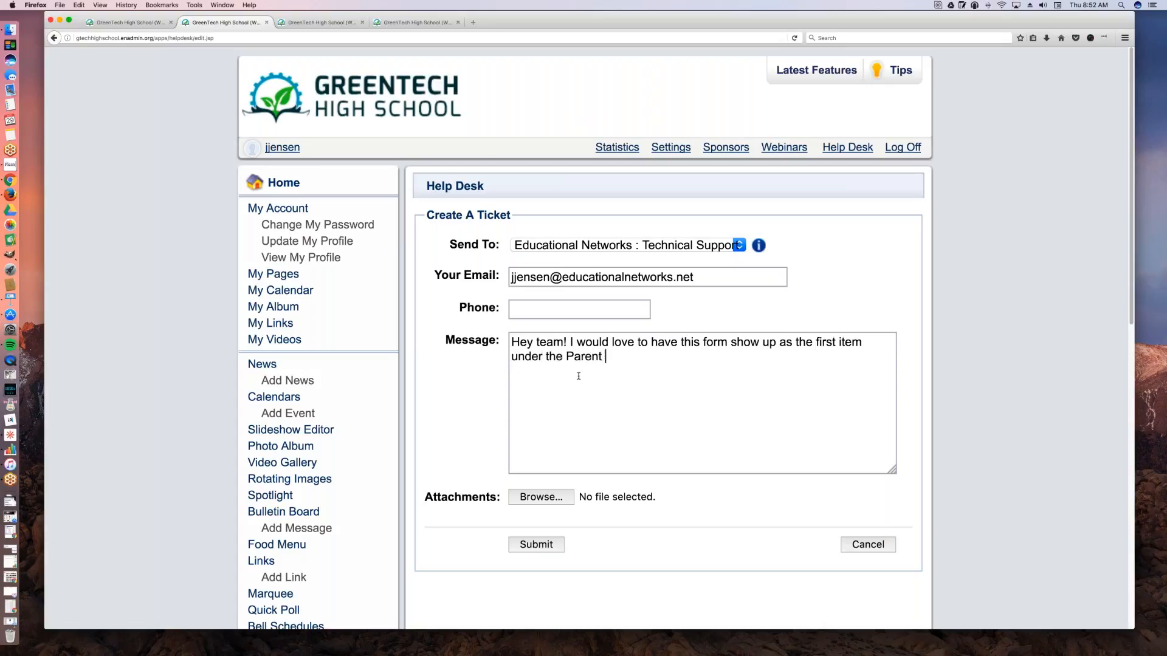
text(Nag)
key(BackSpace)
text(vigation Menu on the home page:)
Step: Paste the School Year Application 2017 form's web address below the message text, and cancel the ticket
key(Return)
key(Return)
key(super+v)
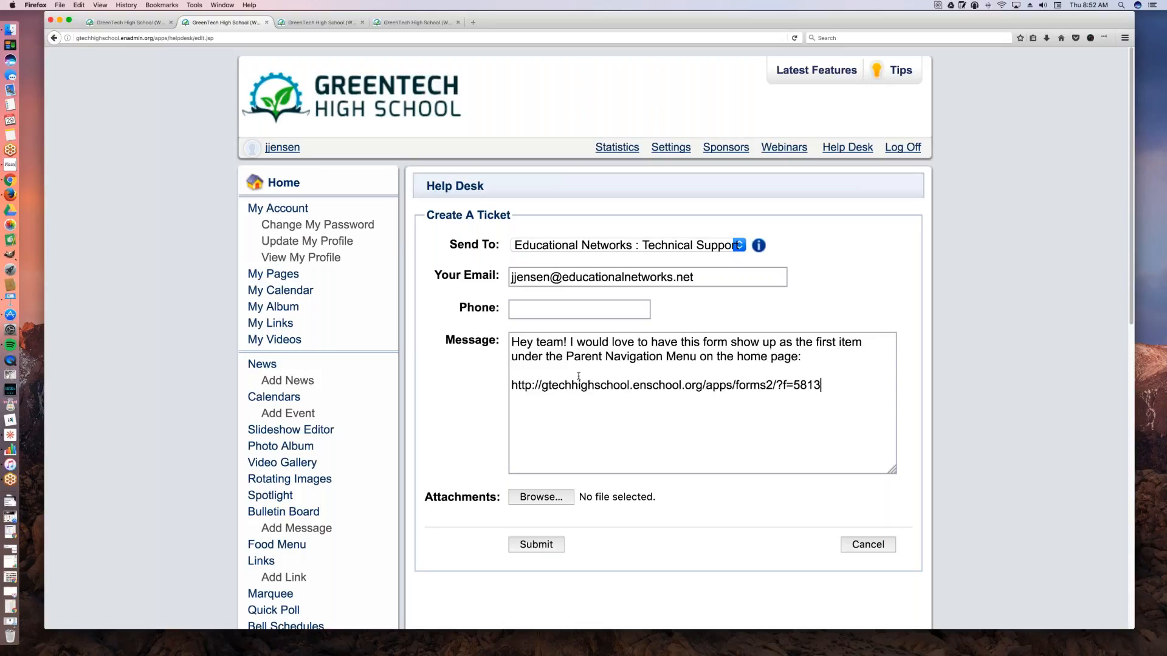
key(Return)
key(Return)
drag(834, 385, 511, 340)
click(879, 549)
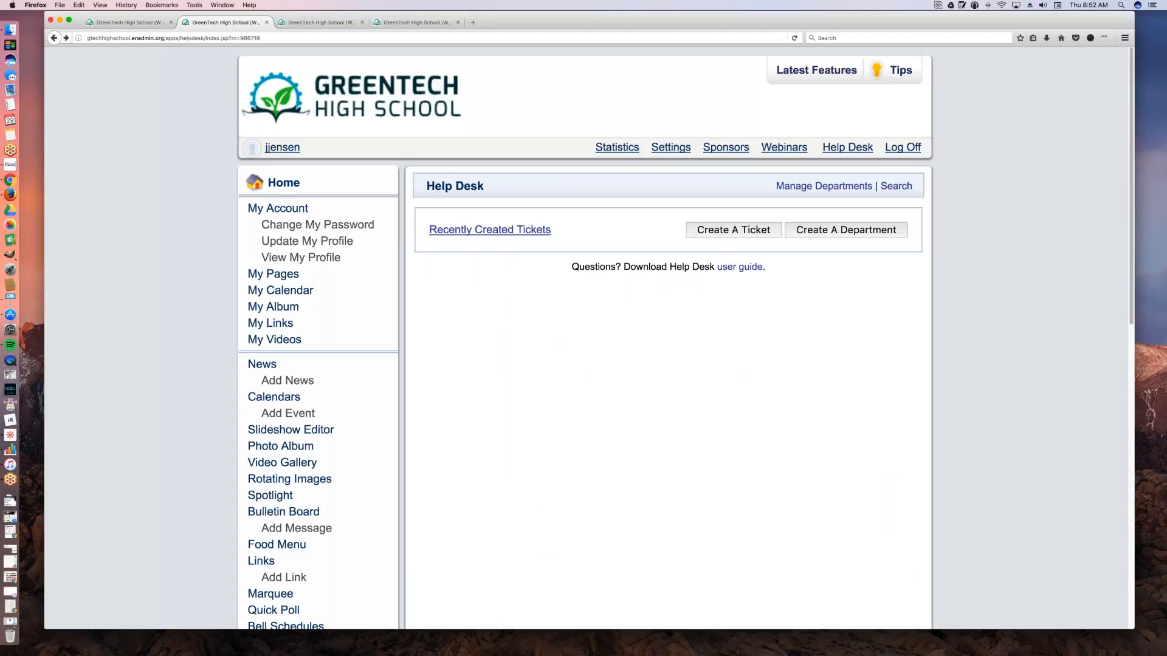
Step: Open the Educational Networks Live Webinars calendar from the admin site and view the December 2016 sessions
click(785, 149)
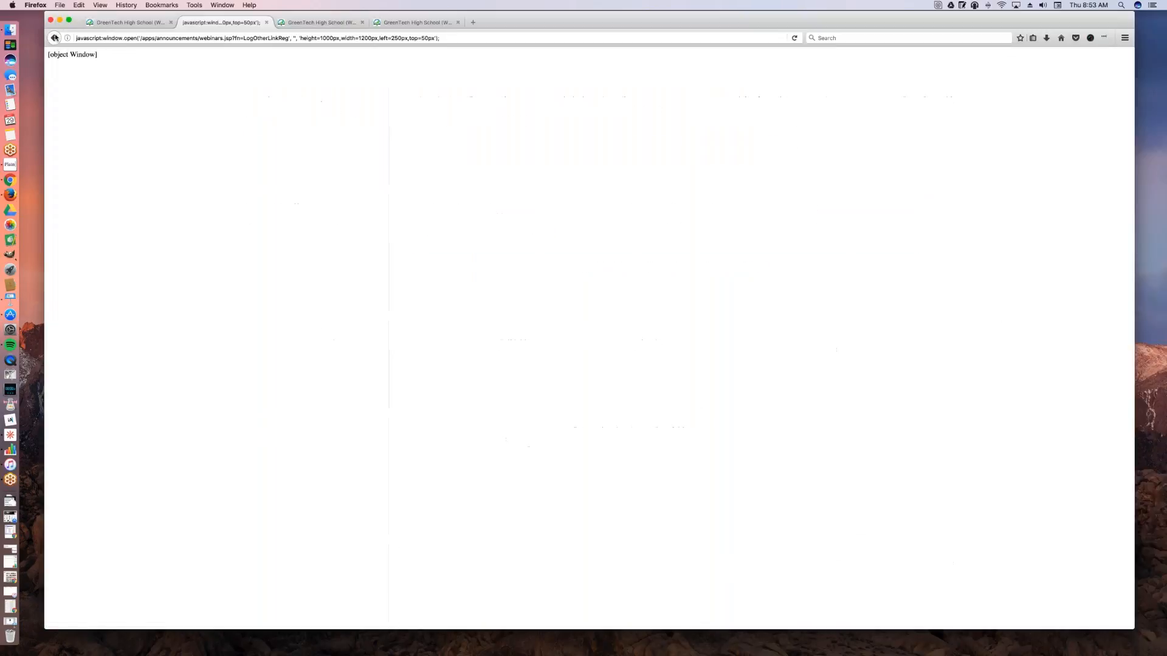
click(54, 37)
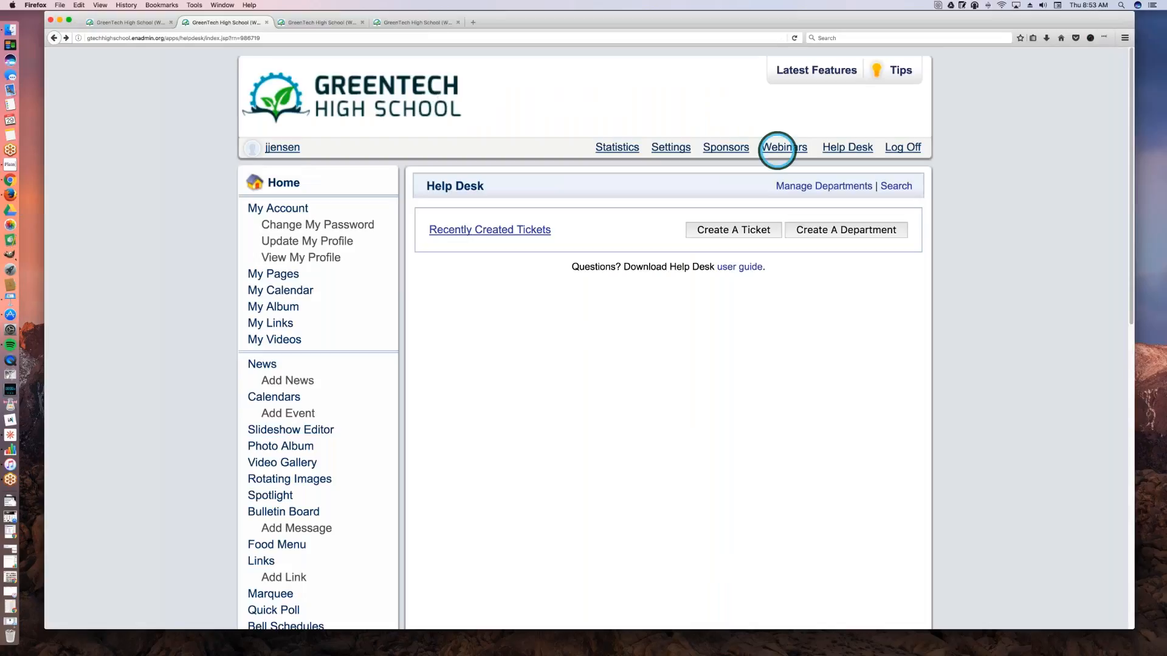
click(779, 150)
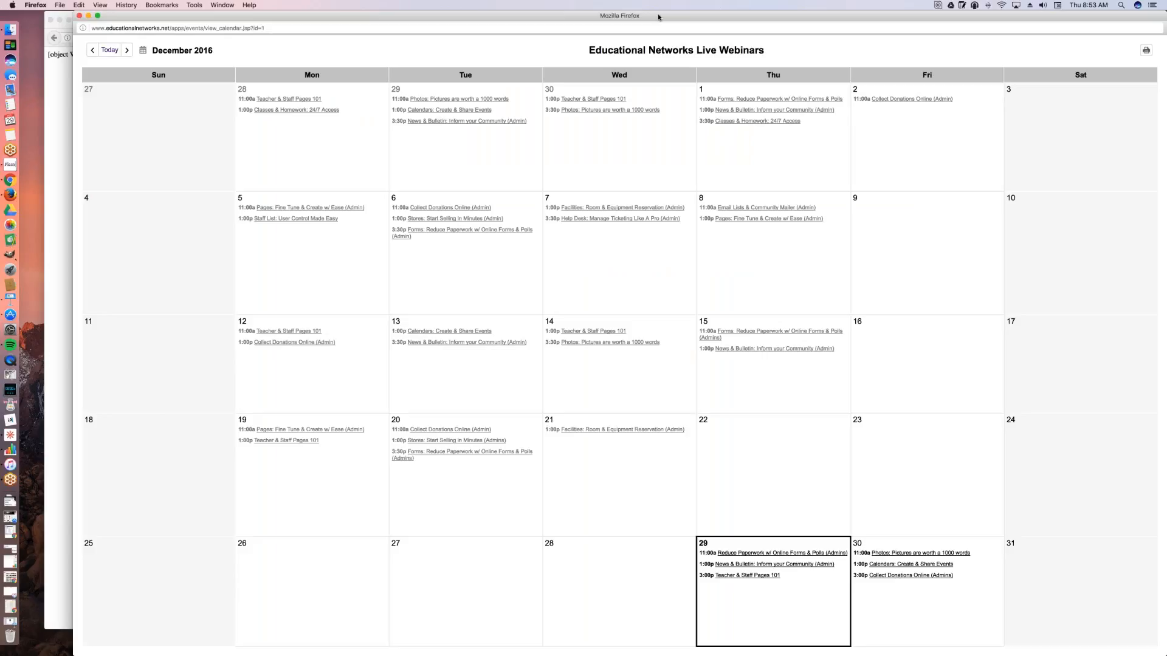
drag(623, 14, 541, 13)
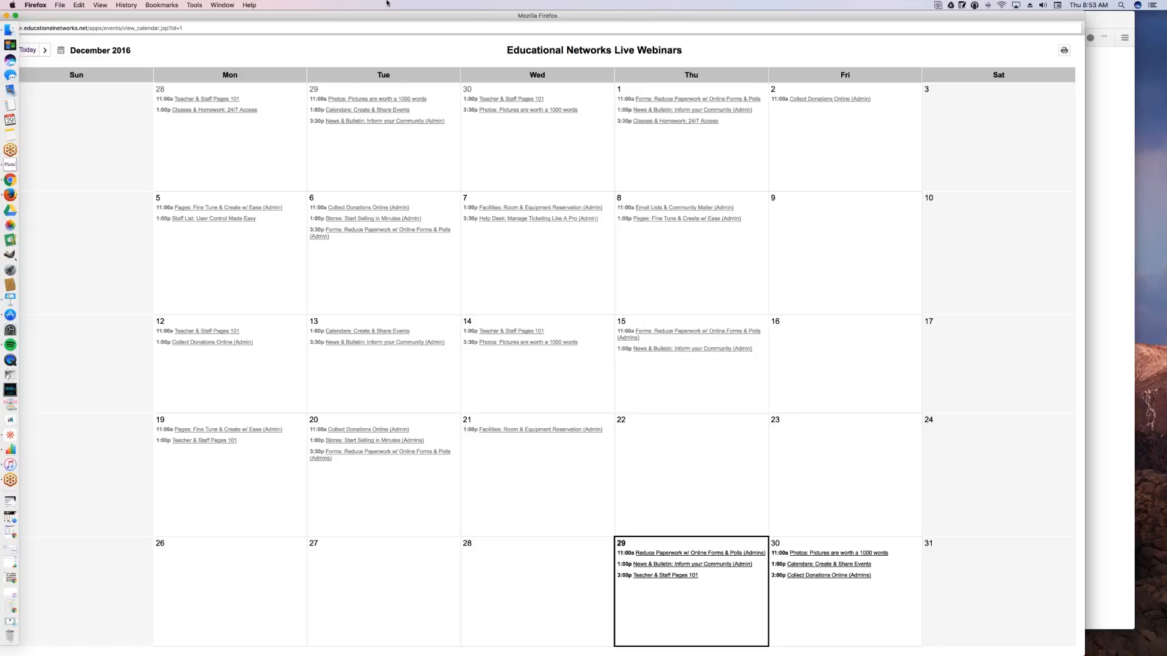
drag(371, 13, 404, 20)
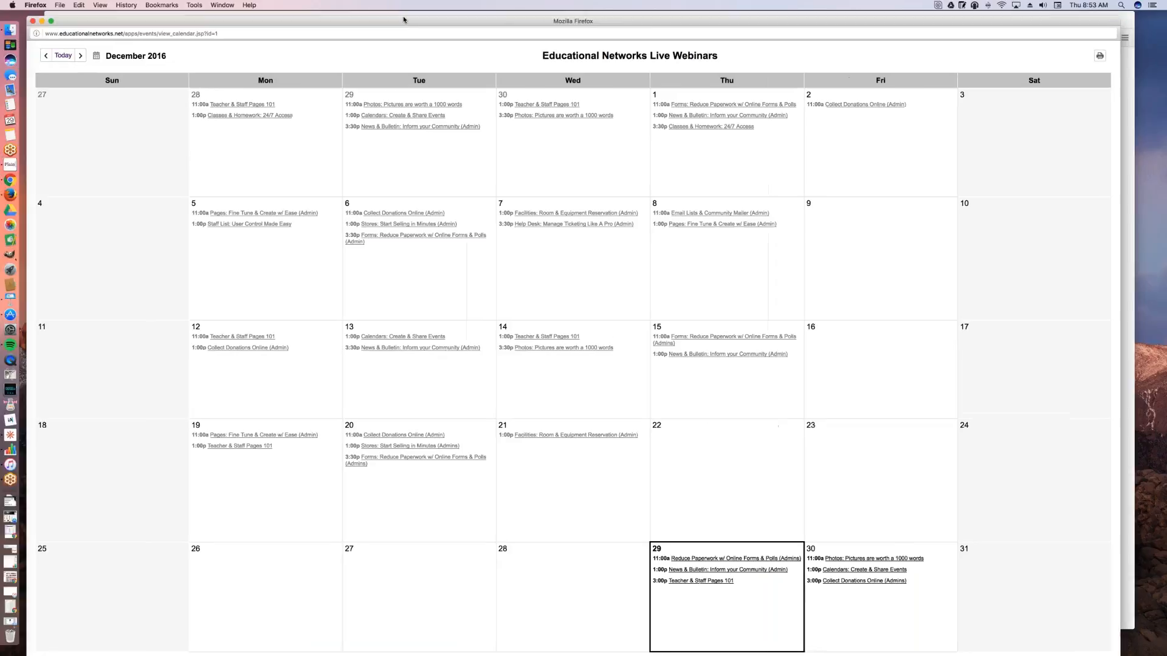
key(super+l)
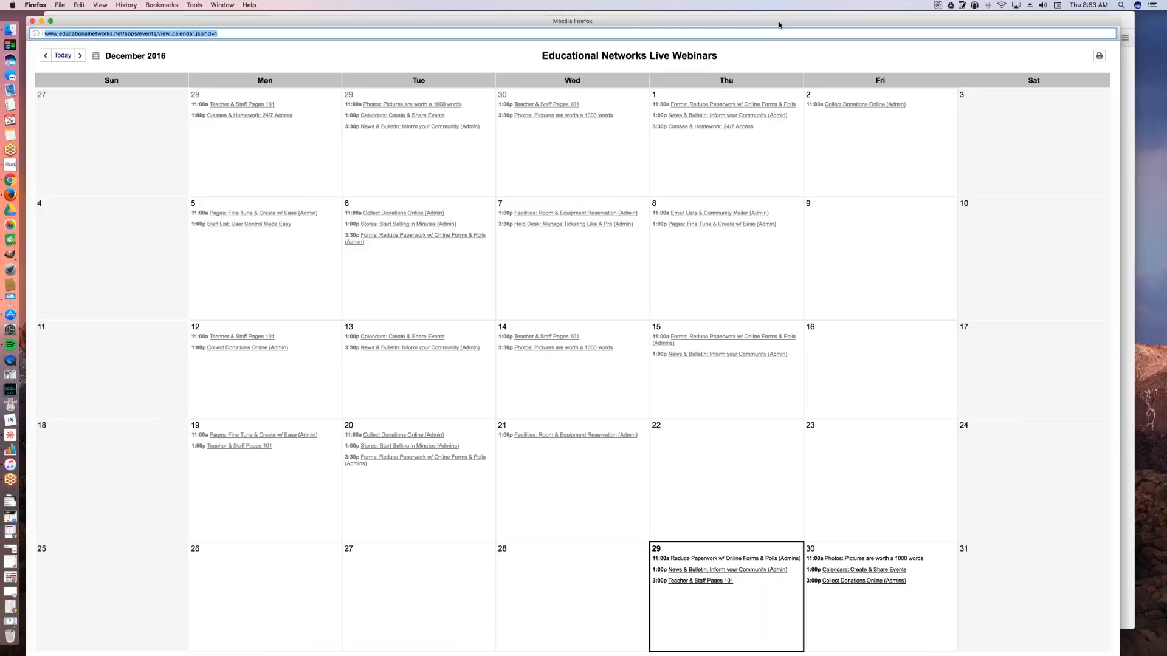
drag(763, 15, 758, 10)
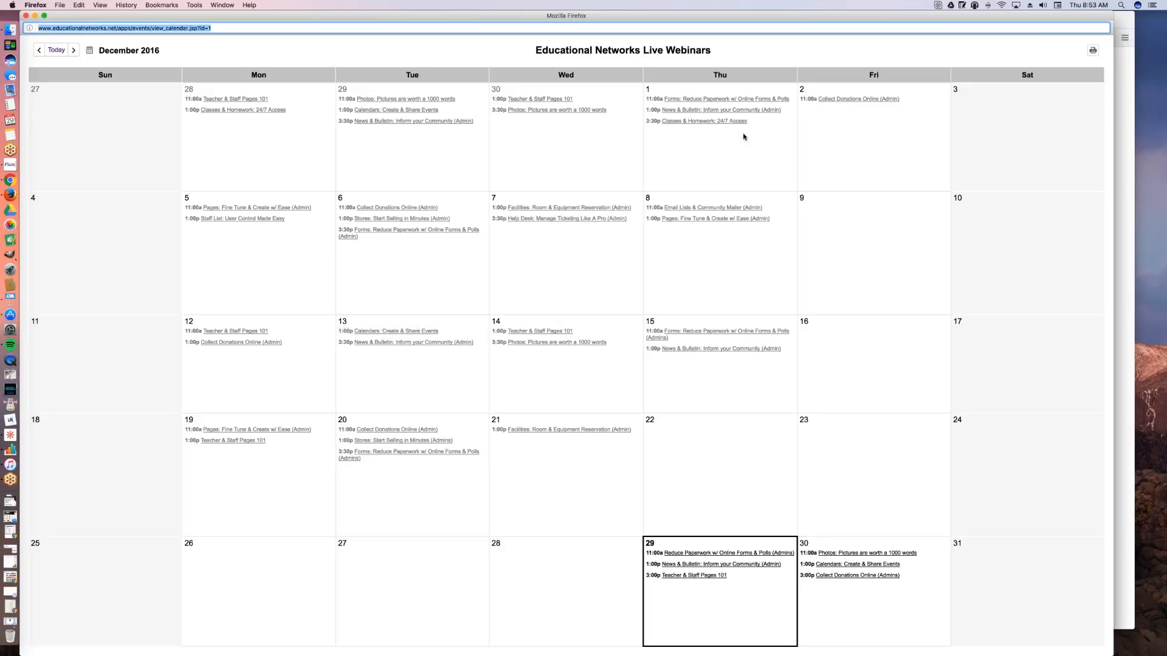
Step: Switch to Keynote and play the presentation from the Contact us! slide
click(9, 298)
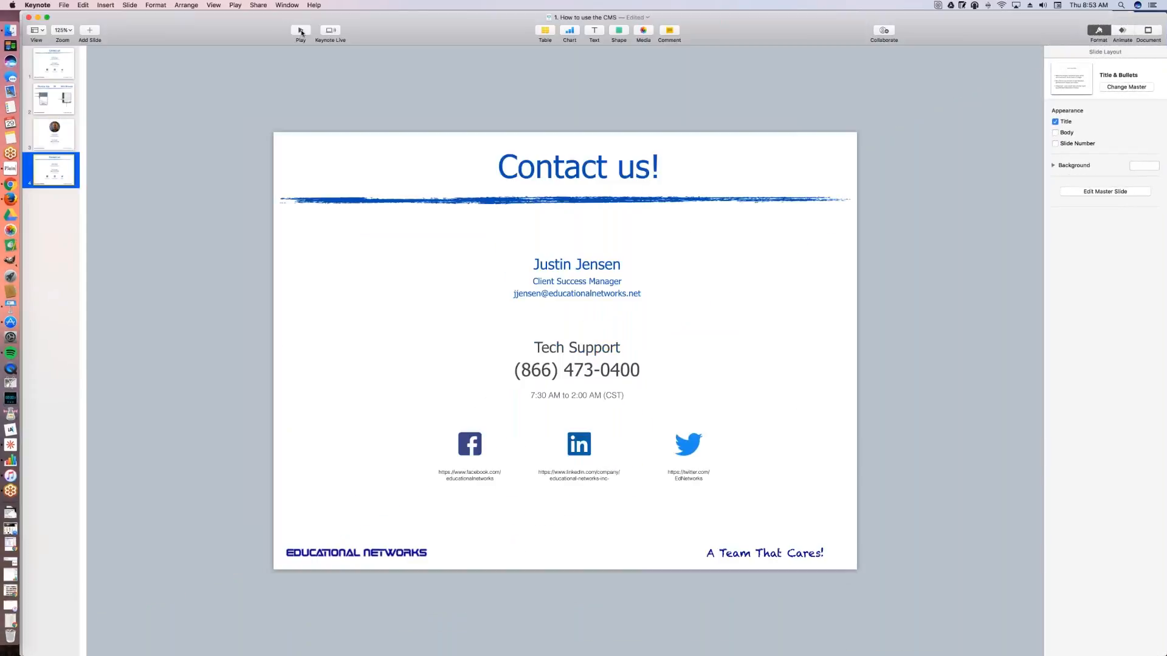
click(302, 31)
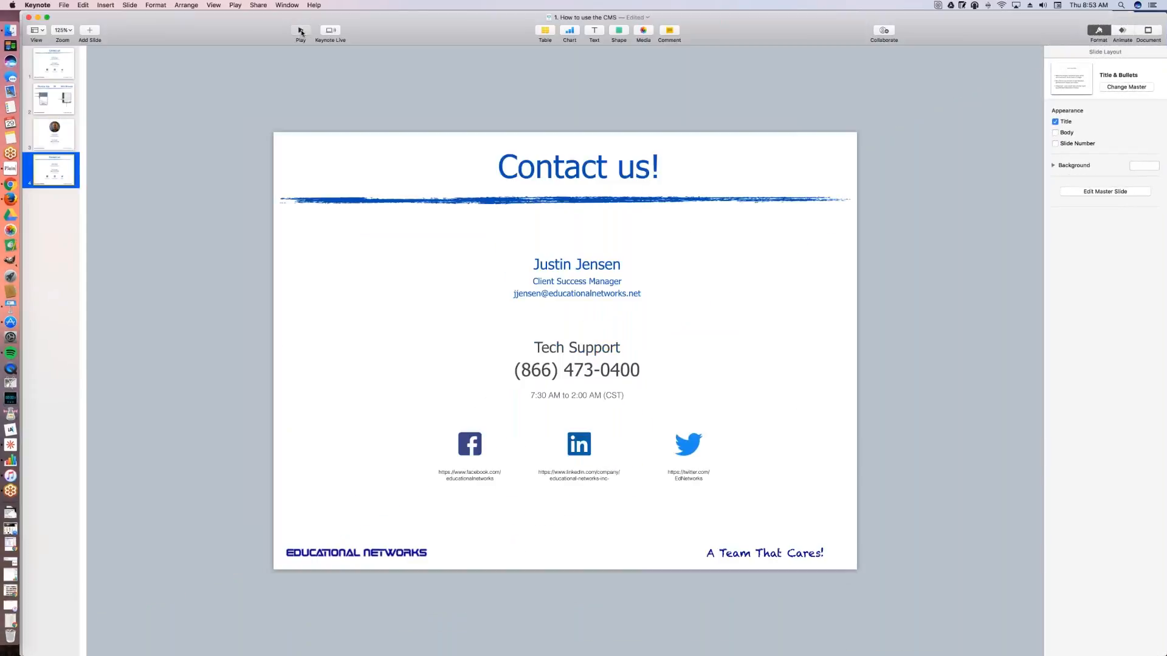